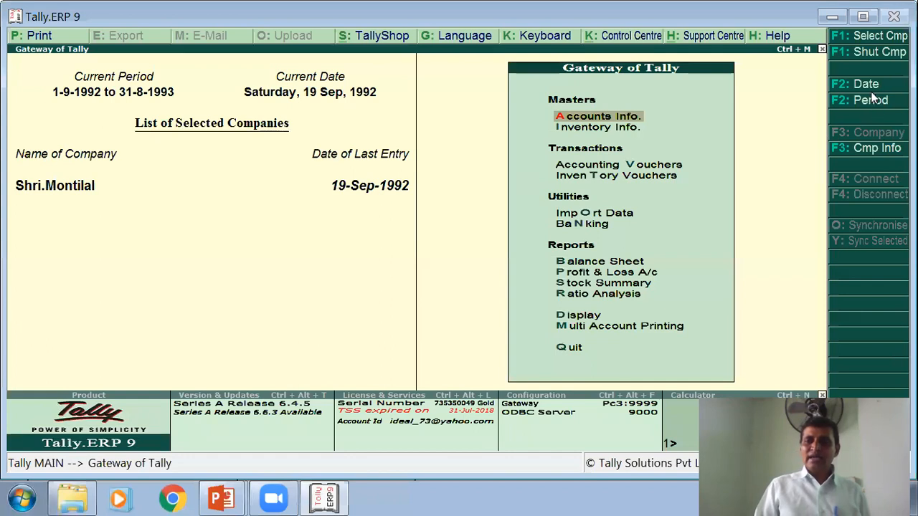
# - Shut the current company and start a new one named 'GST-04- ITC on Expenses & Asset'
pyautogui.click(874, 52)
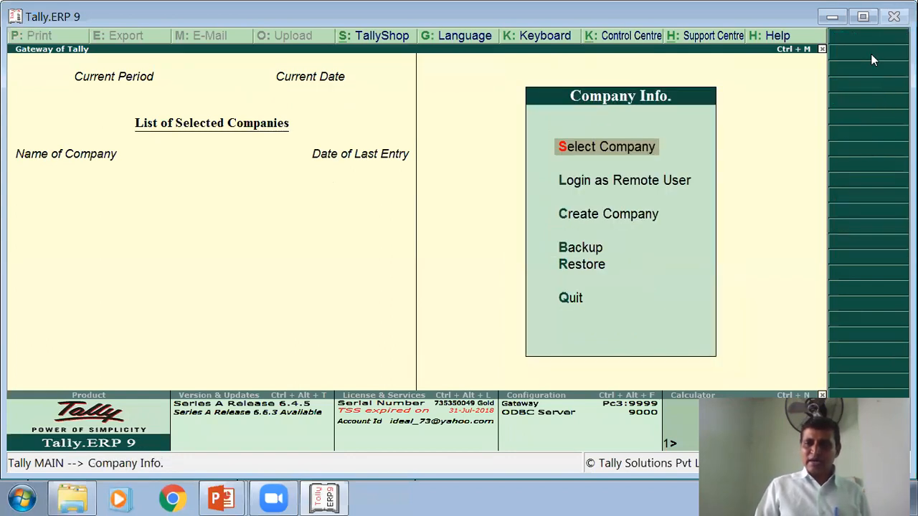
pyautogui.click(588, 217)
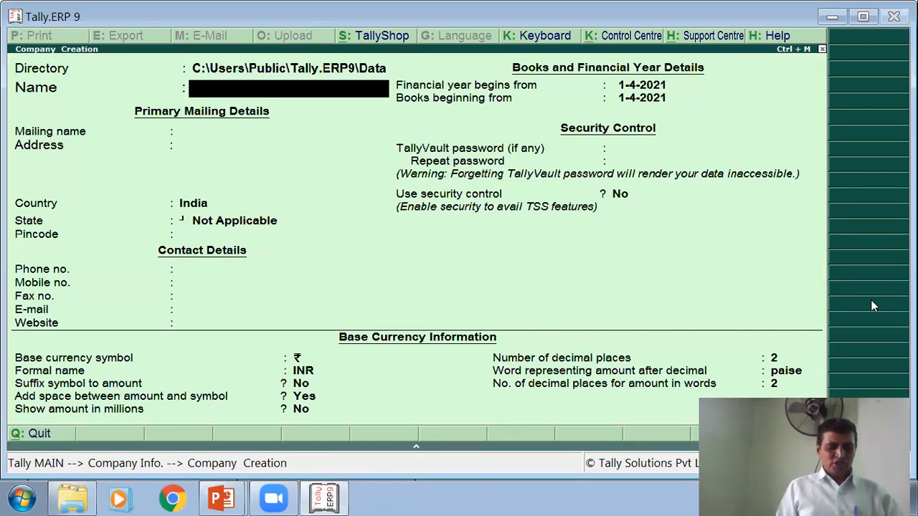
pyautogui.write('GST')
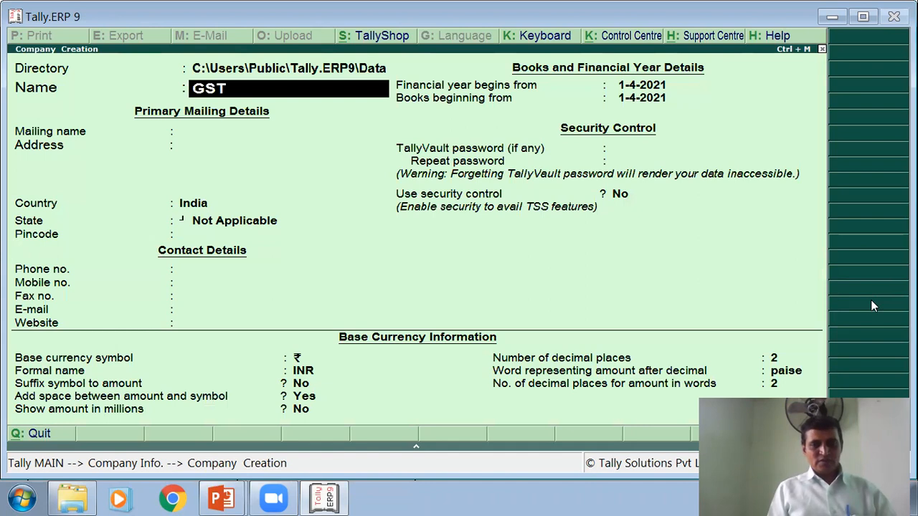
pyautogui.write('-04')
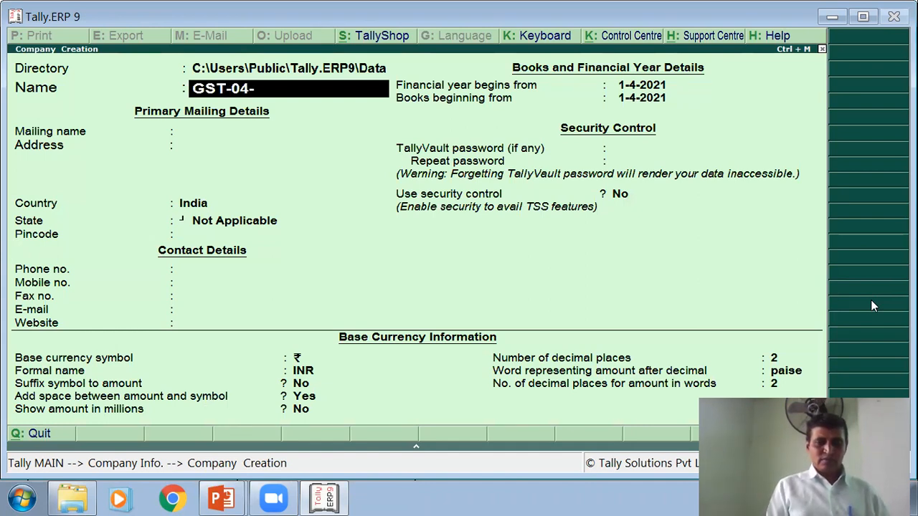
pyautogui.write('- IT')
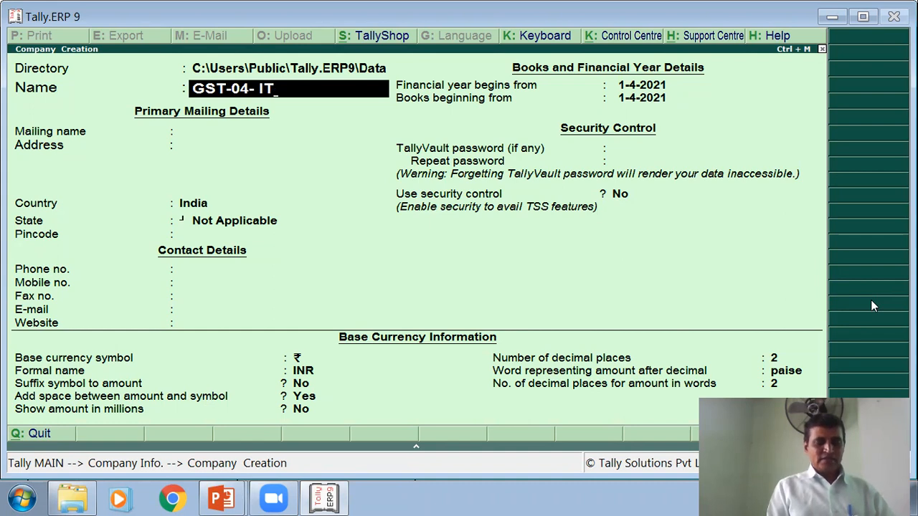
pyautogui.write('C on E')
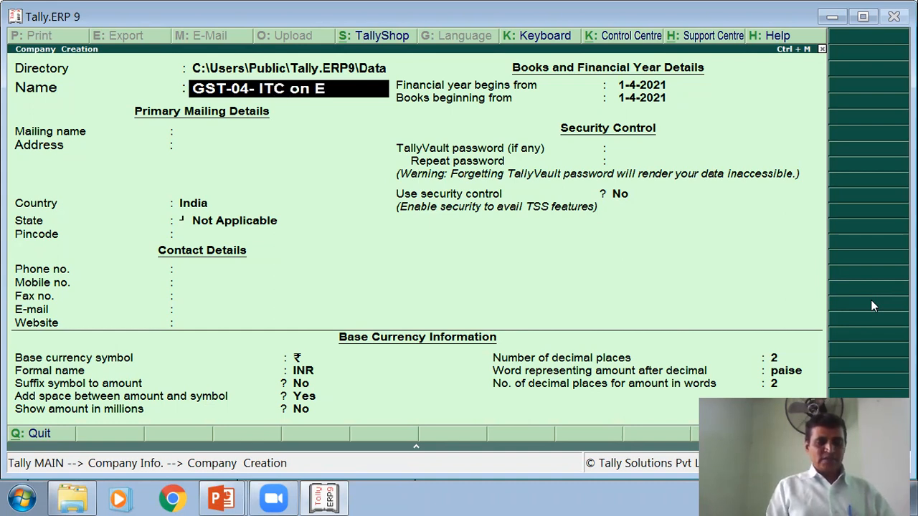
pyautogui.write('x')
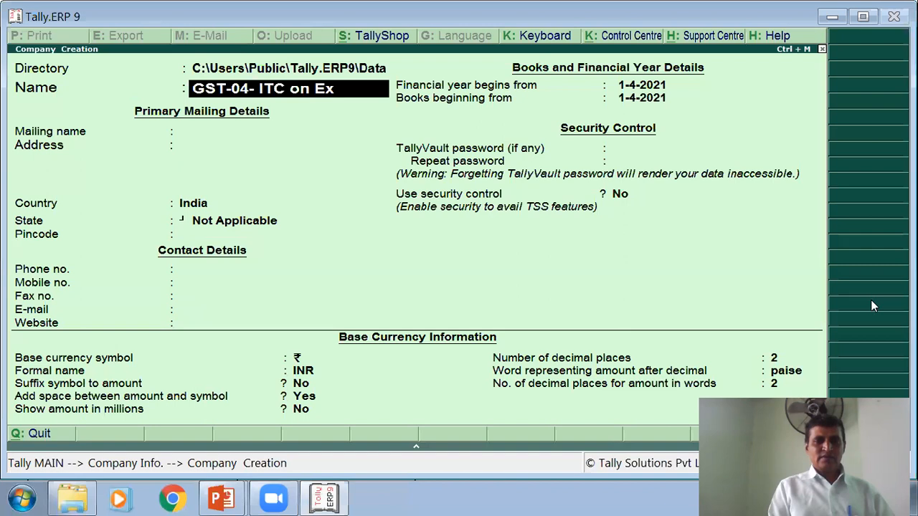
pyautogui.write('pene')
pyautogui.press('BackSpace')
pyautogui.write('ses')
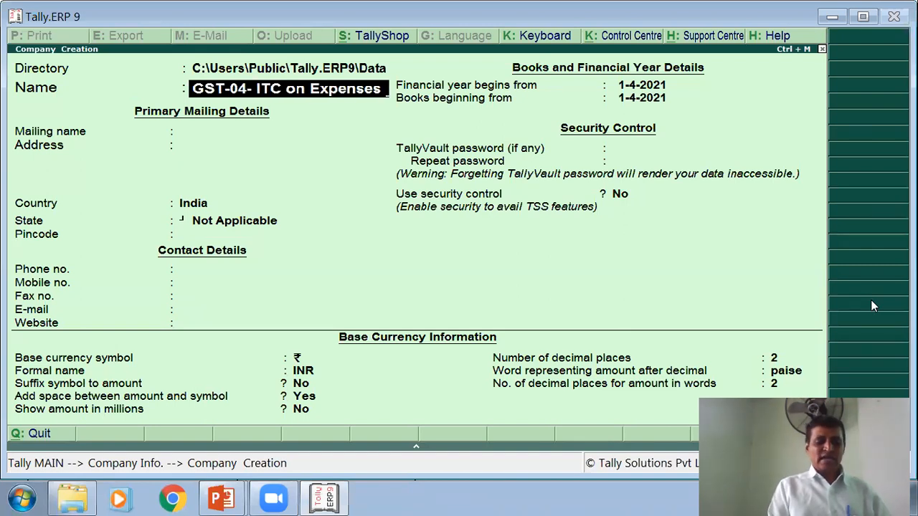
pyautogui.write(' & Asset')
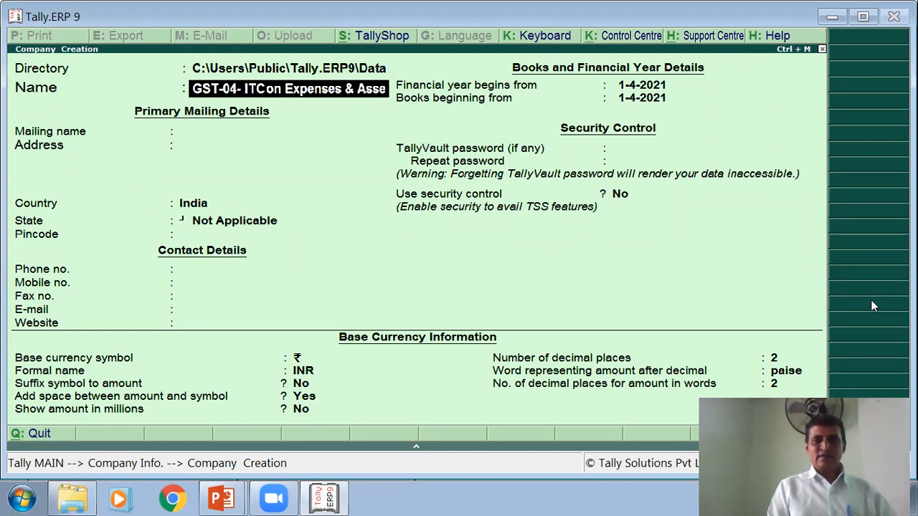
pyautogui.press('Return')
pyautogui.press('Return')
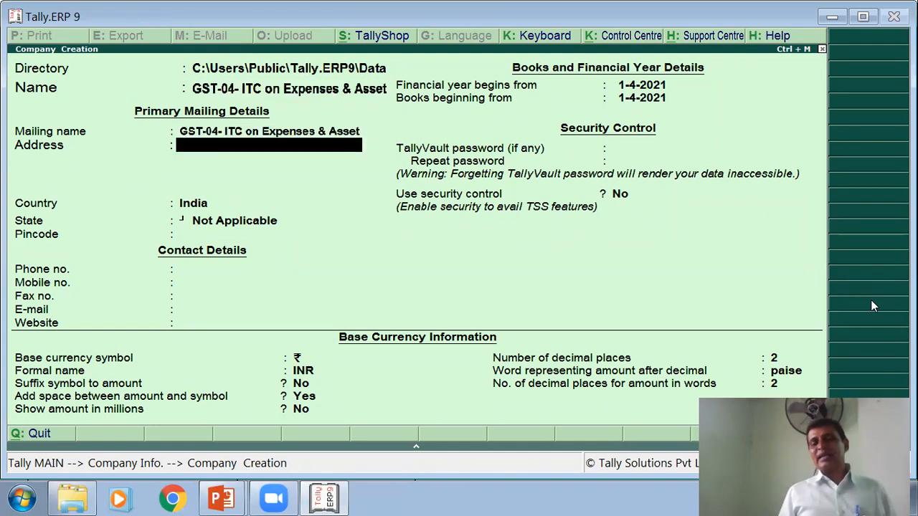
# - Leave the address blank and set the company's state to Maharashtra
pyautogui.press('Return')
pyautogui.press('Return')
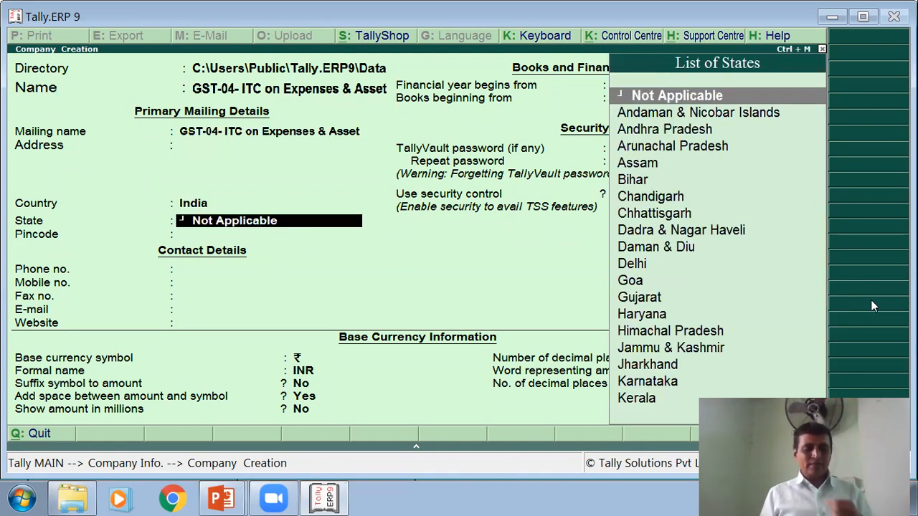
pyautogui.write('M')
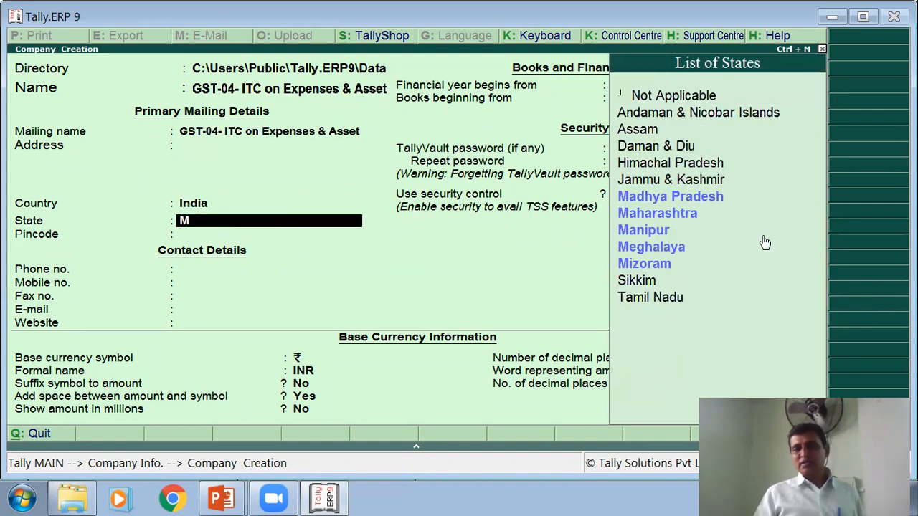
pyautogui.click(685, 213)
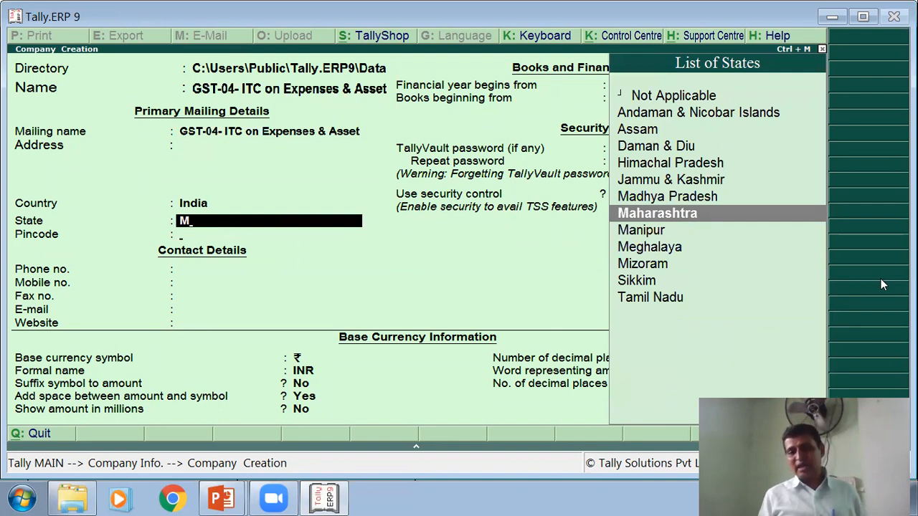
pyautogui.press('Return')
pyautogui.press('Return')
pyautogui.press('Return')
pyautogui.press('Return')
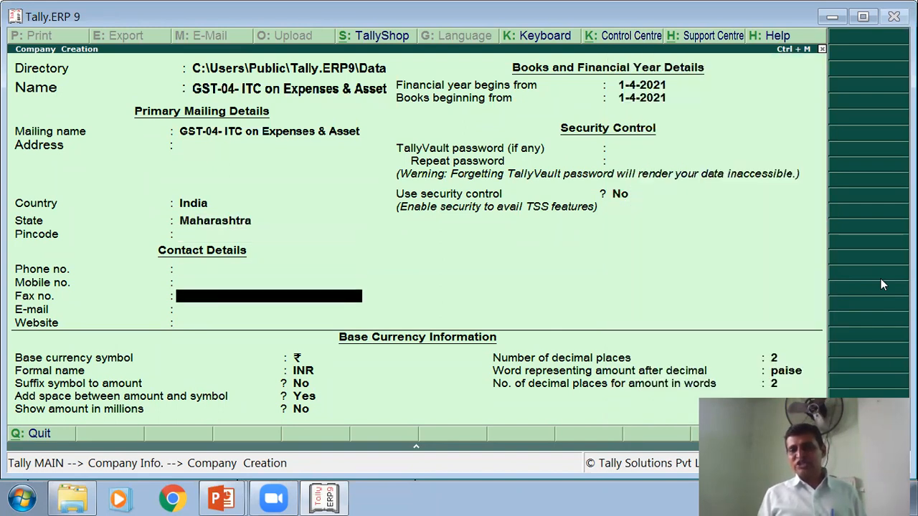
pyautogui.press('Return')
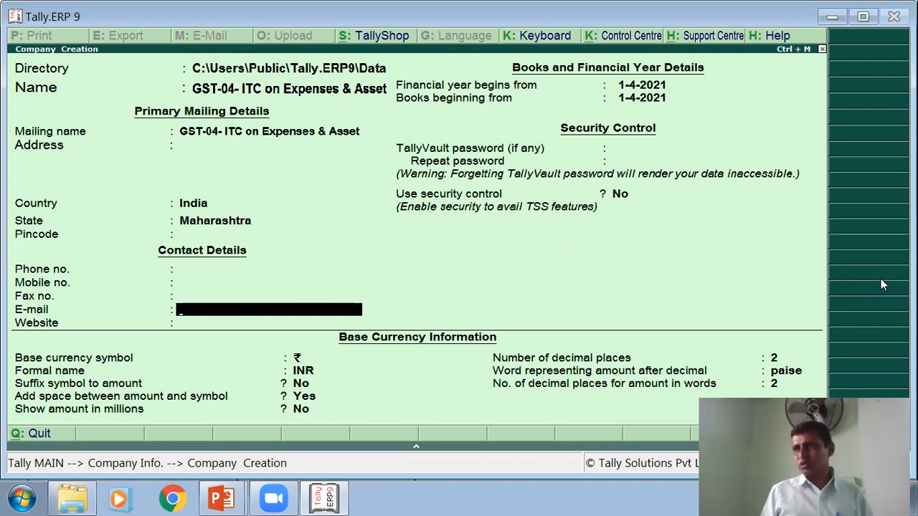
# - Start the financial year and books on 1-4-2018, then save the new company
pyautogui.press('Return')
pyautogui.press('Return')
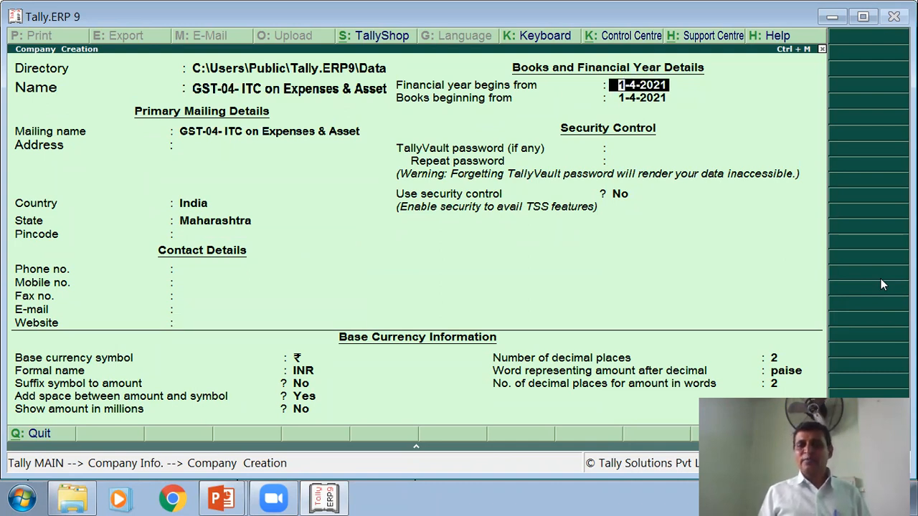
pyautogui.write('1/4/18')
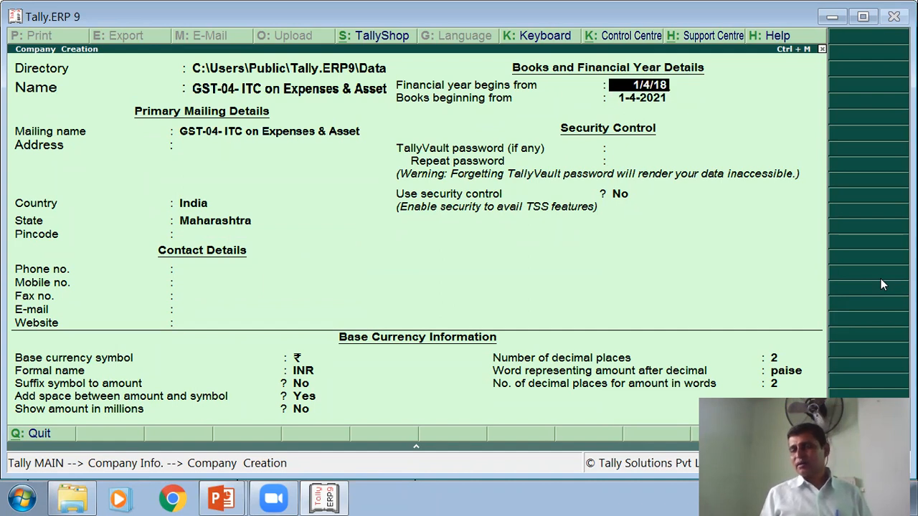
pyautogui.press('Return')
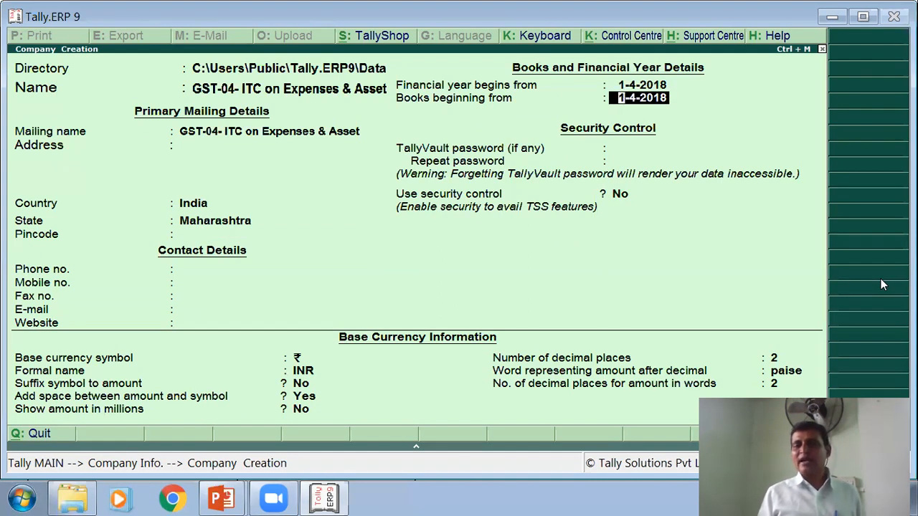
pyautogui.press('Return')
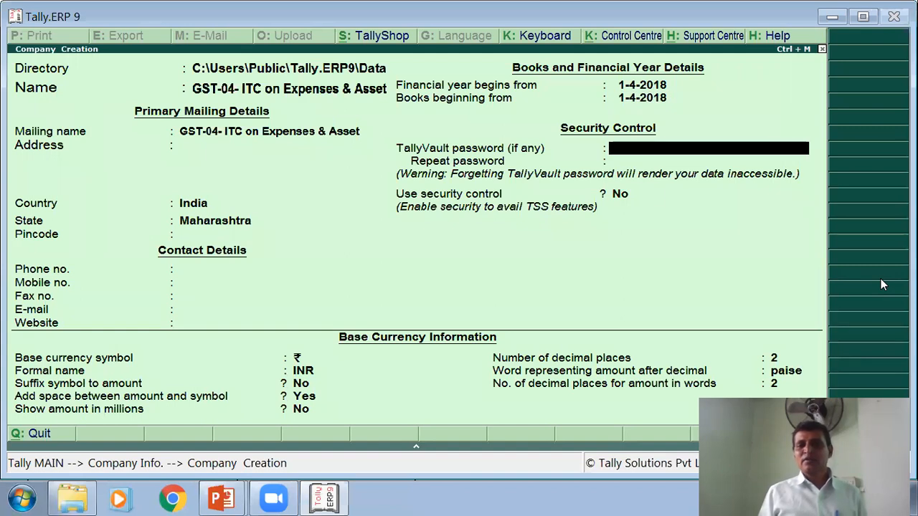
pyautogui.press('Return')
pyautogui.press('Return')
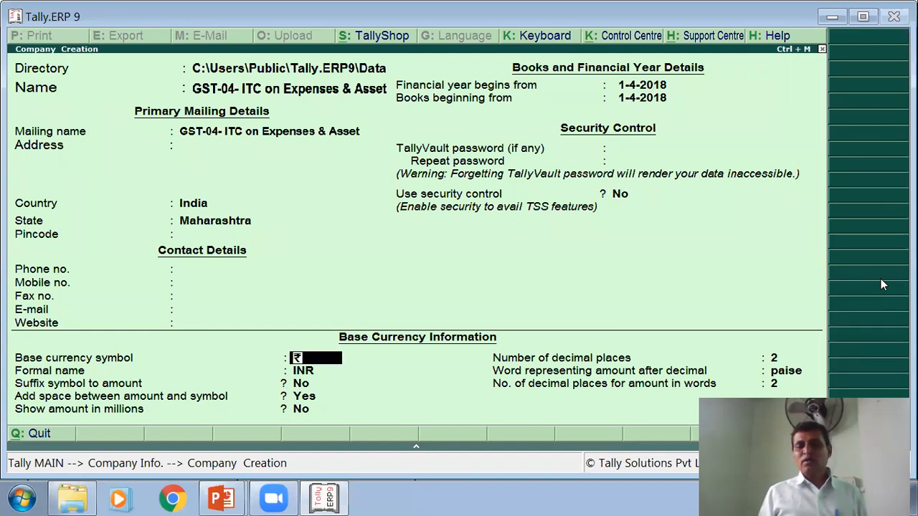
pyautogui.press('Return')
pyautogui.press('Return')
pyautogui.press('Return')
pyautogui.press('Return')
pyautogui.press('Return')
pyautogui.press('Return')
pyautogui.press('Return')
pyautogui.press('Return')
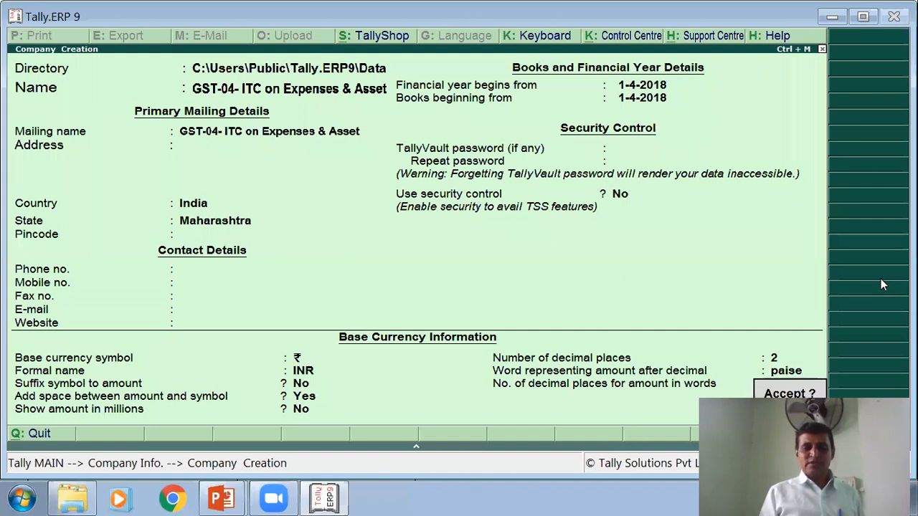
pyautogui.press('Return')
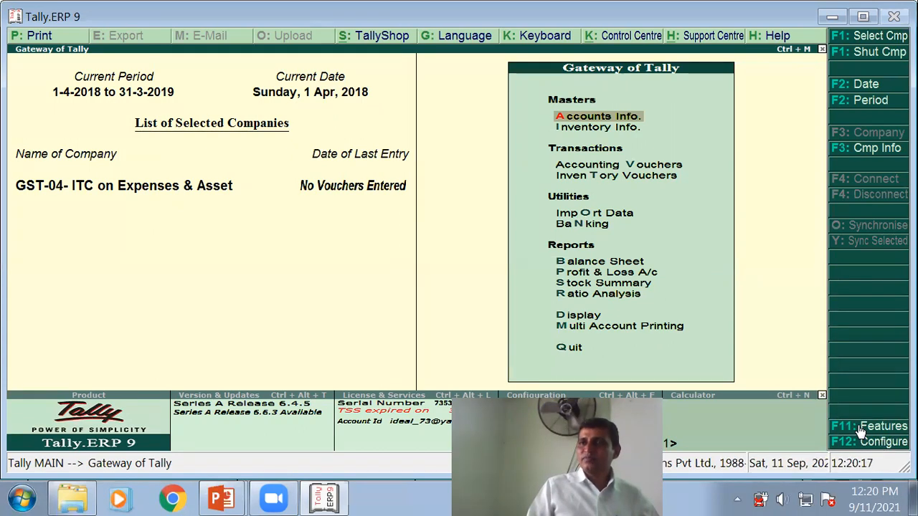
# - Open F11 Company Features and choose Statutory & Taxation
pyautogui.click(863, 428)
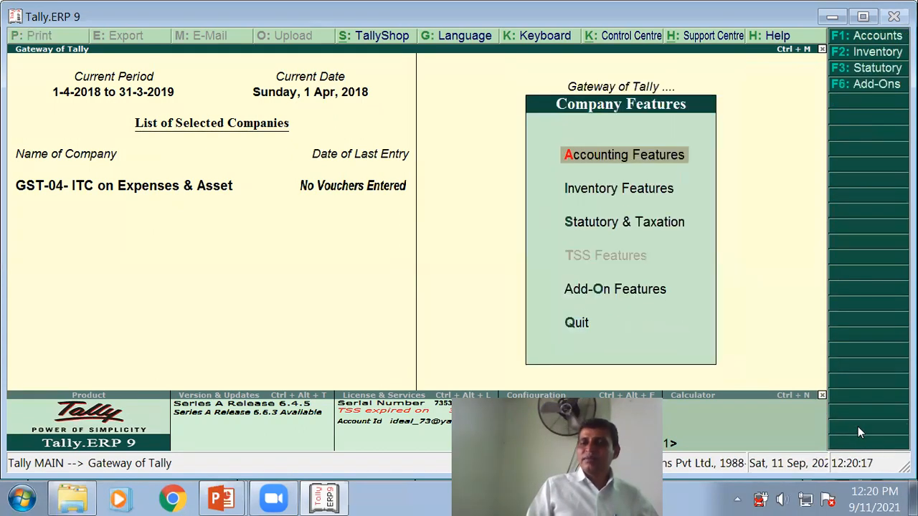
pyautogui.click(606, 223)
# - Set Enable GST to Yes and Set/alter GST details to Yes
pyautogui.press('Return')
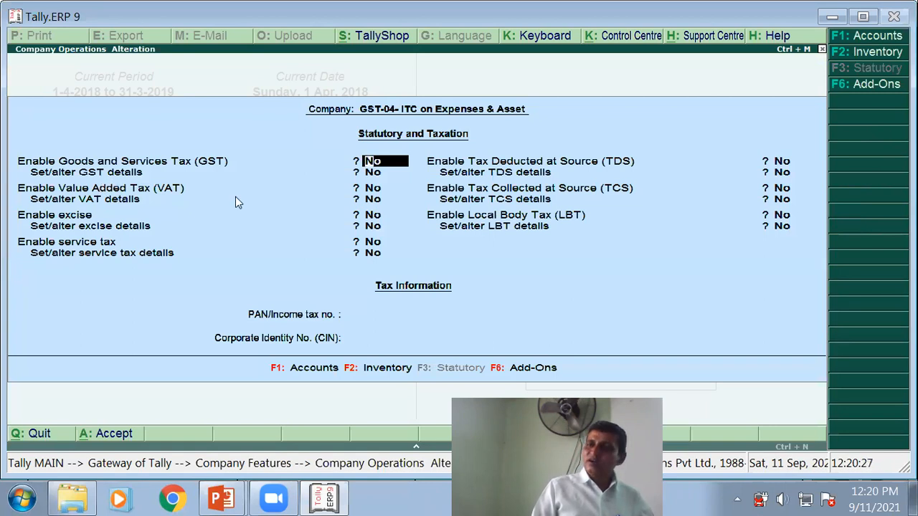
pyautogui.write('y')
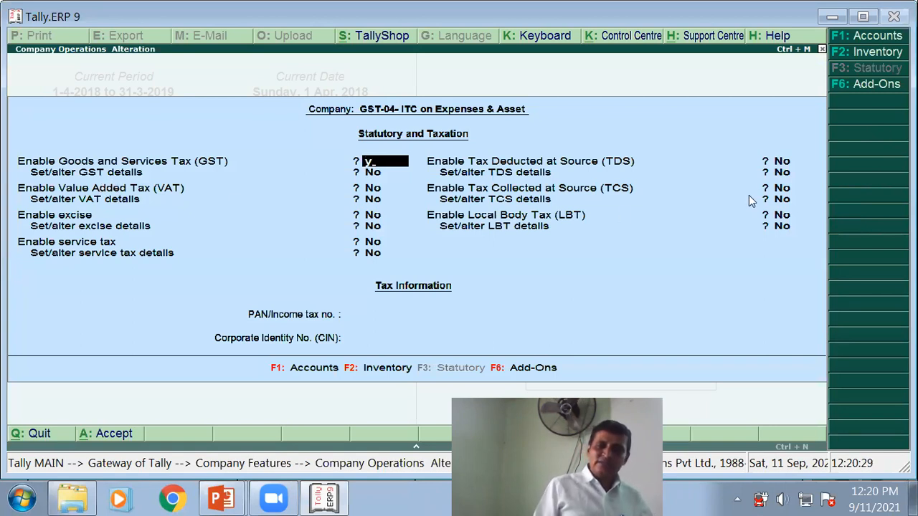
pyautogui.press('Return')
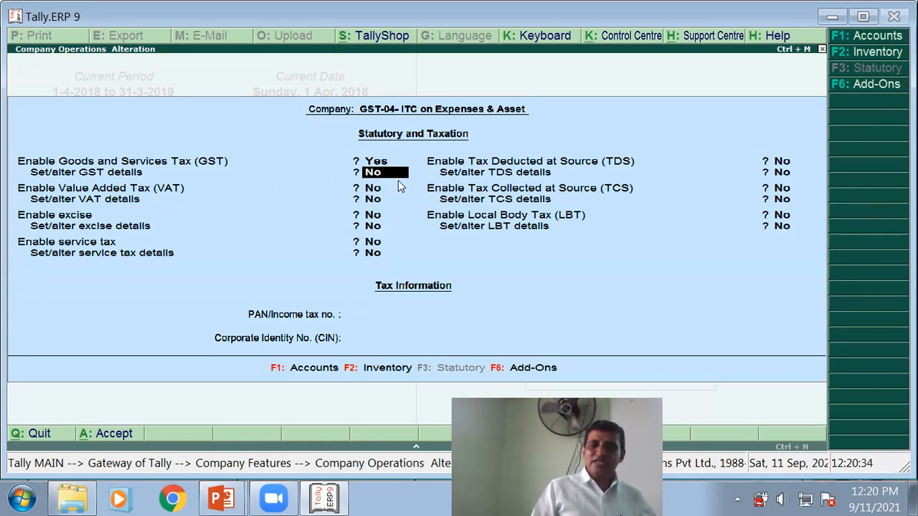
pyautogui.write('y')
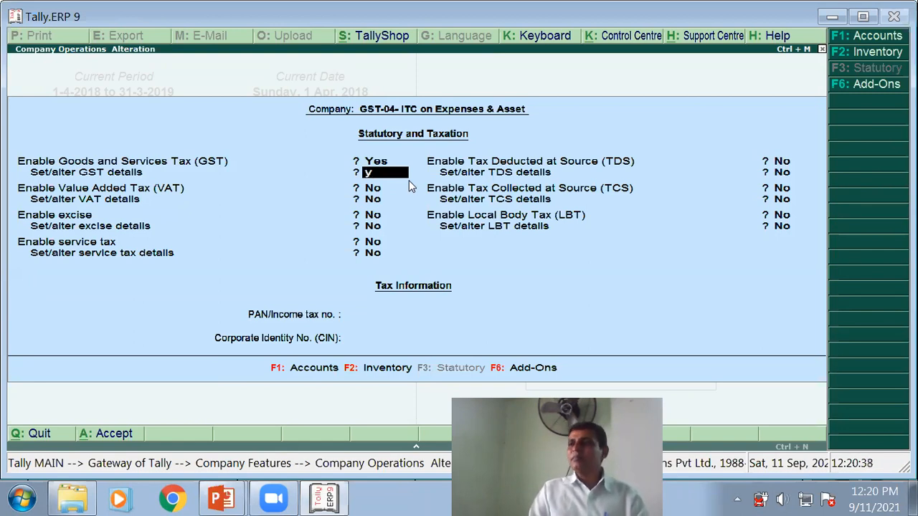
pyautogui.press('Return')
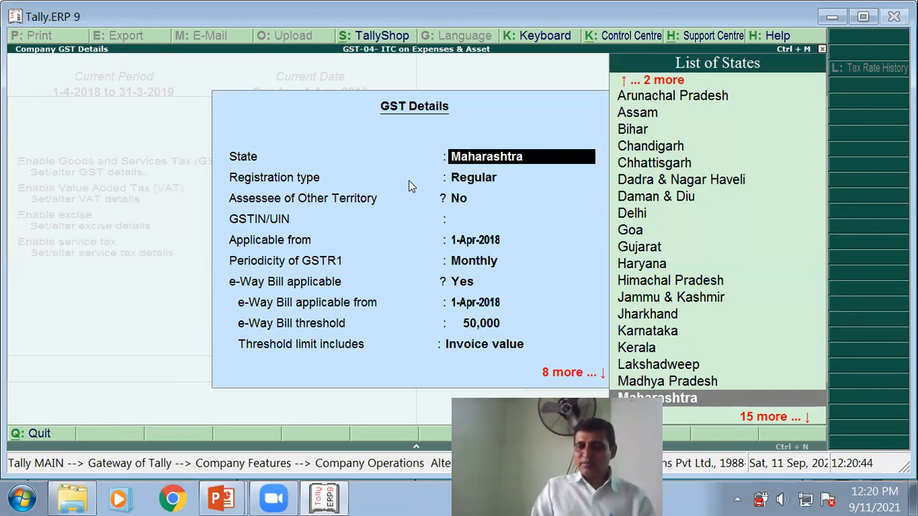
# - Keep Maharashtra, Regular registration and No for assessee of other territory
pyautogui.press('Return')
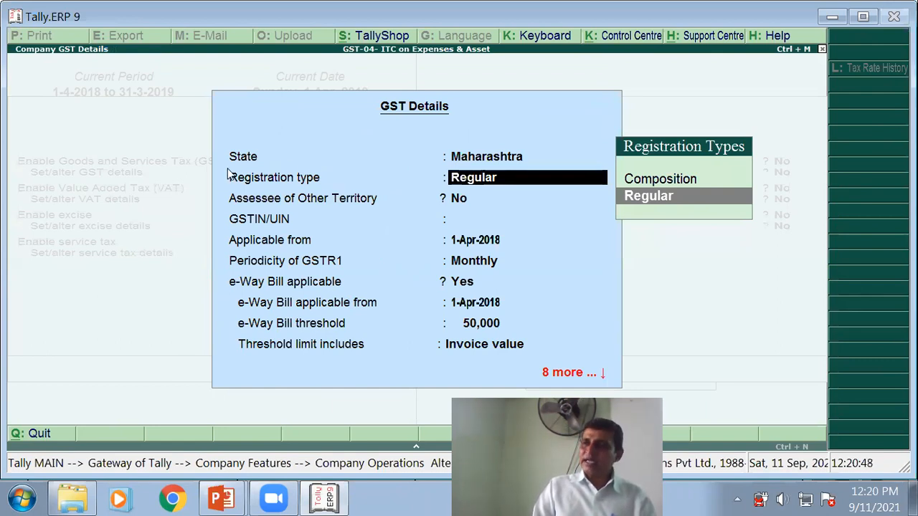
pyautogui.press('Return')
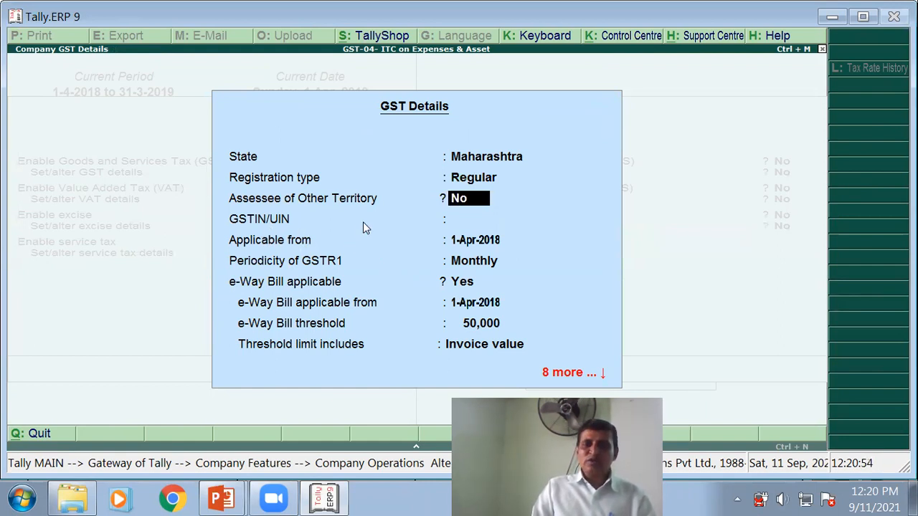
pyautogui.press('Return')
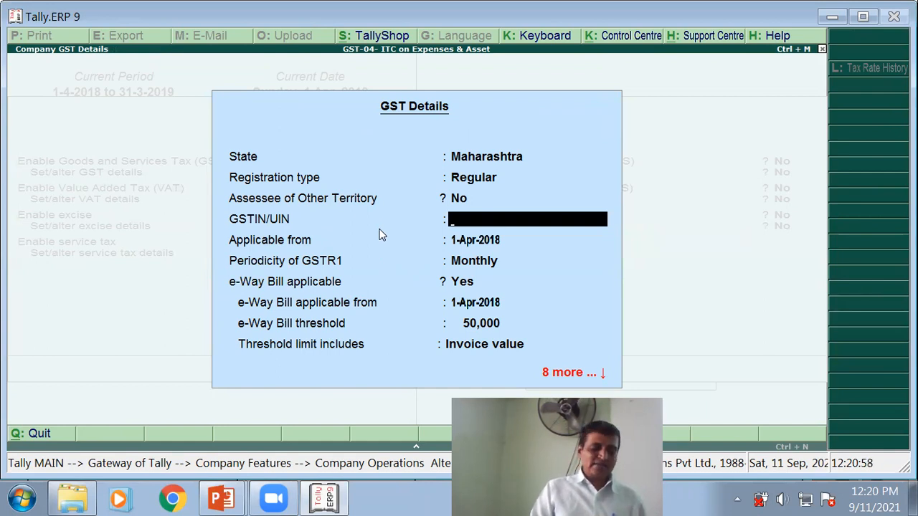
pyautogui.hotkey('alt', 'Tab')
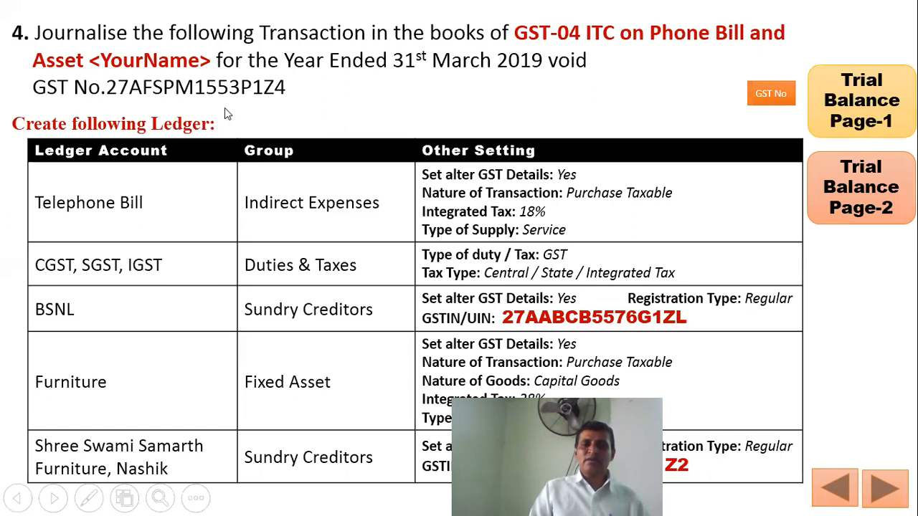
pyautogui.hotkey('alt', 'Tab')
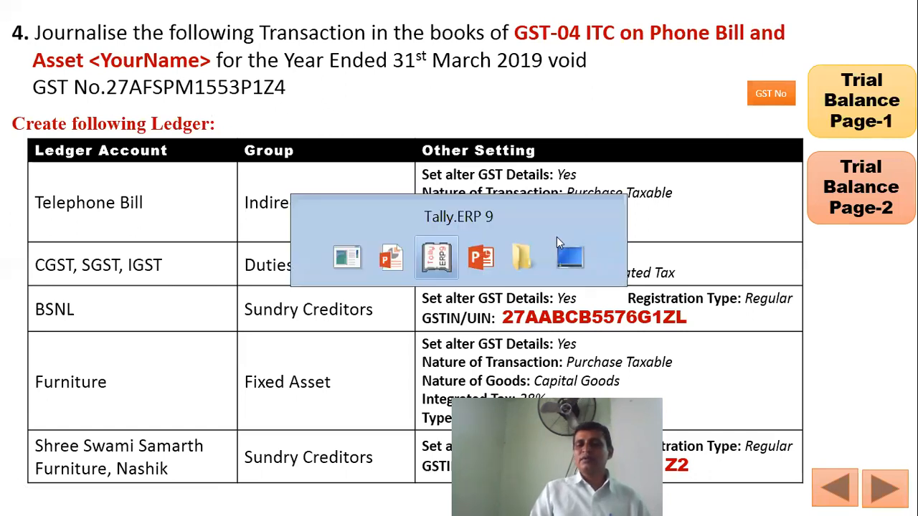
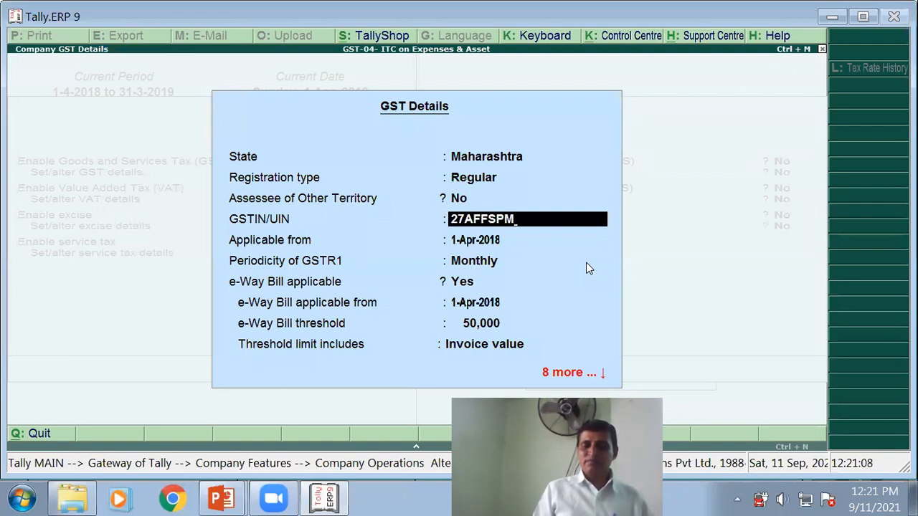
# - Enter the company's GSTIN from the lecture slide and dismiss the invalid-GSTIN warning
pyautogui.hotkey('alt', 'Tab')
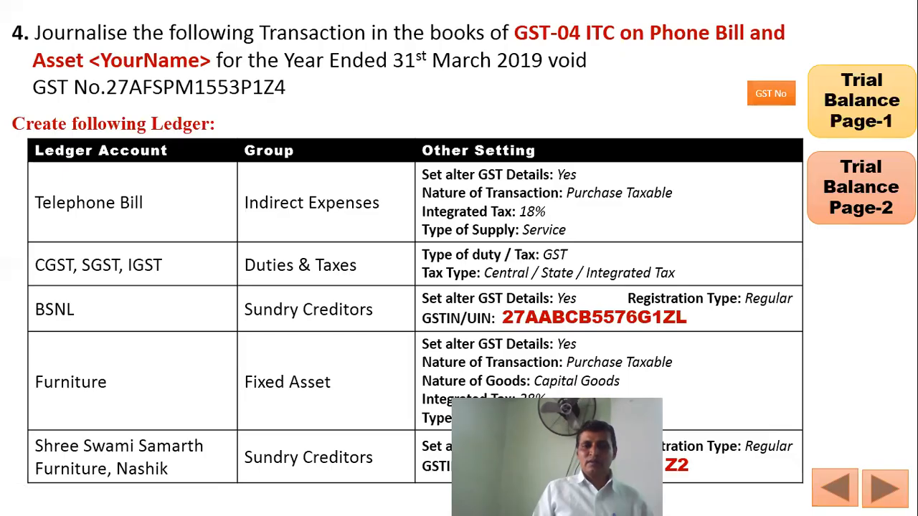
pyautogui.hotkey('alt', 'Tab')
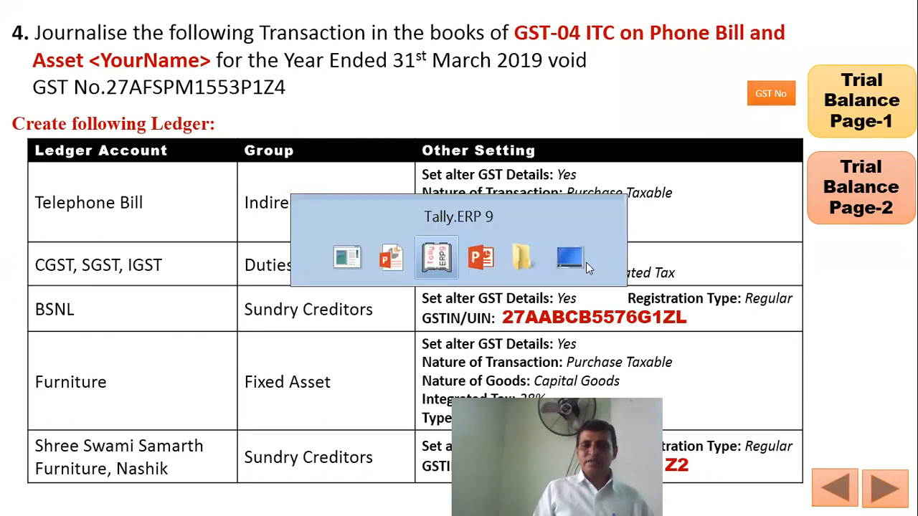
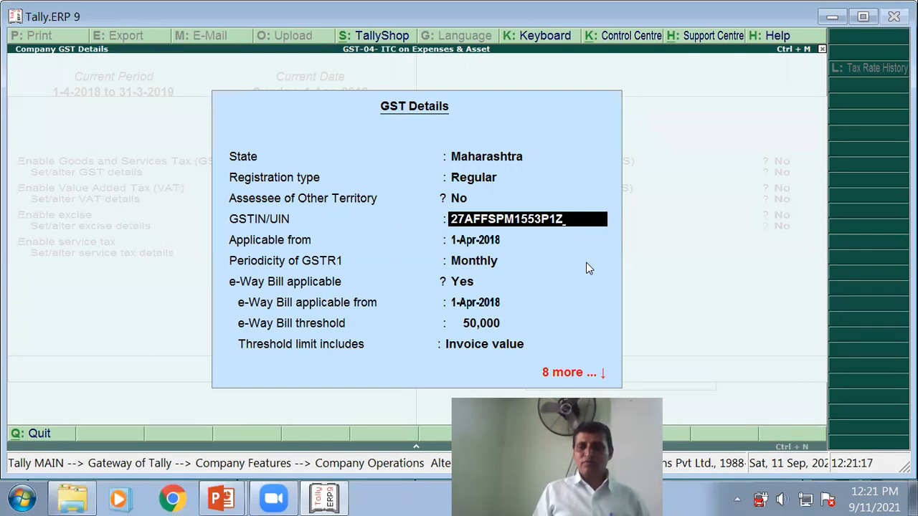
pyautogui.press('Return')
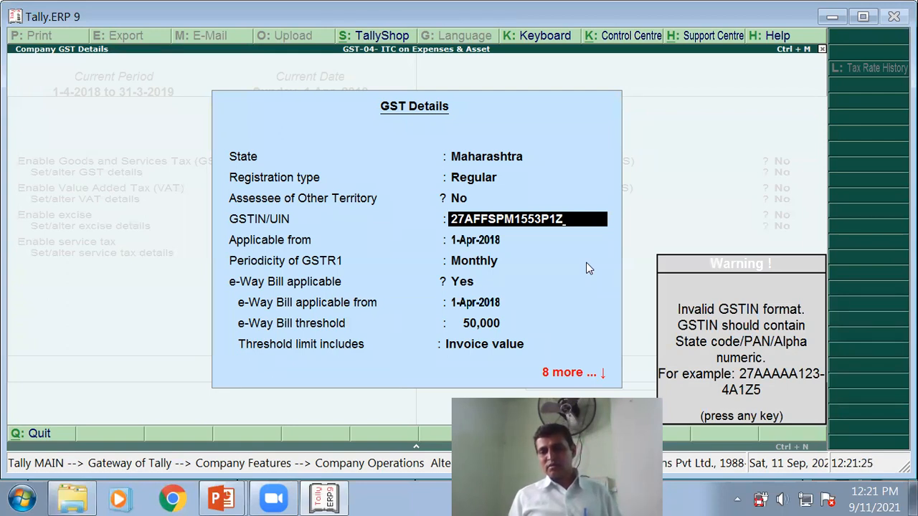
pyautogui.press('Return')
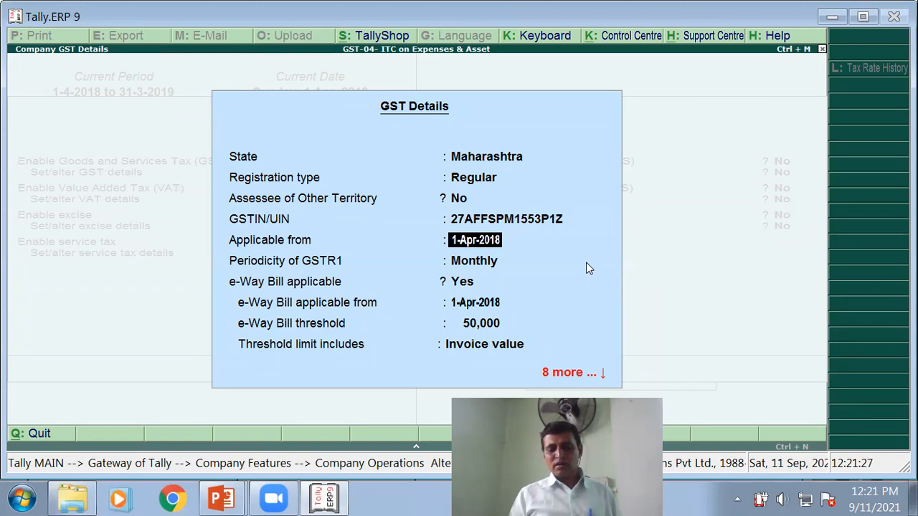
pyautogui.press('BackSpace')
# - Delete the extra F from the GSTIN after comparing it with the slide
pyautogui.hotkey('alt', 'Tab')
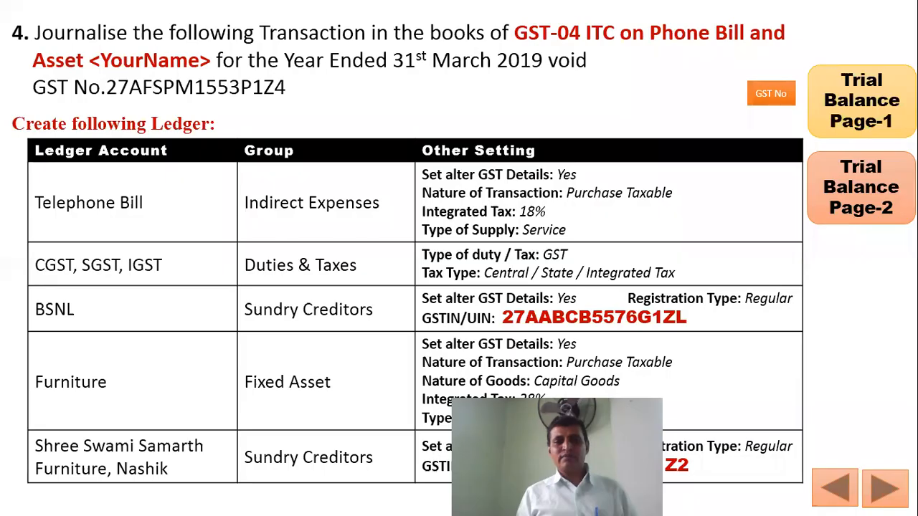
pyautogui.hotkey('alt', 'Tab')
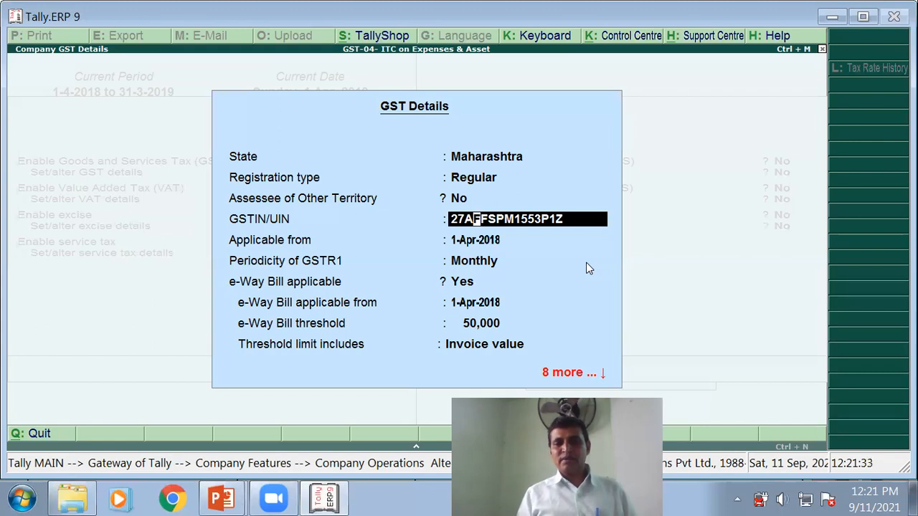
pyautogui.press('Delete')
pyautogui.press('Return')
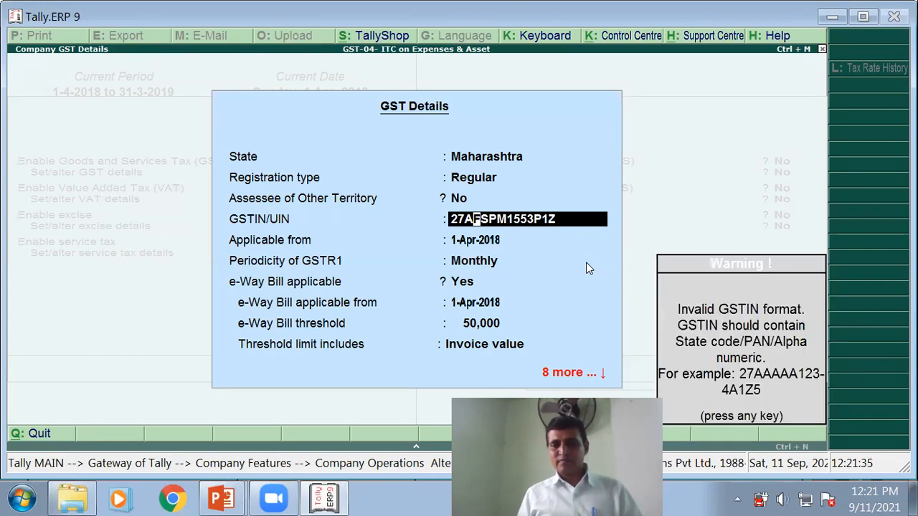
pyautogui.press('Return')
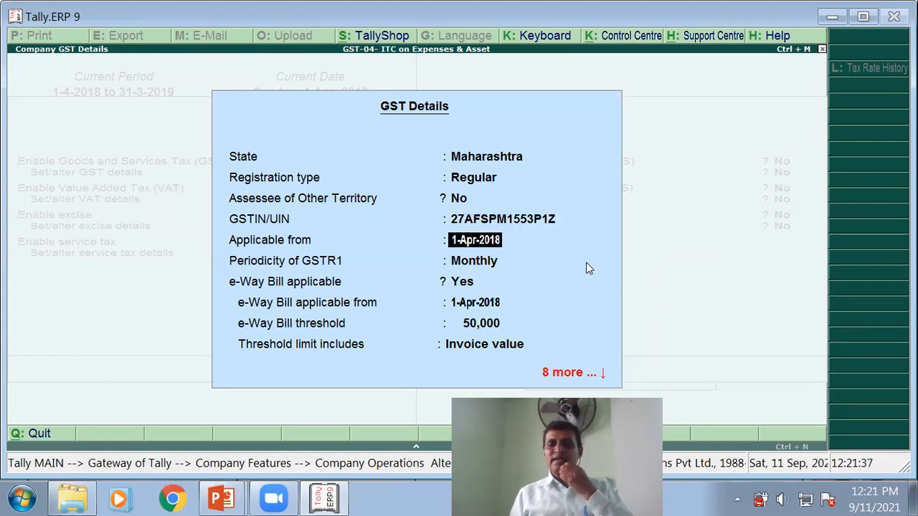
pyautogui.hotkey('alt', 'Tab')
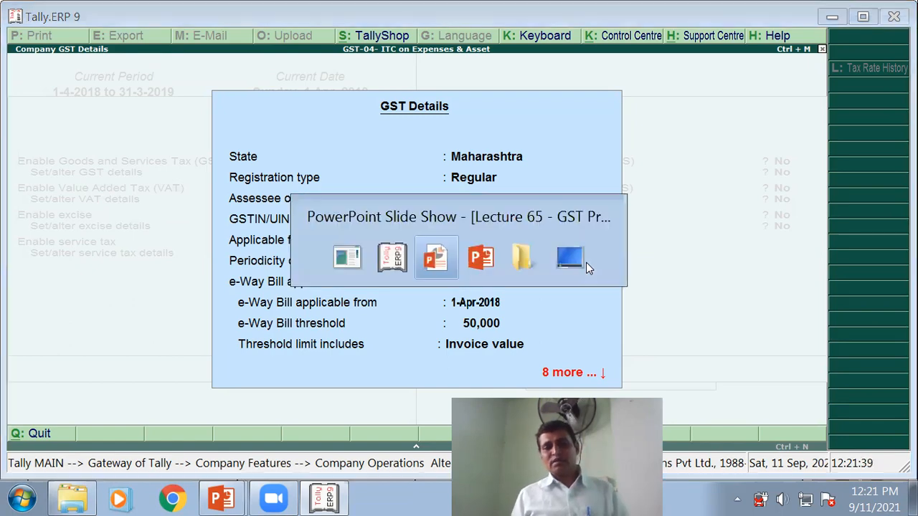
pyautogui.hotkey('alt', 'Tab')
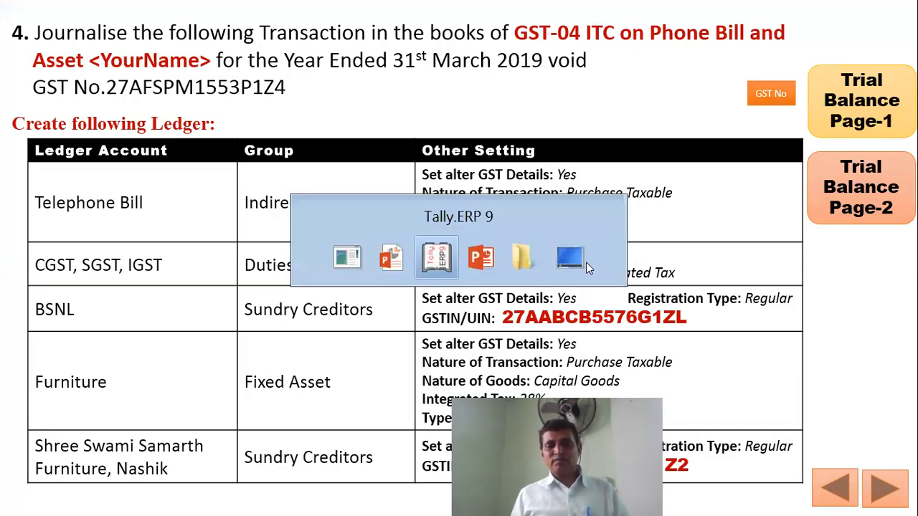
pyautogui.press('Up')
pyautogui.hotkey('alt', 'Tab')
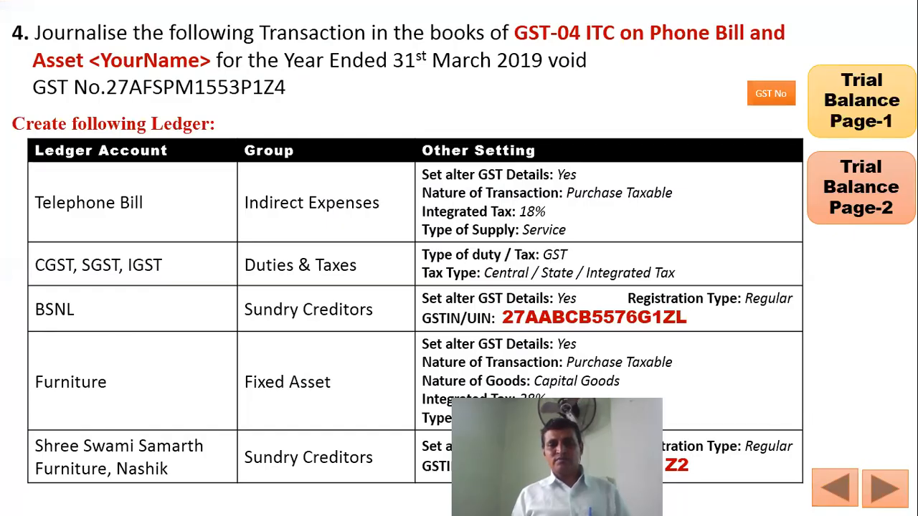
# - Append the final character to complete the GSTIN and accept it
pyautogui.hotkey('alt', 'Tab')
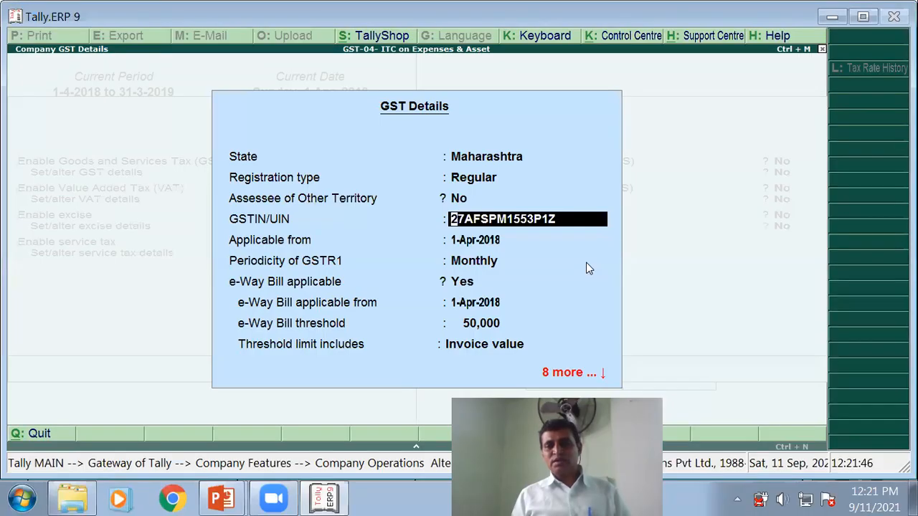
pyautogui.hotkey('alt', 'Tab')
pyautogui.hotkey('alt', 'Tab')
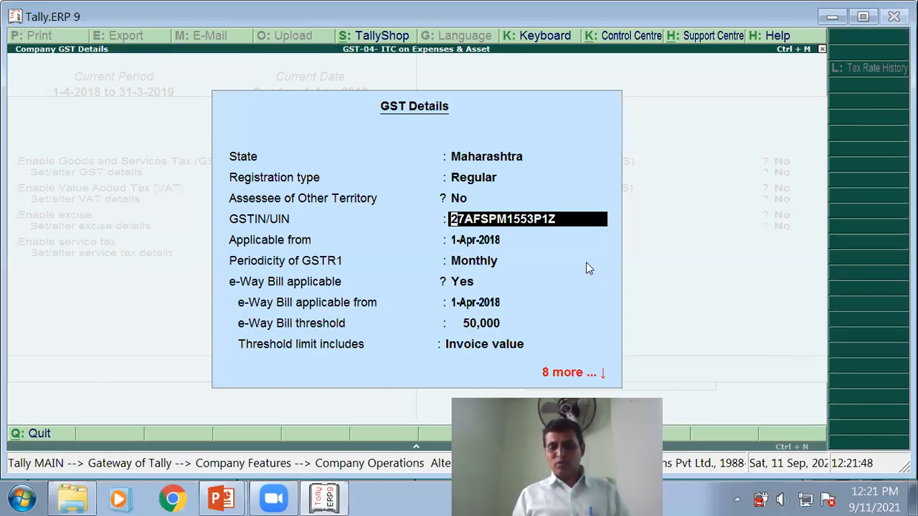
pyautogui.write('4')
pyautogui.press('Return')
pyautogui.press('Return')
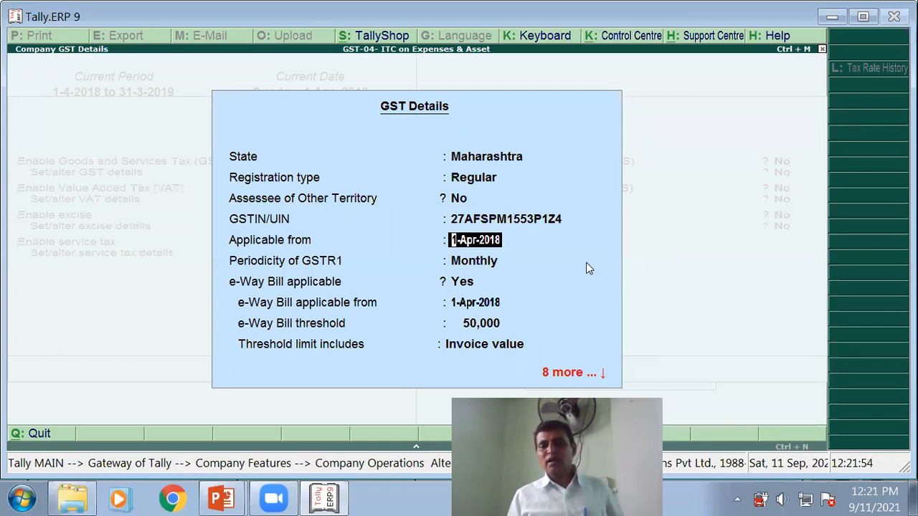
# - Keep 1-Apr-2018 applicability, Monthly GSTR1, and e-Way Bill at 50,000 invoice value
pyautogui.press('Return')
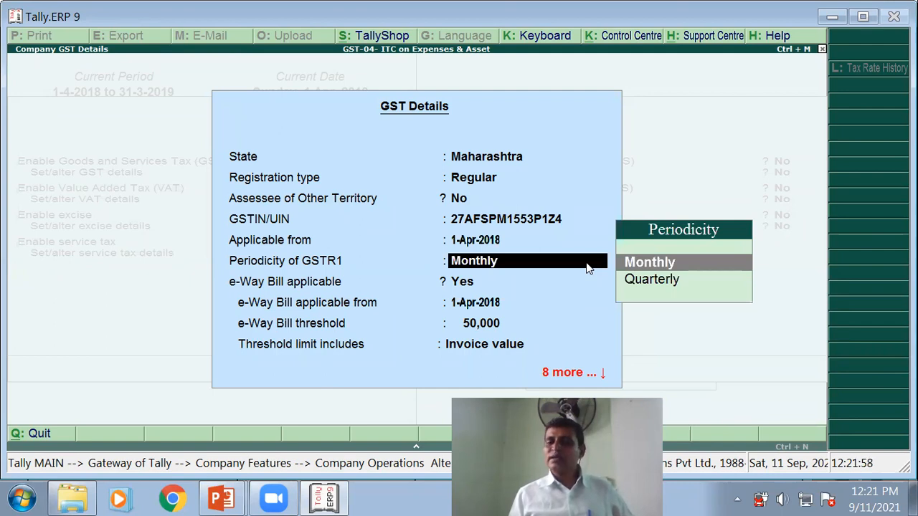
pyautogui.press('Return')
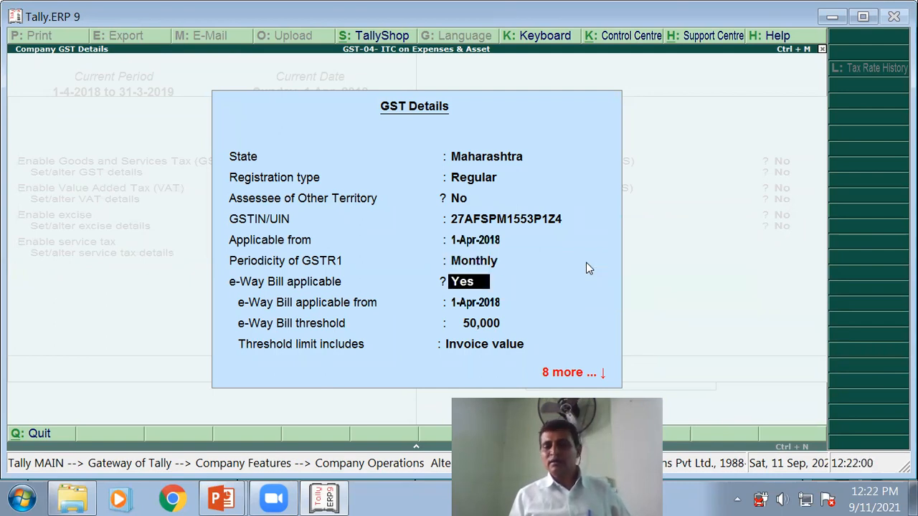
pyautogui.press('Return')
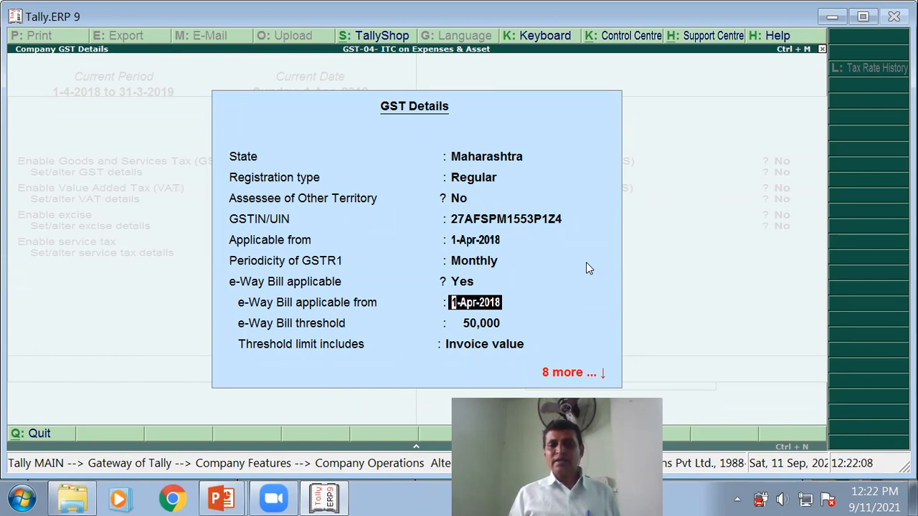
pyautogui.press('Return')
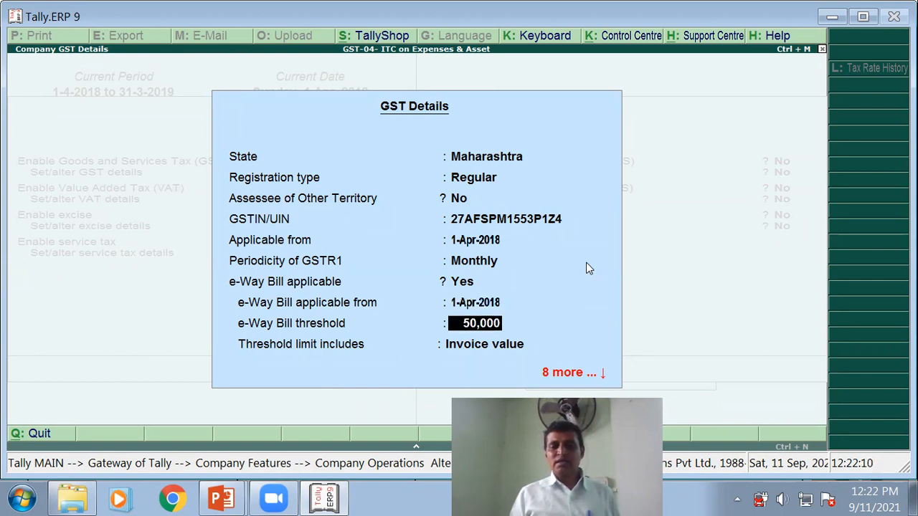
pyautogui.press('Return')
pyautogui.press('Return')
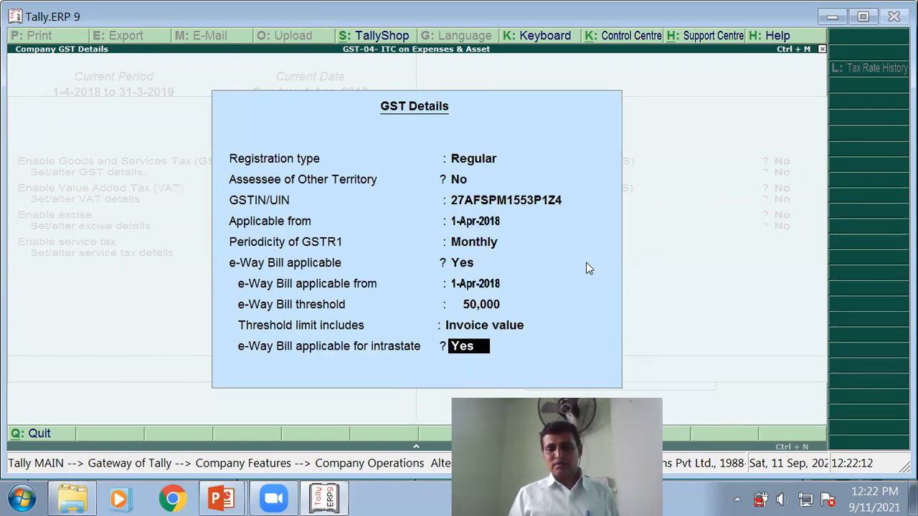
pyautogui.press('Return')
pyautogui.press('Return')
pyautogui.press('Return')
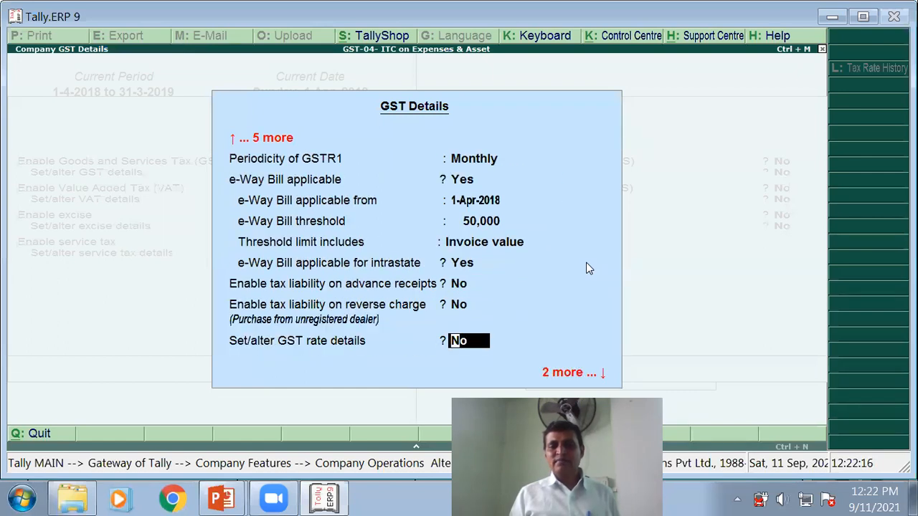
pyautogui.press('Return')
pyautogui.press('Return')
pyautogui.press('Return')
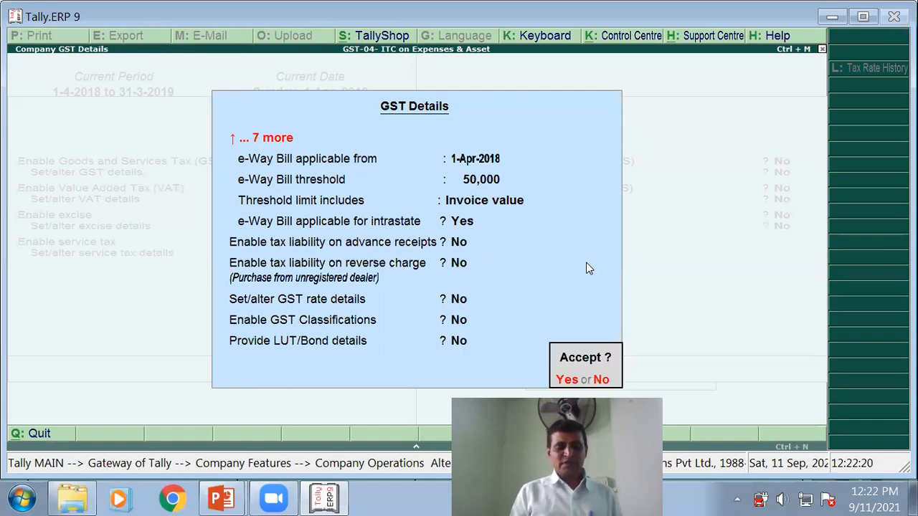
# - Accept the GST details with other taxes disabled, return to Gateway, and show the ledger slide
pyautogui.press('Return')
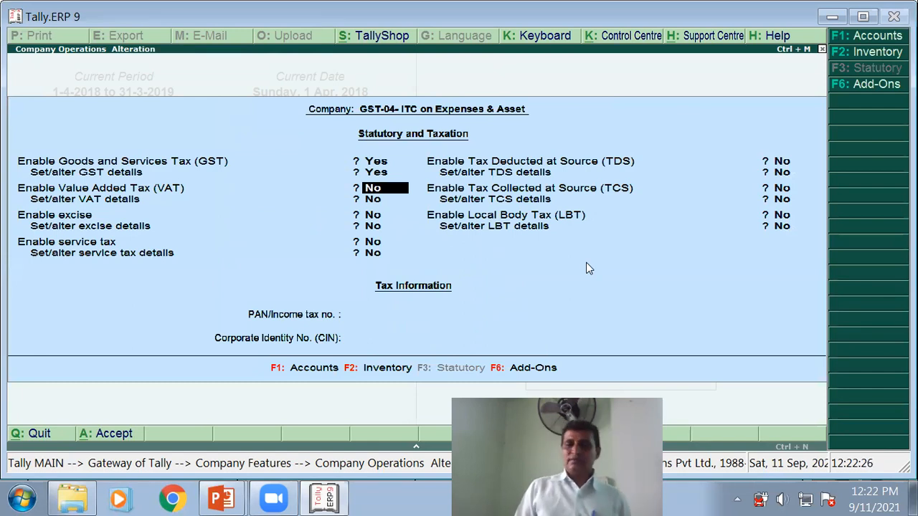
pyautogui.press('Return')
pyautogui.press('Return')
pyautogui.press('Return')
pyautogui.press('Return')
pyautogui.press('Return')
pyautogui.press('Return')
pyautogui.press('Return')
pyautogui.press('Return')
pyautogui.press('Return')
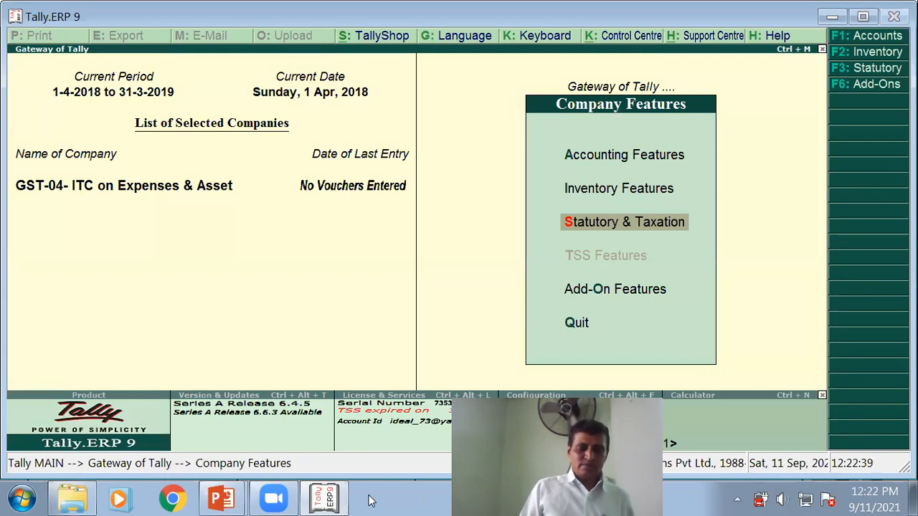
pyautogui.press('Escape')
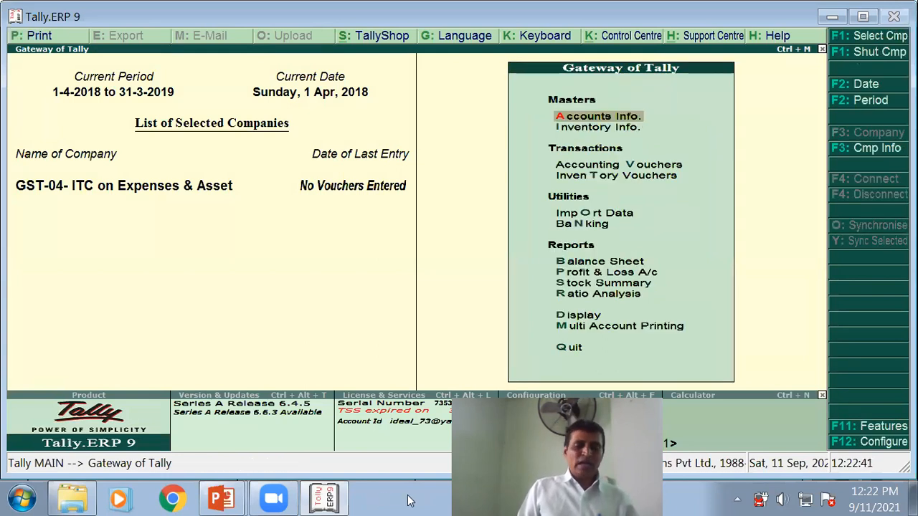
pyautogui.hotkey('alt', 'Tab')
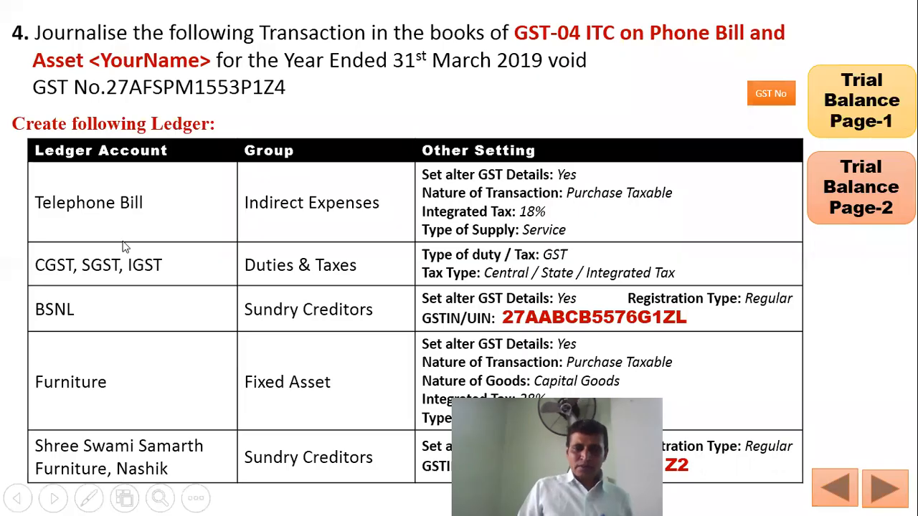
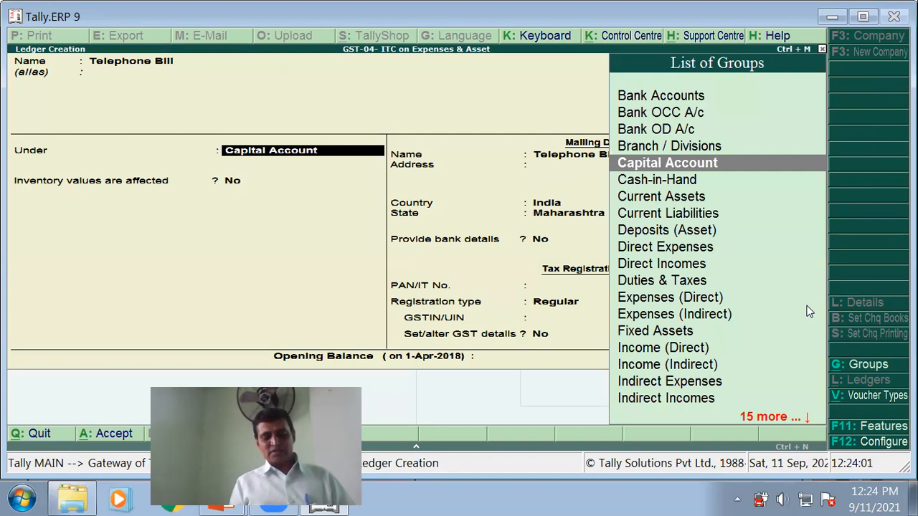
# - File Telephone Bill under Indirect Expenses, inventory No, type Not Applicable, GST details set to Yes
pyautogui.click(698, 316)
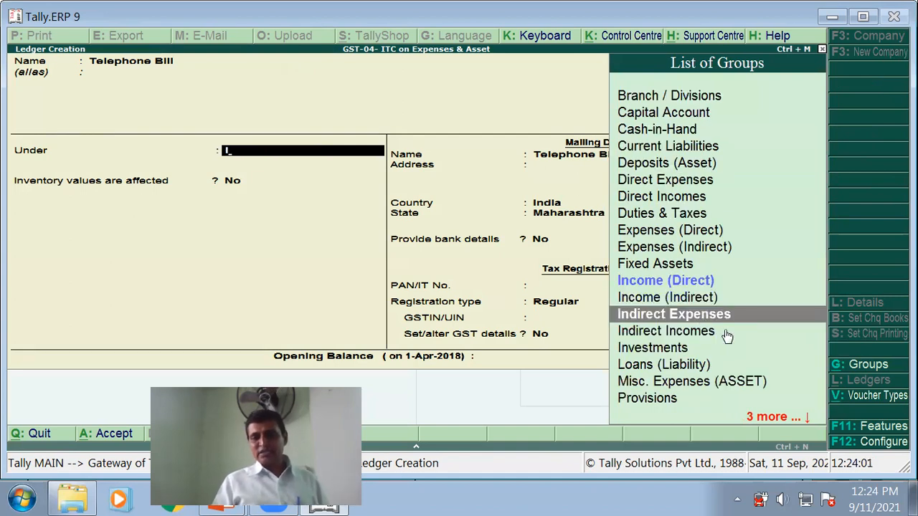
pyautogui.press('Return')
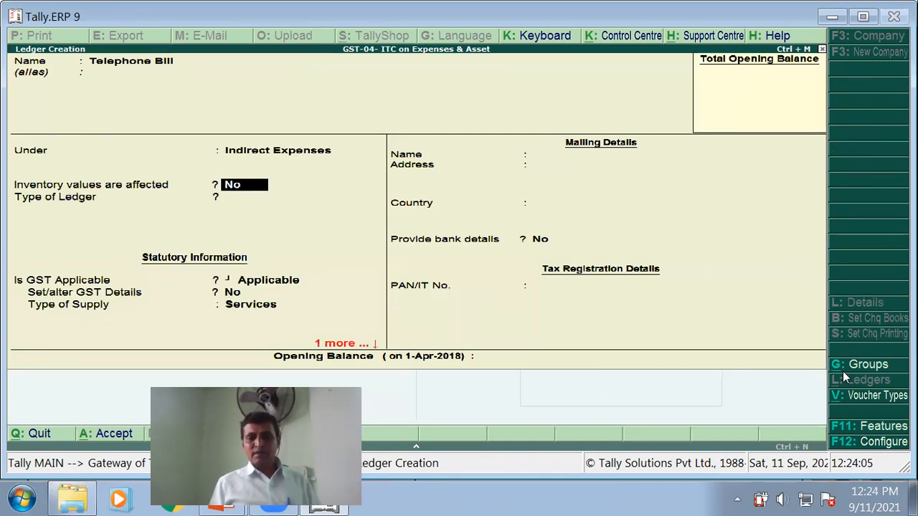
pyautogui.press('Return')
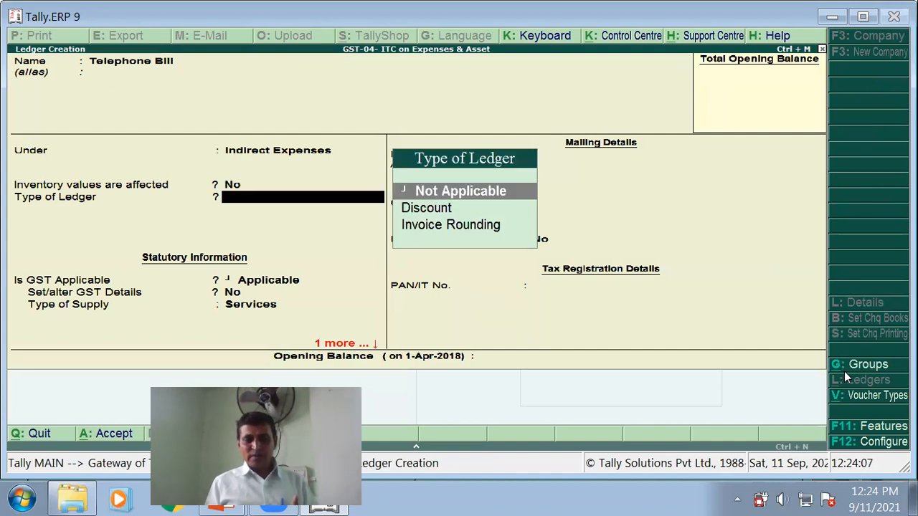
pyautogui.press('Return')
pyautogui.press('Return')
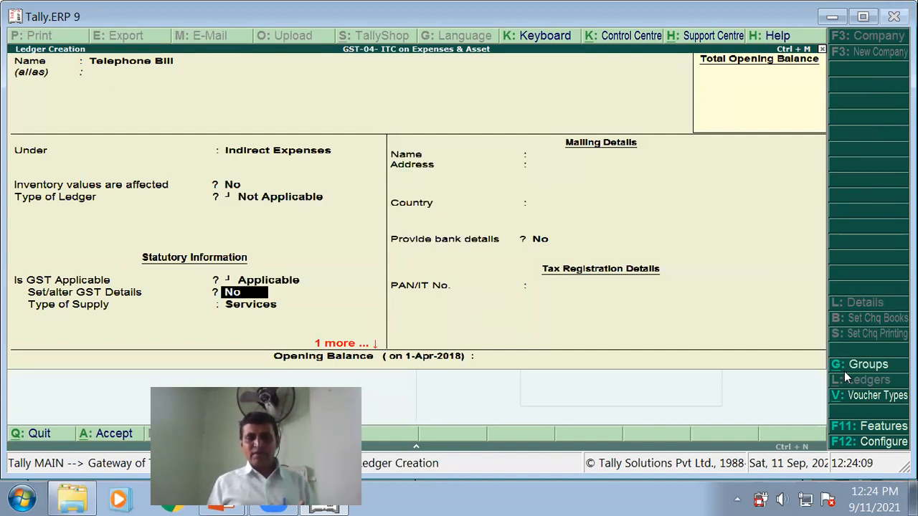
pyautogui.write('y')
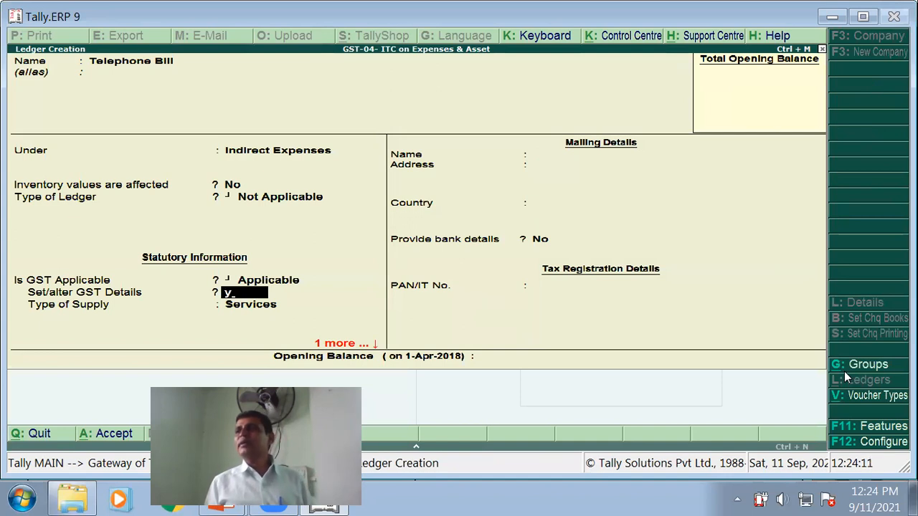
pyautogui.hotkey('alt', 'Tab')
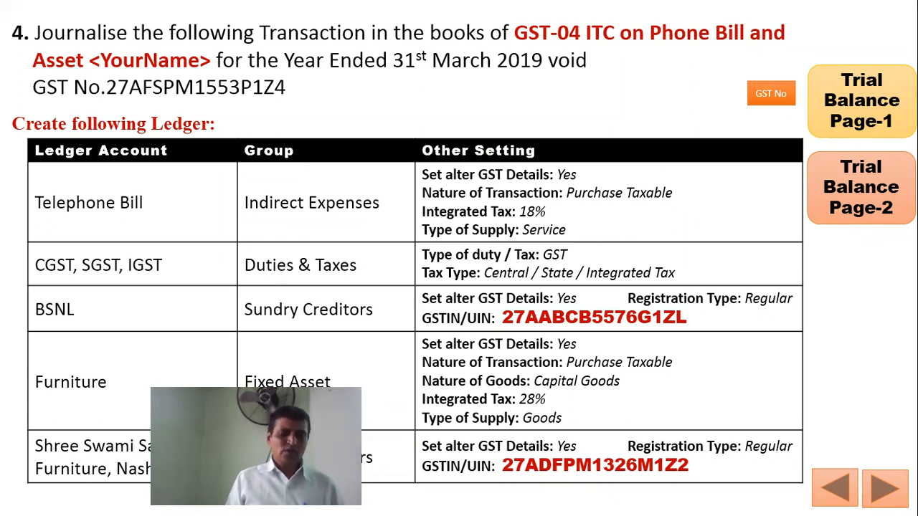
# - Give the Telephone Bill GST details the description 'Telephone Bill', leaving HSN/SAC blank for now
pyautogui.hotkey('alt', 'Tab')
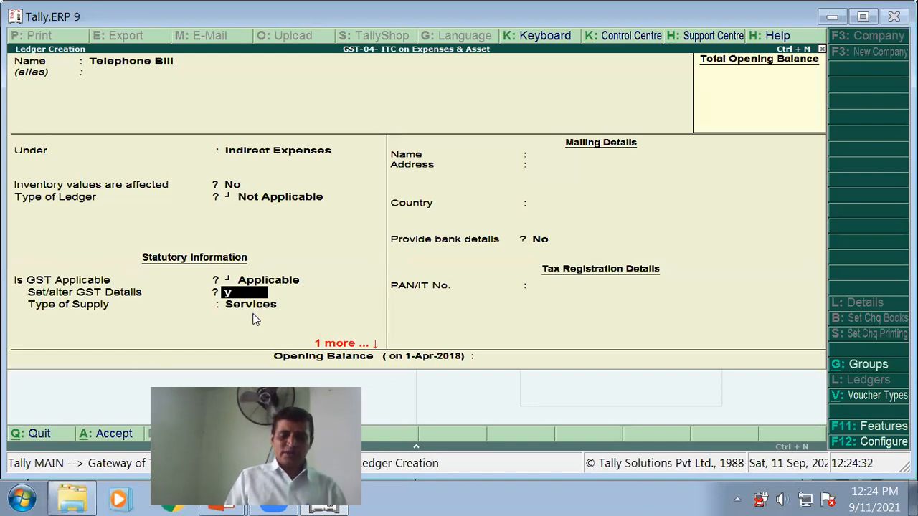
pyautogui.press('Return')
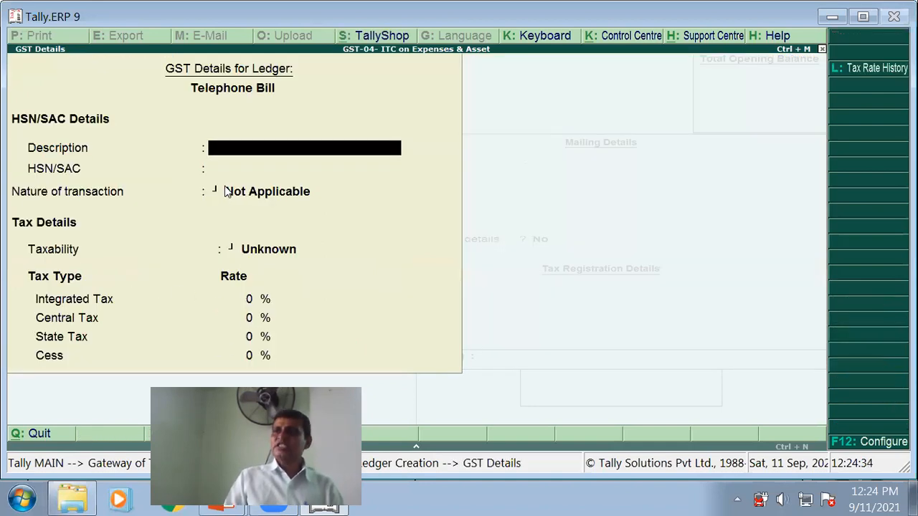
pyautogui.write('Telephone Bill')
pyautogui.press('Return')
pyautogui.hotkey('alt', 'Tab')
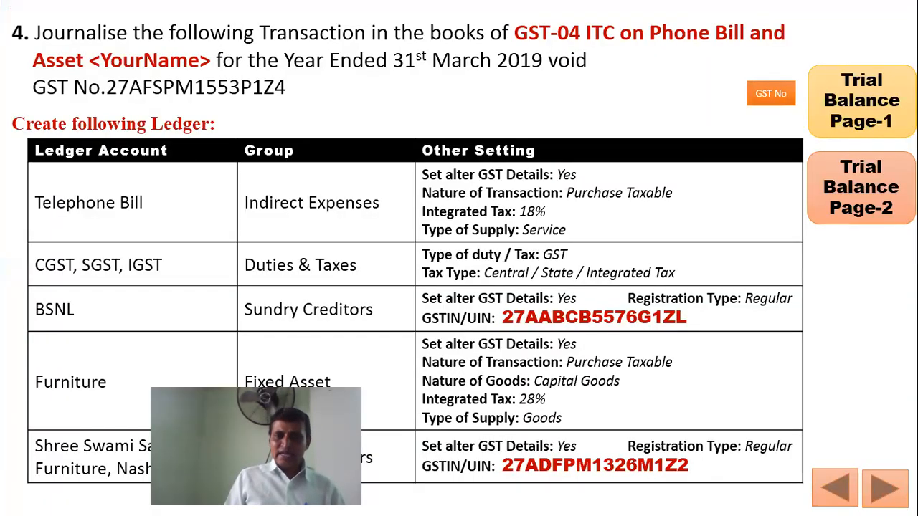
pyautogui.hotkey('alt', 'Tab')
pyautogui.press('Return')
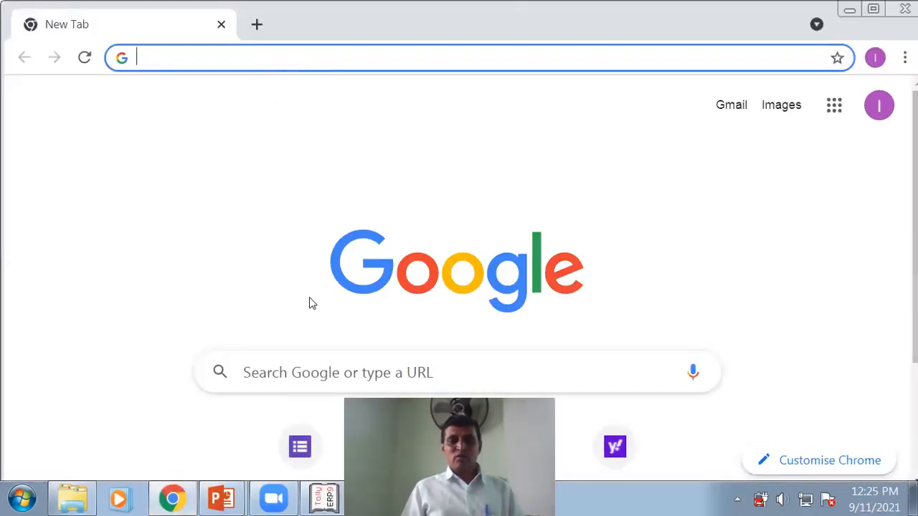
# - Search Google for 'hsn code for telephone bill'
pyautogui.click(303, 374)
pyautogui.write('te')
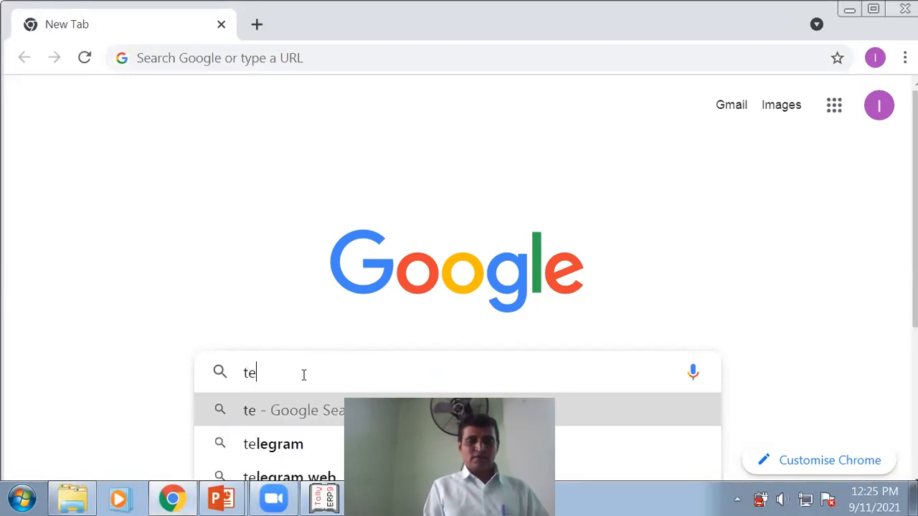
pyautogui.write('lephone ')
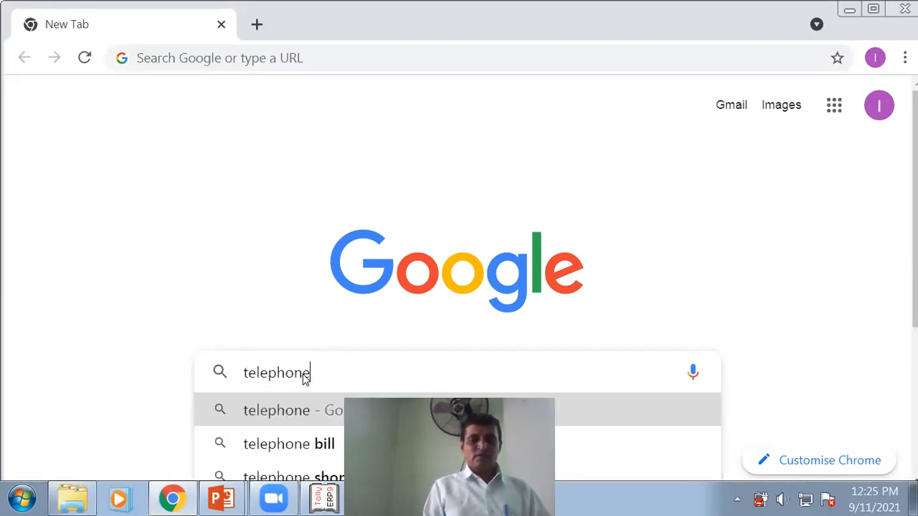
pyautogui.write('bill')
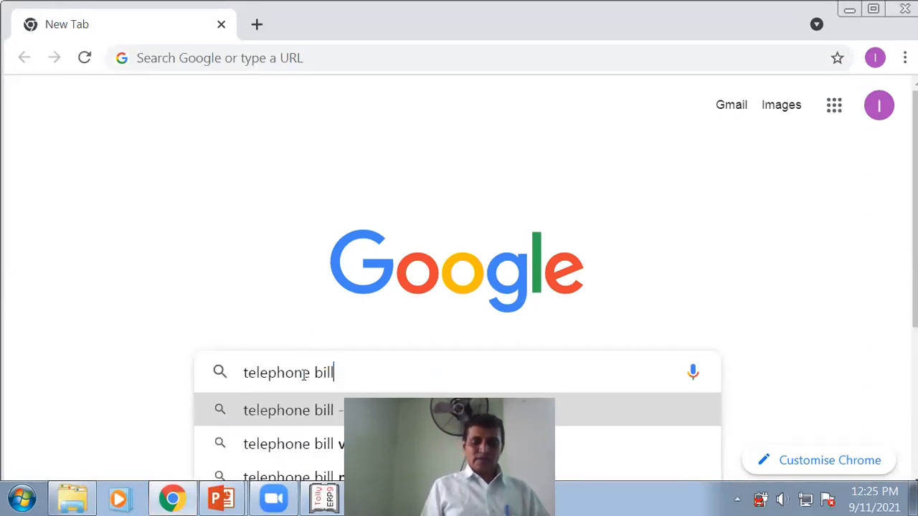
pyautogui.press('Home')
pyautogui.write('hsn code')
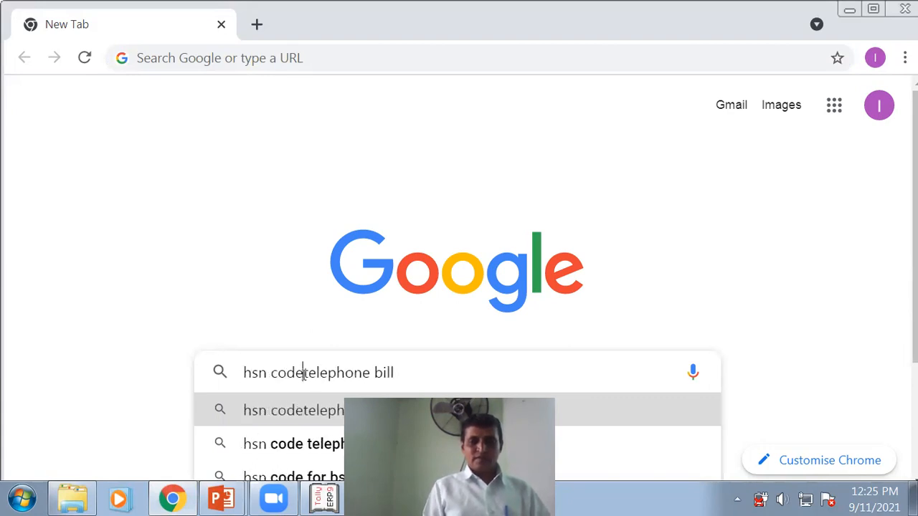
pyautogui.write(' for')
pyautogui.press('Return')
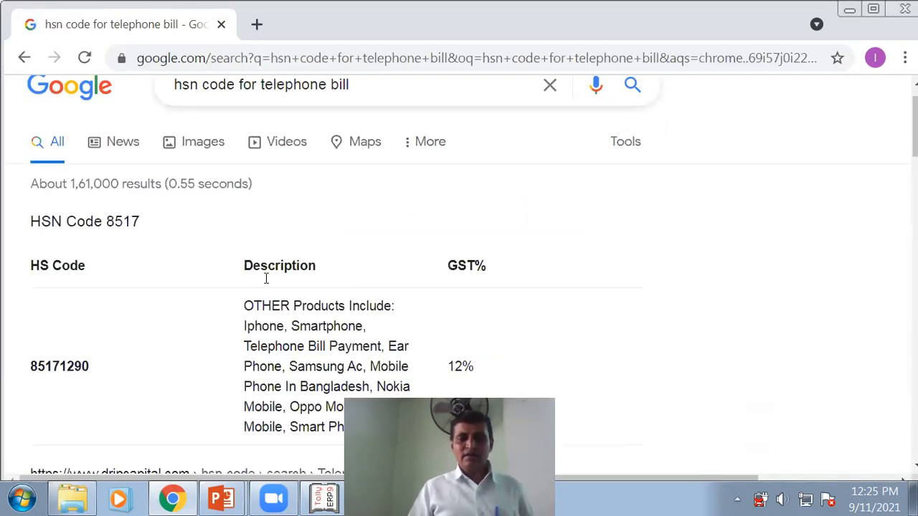
# - Copy the HSN code 85171290 from the search results and return to Tally
pyautogui.scroll(-4, 322, 279)
pyautogui.scroll(2, 248, 294)
pyautogui.scroll(1, 281, 271)
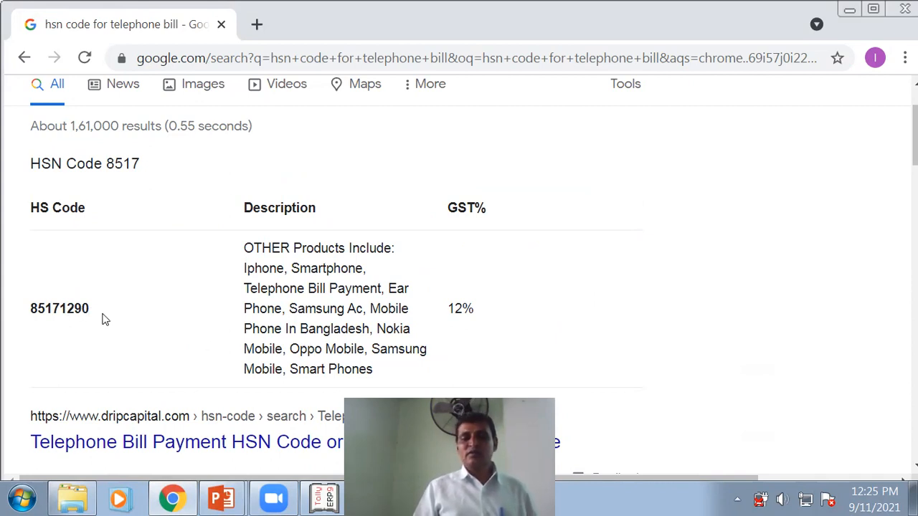
pyautogui.scroll(1, 119, 311)
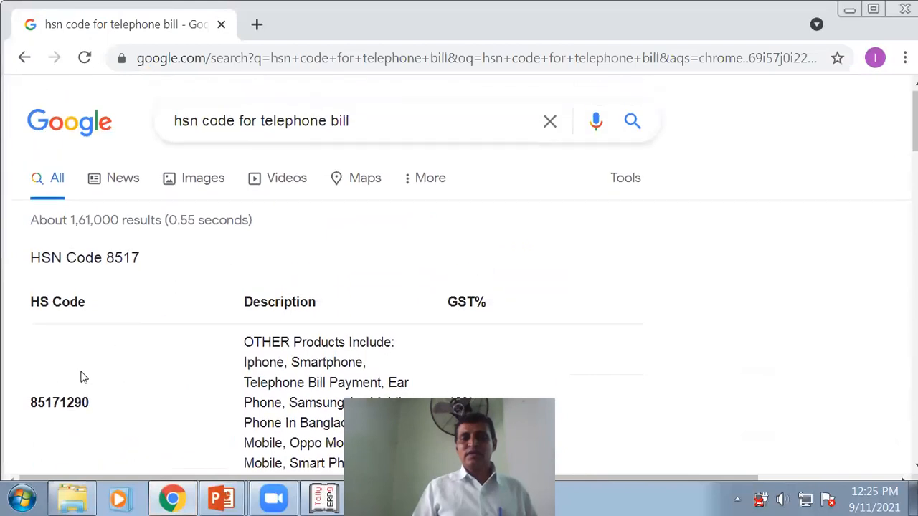
pyautogui.doubleClick(52, 403)
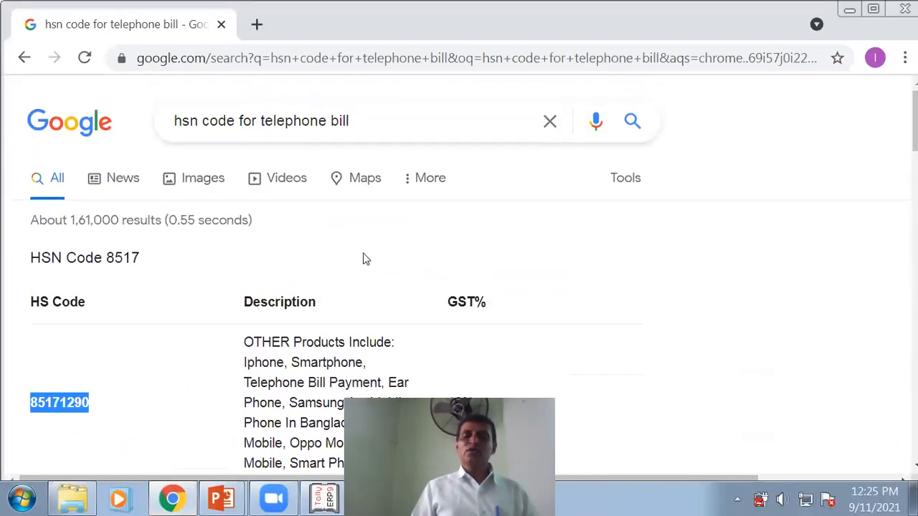
pyautogui.hotkey('alt', 'Tab')
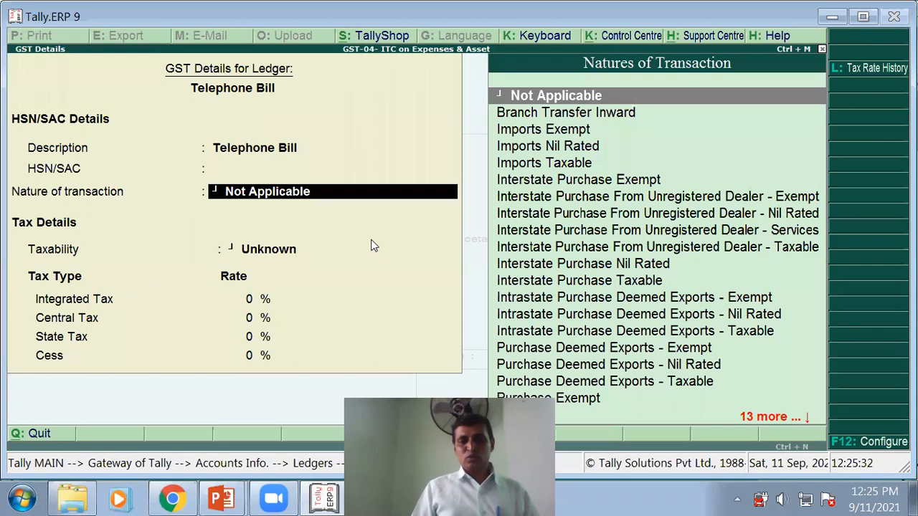
# - Enter HSN code 85171290 and set the nature of transaction to Purchase Taxable
pyautogui.press('BackSpace')
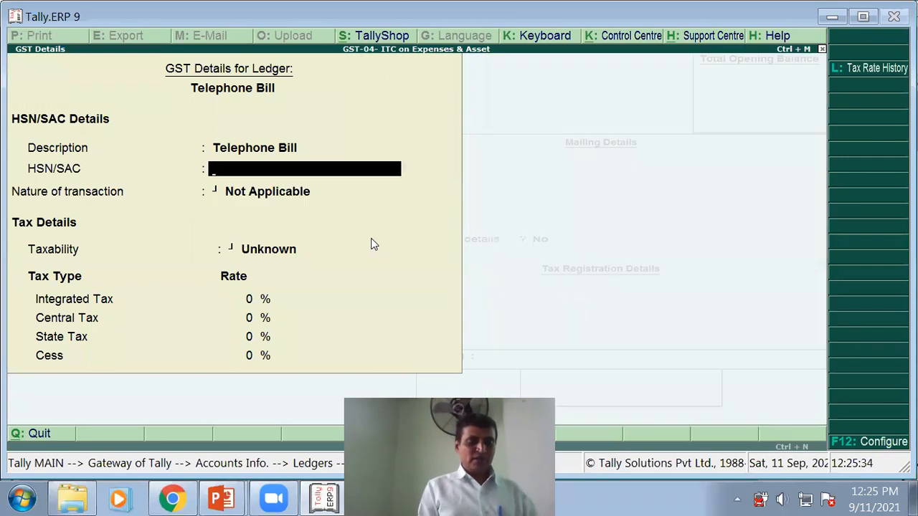
pyautogui.hotkey('ctrl', 'alt', 'v')
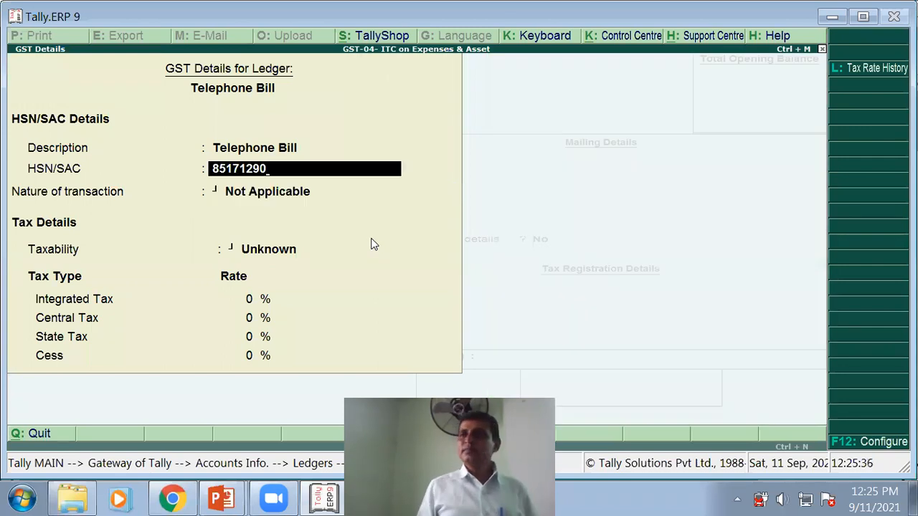
pyautogui.press('Return')
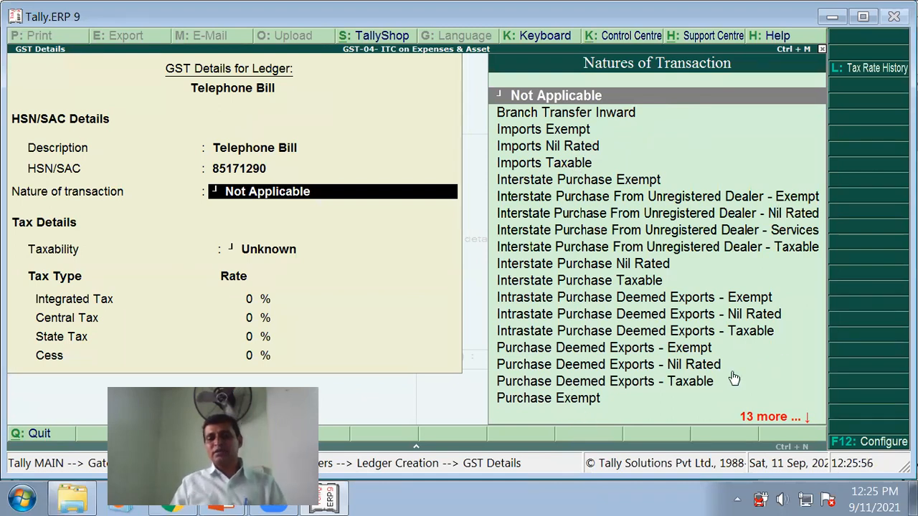
pyautogui.press('Down')
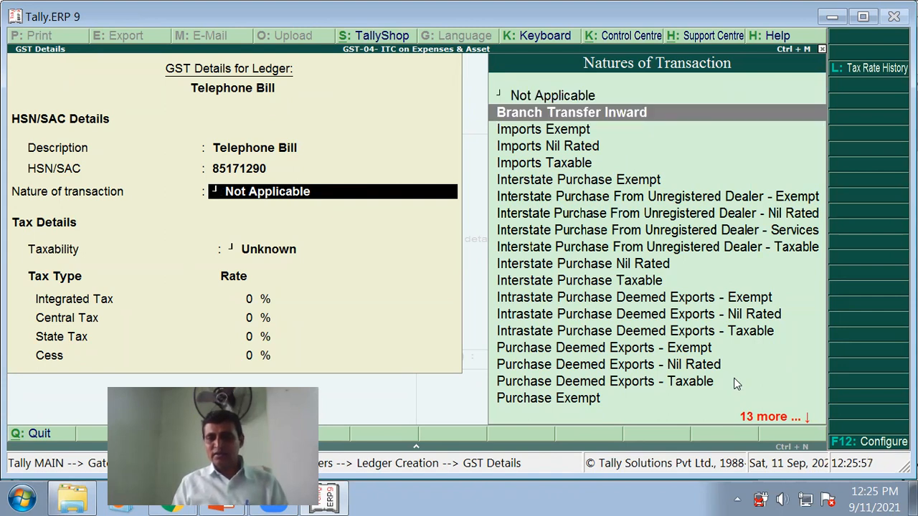
pyautogui.press('Down')
pyautogui.press('Down')
pyautogui.press('Down')
pyautogui.press('Down')
pyautogui.press('Down')
pyautogui.press('Down')
pyautogui.press('Down')
pyautogui.press('Down')
pyautogui.press('Down')
pyautogui.press('Down')
pyautogui.press('Down')
pyautogui.press('Down')
pyautogui.press('Down')
pyautogui.press('Down')
pyautogui.press('Down')
pyautogui.press('Down')
pyautogui.press('Down')
pyautogui.press('Down')
pyautogui.press('Down')
pyautogui.press('Down')
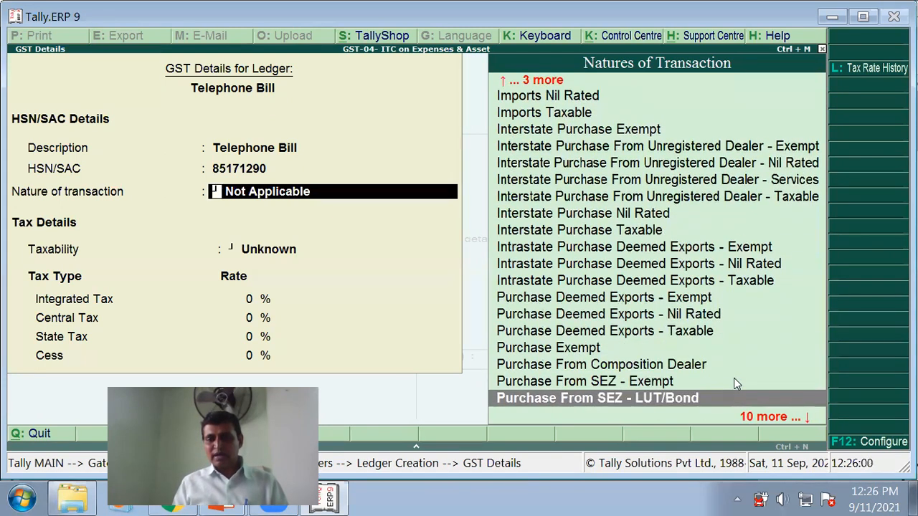
pyautogui.press('Down')
pyautogui.press('Down')
pyautogui.press('Down')
pyautogui.press('Down')
pyautogui.press('Down')
pyautogui.press('Down')
pyautogui.press('Down')
pyautogui.press('Down')
pyautogui.press('Down')
pyautogui.press('Down')
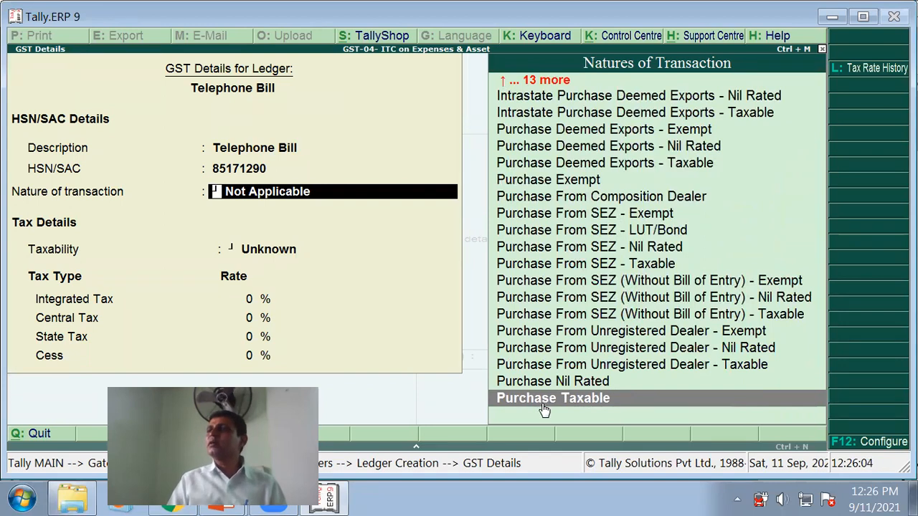
pyautogui.press('Return')
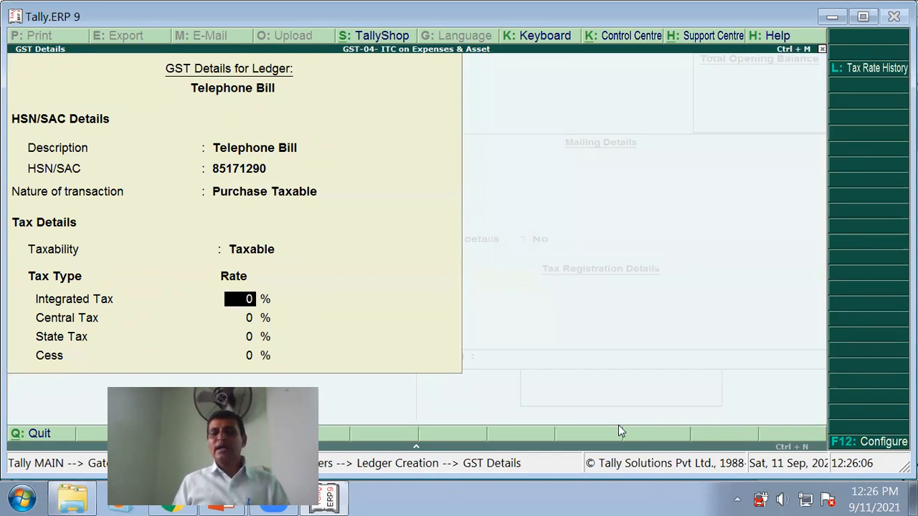
# - Apply 18% integrated tax (9% central, 9% state), supply type Services, and save the ledger
pyautogui.write('18')
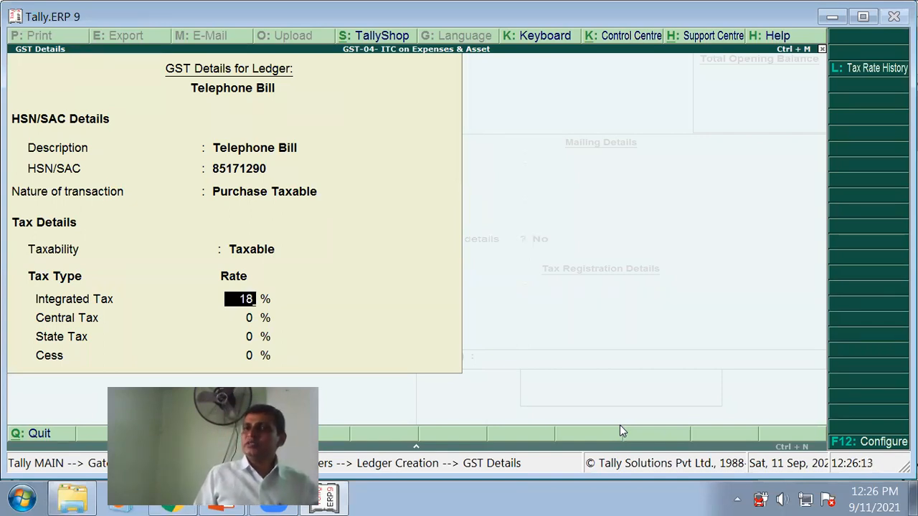
pyautogui.press('Return')
pyautogui.press('Return')
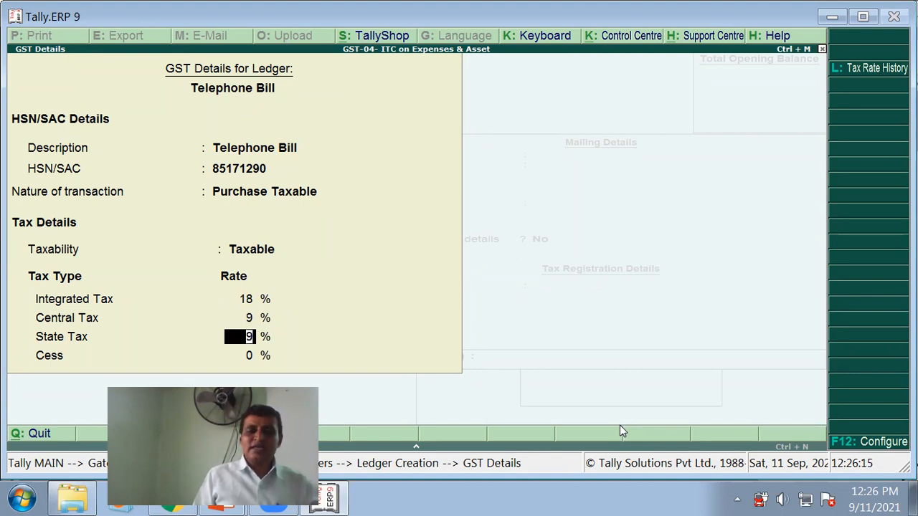
pyautogui.press('Return')
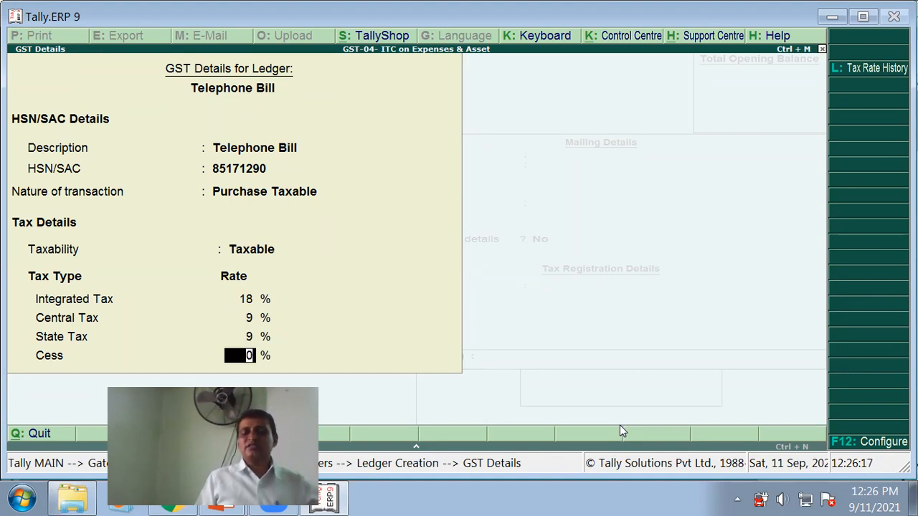
pyautogui.press('Return')
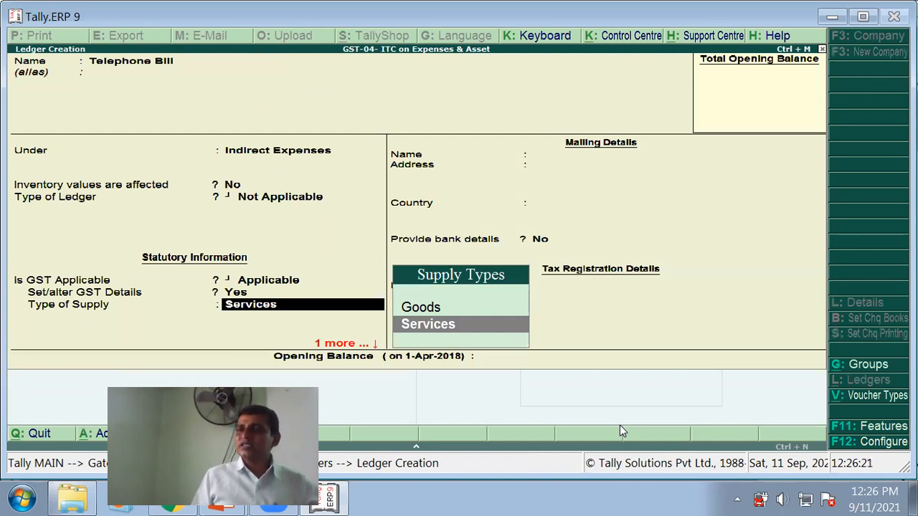
pyautogui.press('Return')
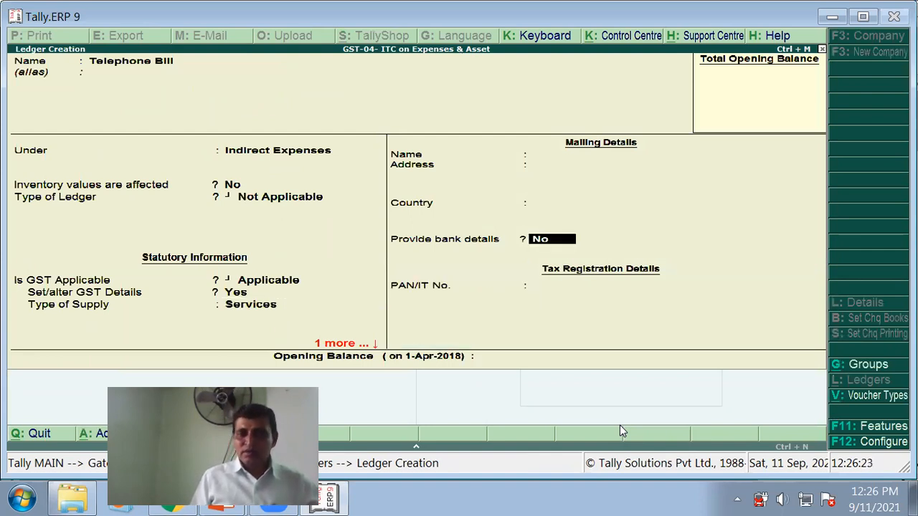
pyautogui.press('Return')
pyautogui.press('Return')
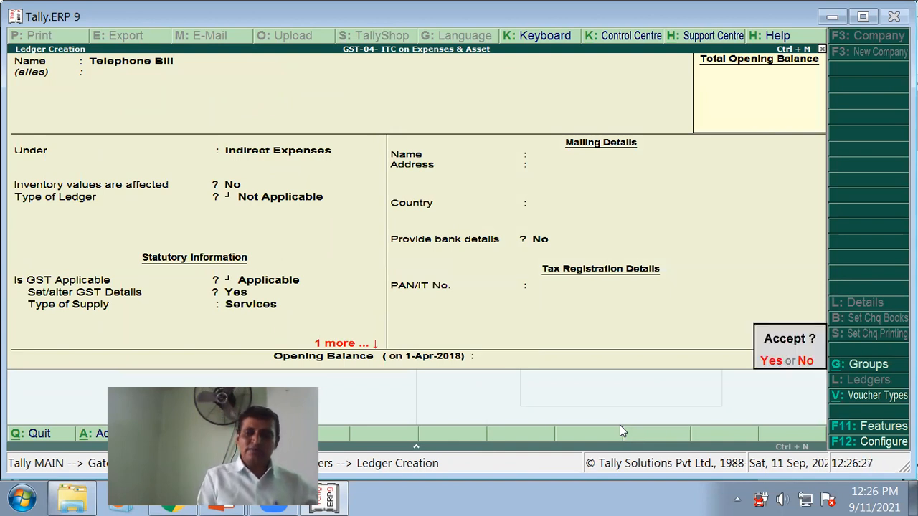
pyautogui.press('Return')
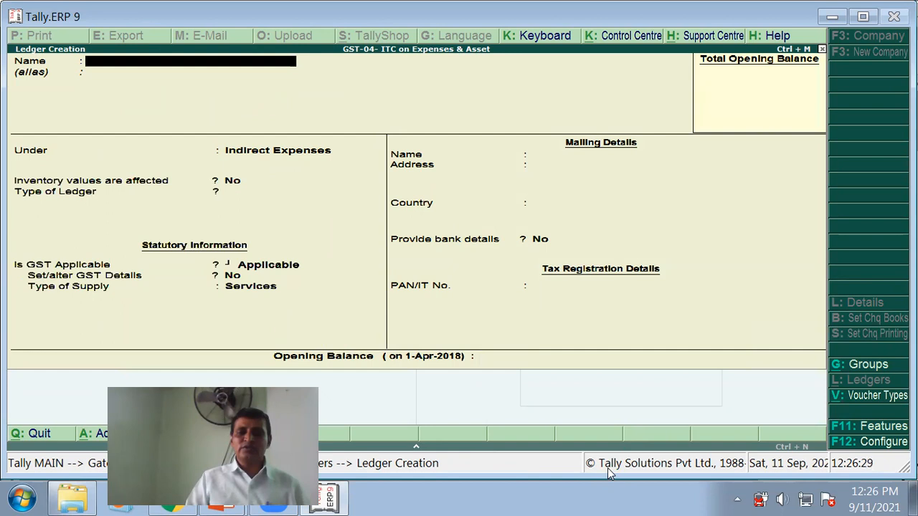
pyautogui.hotkey('alt', 'Tab')
pyautogui.hotkey('alt', 'Tab')
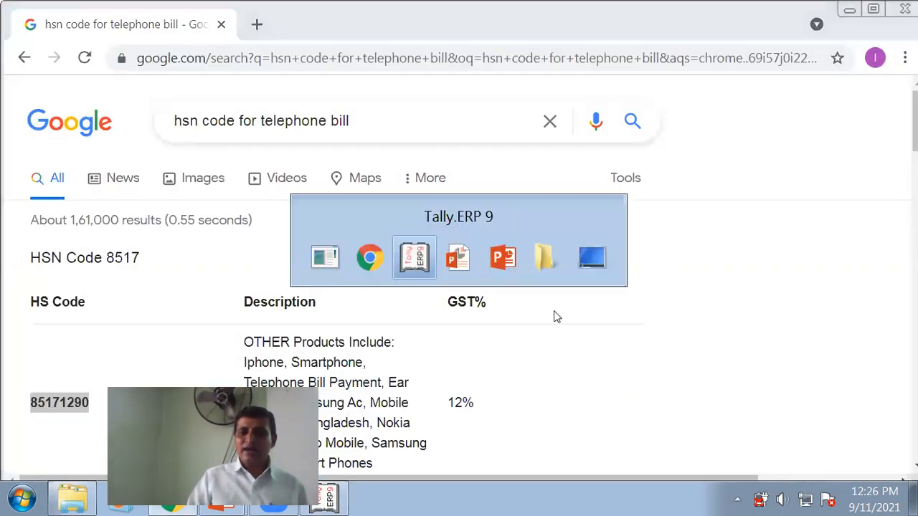
pyautogui.hotkey('alt', 'Tab')
pyautogui.hotkey('alt', 'Tab')
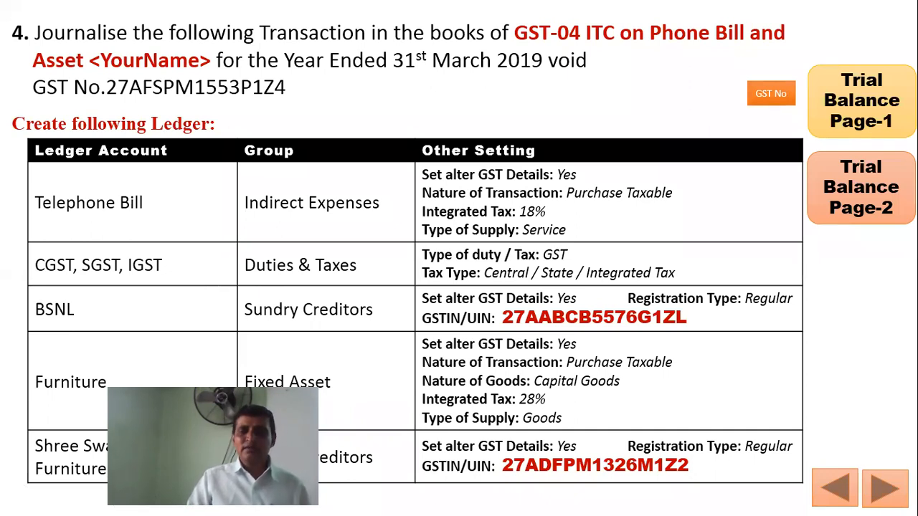
pyautogui.hotkey('alt', 'Tab')
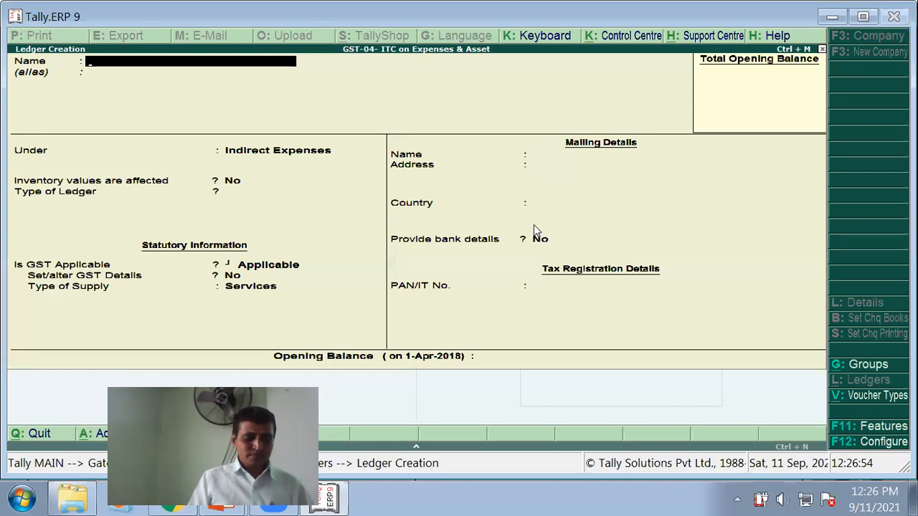
# - Name the new ledger CGST and place it under Duties & Taxes
pyautogui.write('CGST')
pyautogui.press('Return')
pyautogui.press('Return')
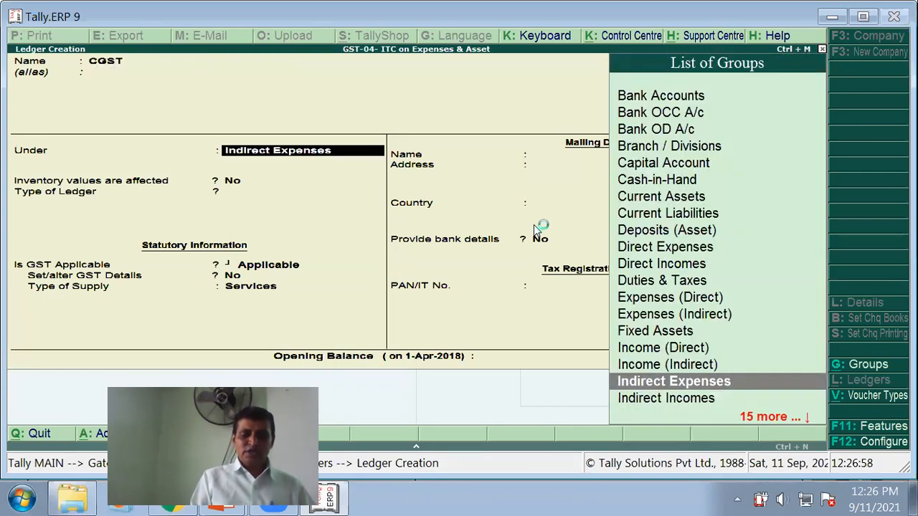
pyautogui.write('D')
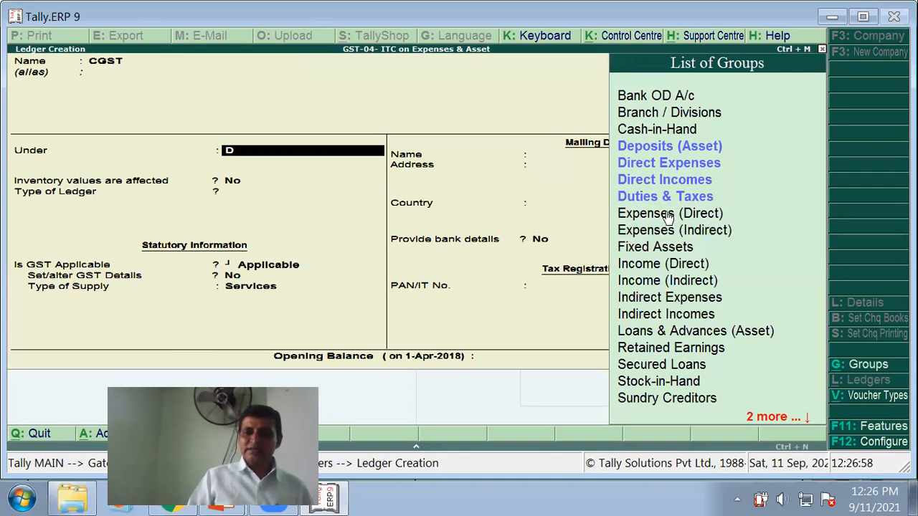
pyautogui.write('u')
pyautogui.press('Return')
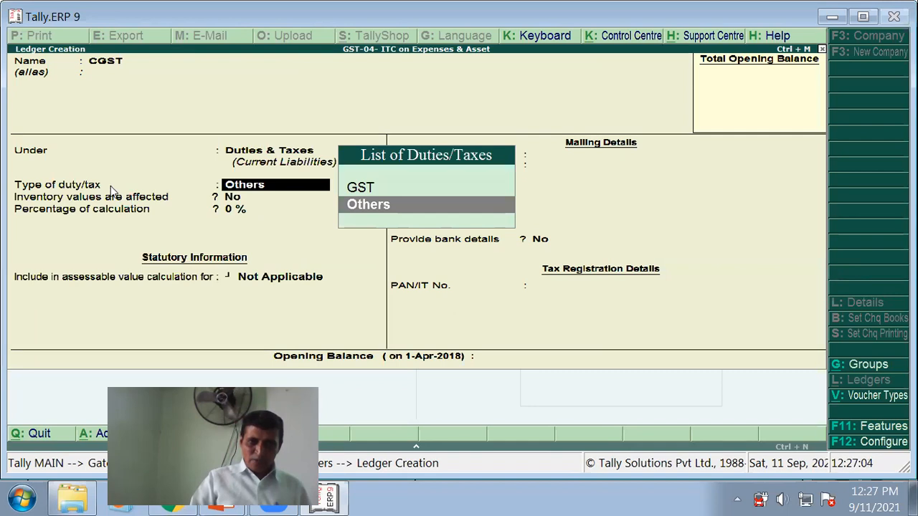
# - Make CGST a GST Central Tax ledger at 0% with no rounding, and save it
pyautogui.click(365, 192)
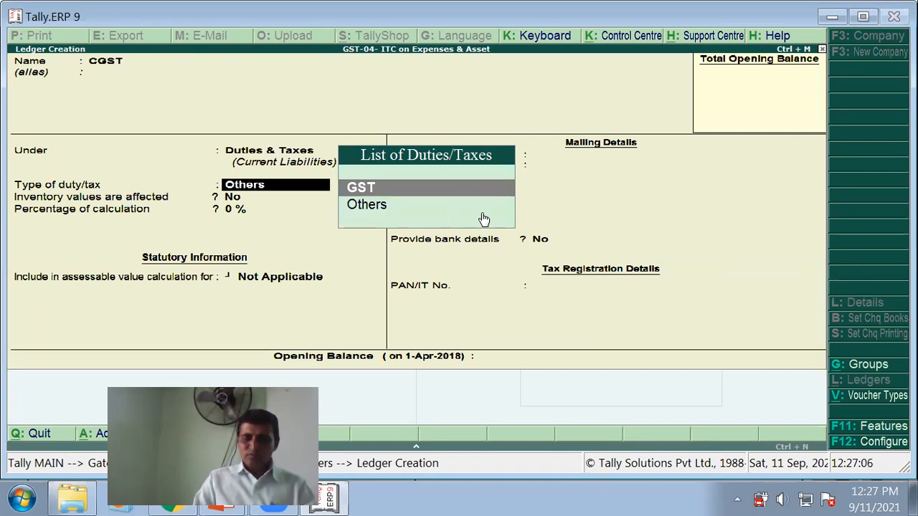
pyautogui.press('Return')
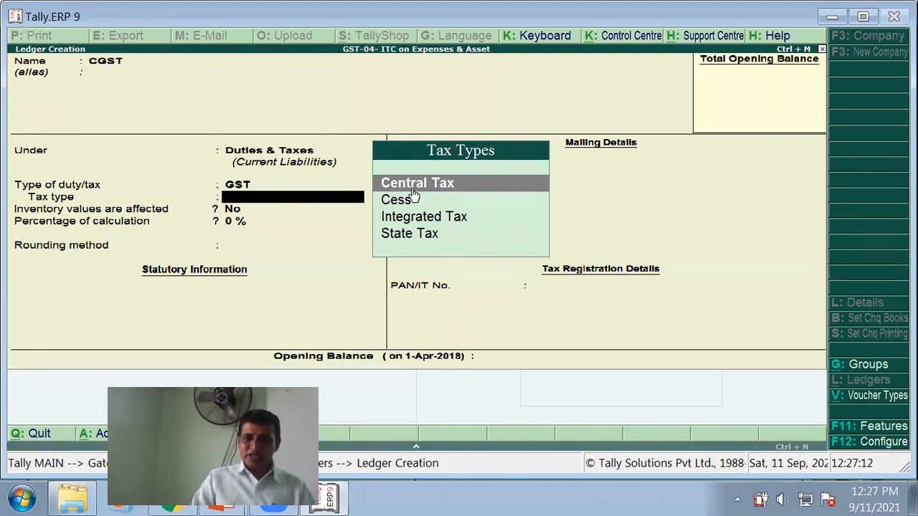
pyautogui.press('Return')
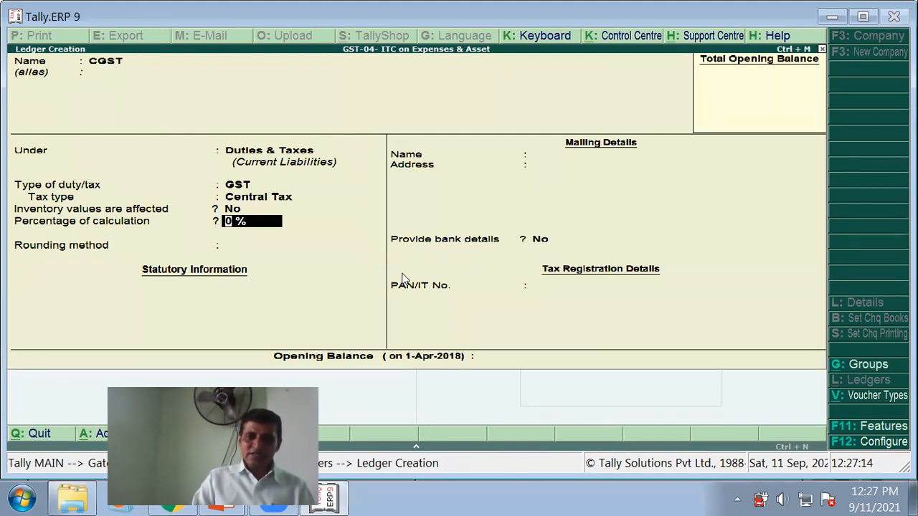
pyautogui.press('Return')
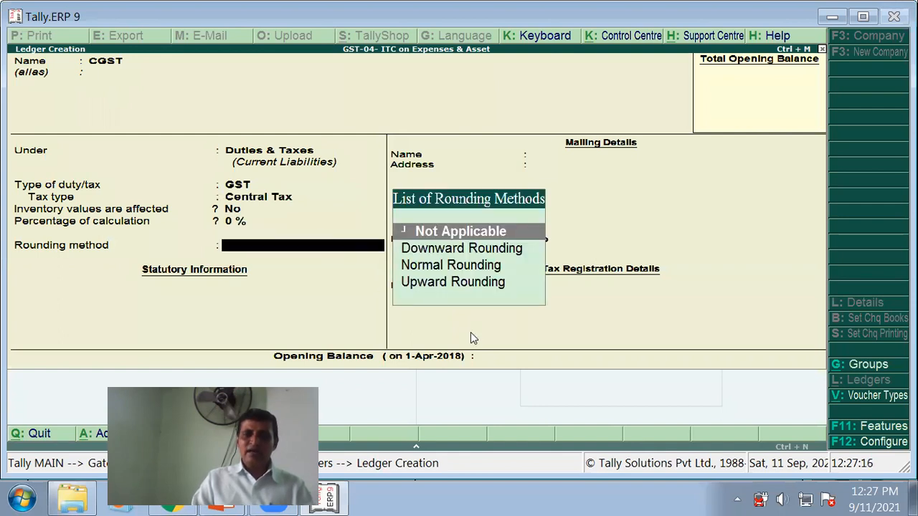
pyautogui.press('Return')
pyautogui.press('Return')
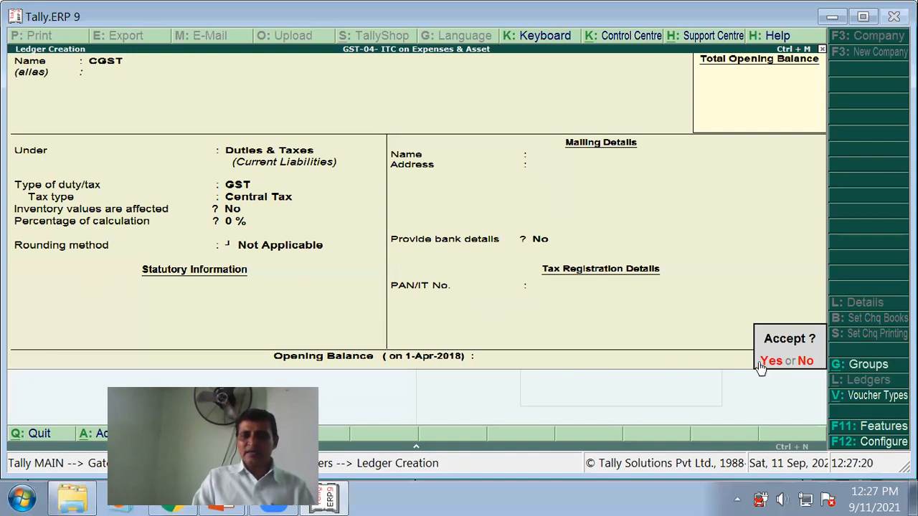
pyautogui.click(772, 361)
pyautogui.write('Sg')
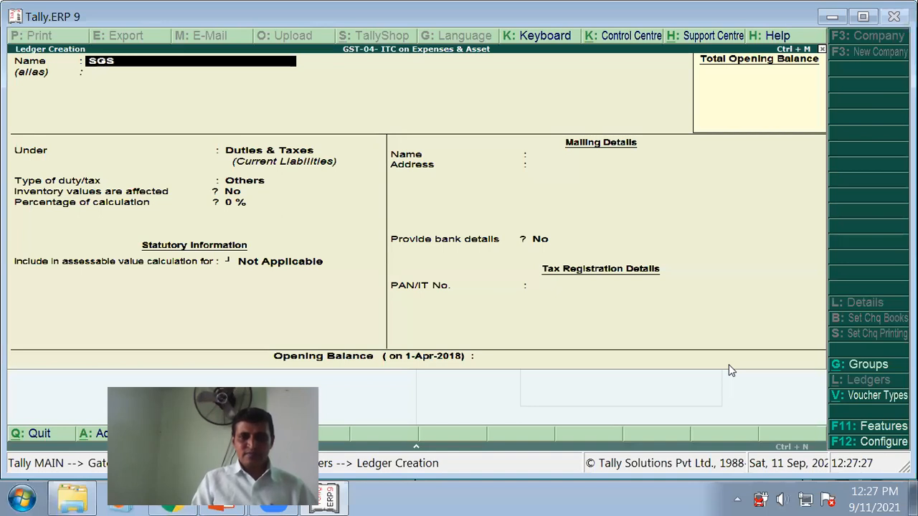
# - Save SGST under Duties & Taxes as GST State Tax, 0% calculation, rounding Not Applicable
pyautogui.press('Return')
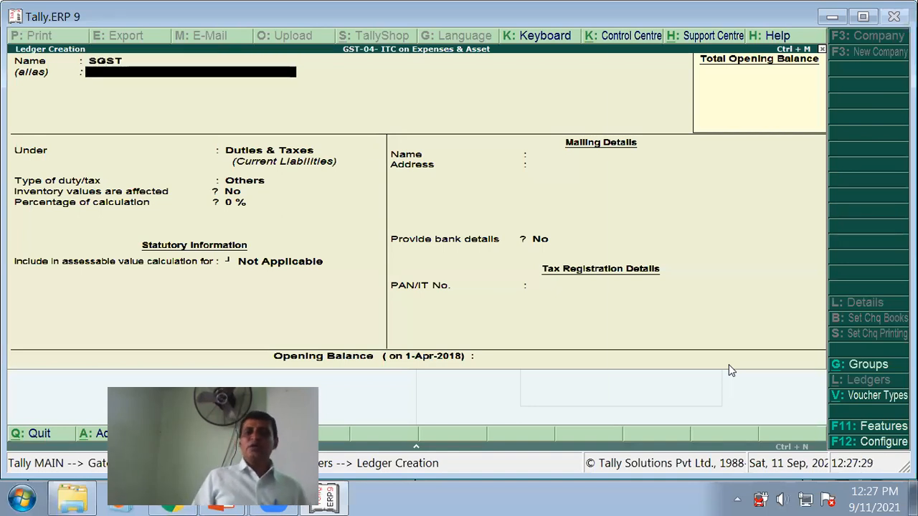
pyautogui.press('Return')
pyautogui.press('Return')
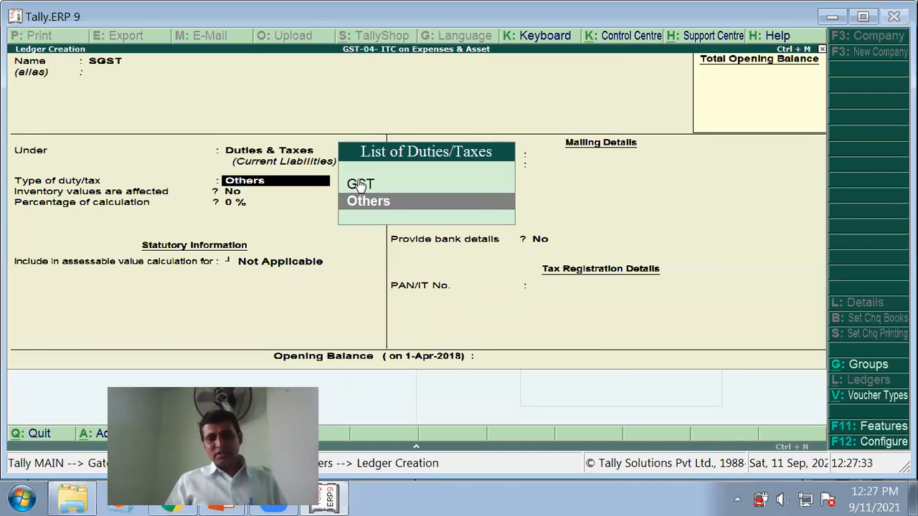
pyautogui.press('Return')
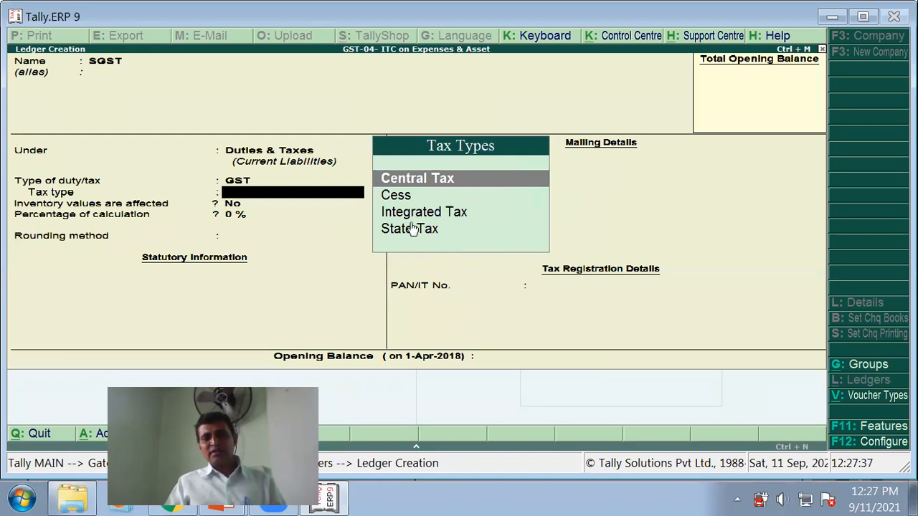
pyautogui.press('Return')
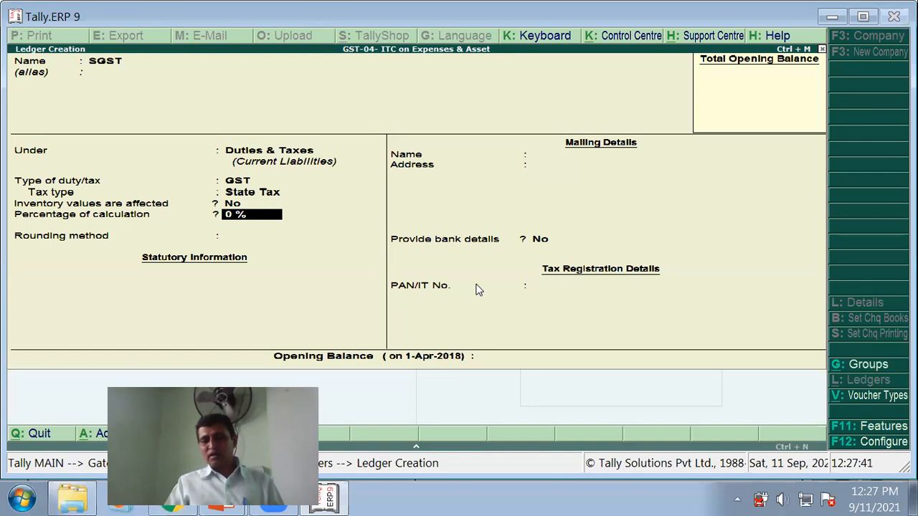
pyautogui.press('Return')
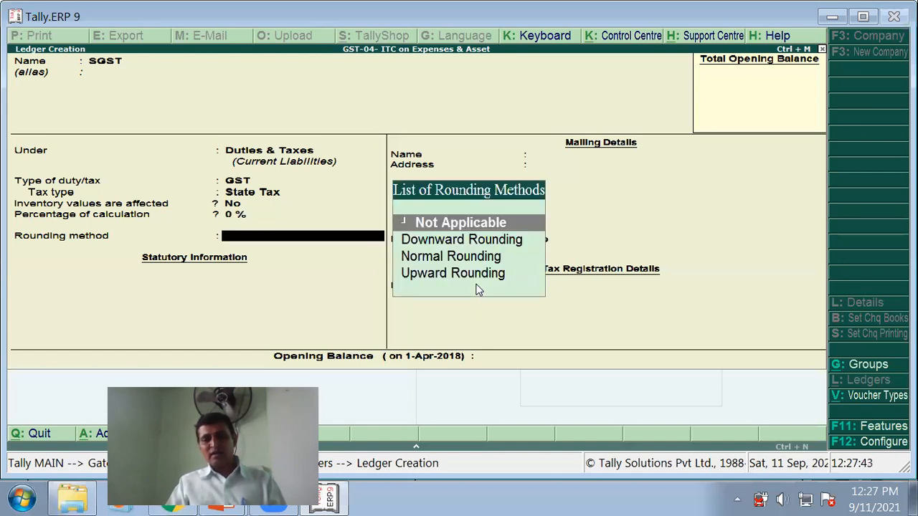
pyautogui.press('Return')
pyautogui.press('Return')
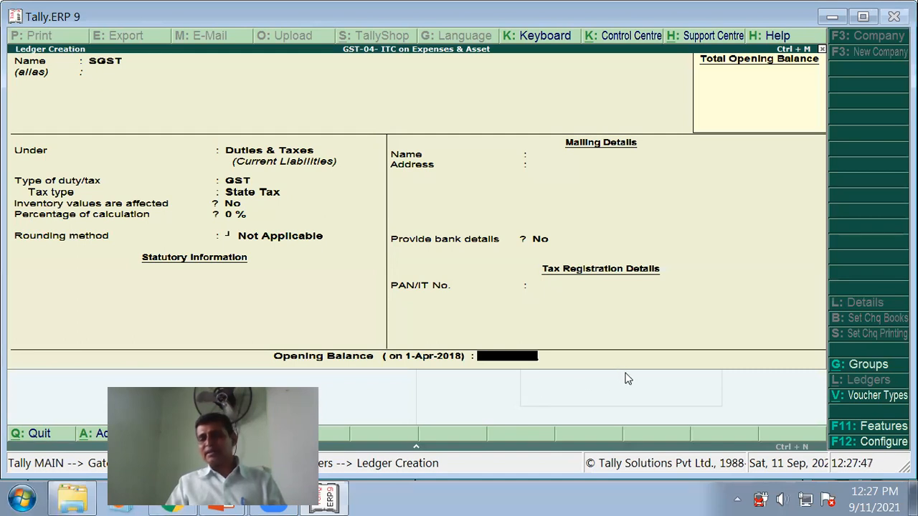
pyautogui.press('Return')
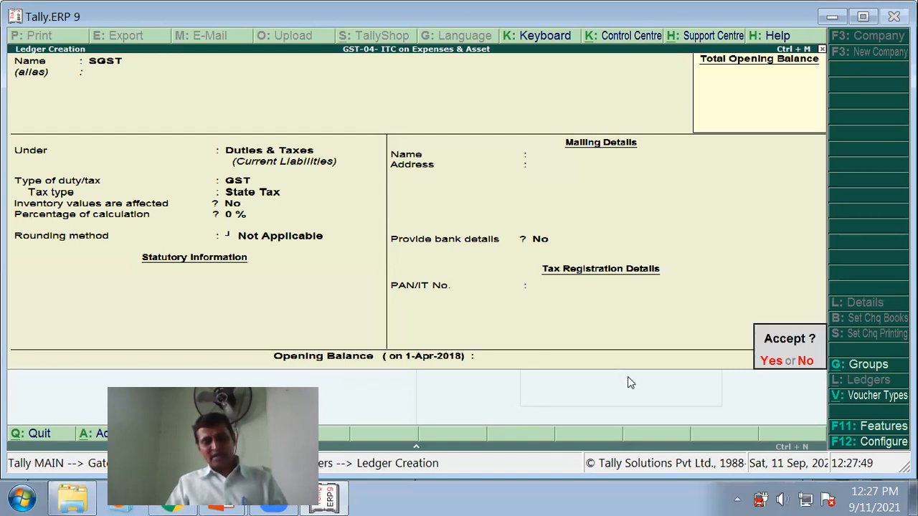
pyautogui.press('Return')
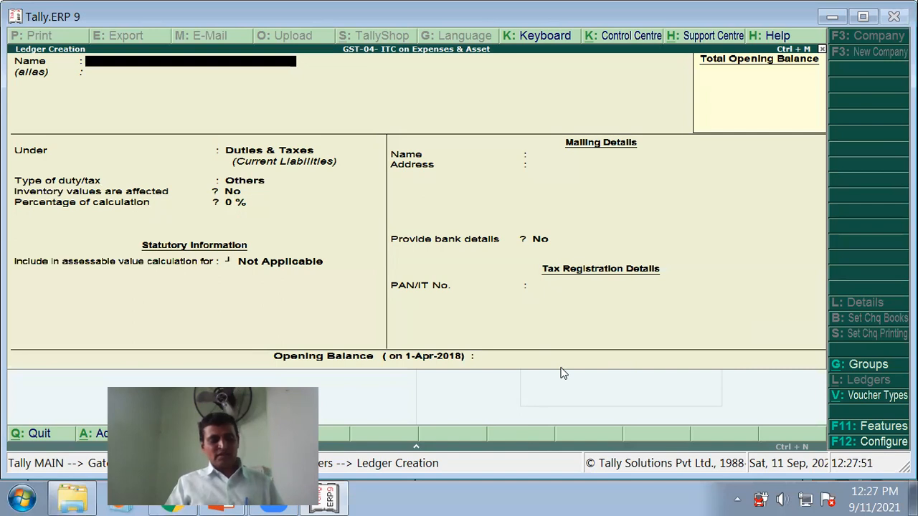
# - Name the new ledger IGST and set its duty type to GST
pyautogui.write('Igs')
pyautogui.press('BackSpace')
pyautogui.press('BackSpace')
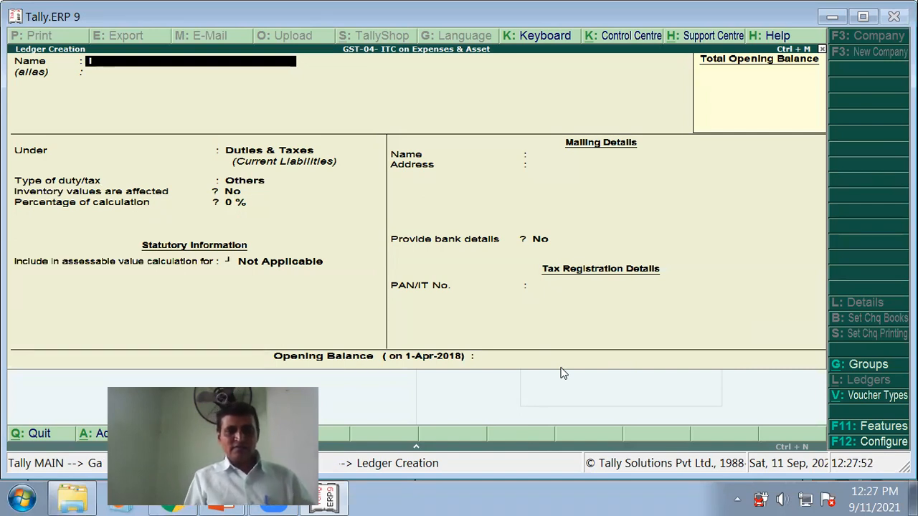
pyautogui.write('GST')
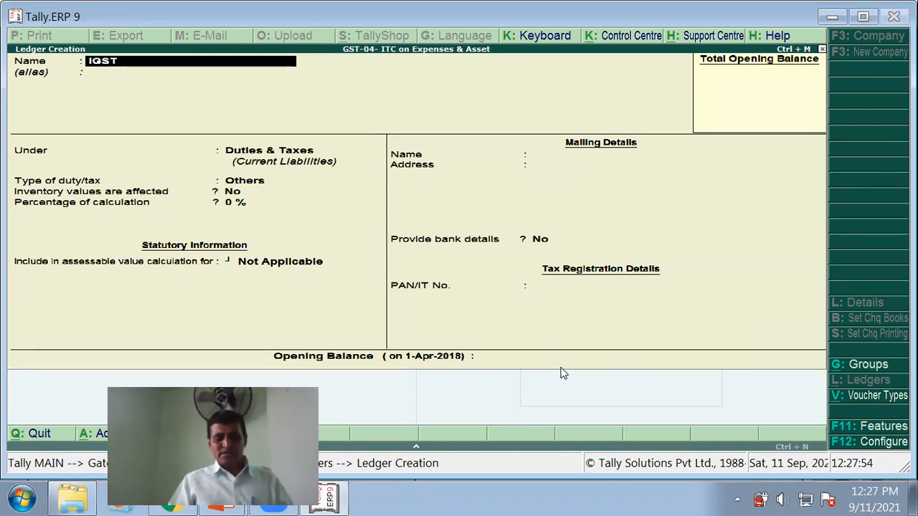
pyautogui.press('Return')
pyautogui.press('Return')
pyautogui.press('Return')
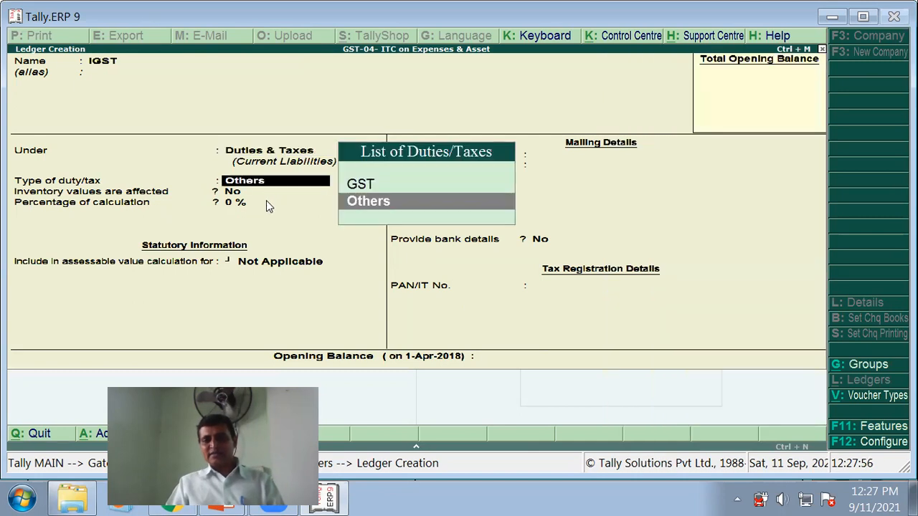
pyautogui.press('Up')
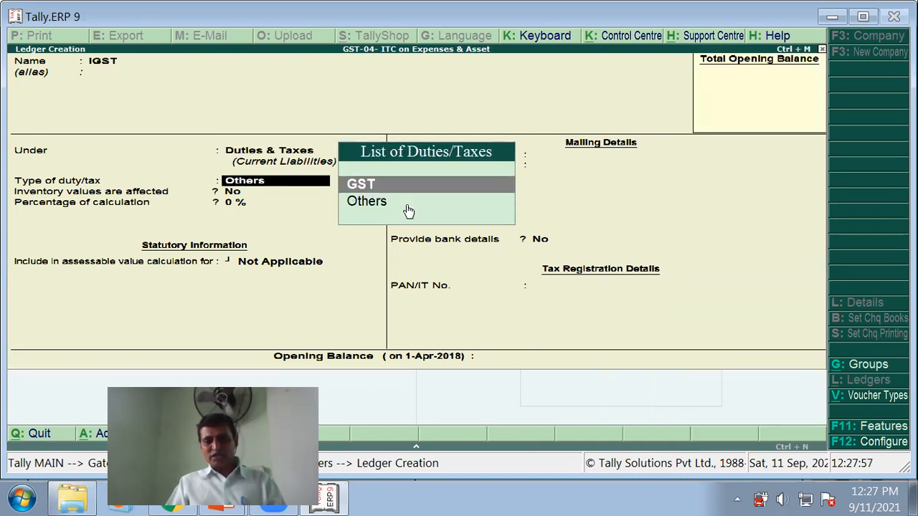
pyautogui.press('Return')
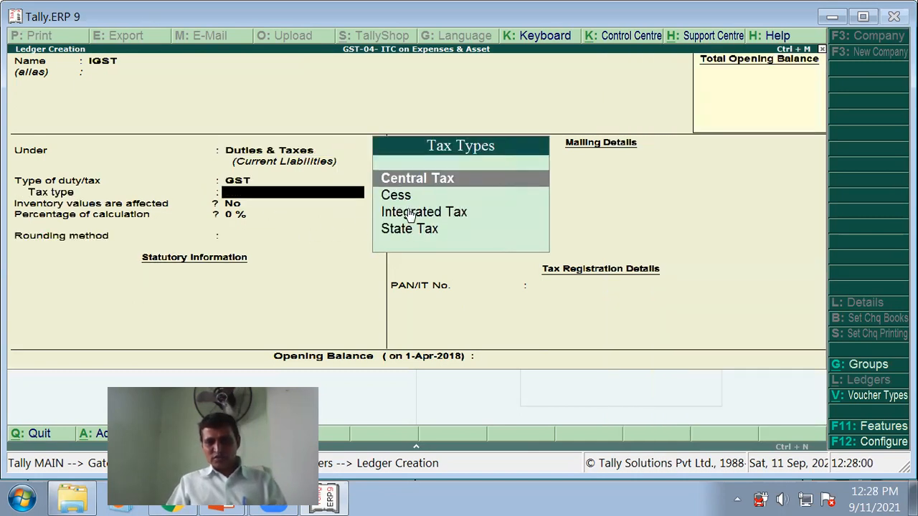
# - Set IGST's tax type to Integrated Tax with rounding Not Applicable, save it, and return to the slide
pyautogui.click(406, 215)
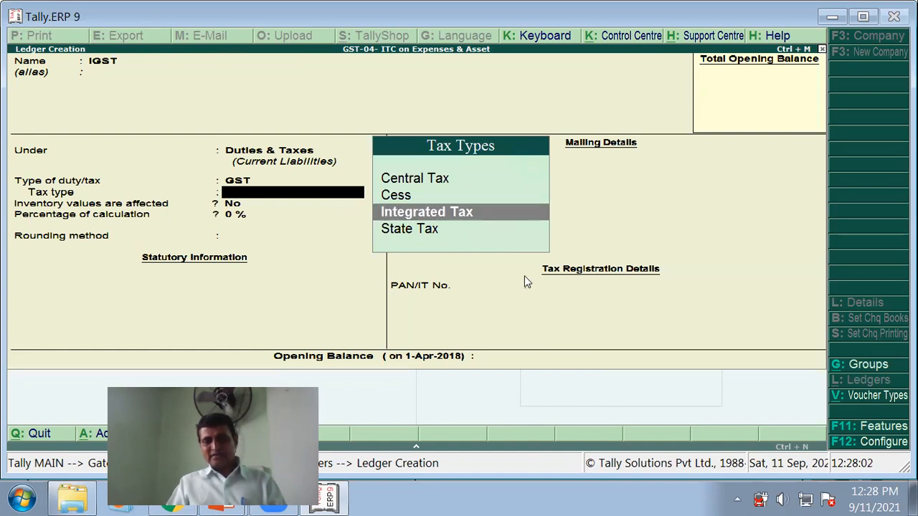
pyautogui.press('Return')
pyautogui.press('Return')
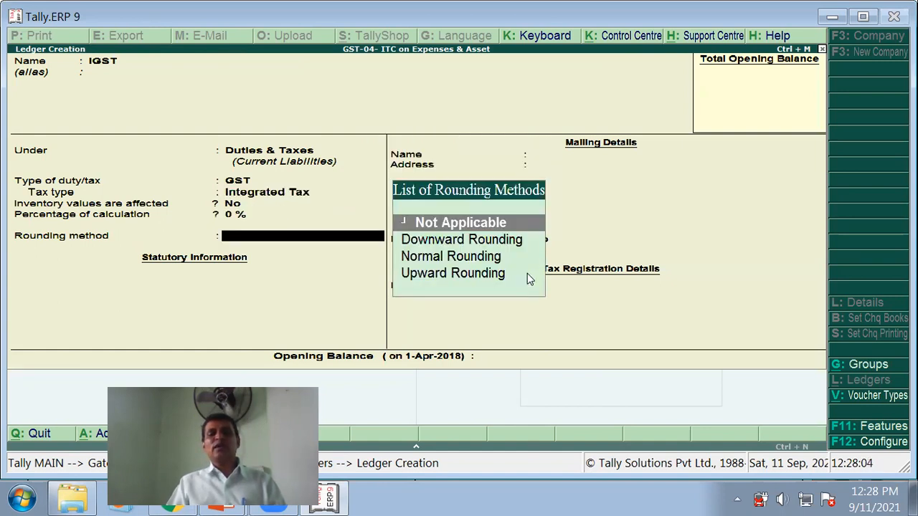
pyautogui.press('Return')
pyautogui.press('Return')
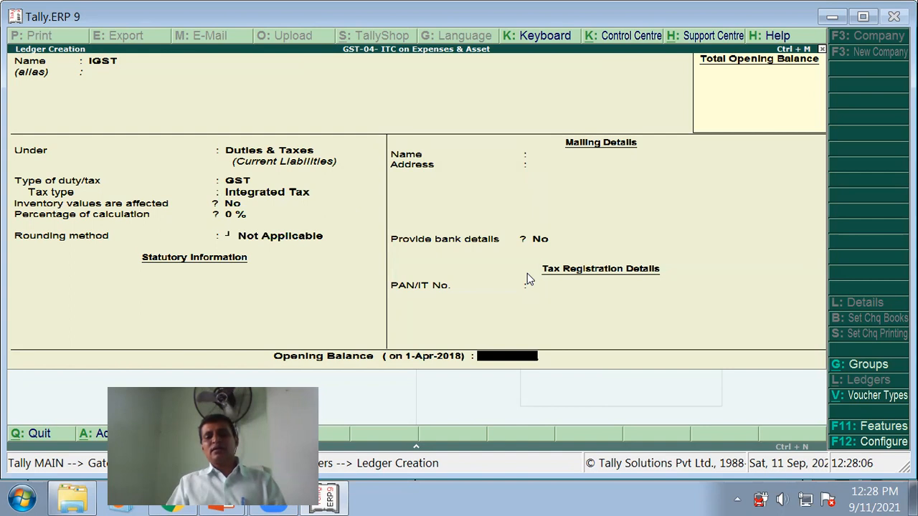
pyautogui.press('Return')
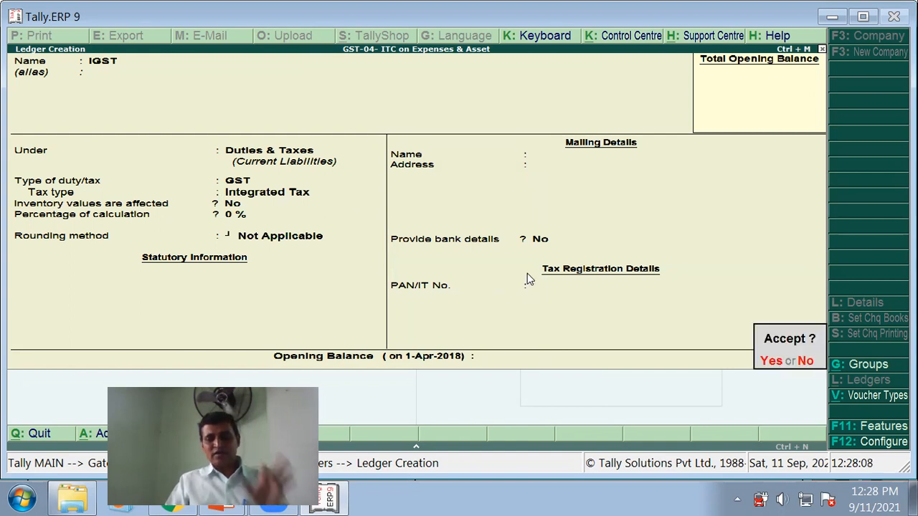
pyautogui.press('Return')
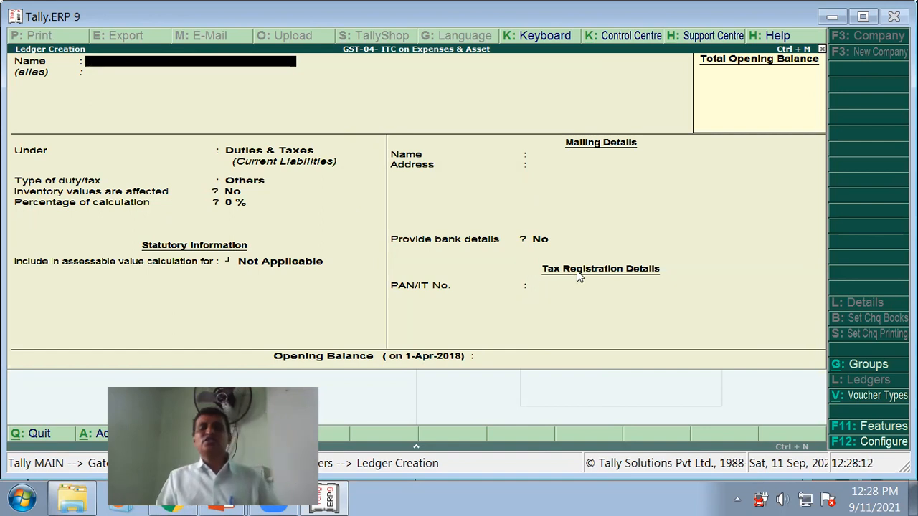
pyautogui.hotkey('alt', 'Tab')
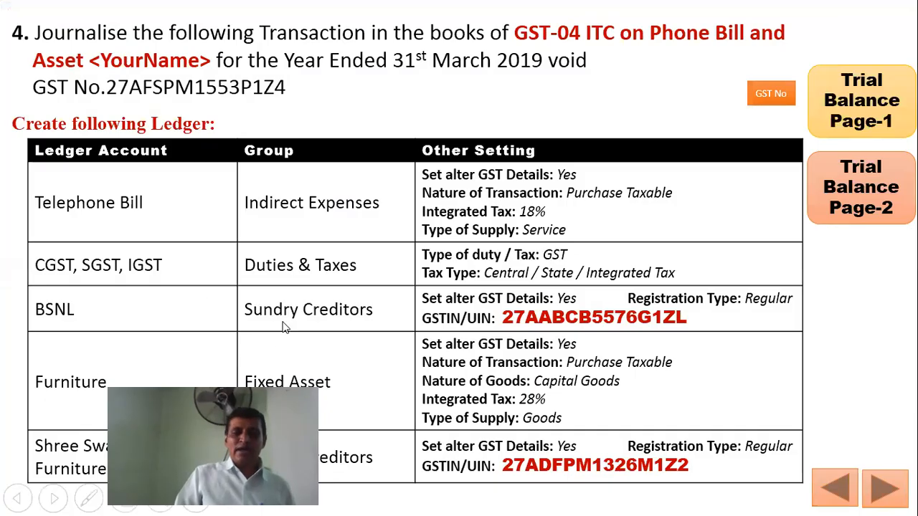
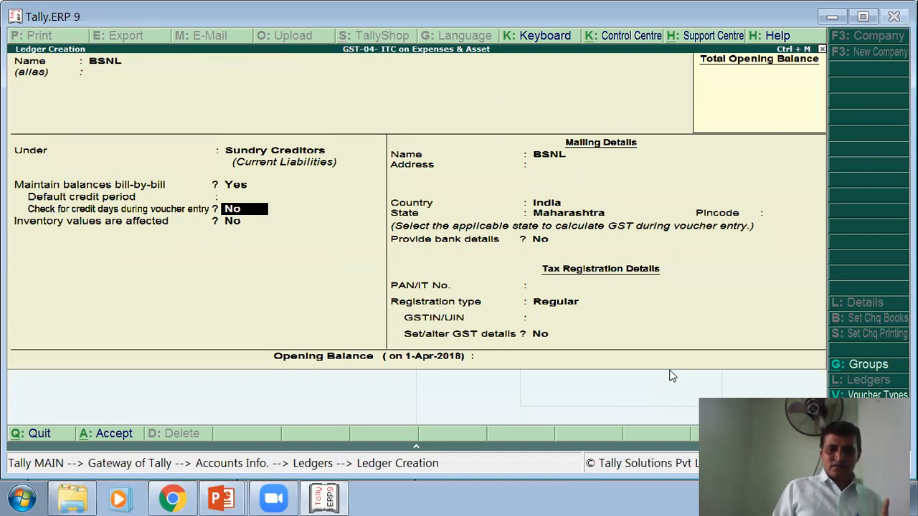
pyautogui.press('Return')
pyautogui.press('Return')
# - Keep BSNL's state as Maharashtra with blank pincode and PAN, and choose Regular registration
pyautogui.press('Return')
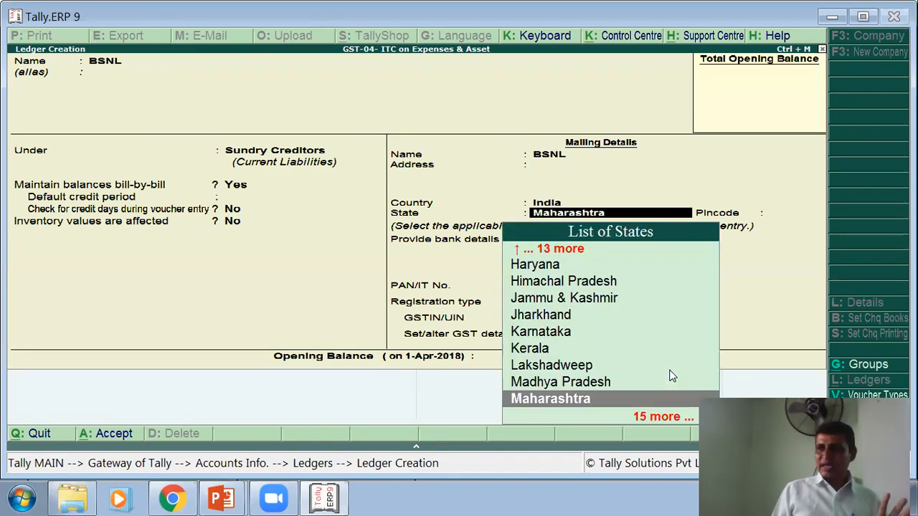
pyautogui.press('Return')
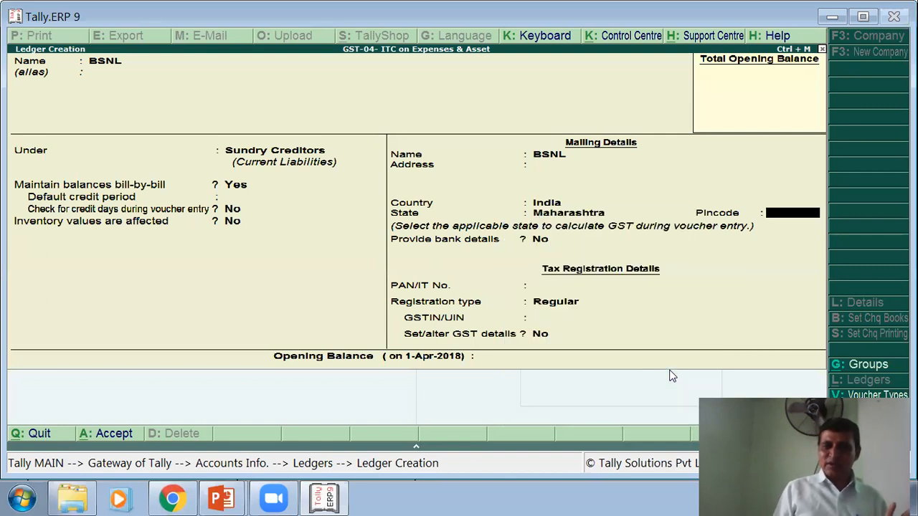
pyautogui.press('Return')
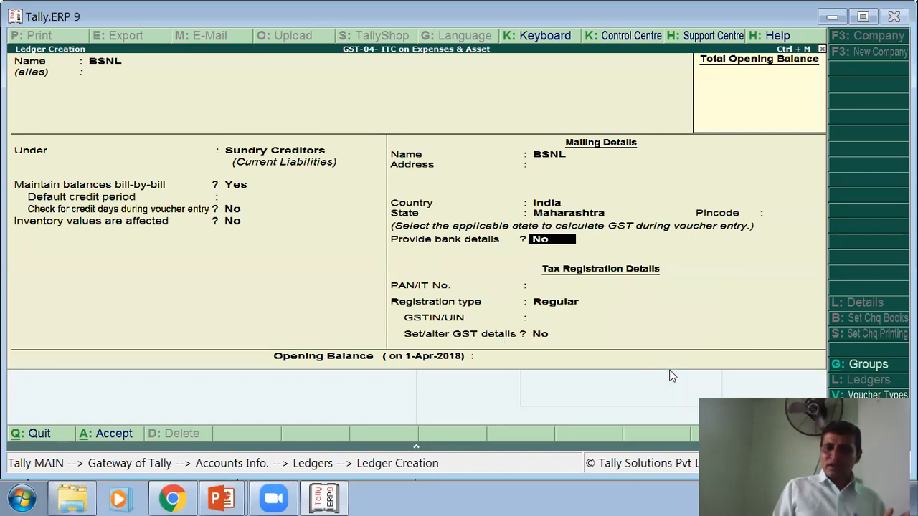
pyautogui.press('Return')
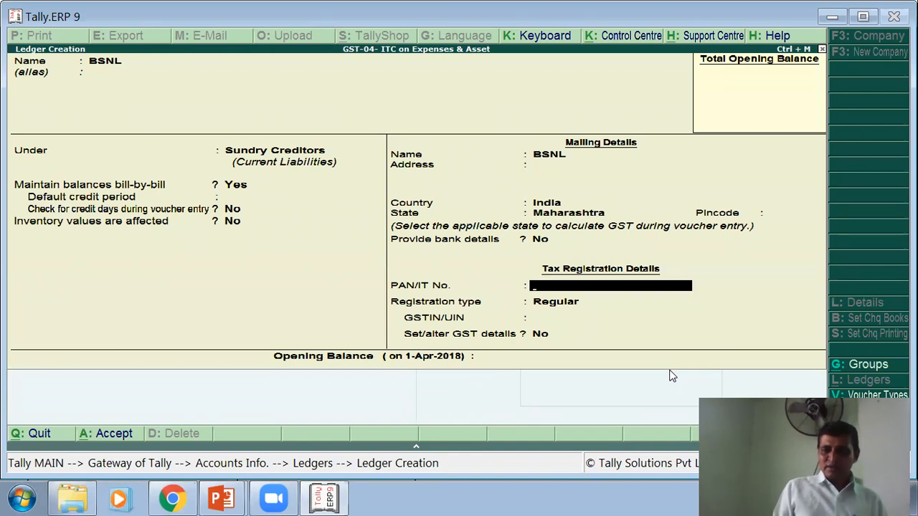
pyautogui.press('Return')
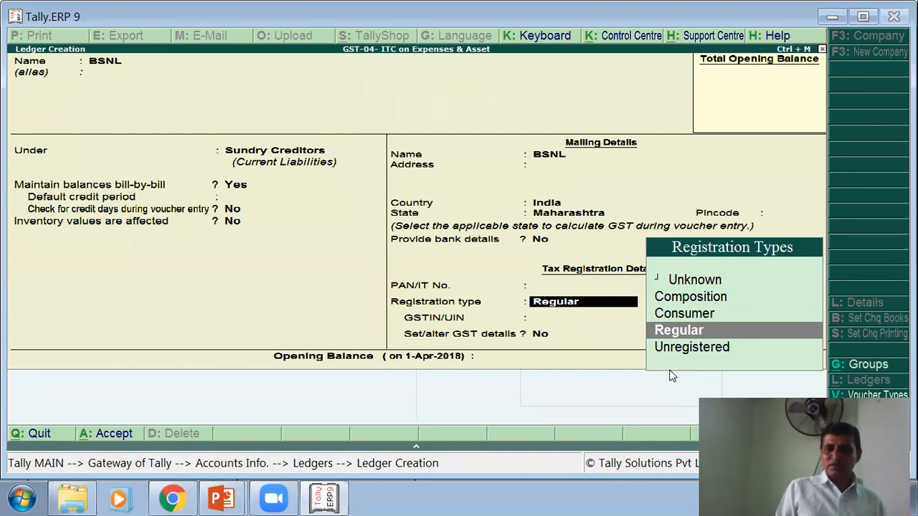
pyautogui.press('BackSpace')
pyautogui.press('BackSpace')
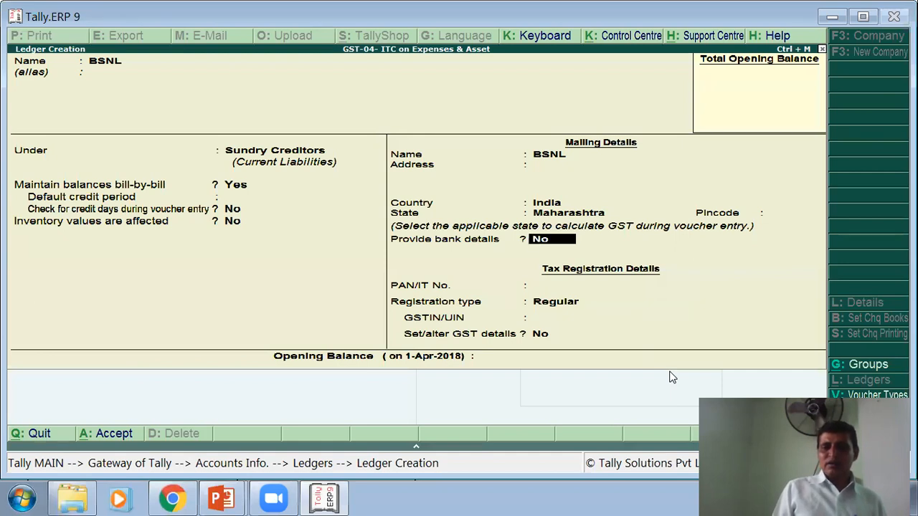
pyautogui.press('Return')
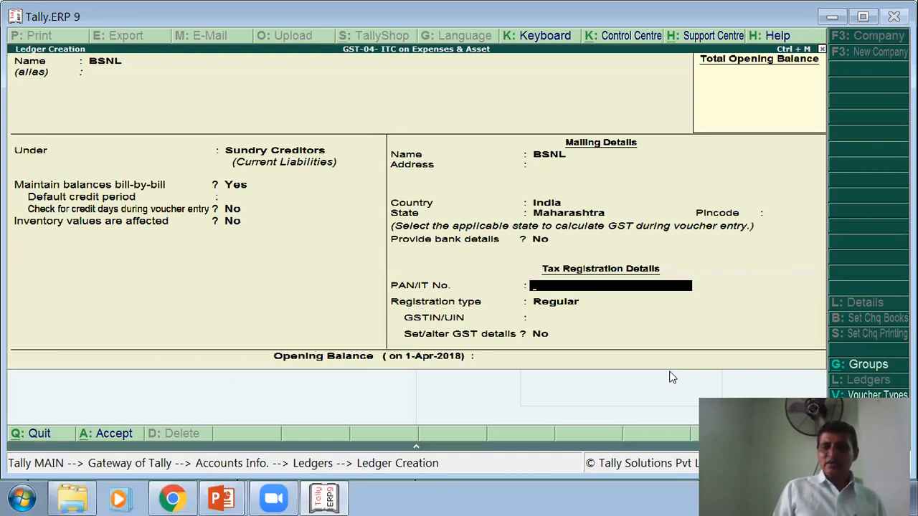
pyautogui.press('Return')
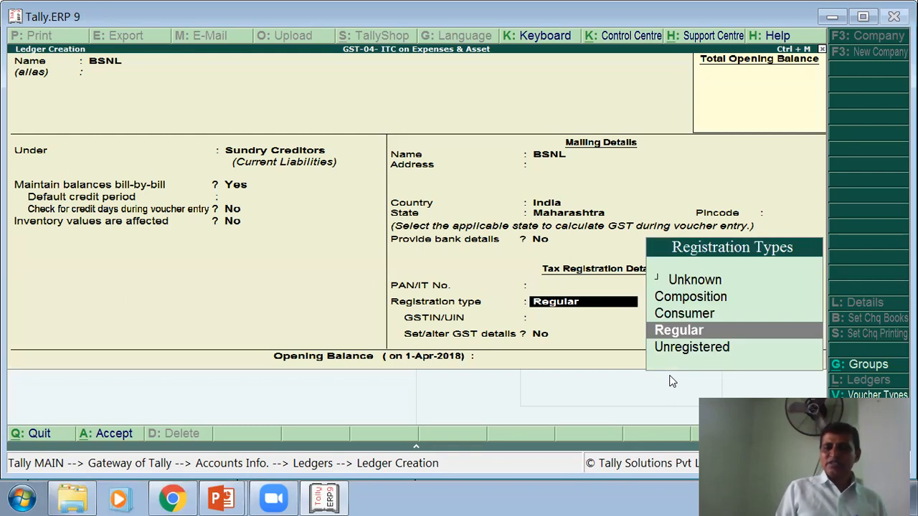
pyautogui.press('Return')
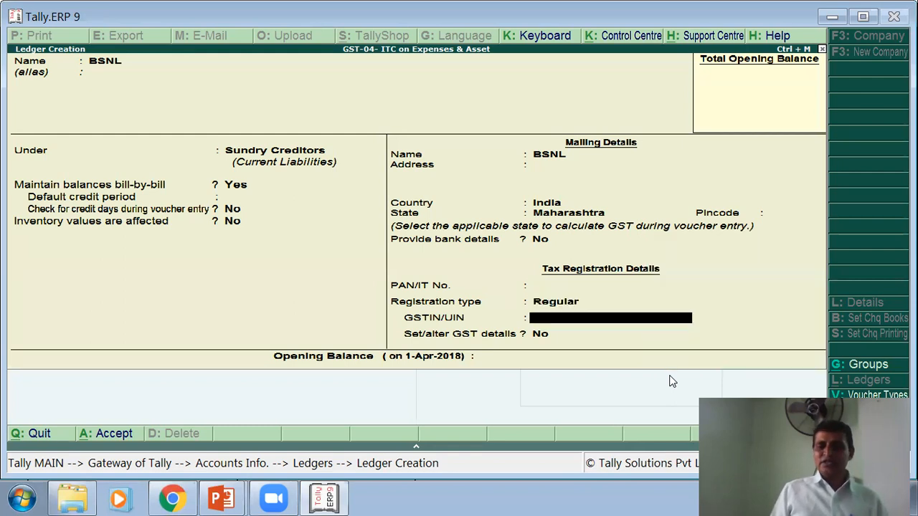
pyautogui.hotkey('alt', 'Tab')
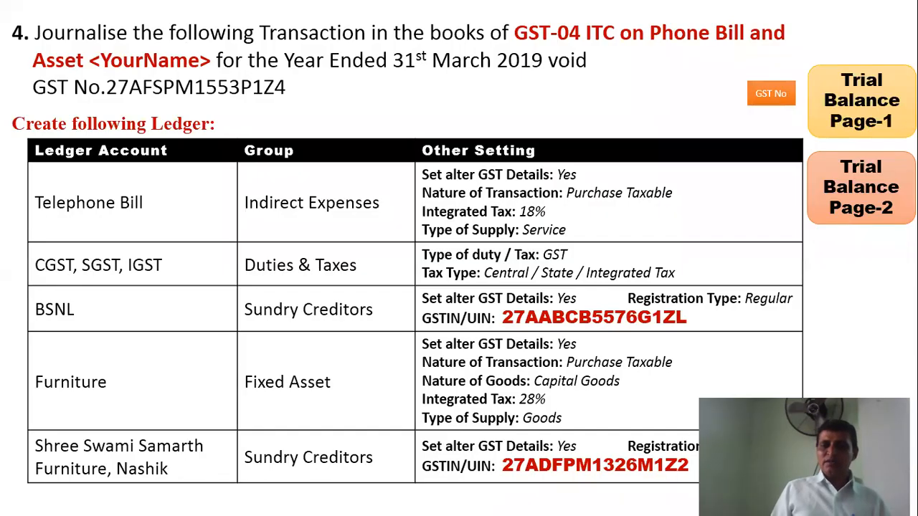
# - Enter BSNL's GSTIN in GSTIN/UIN, reading it from the exercise slide
pyautogui.hotkey('alt', 'Tab')
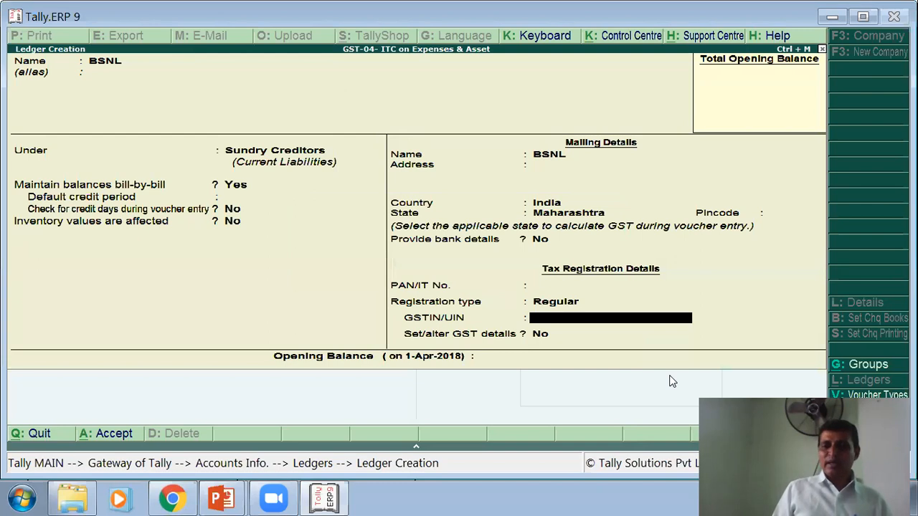
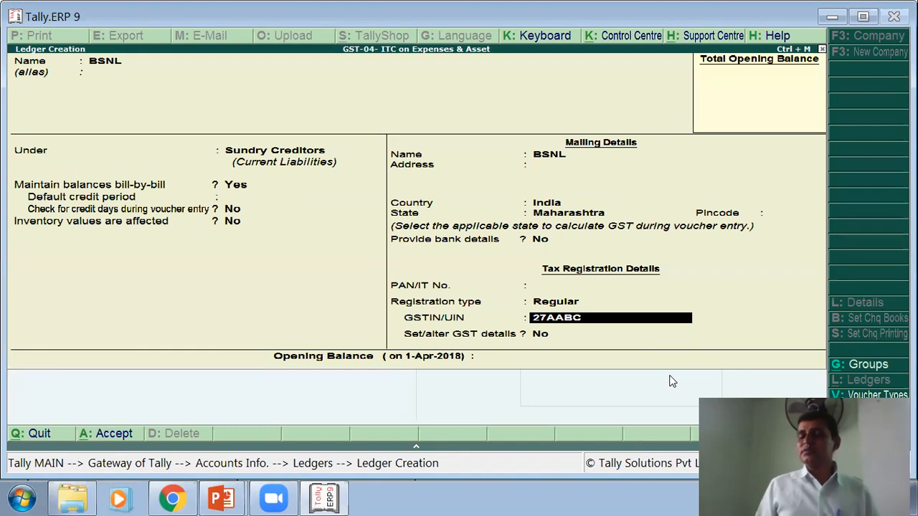
pyautogui.hotkey('alt', 'Tab')
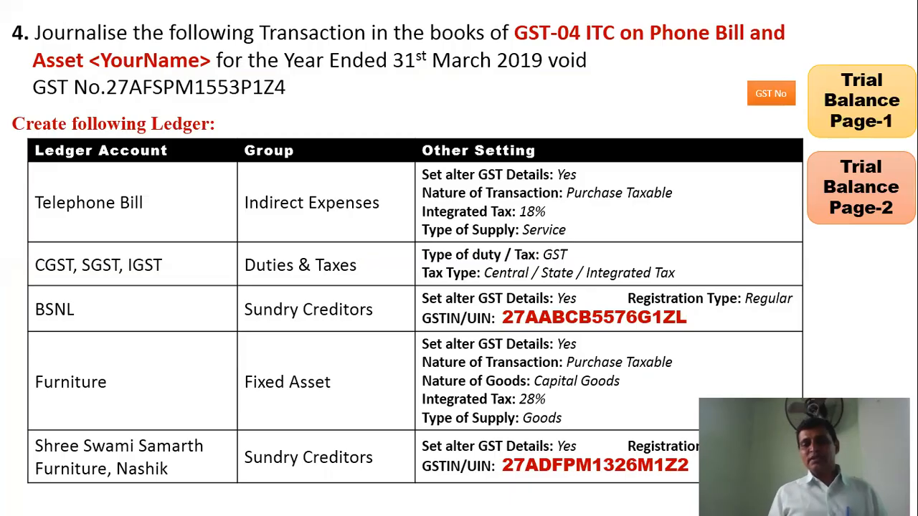
pyautogui.hotkey('alt', 'Tab')
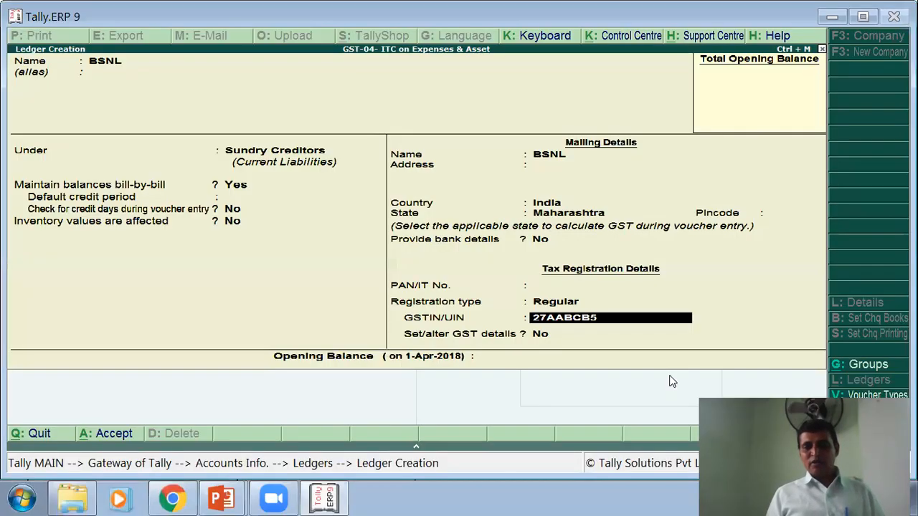
pyautogui.hotkey('alt', 'Tab')
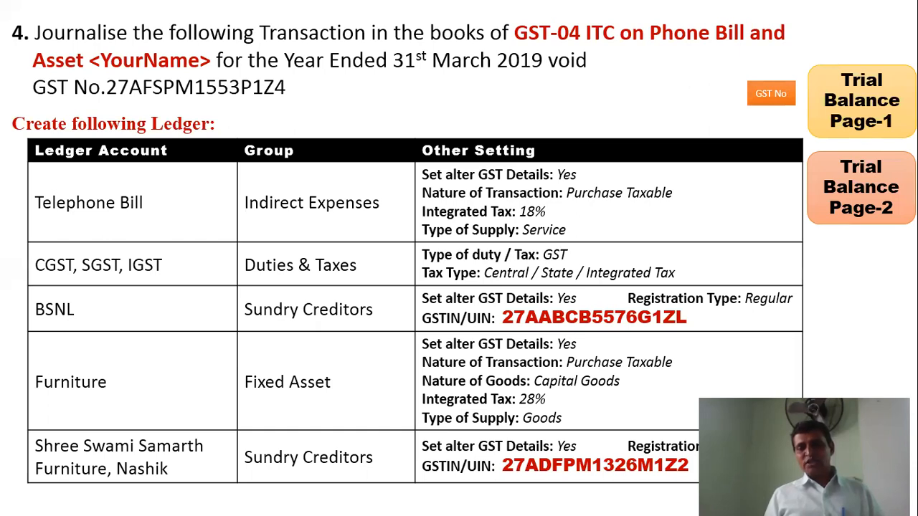
pyautogui.hotkey('alt', 'Tab')
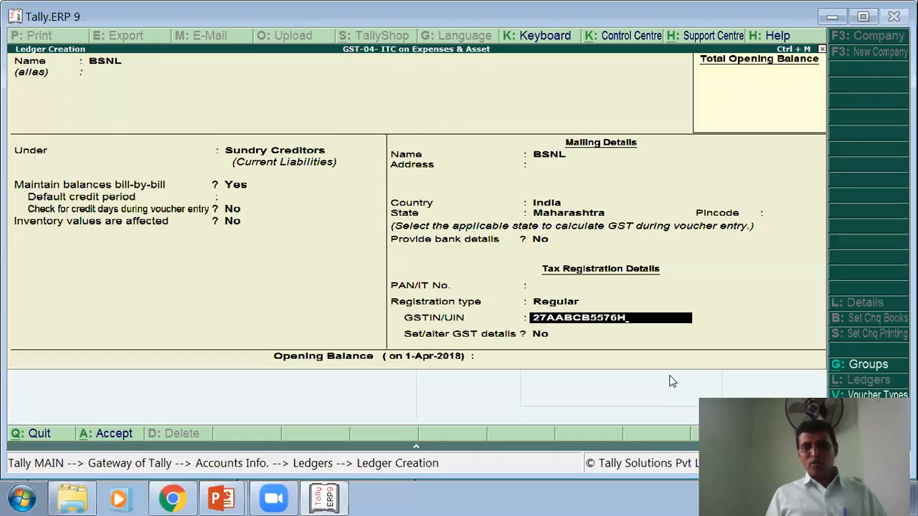
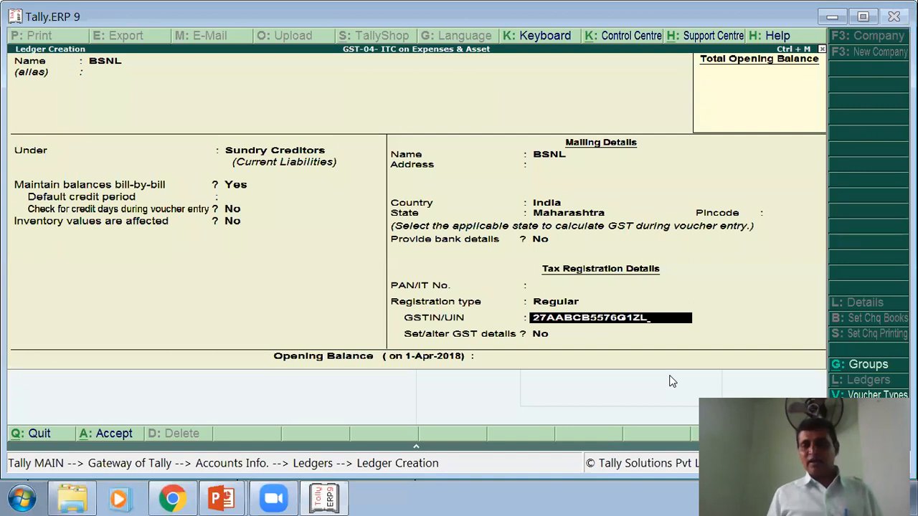
pyautogui.press('Return')
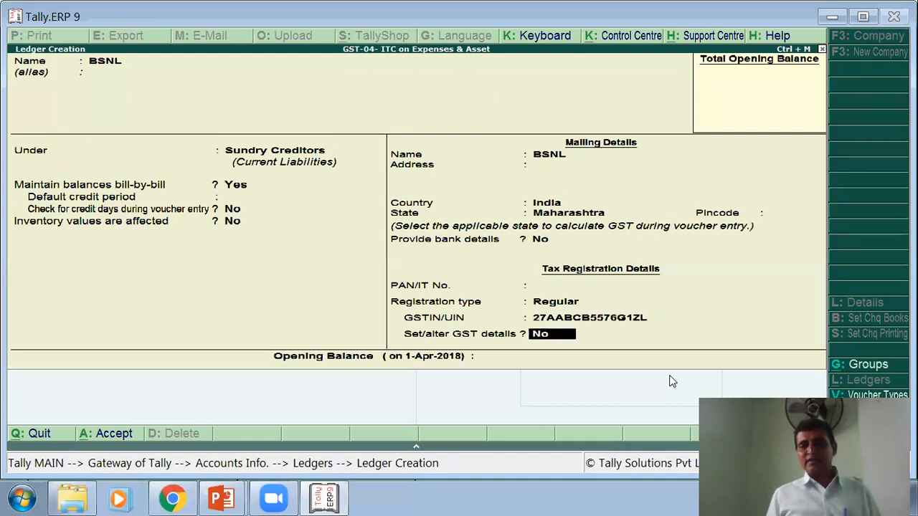
# - Save the BSNL ledger with no GST details and no opening balance
pyautogui.press('Return')
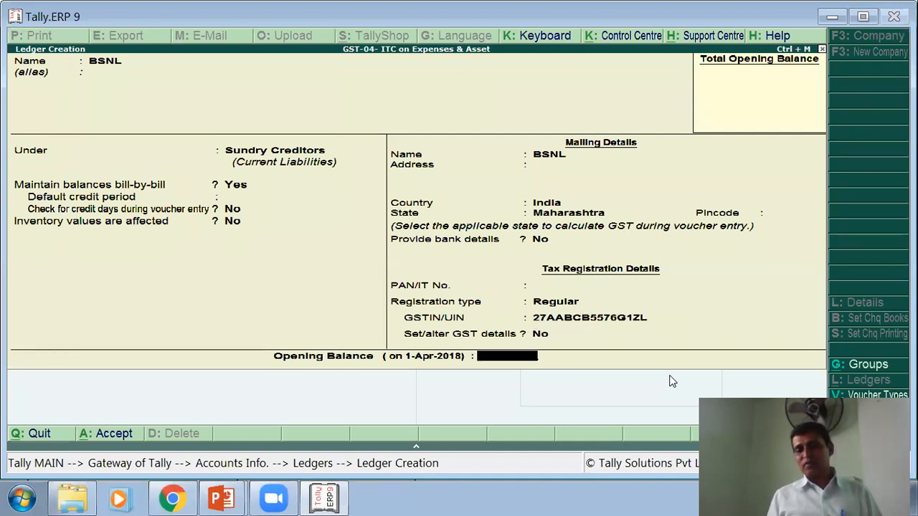
pyautogui.press('Return')
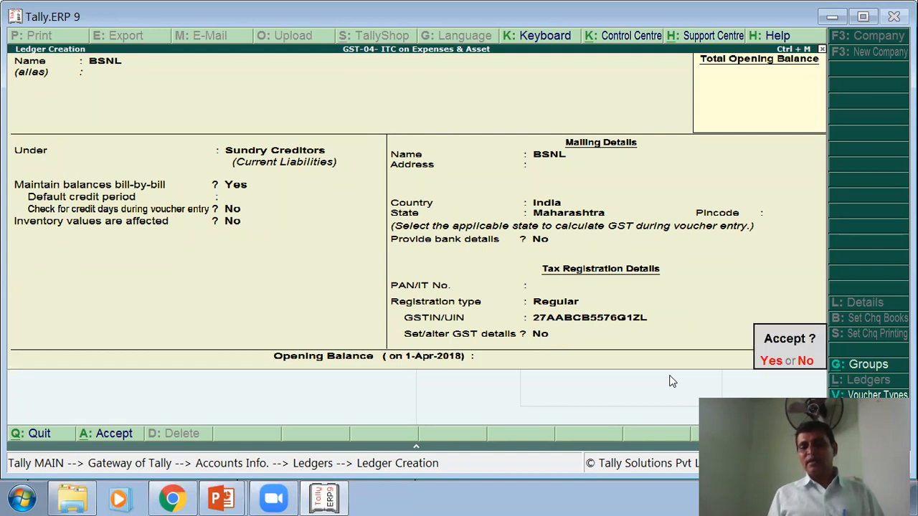
pyautogui.press('Return')
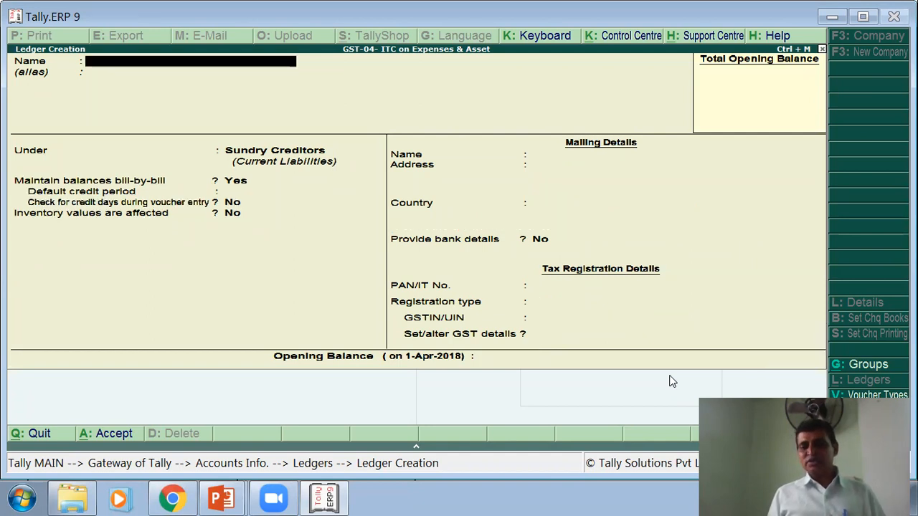
pyautogui.hotkey('alt', 'Tab')
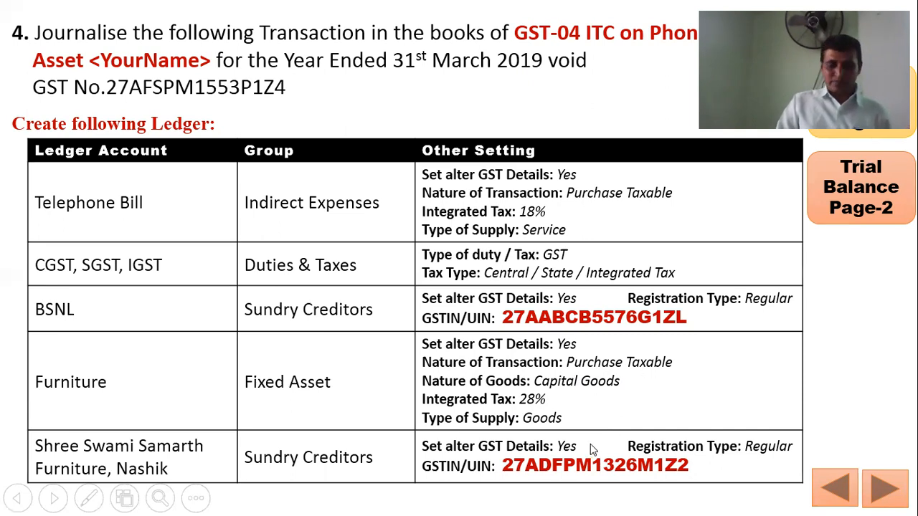
pyautogui.hotkey('alt', 'Tab')
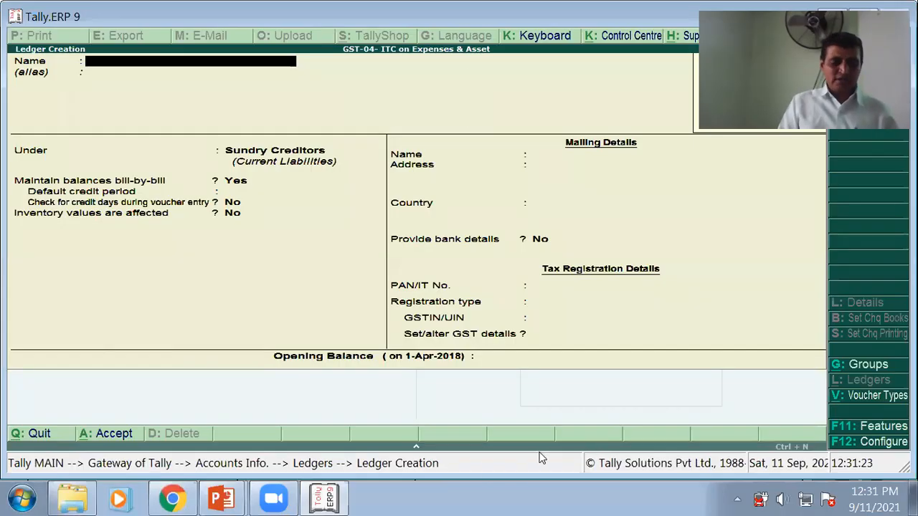
# - Create a ledger named 'Furniture A/c' under the Fixed Assets group
pyautogui.write('FURNIT')
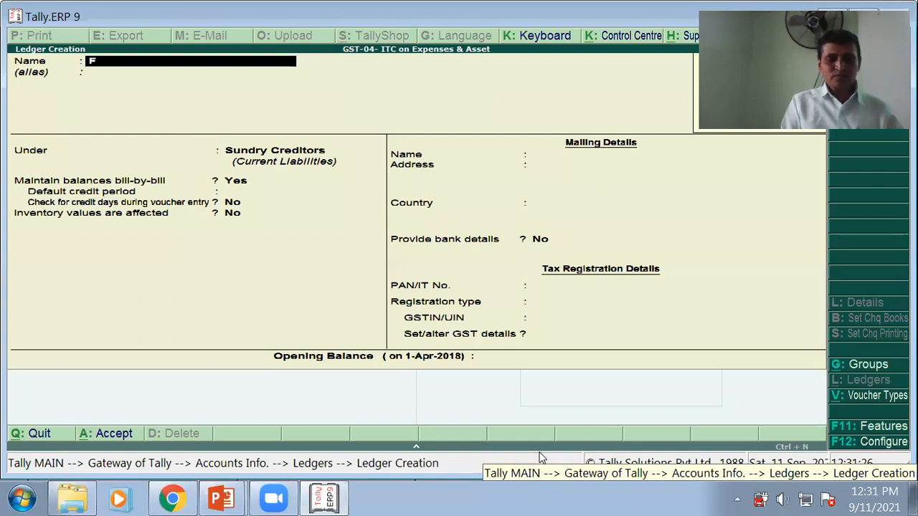
pyautogui.press('BackSpace')
pyautogui.press('BackSpace')
pyautogui.press('BackSpace')
pyautogui.press('BackSpace')
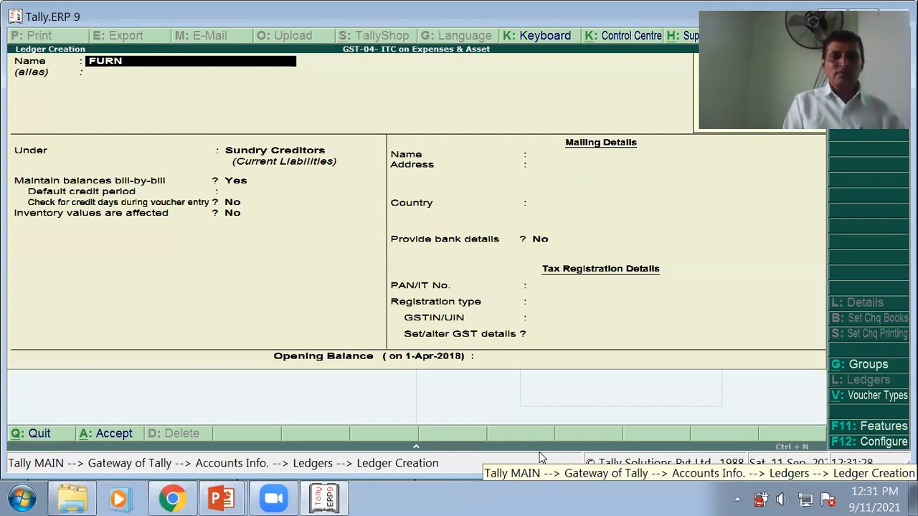
pyautogui.press('BackSpace')
pyautogui.write('urnitu')
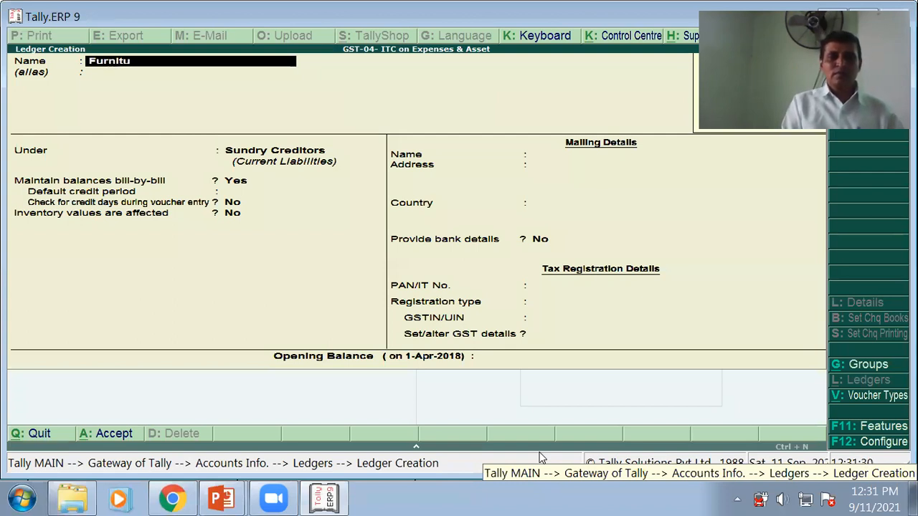
pyautogui.write('re A/c')
pyautogui.press('Return')
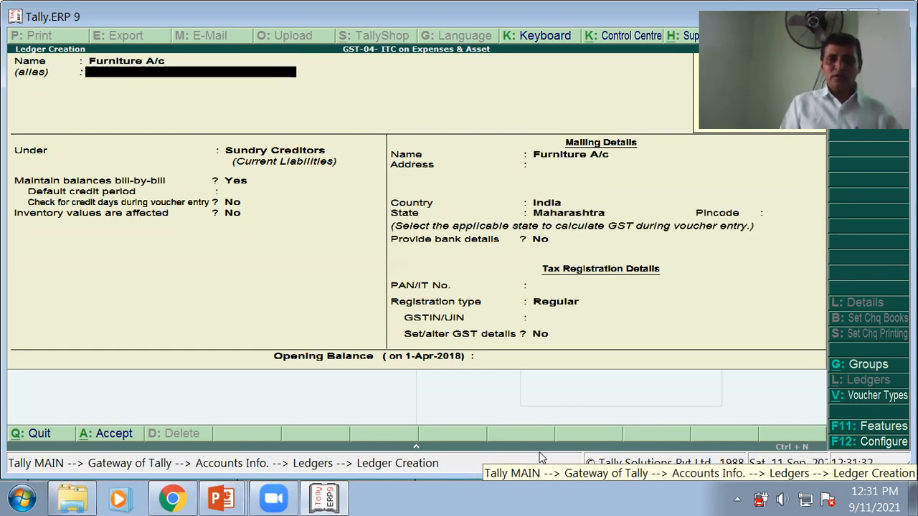
pyautogui.press('Return')
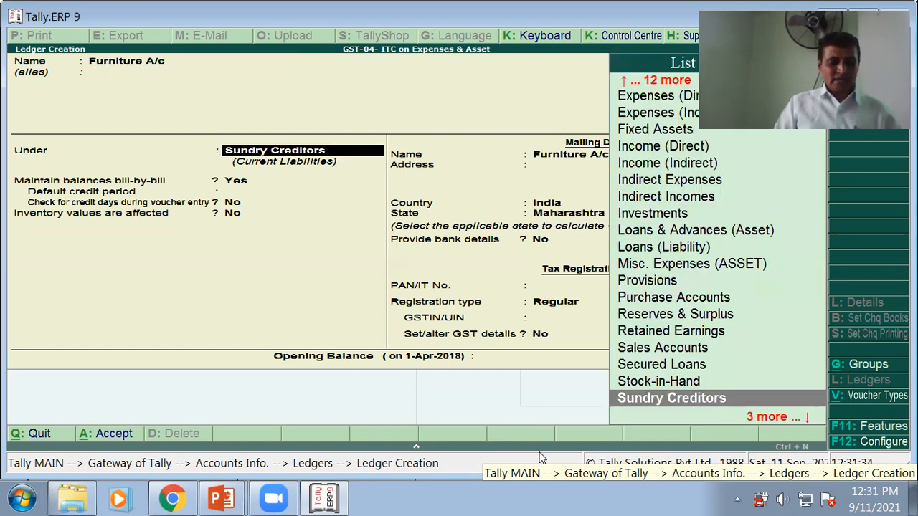
pyautogui.write('F')
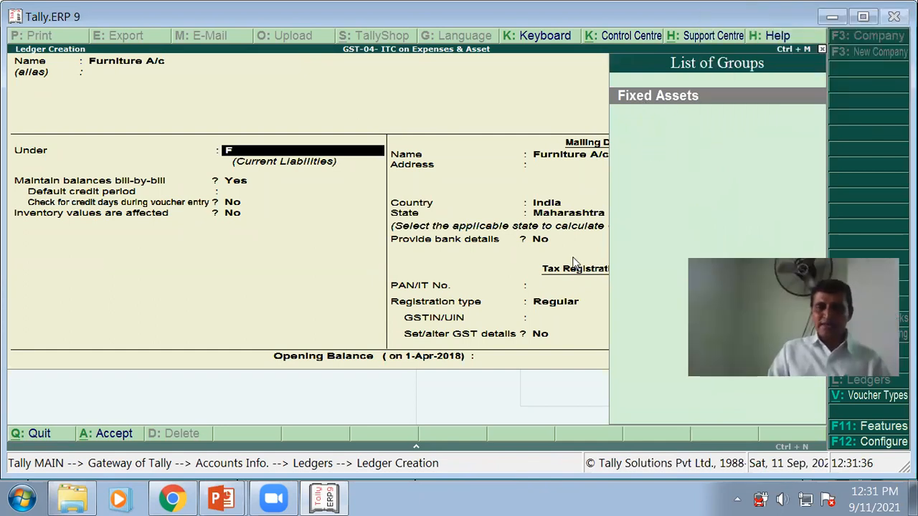
pyautogui.press('Return')
pyautogui.press('Return')
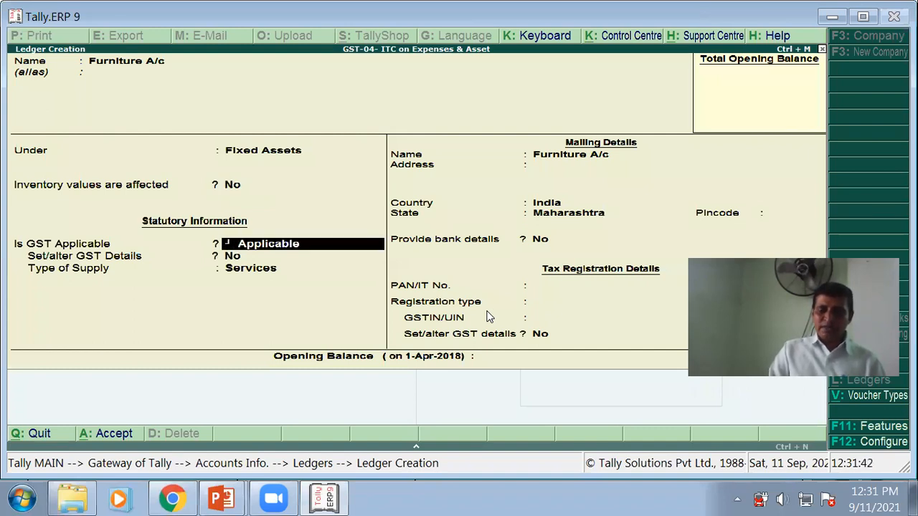
# - Make Furniture A/c GST applicable with Set/alter GST details set to Yes
pyautogui.press('Return')
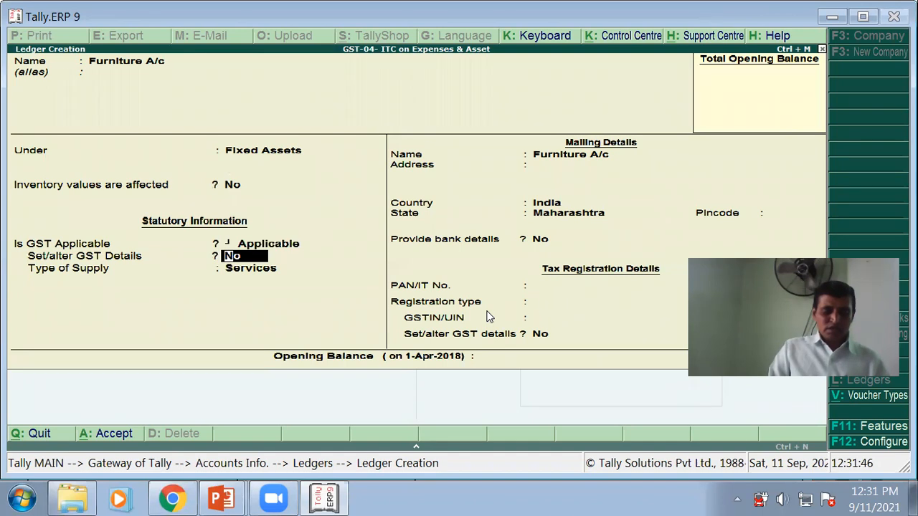
pyautogui.write('y')
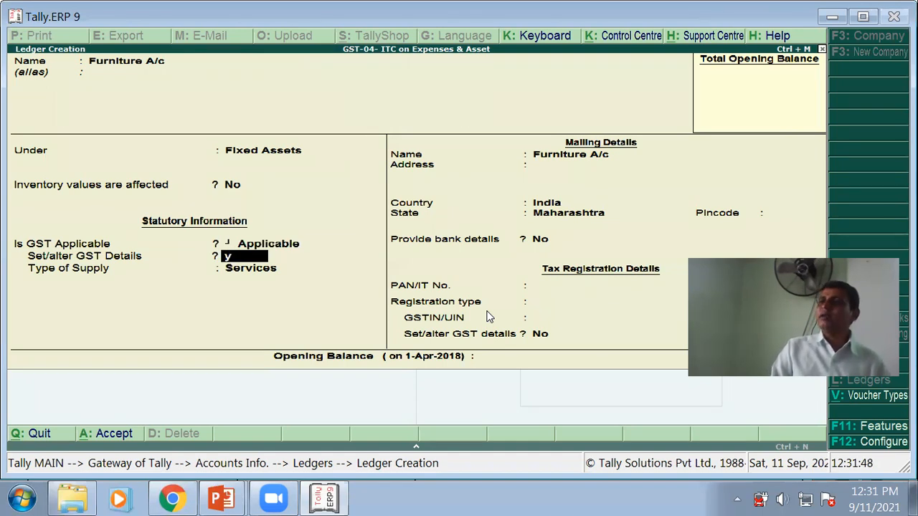
pyautogui.press('Return')
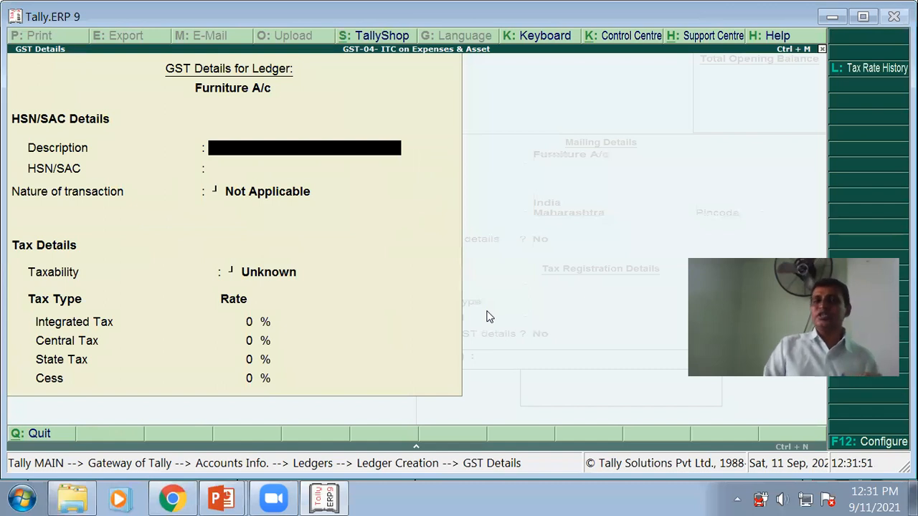
# - Enter GST description 'Furniture' and set nature of transaction to Purchase Taxable
pyautogui.write('Fu')
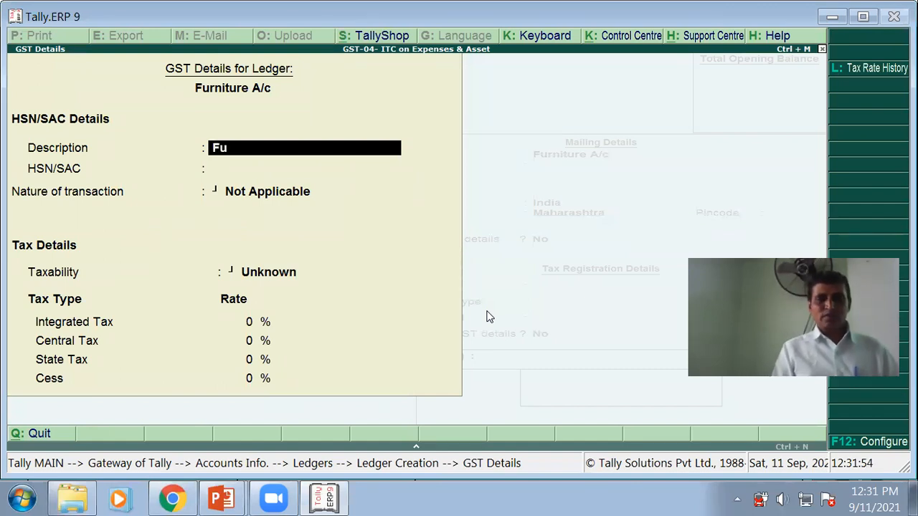
pyautogui.write('rniture')
pyautogui.press('Return')
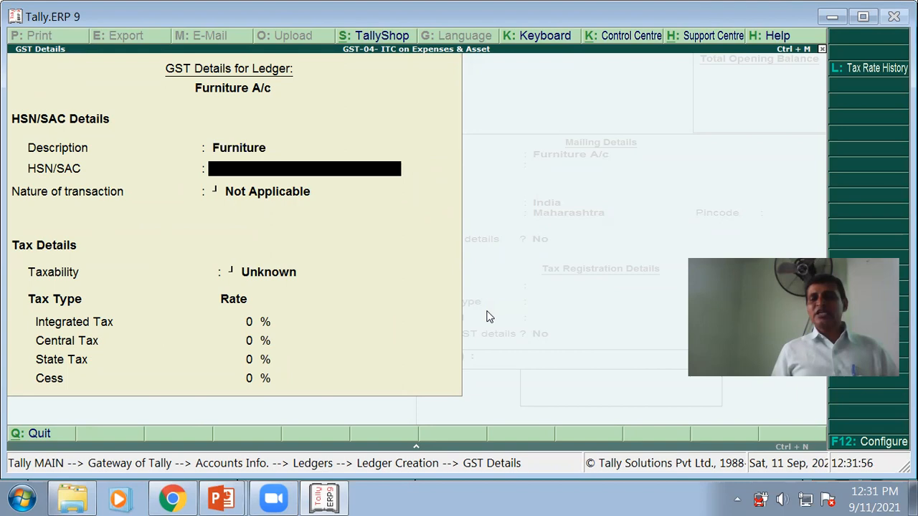
pyautogui.hotkey('alt', 'Tab')
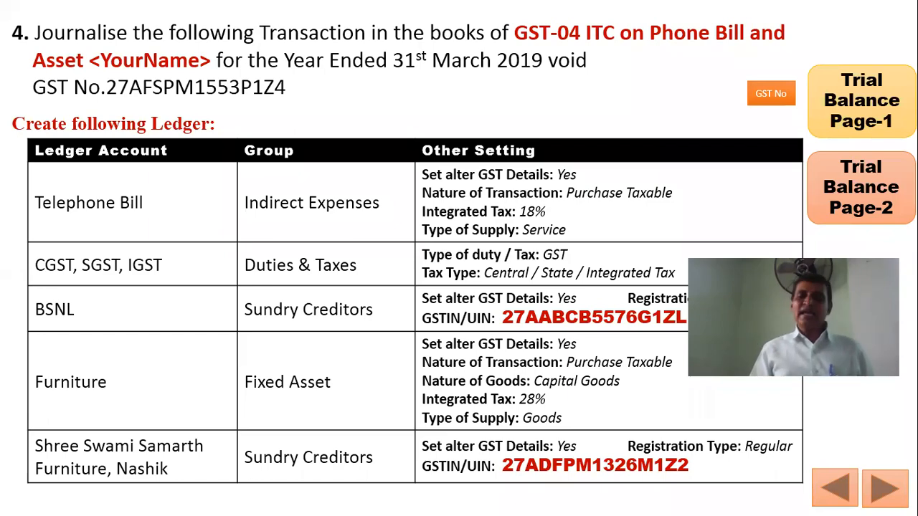
pyautogui.hotkey('alt', 'Tab')
pyautogui.press('Return')
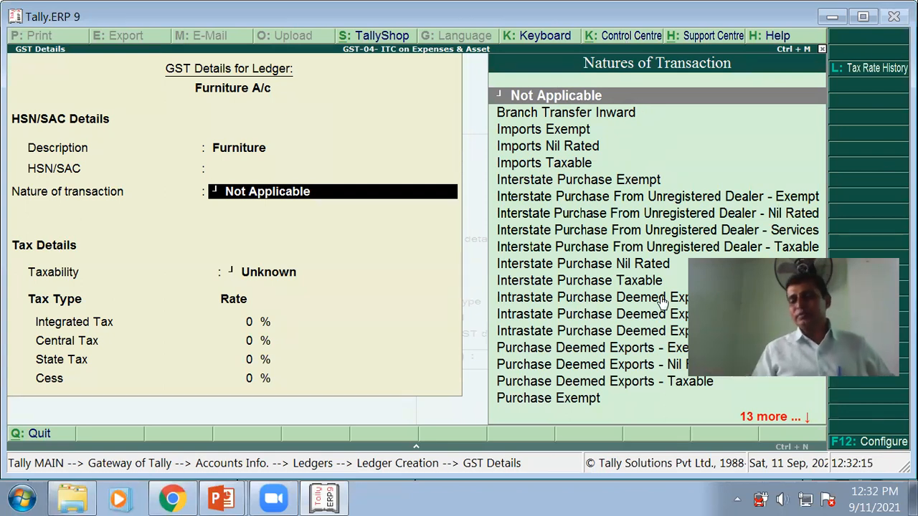
pyautogui.press('Down')
pyautogui.press('Down')
pyautogui.press('Down')
pyautogui.press('Down')
pyautogui.press('Down')
pyautogui.press('Down')
pyautogui.press('Down')
pyautogui.press('Down')
pyautogui.press('Down')
pyautogui.press('Down')
pyautogui.press('Down')
pyautogui.press('Down')
pyautogui.press('Down')
pyautogui.press('Down')
pyautogui.press('Down')
pyautogui.press('Down')
pyautogui.press('Down')
pyautogui.press('Down')
pyautogui.press('Down')
pyautogui.press('Down')
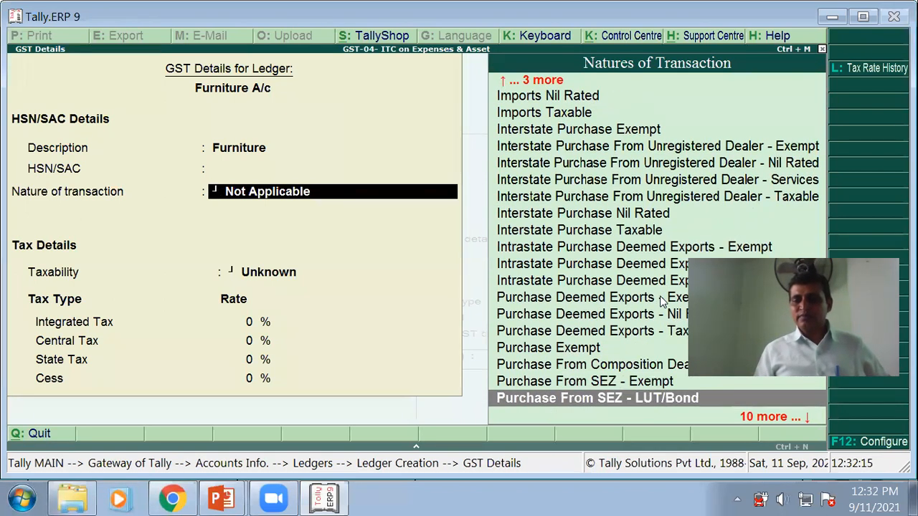
pyautogui.press('Down')
pyautogui.press('Down')
pyautogui.press('Down')
pyautogui.press('Down')
pyautogui.press('Down')
pyautogui.press('Down')
pyautogui.press('Down')
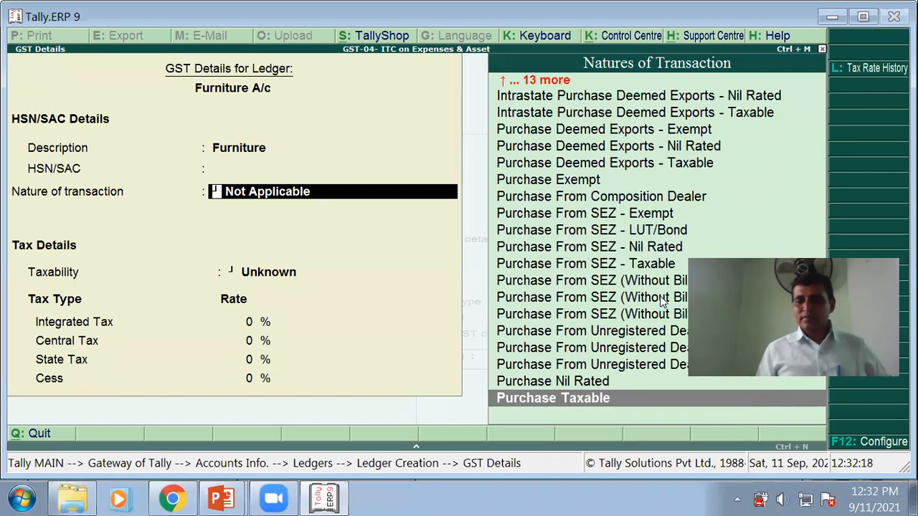
pyautogui.press('Return')
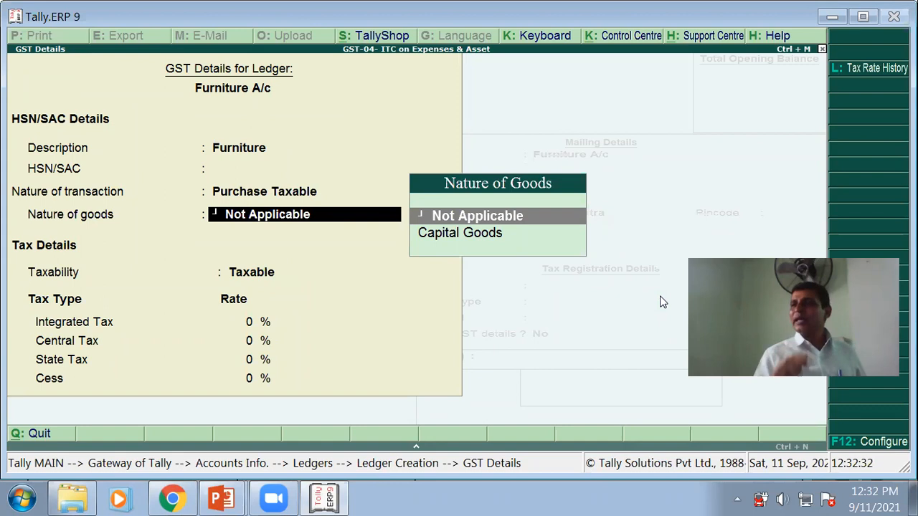
# - Set nature of goods to Capital Goods with a 28% integrated tax rate
pyautogui.press('Down')
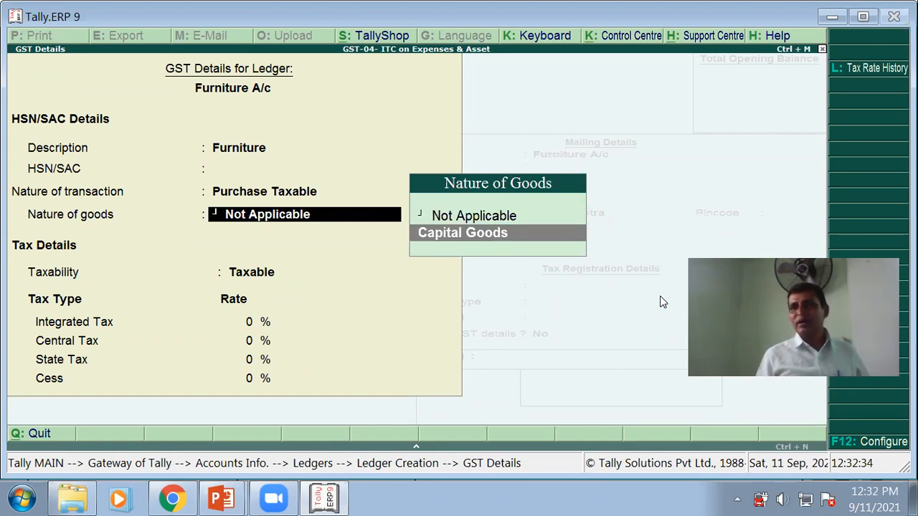
pyautogui.press('Return')
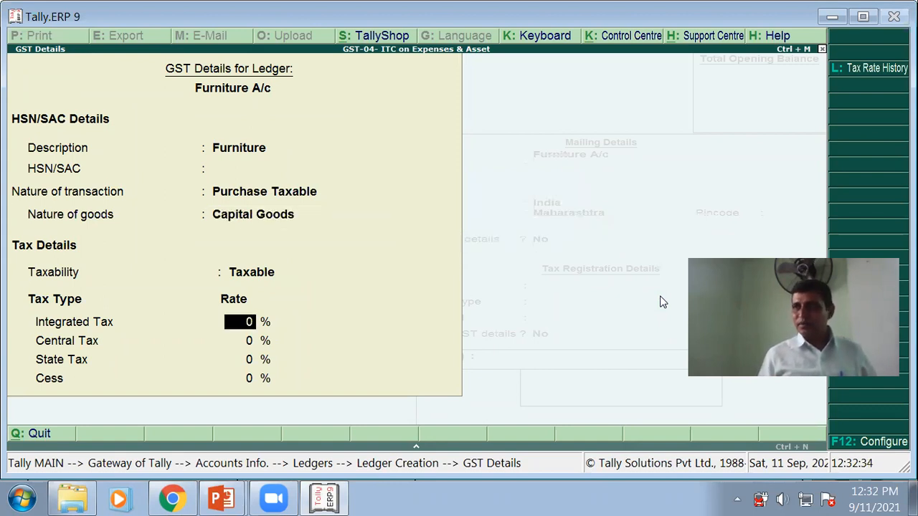
pyautogui.write('28')
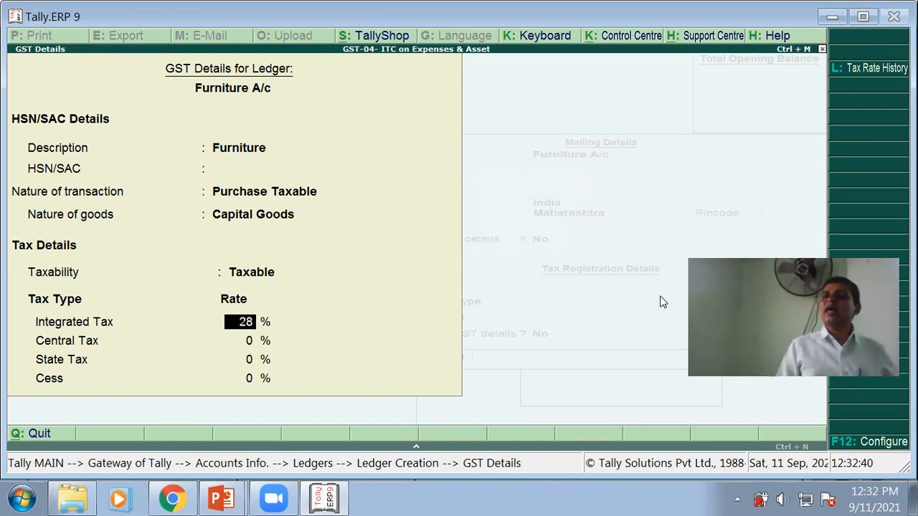
pyautogui.press('Return')
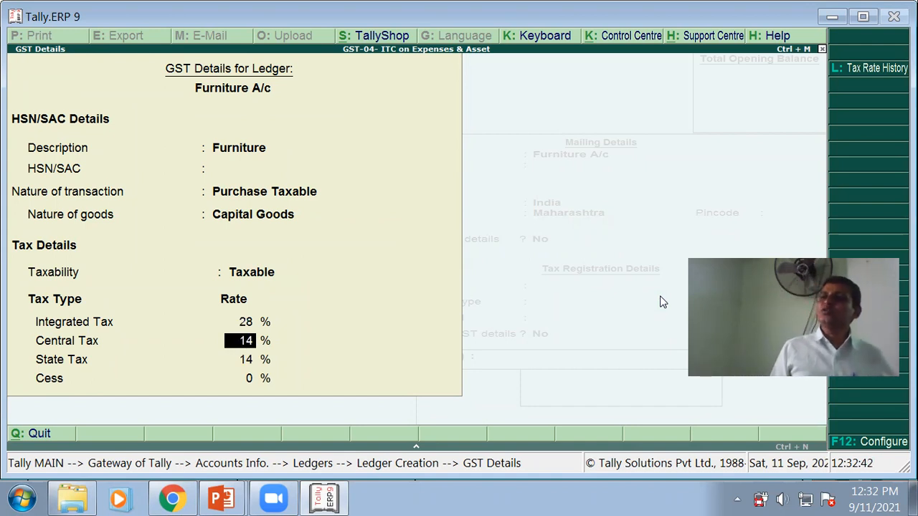
# - Set supply type to Goods, keep Maharashtra, no opening balance, and save Furniture A/c
pyautogui.press('Return')
pyautogui.press('Return')
pyautogui.press('Return')
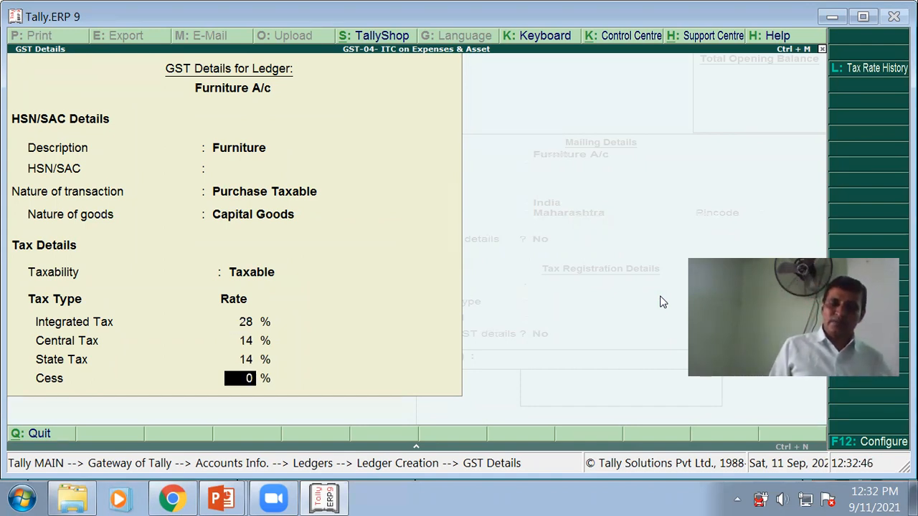
pyautogui.press('Up')
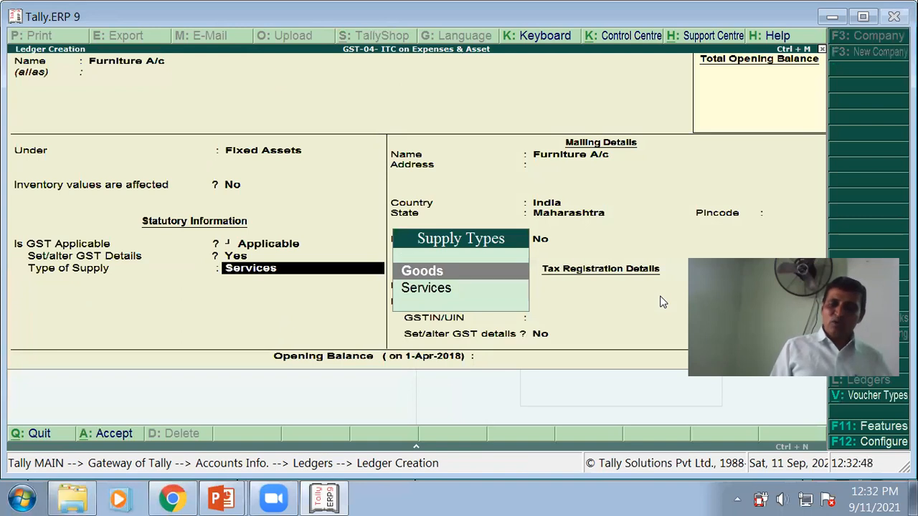
pyautogui.press('Return')
pyautogui.press('Return')
pyautogui.press('Return')
pyautogui.press('Return')
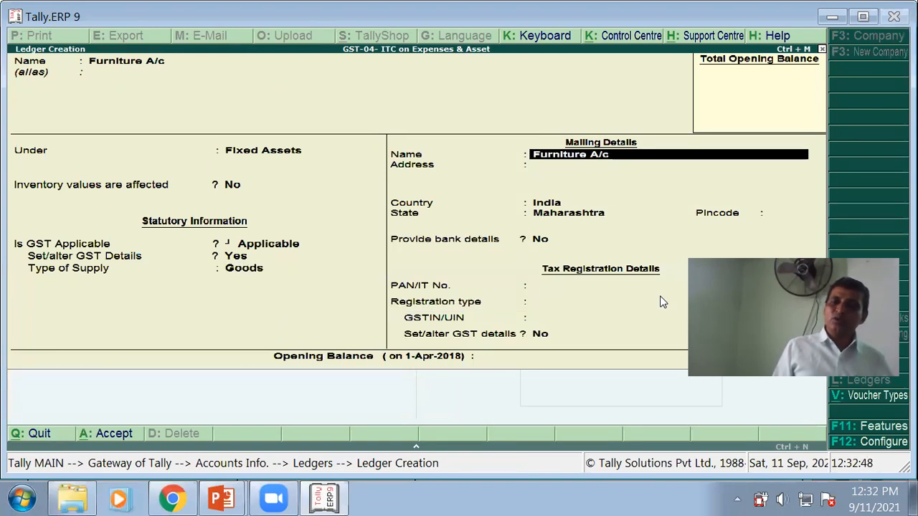
pyautogui.press('Return')
pyautogui.press('Return')
pyautogui.press('Return')
pyautogui.press('Return')
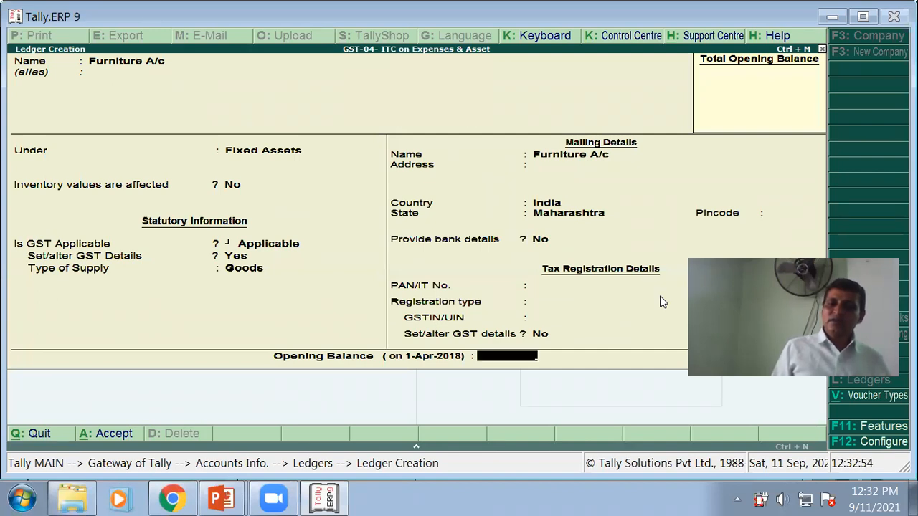
pyautogui.press('Return')
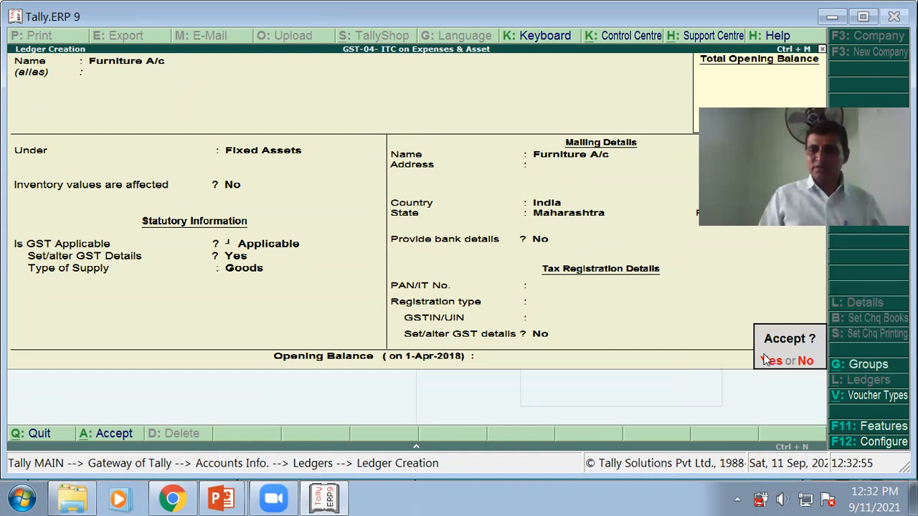
pyautogui.click(769, 360)
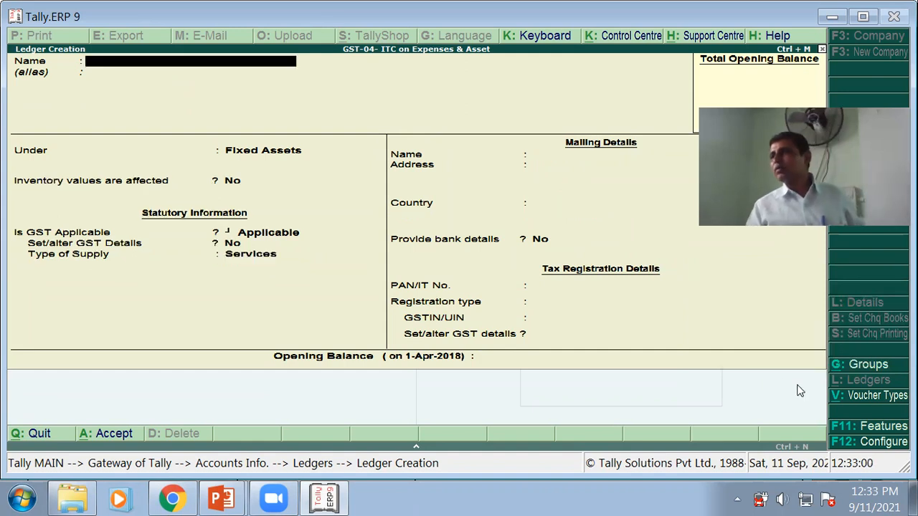
pyautogui.hotkey('alt', 'Tab')
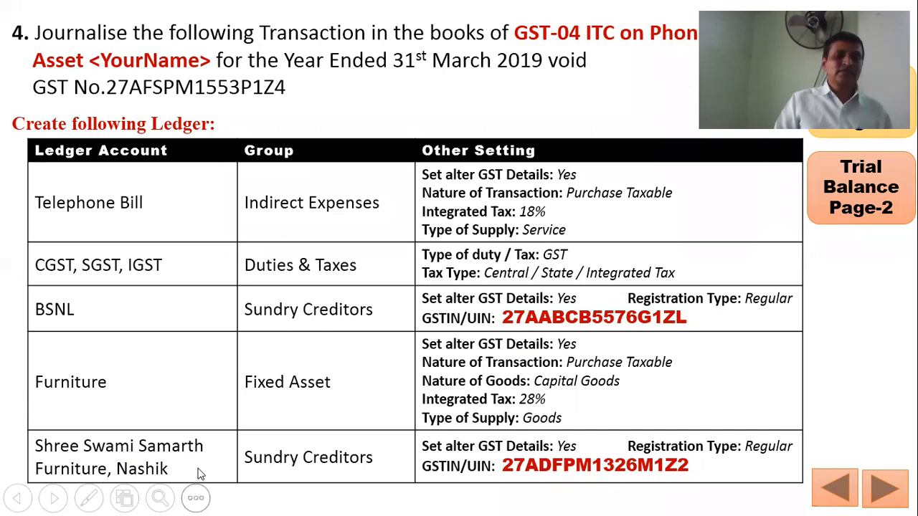
pyautogui.hotkey('alt', 'Tab')
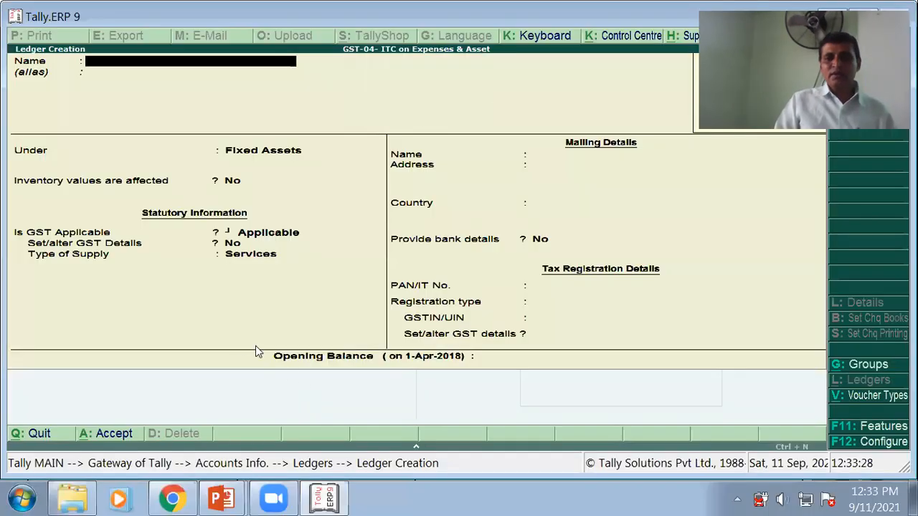
# - Create ledger 'Shree Swami Samartha Furniture, Nashik' under Sundry Creditors
pyautogui.write('Shre')
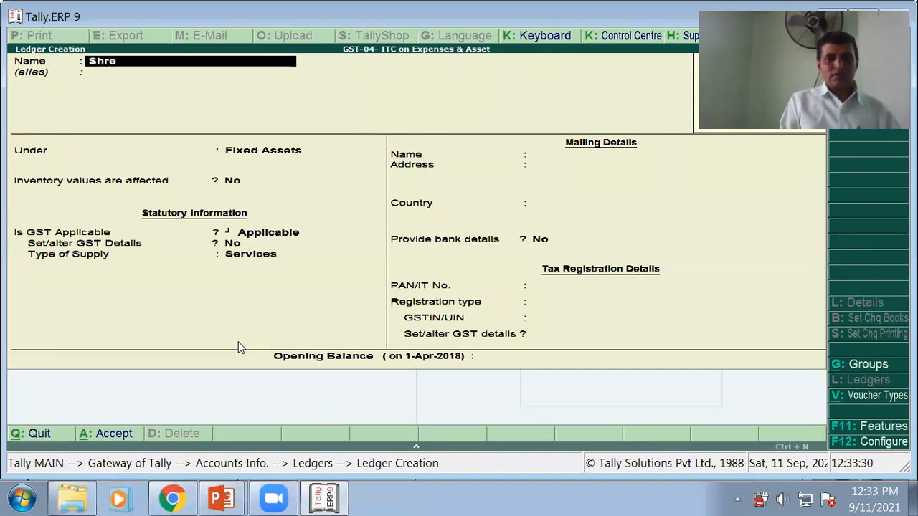
pyautogui.write('e Swa')
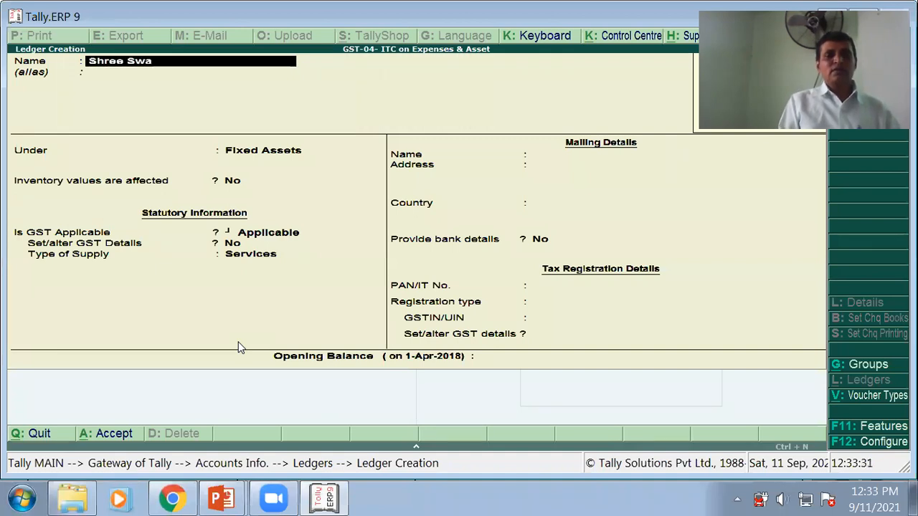
pyautogui.write('mi Samartha F')
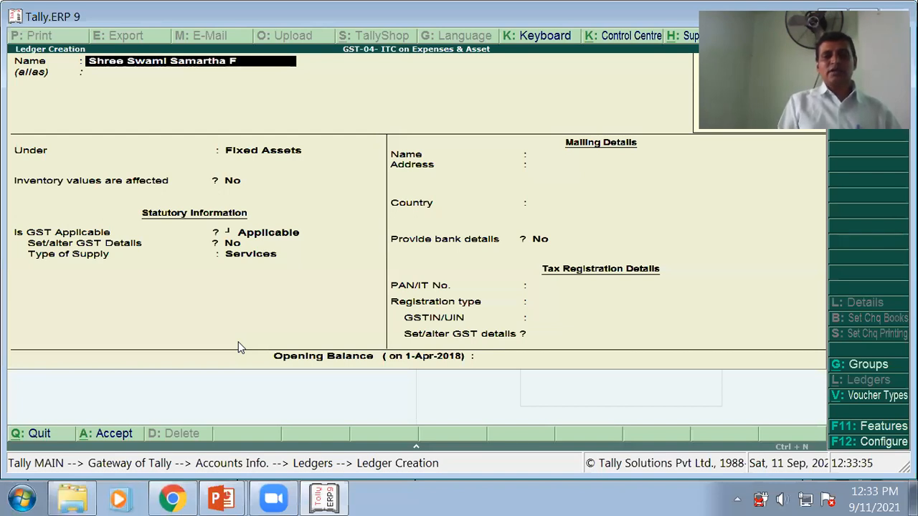
pyautogui.write('urniture')
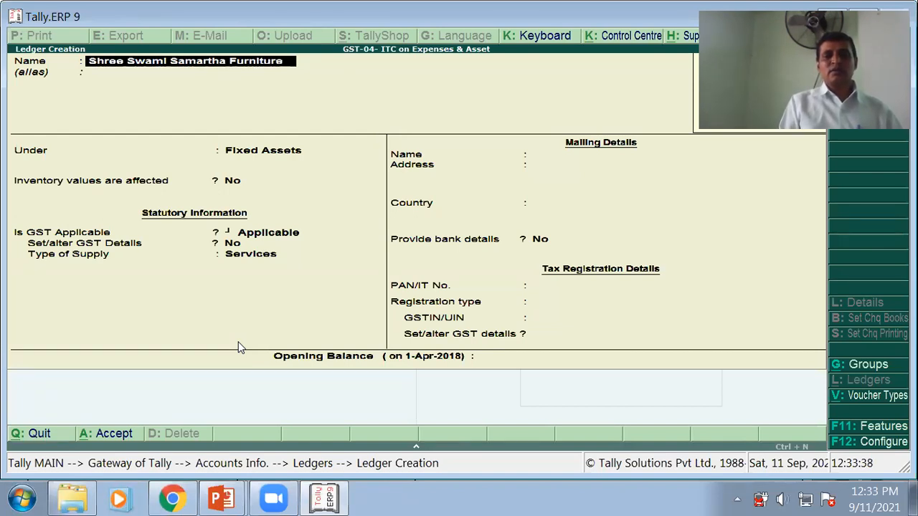
pyautogui.write(', Nashik')
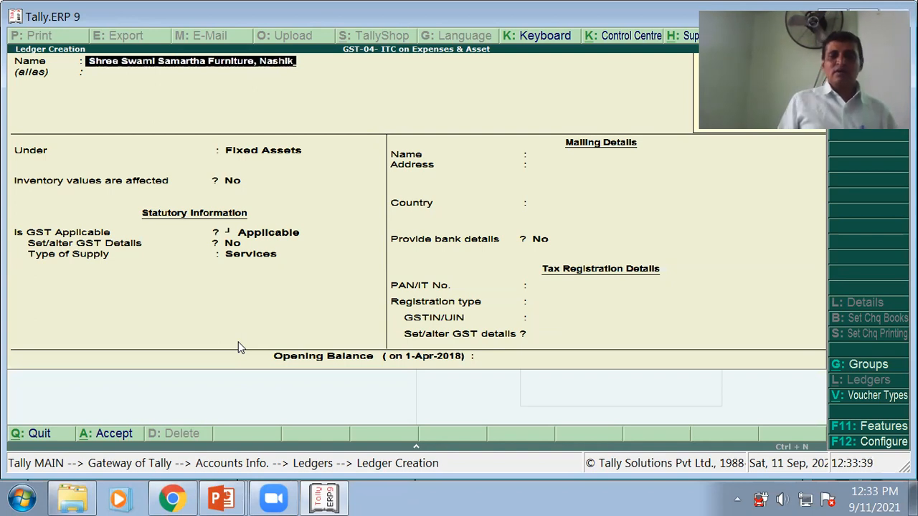
pyautogui.press('Return')
pyautogui.press('Return')
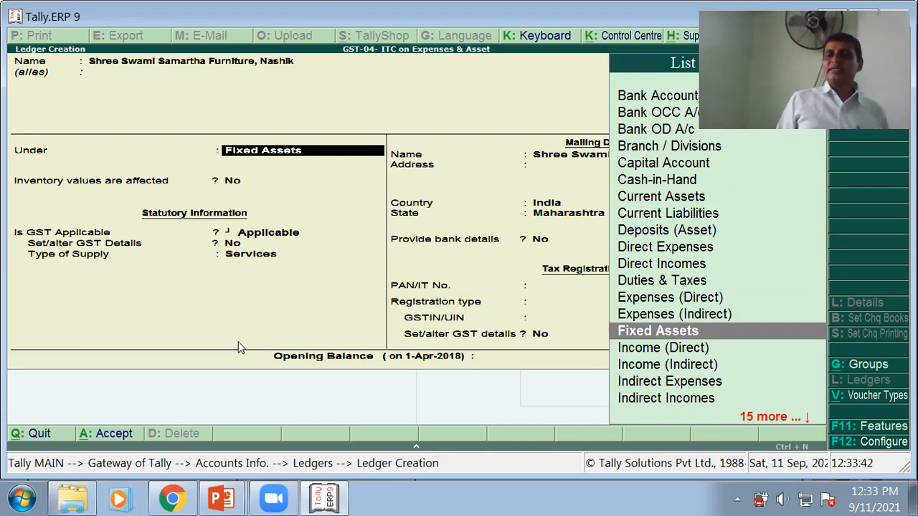
pyautogui.hotkey('alt', 'Tab')
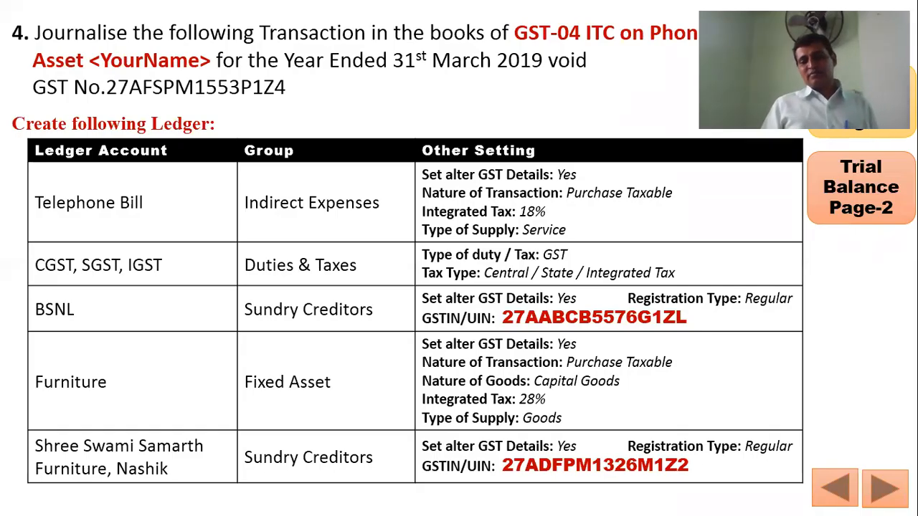
pyautogui.hotkey('alt', 'Tab')
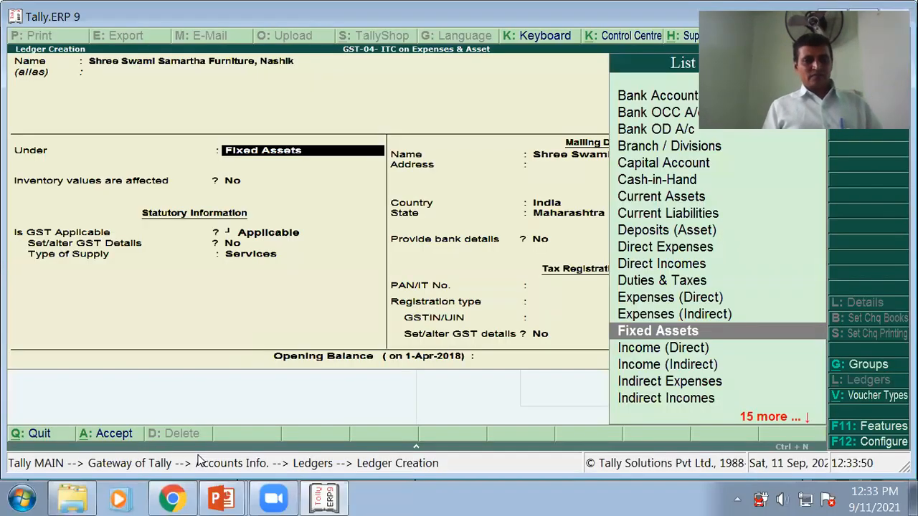
pyautogui.write('s')
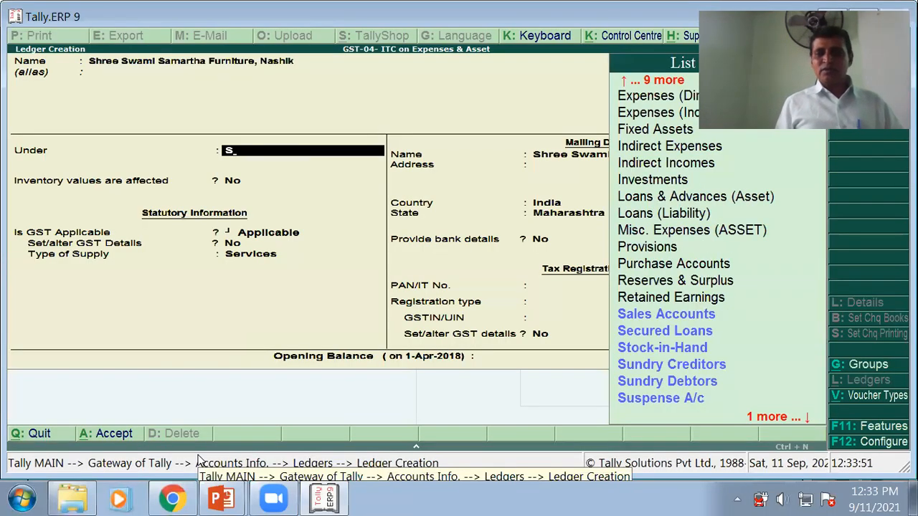
pyautogui.press('Down')
pyautogui.press('Down')
pyautogui.press('Down')
pyautogui.press('Return')
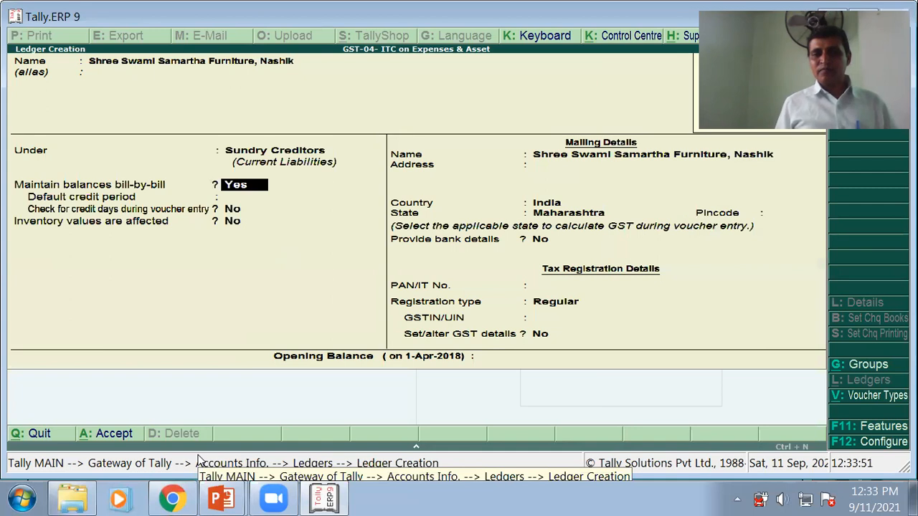
# - Keep the default bill-by-bill settings and Maharashtra as the state
pyautogui.press('Return')
pyautogui.press('Return')
pyautogui.press('Return')
pyautogui.press('Return')
pyautogui.press('Return')
pyautogui.press('Return')
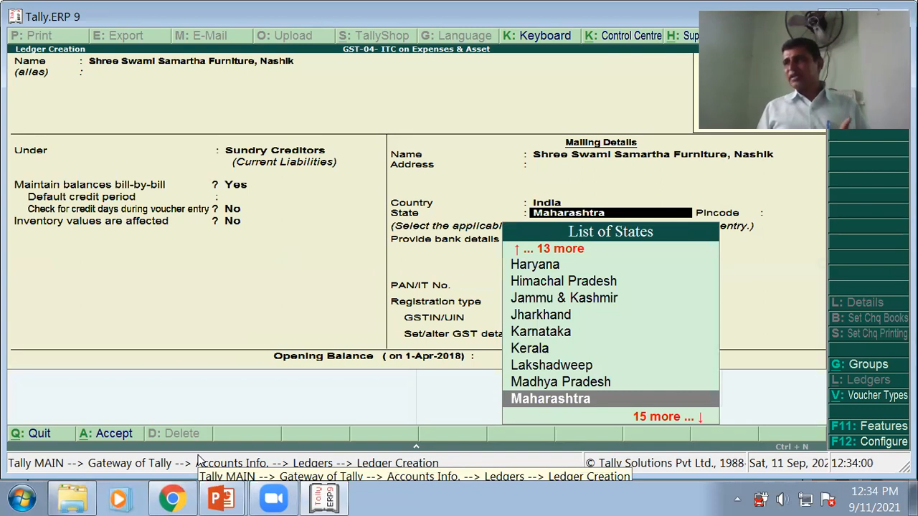
pyautogui.press('Return')
pyautogui.press('Return')
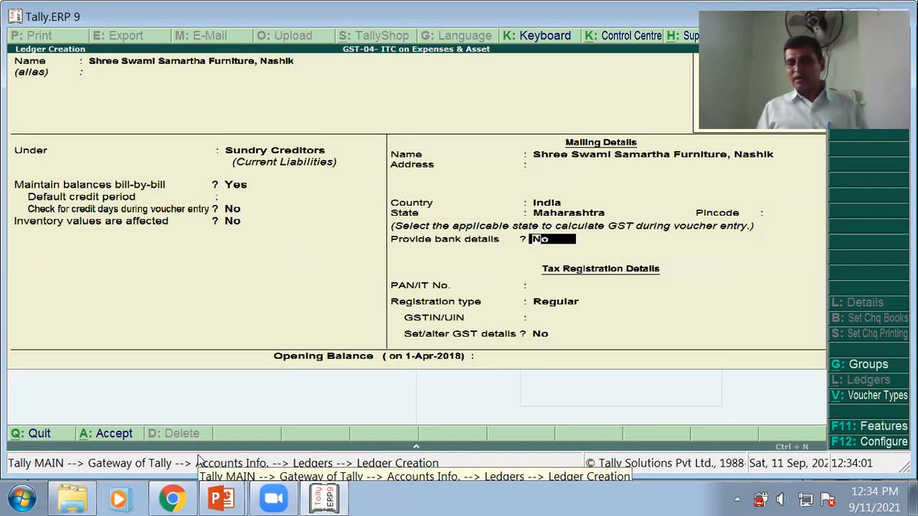
pyautogui.press('Return')
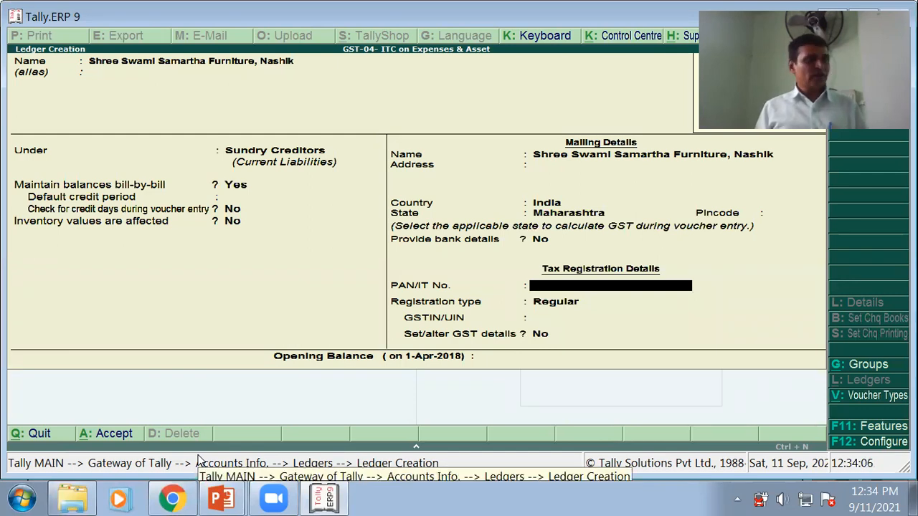
# - Choose Regular registration and enter the creditor's GSTIN, reading it from the slide
pyautogui.press('Return')
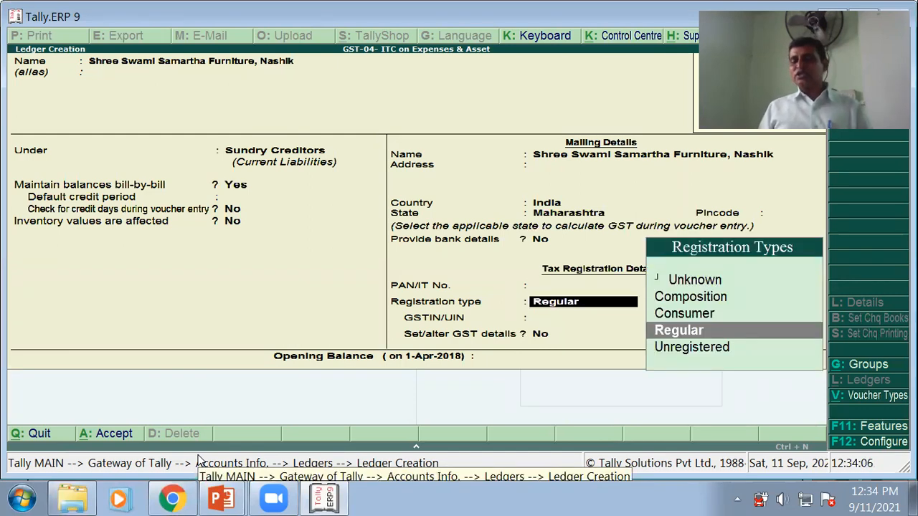
pyautogui.press('Return')
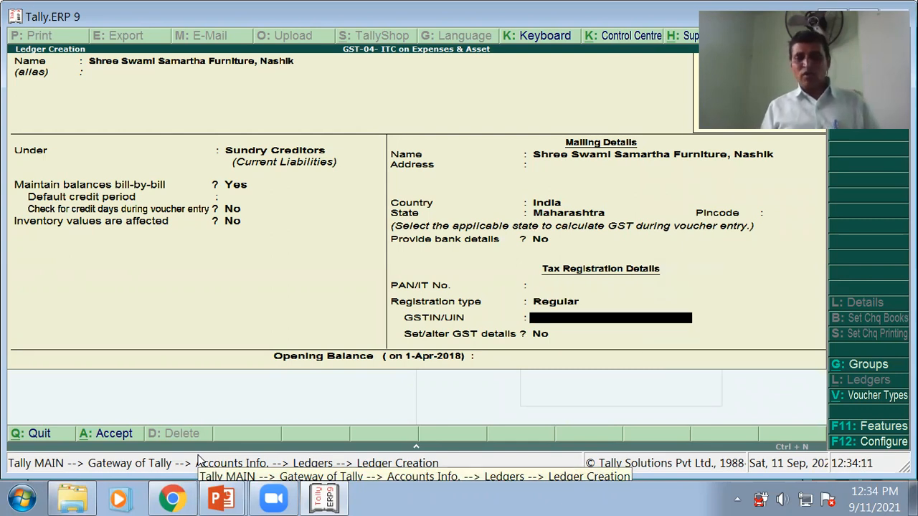
pyautogui.hotkey('alt', 'Tab')
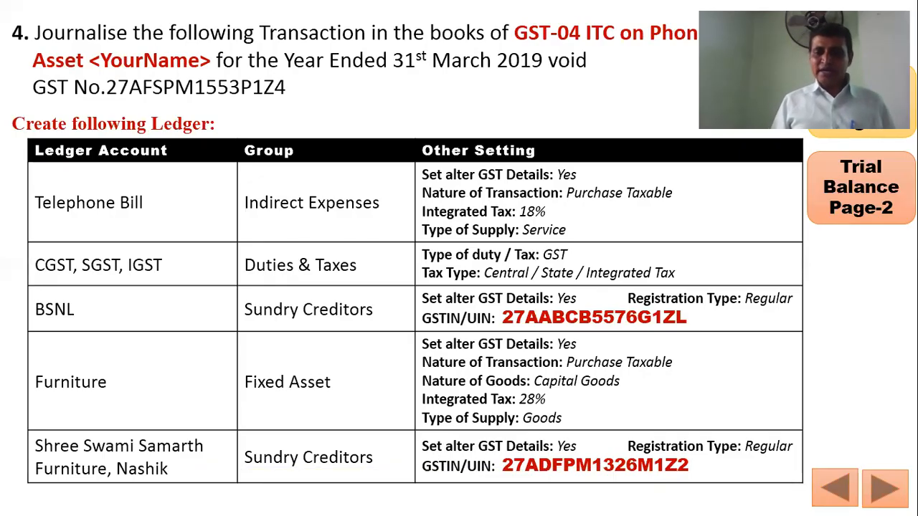
pyautogui.hotkey('alt', 'Tab')
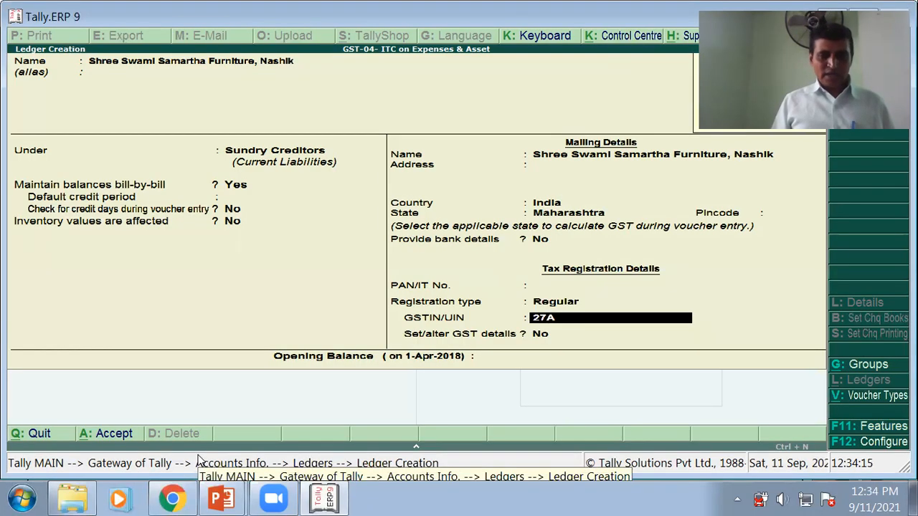
pyautogui.hotkey('alt', 'Tab')
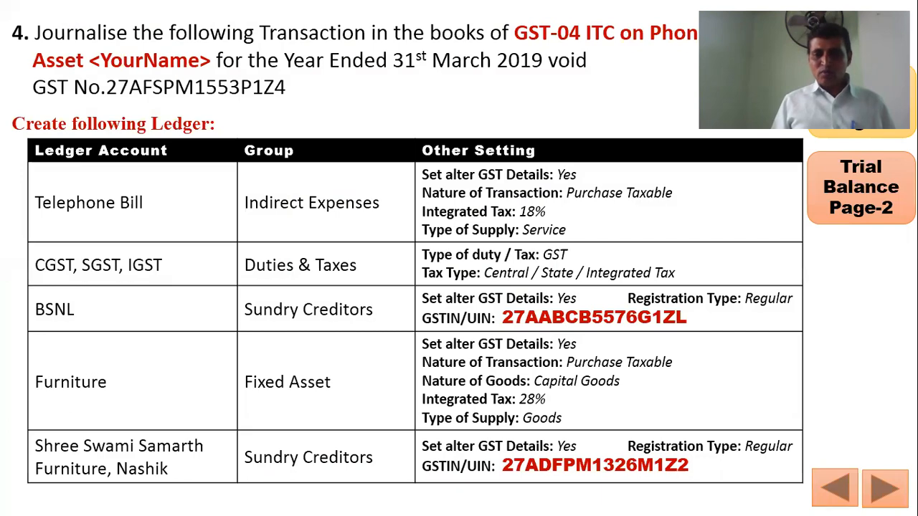
pyautogui.hotkey('alt', 'Tab')
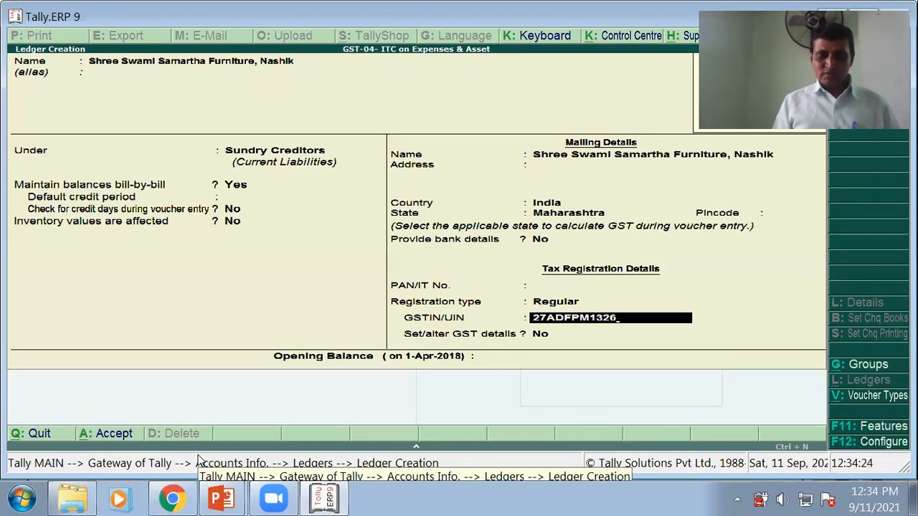
pyautogui.hotkey('alt', 'Tab')
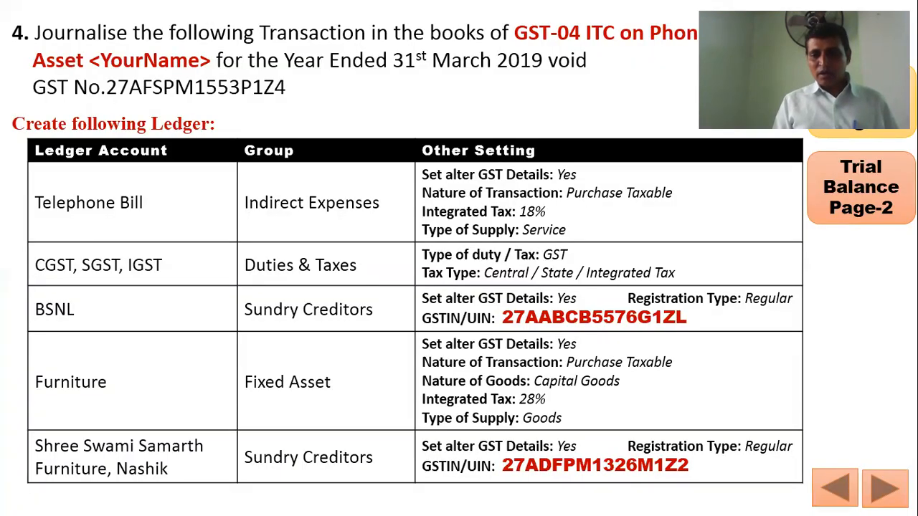
pyautogui.hotkey('alt', 'Tab')
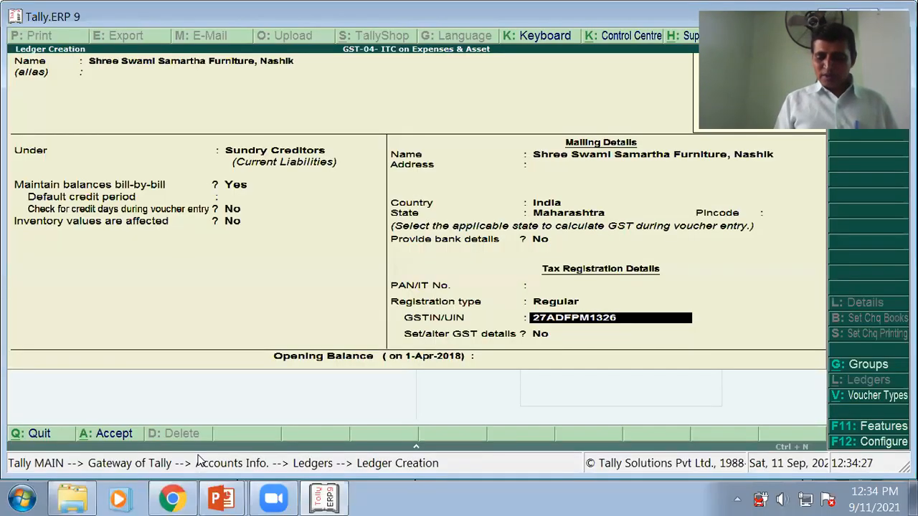
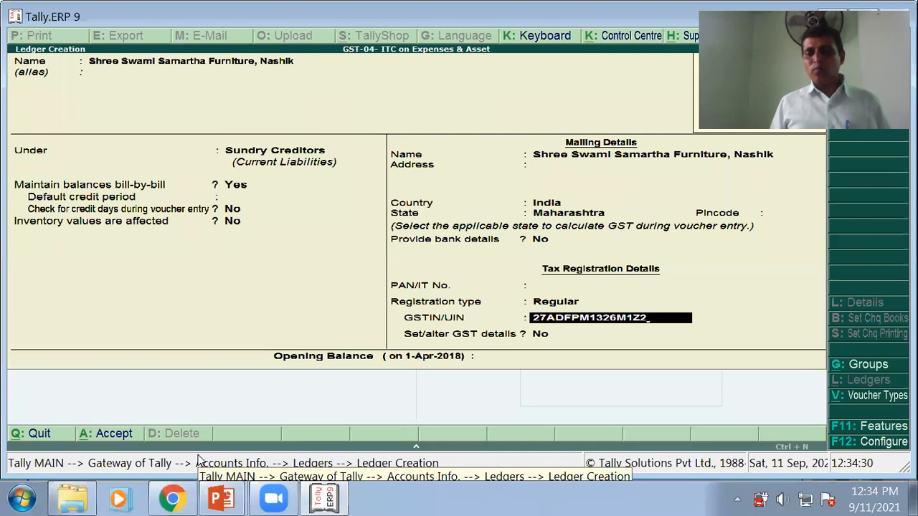
pyautogui.press('Return')
# - Set Set/alter GST details to Yes, keeping Regular registration and Not Applicable party type
pyautogui.press('Return')
pyautogui.press('Up')
pyautogui.press('Return')
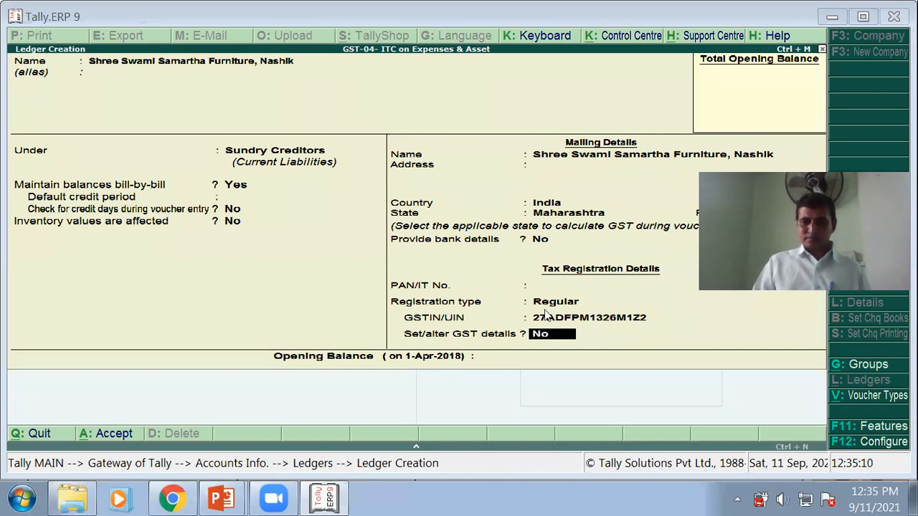
pyautogui.write('y')
pyautogui.press('Return')
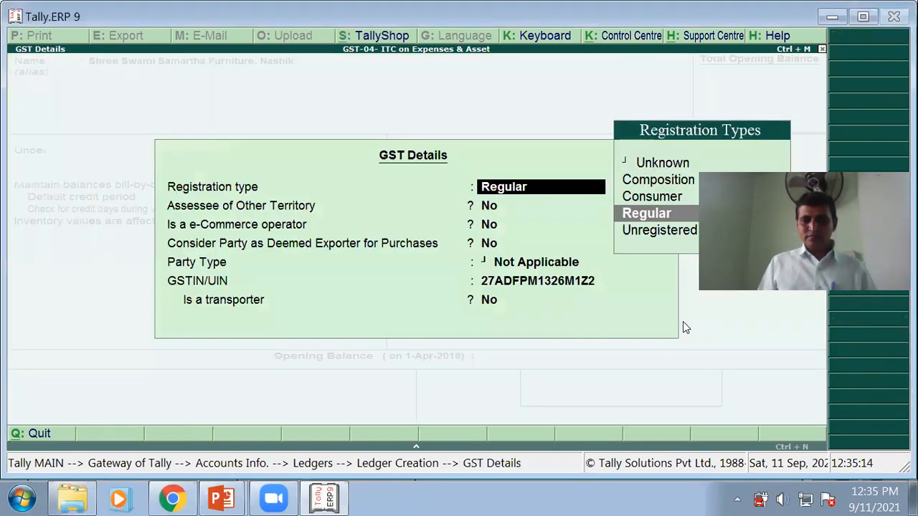
pyautogui.press('Return')
pyautogui.press('Return')
pyautogui.press('Return')
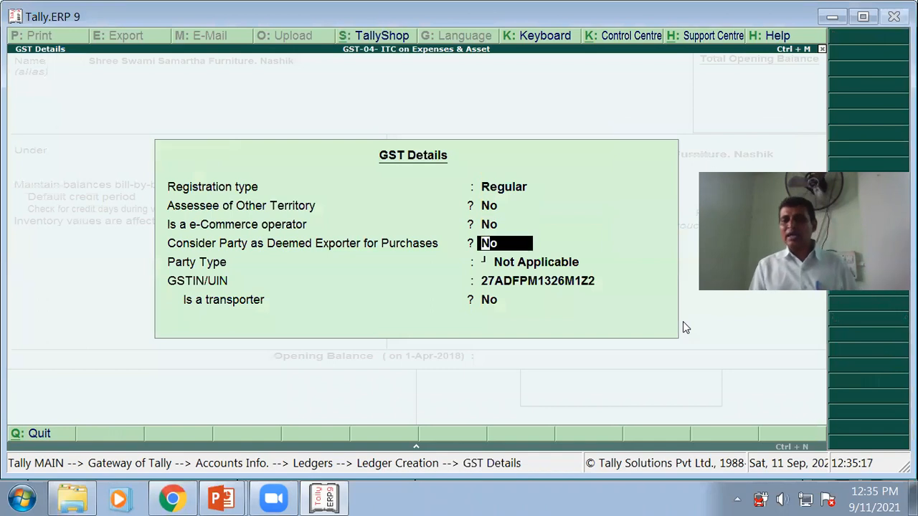
pyautogui.press('Return')
pyautogui.press('Return')
pyautogui.press('Return')
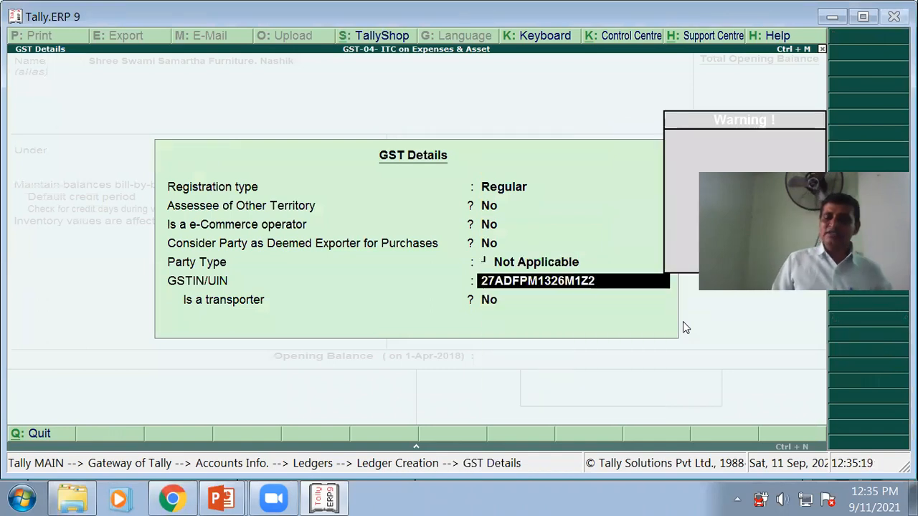
pyautogui.press('Return')
pyautogui.press('Return')
pyautogui.press('Return')
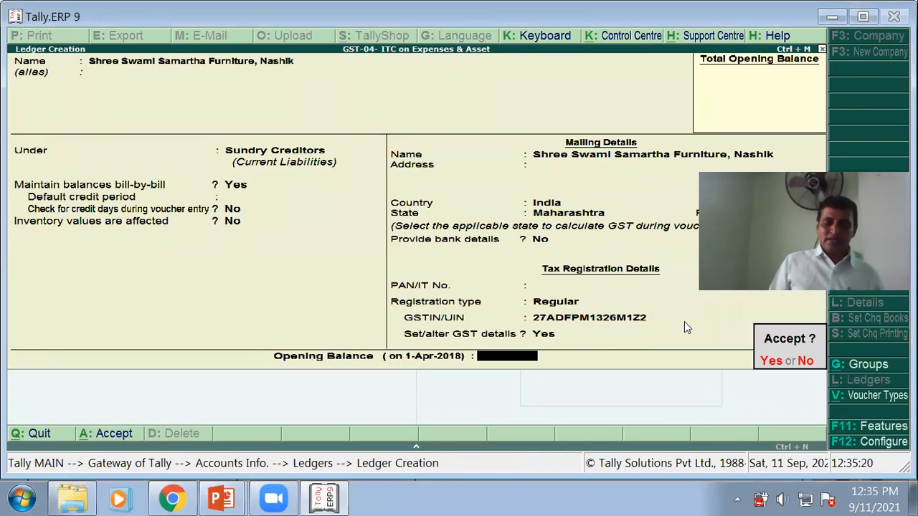
pyautogui.press('Return')
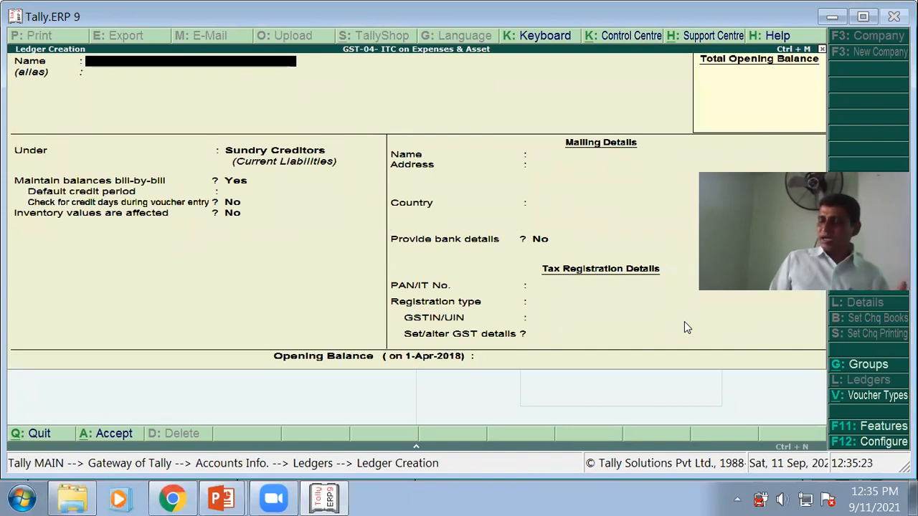
# - Page back through the saved ledgers, from Telephone Bill and SGST to BSNL
pyautogui.press('pageup')
pyautogui.press('pageup')
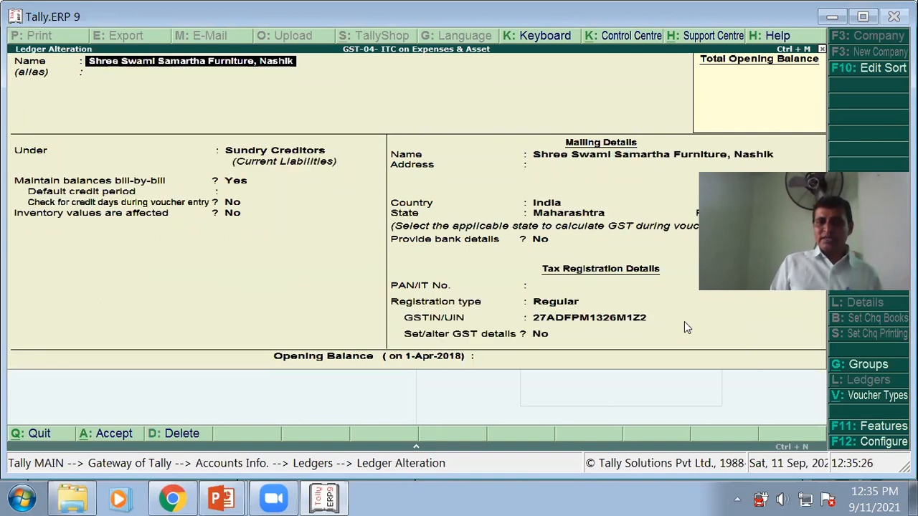
pyautogui.press('pagedown')
pyautogui.press('Return')
pyautogui.press('Return')
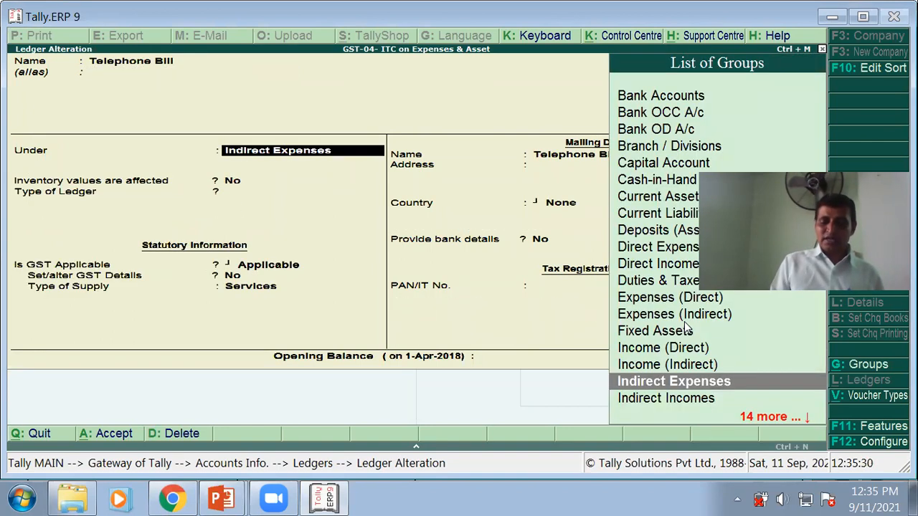
pyautogui.press('pageup')
pyautogui.press('pageup')
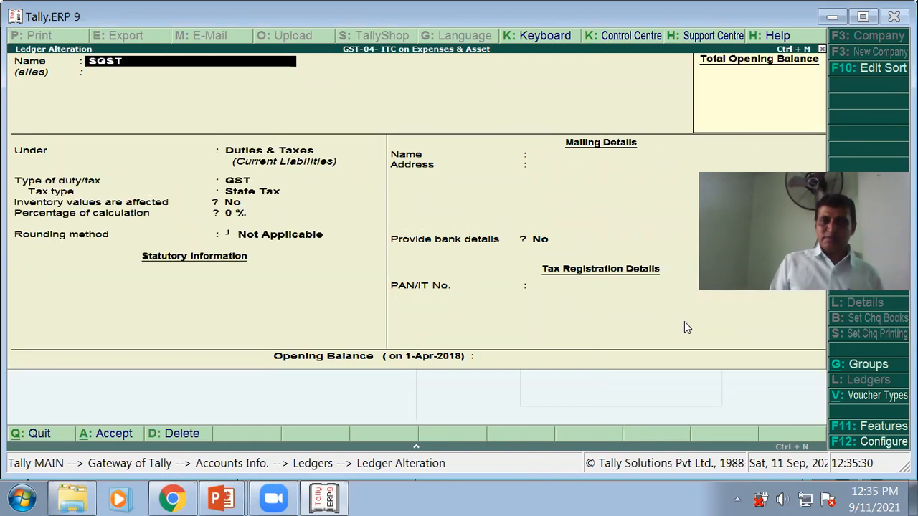
pyautogui.press('pageup')
pyautogui.press('pageup')
pyautogui.press('pageup')
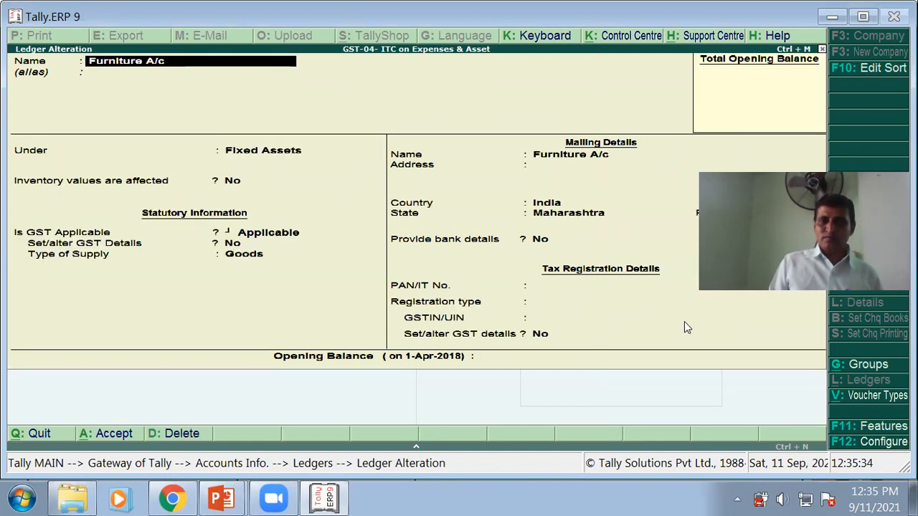
pyautogui.press('pageup')
pyautogui.press('pageup')
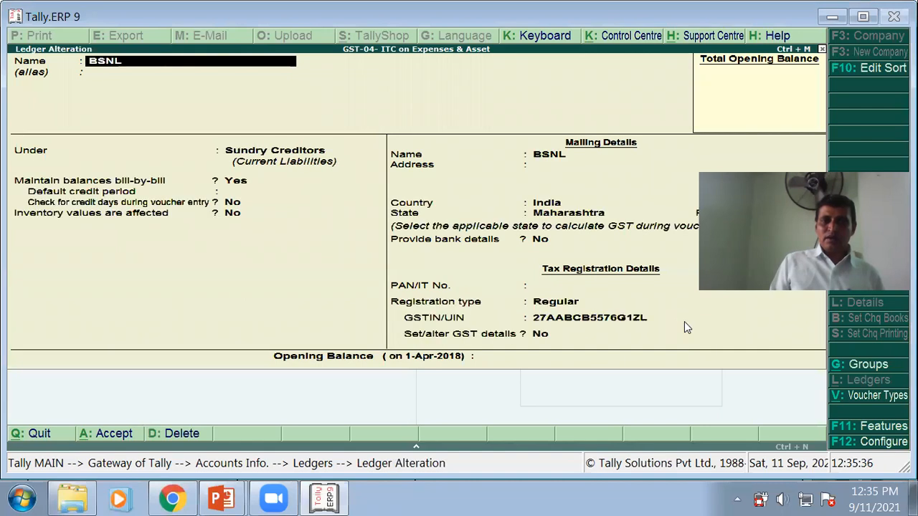
# - Turn on GST details for the BSNL ledger and save it
pyautogui.press('Return')
pyautogui.press('Return')
pyautogui.press('Return')
pyautogui.press('Return')
pyautogui.press('Return')
pyautogui.press('Return')
pyautogui.press('Return')
pyautogui.press('Return')
pyautogui.press('Return')
pyautogui.press('Return')
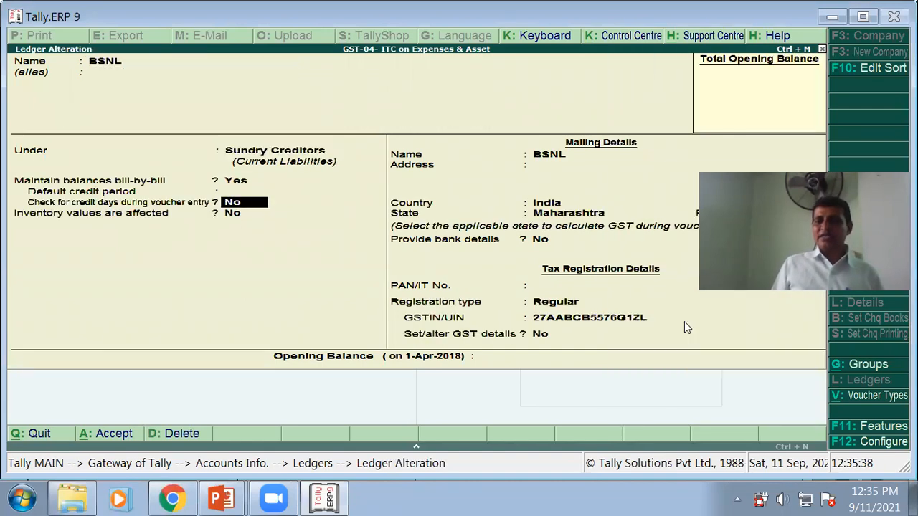
pyautogui.press('Return')
pyautogui.press('Return')
pyautogui.press('Return')
pyautogui.press('Return')
pyautogui.press('Return')
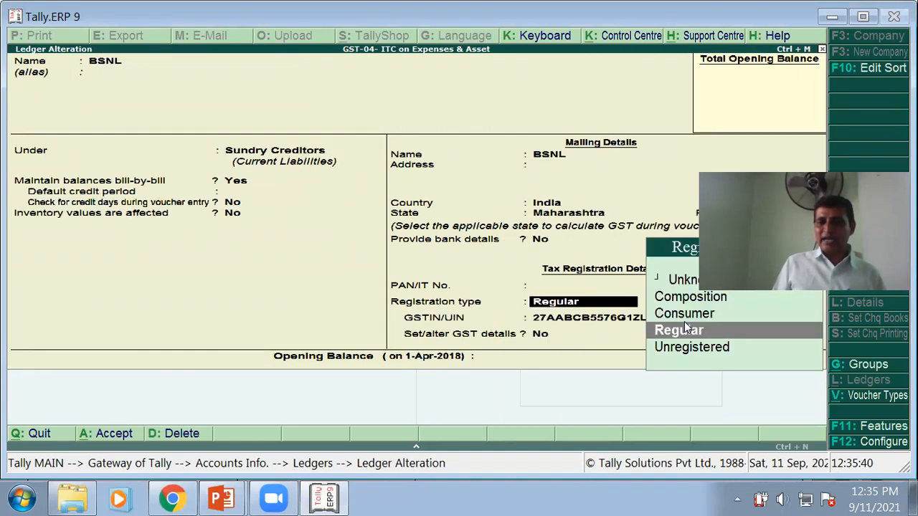
pyautogui.press('y')
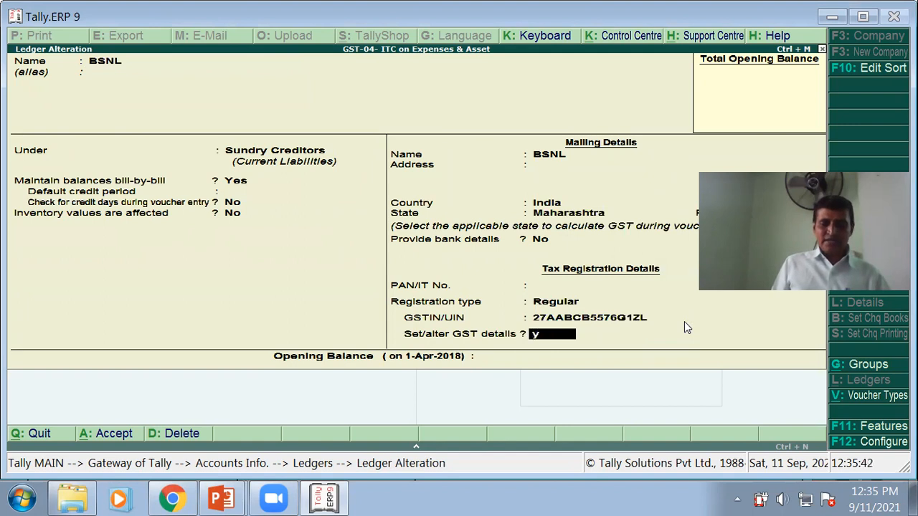
pyautogui.press('Return')
pyautogui.press('Return')
pyautogui.press('Return')
pyautogui.press('Return')
pyautogui.press('Return')
pyautogui.press('Return')
pyautogui.press('Return')
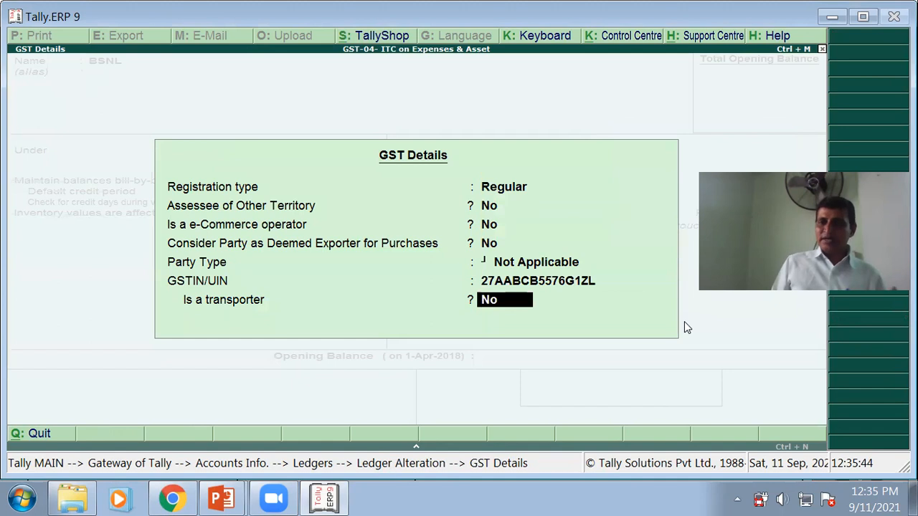
pyautogui.press('Return')
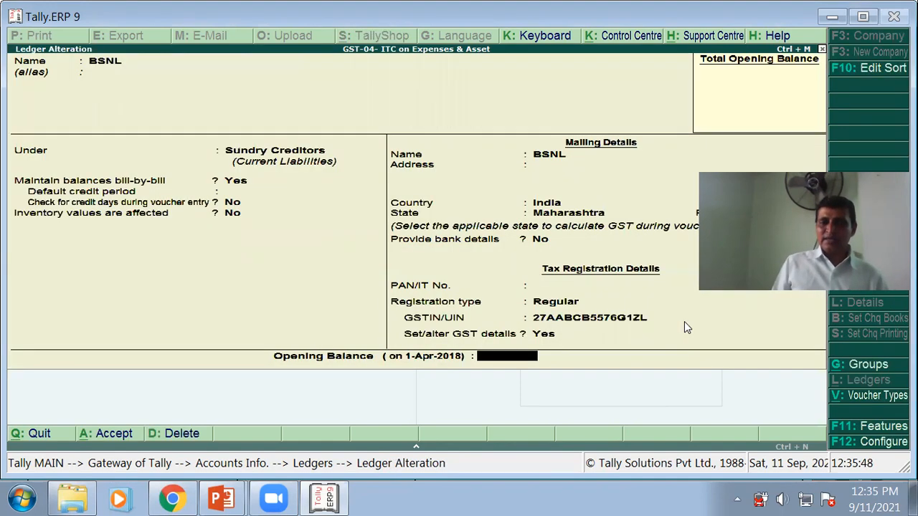
pyautogui.press('Return')
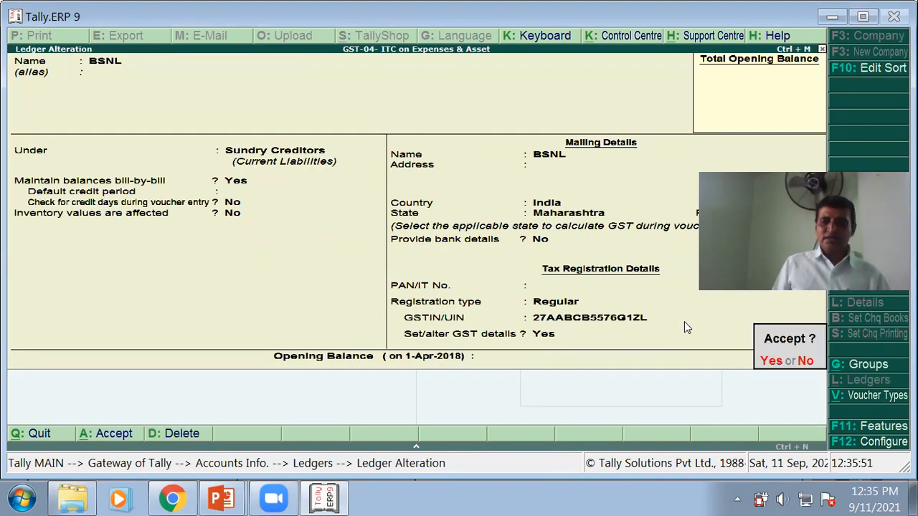
pyautogui.press('Return')
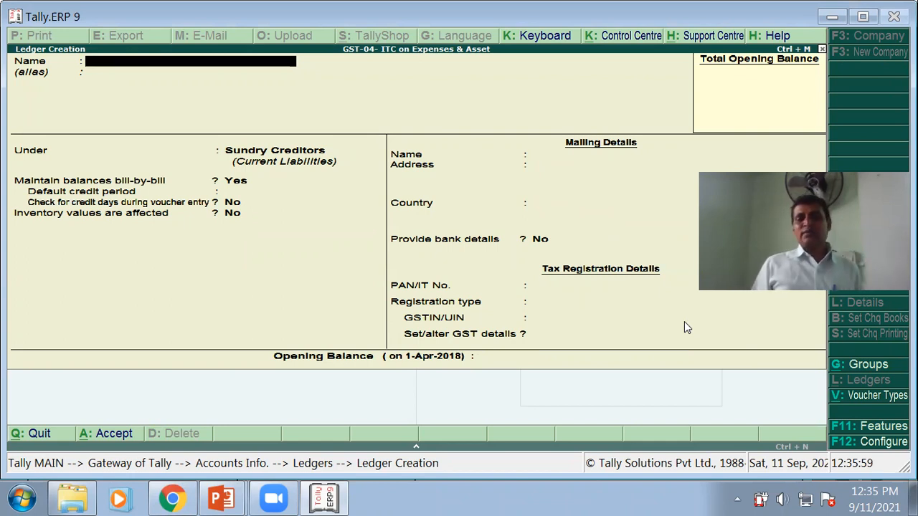
# - Bring back the exercise slide listing the ledgers to create
pyautogui.hotkey('alt', 'Tab')
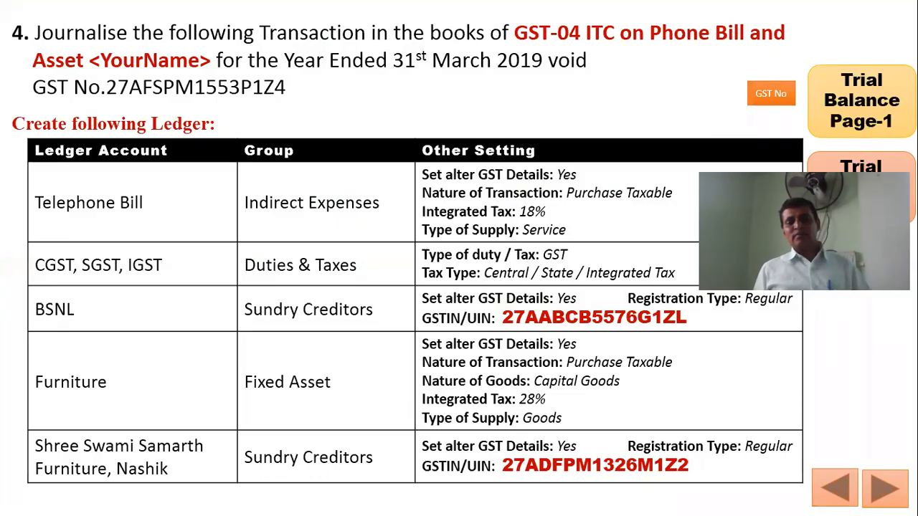
pyautogui.press('Right')
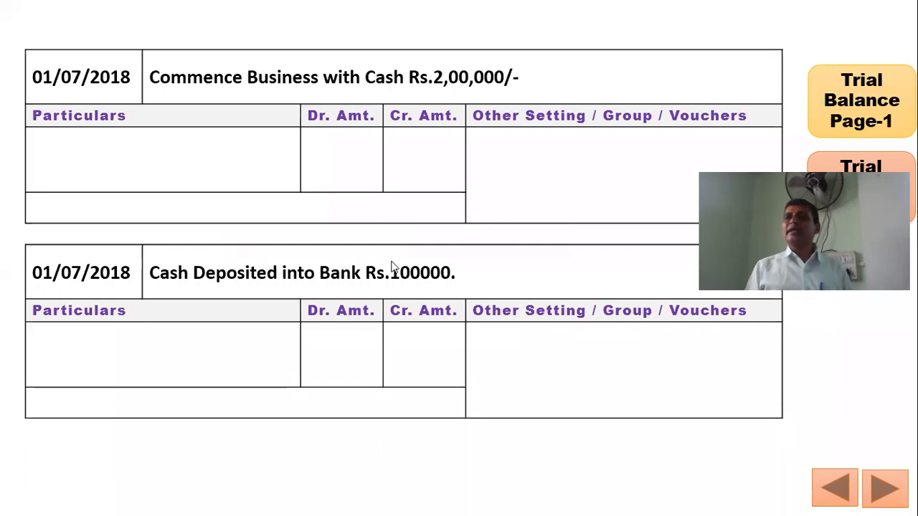
pyautogui.press('Left')
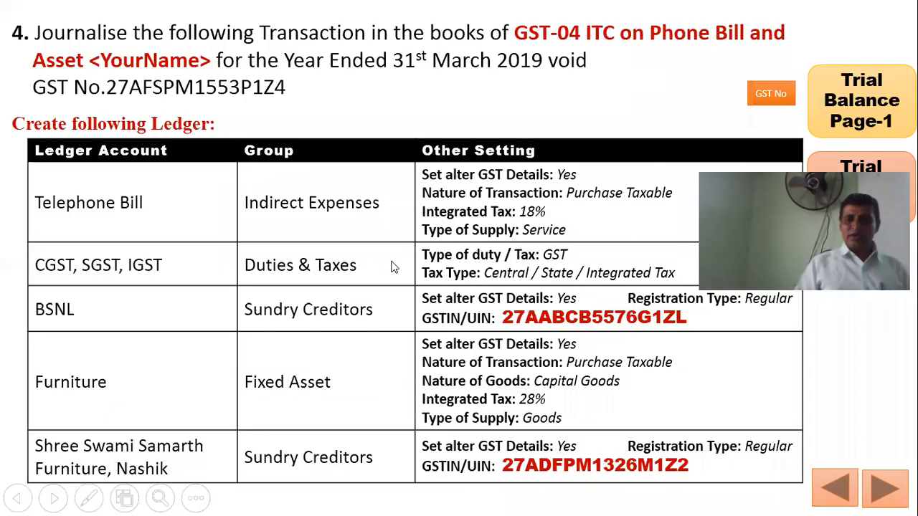
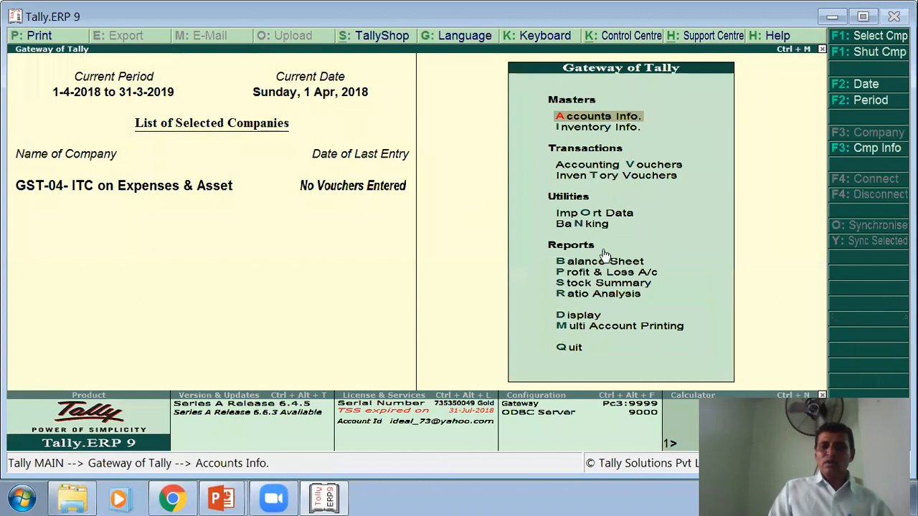
# - Start Receipt voucher No. 1 (F6) and bring up the F2 date box
pyautogui.click(600, 169)
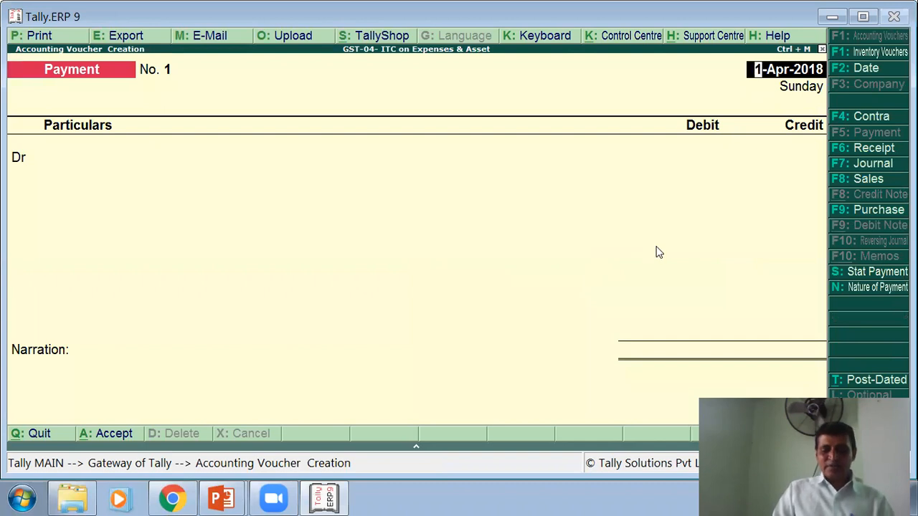
pyautogui.click(859, 152)
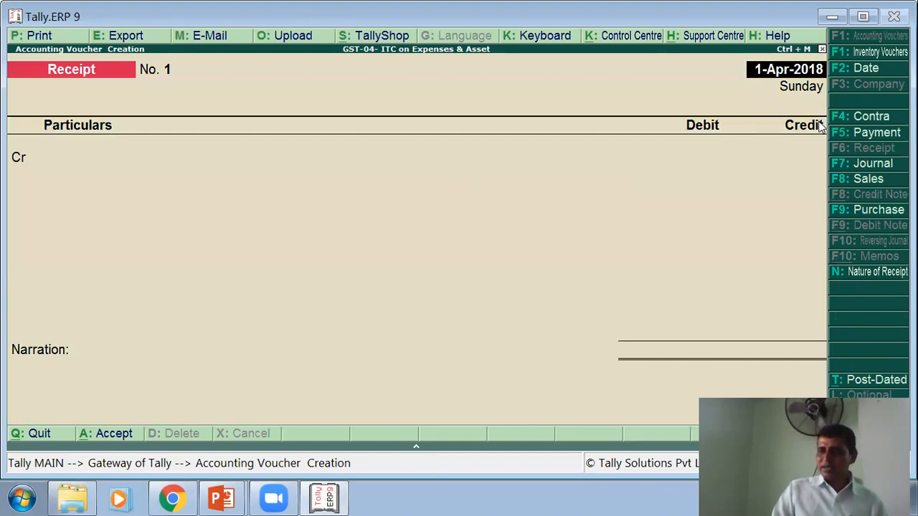
pyautogui.hotkey('alt', 'Tab')
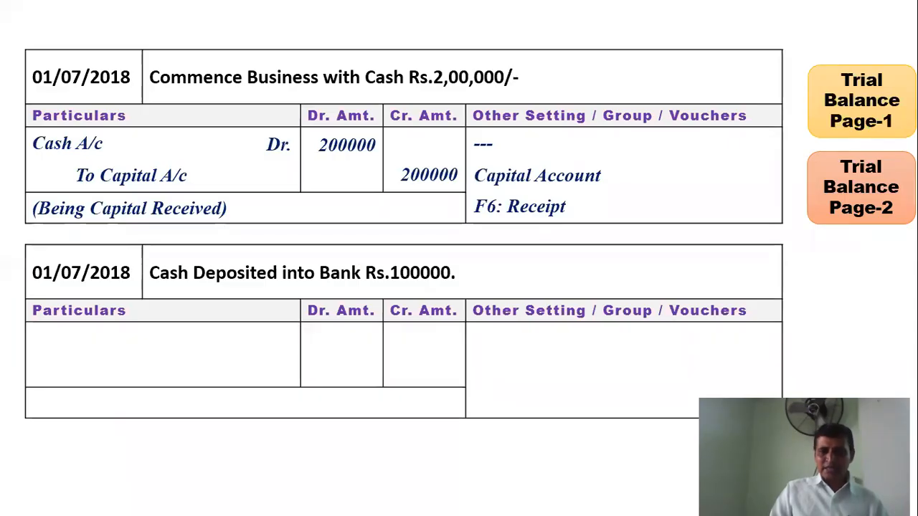
pyautogui.hotkey('alt', 'Tab')
pyautogui.press('F2')
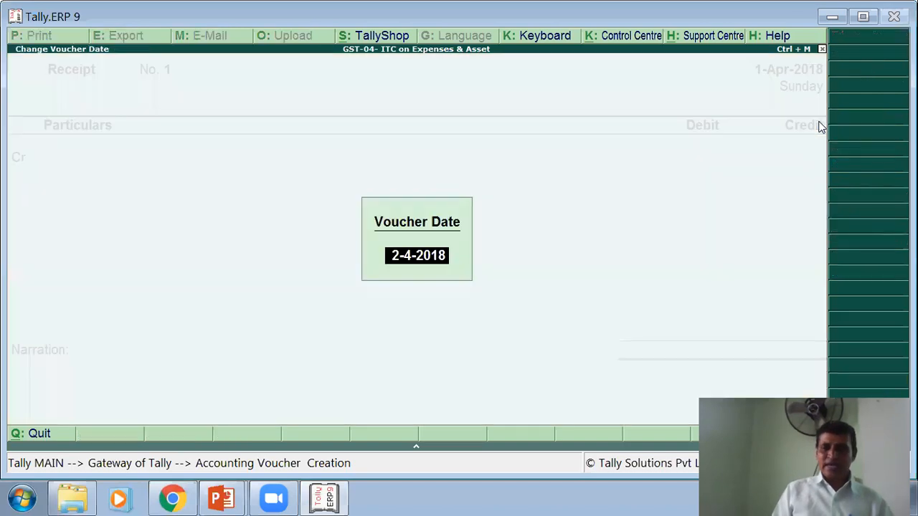
# - Date the receipt 1-Jul-2018 and begin a new ledger named Capital A/c
pyautogui.write('1/7')
pyautogui.press('Return')
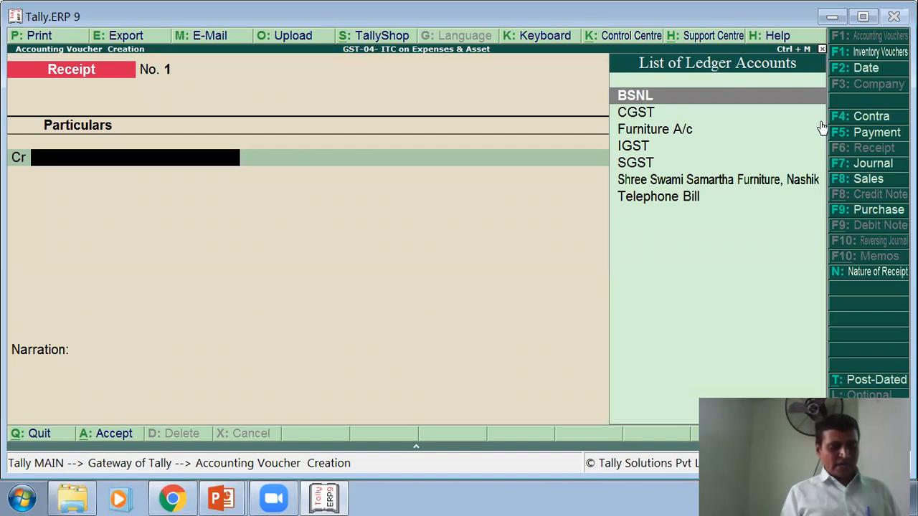
pyautogui.hotkey('alt', 'c')
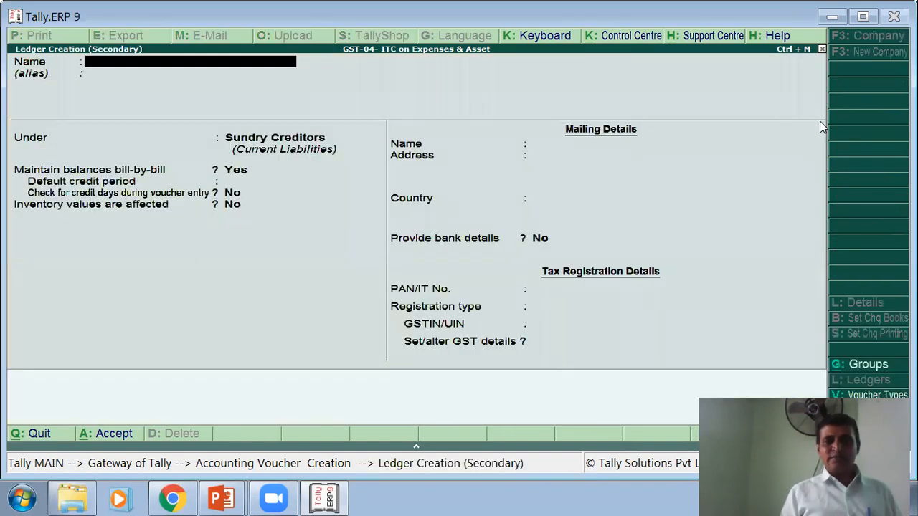
pyautogui.write('Capit')
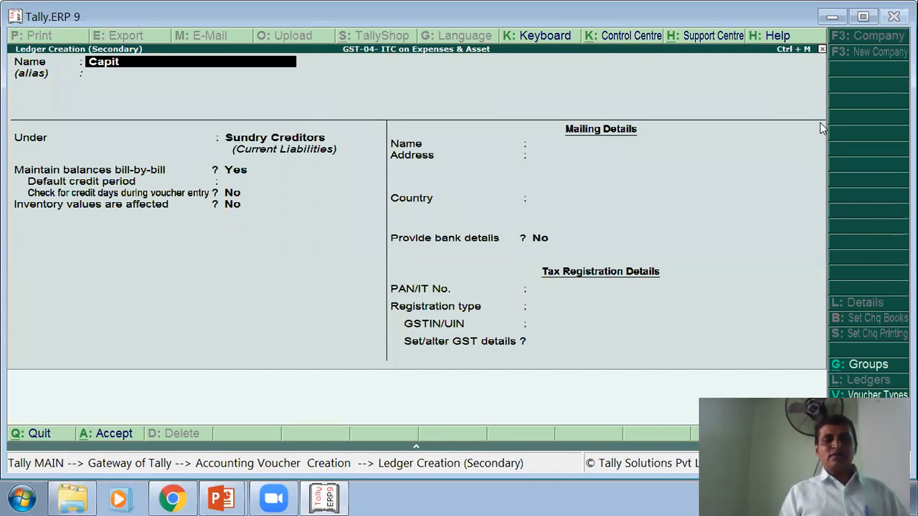
pyautogui.write('al A/c')
pyautogui.press('Return')
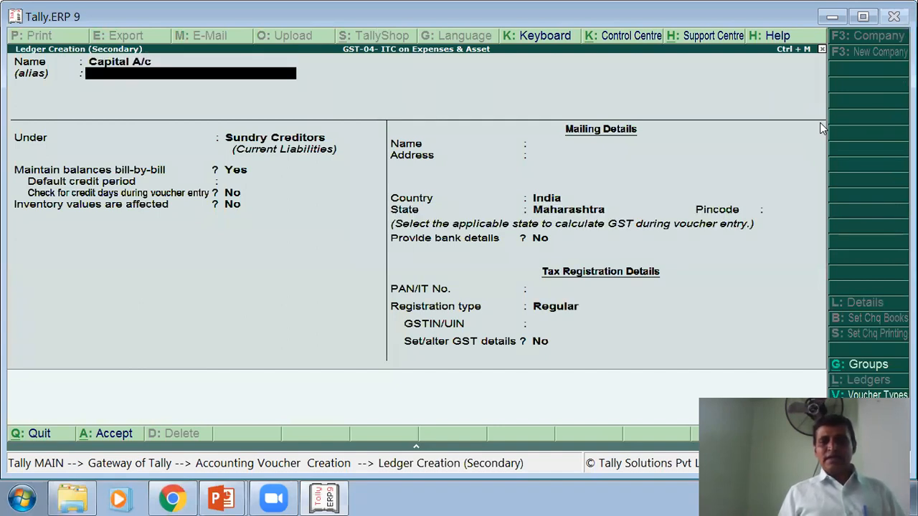
pyautogui.press('Return')
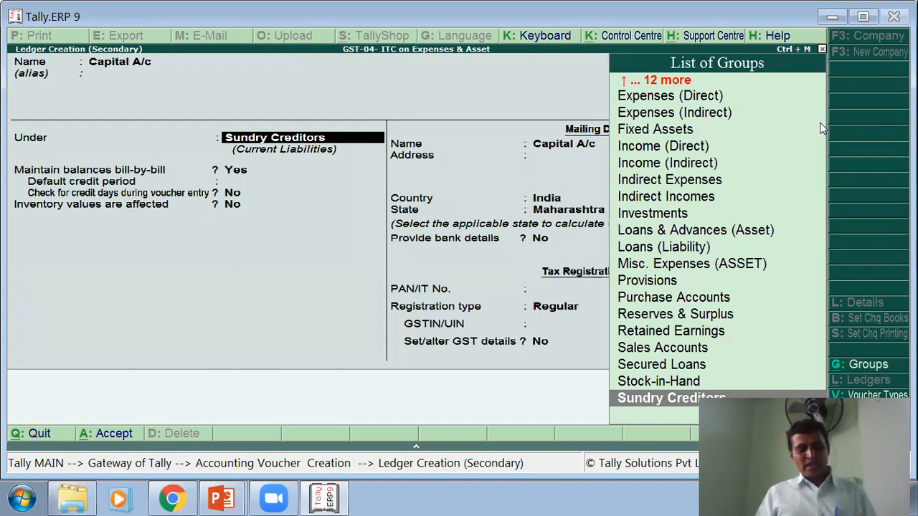
# - Place Capital A/c under Capital Account with state Maharashtra and no GSTIN/UIN
pyautogui.write('C')
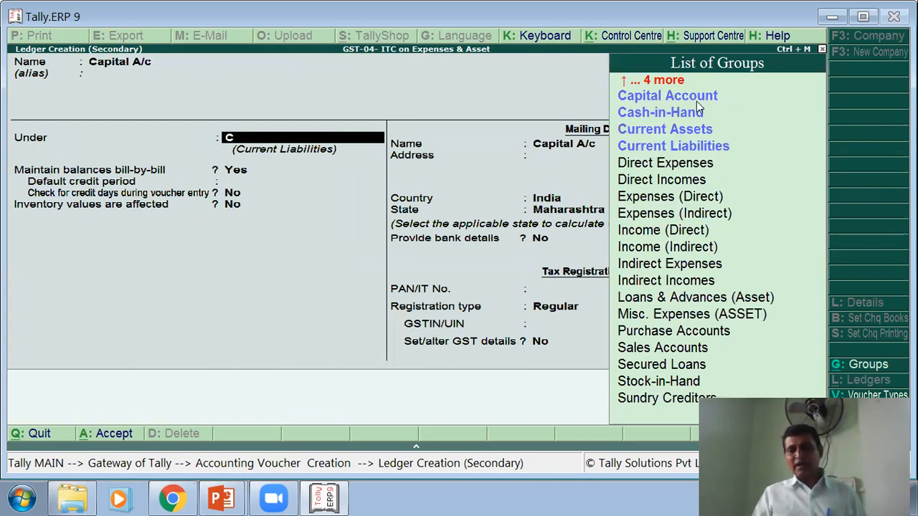
pyautogui.click(700, 98)
pyautogui.press('Return')
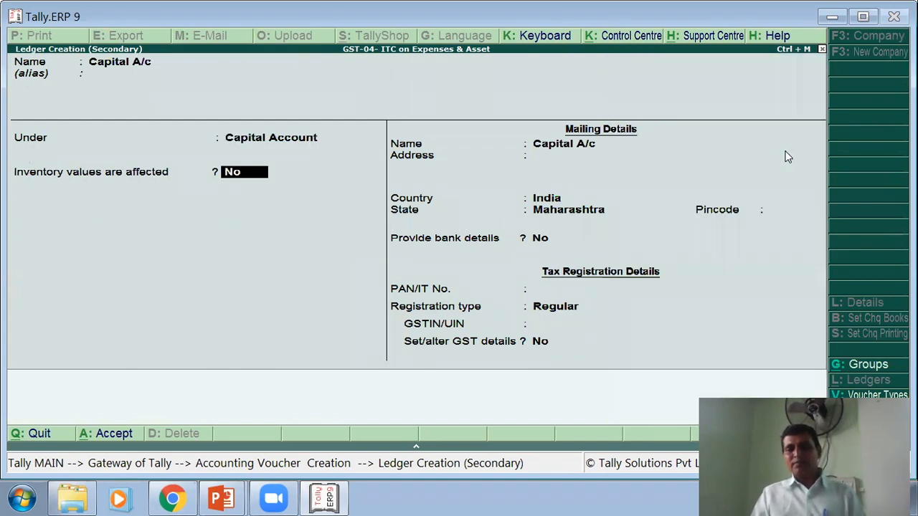
pyautogui.press('Return')
pyautogui.press('Return')
pyautogui.press('Return')
pyautogui.press('Return')
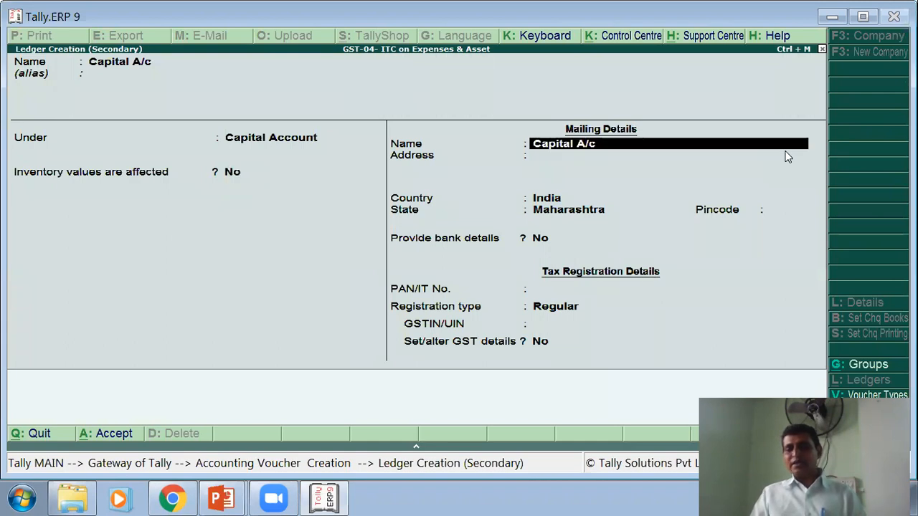
pyautogui.press('Return')
pyautogui.press('Return')
pyautogui.press('Return')
pyautogui.press('Return')
pyautogui.press('Return')
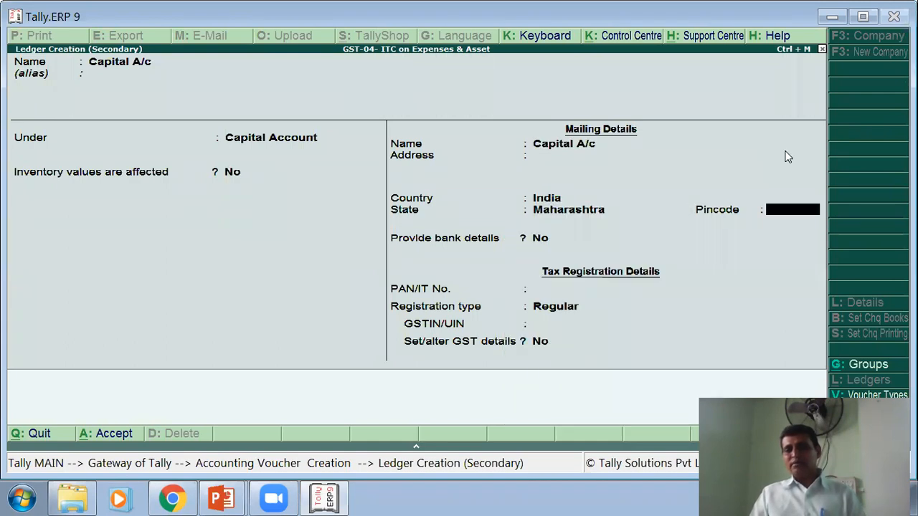
pyautogui.press('Return')
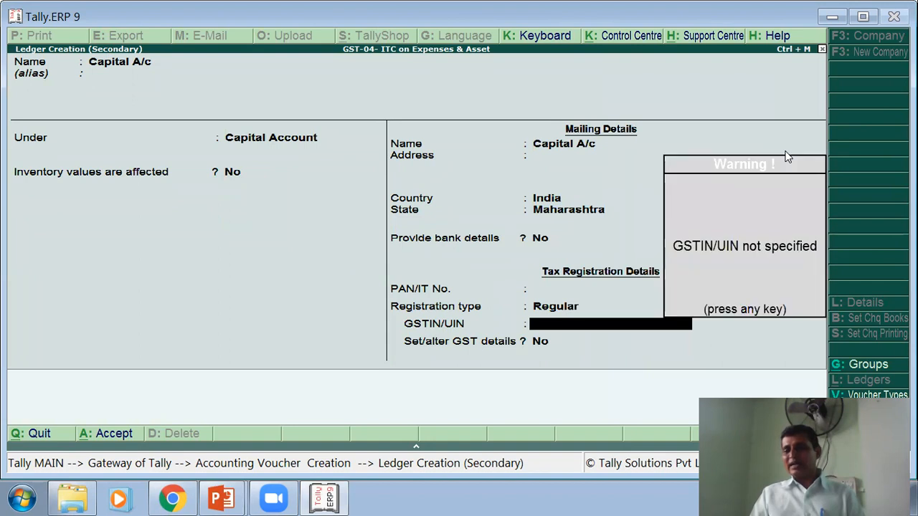
pyautogui.press('Return')
pyautogui.press('Return')
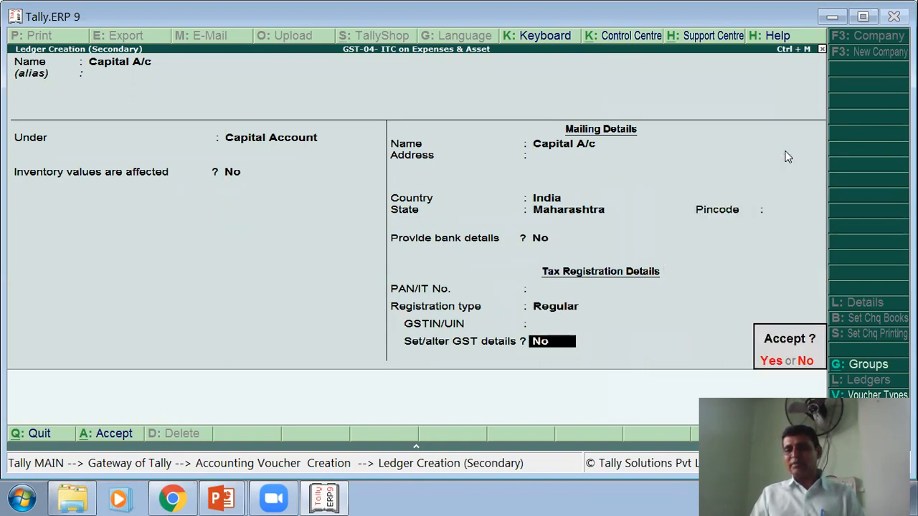
pyautogui.press('Return')
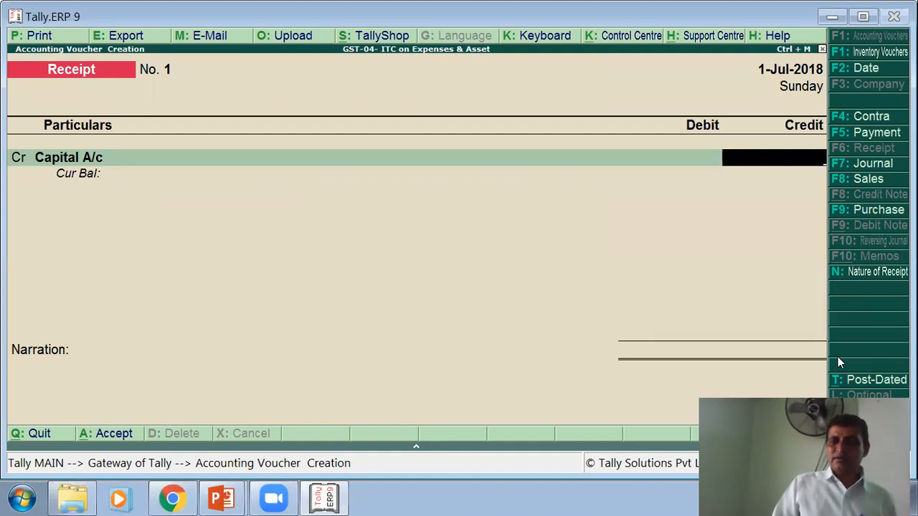
# - Credit Capital A/c 2,00,000 and debit Cash for the same amount
pyautogui.write('200000')
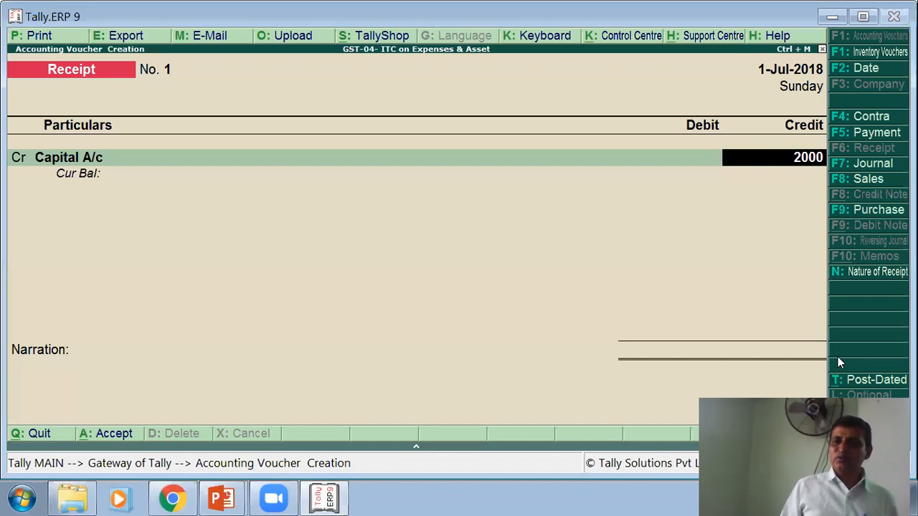
pyautogui.press('Return')
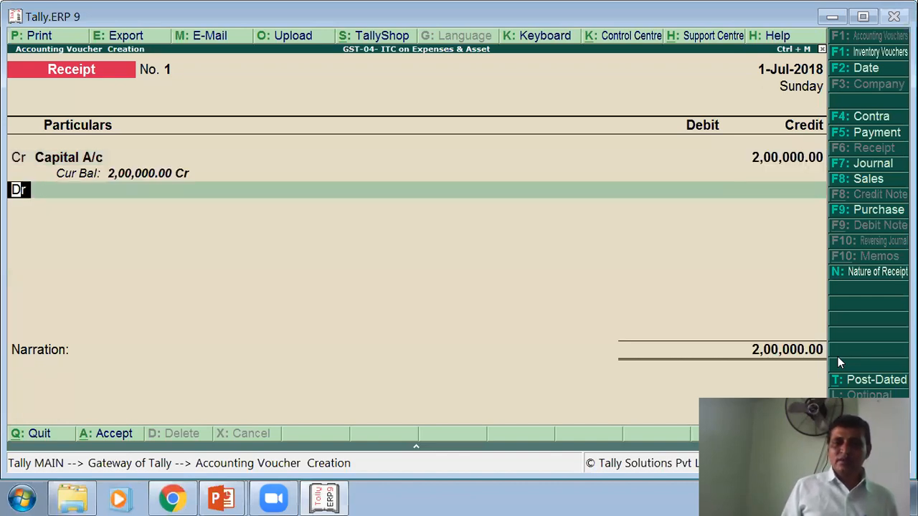
pyautogui.press('Return')
pyautogui.write('C')
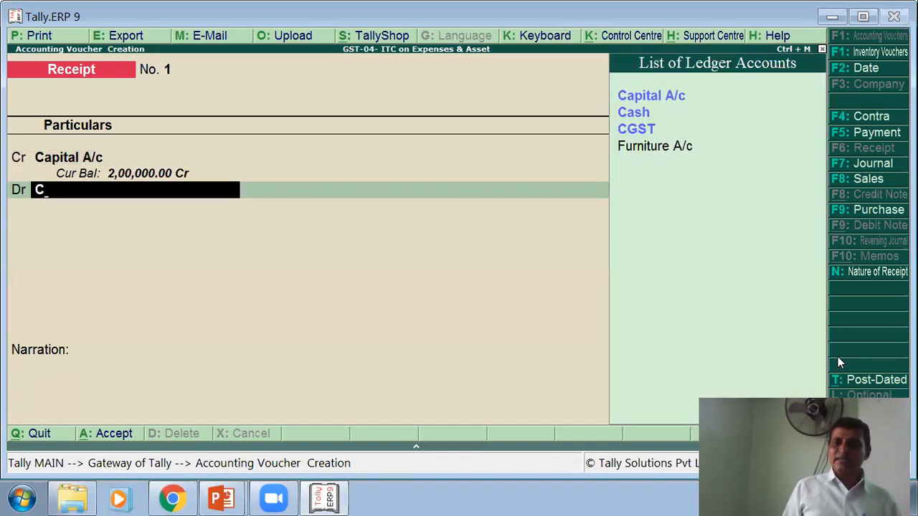
pyautogui.press('Down')
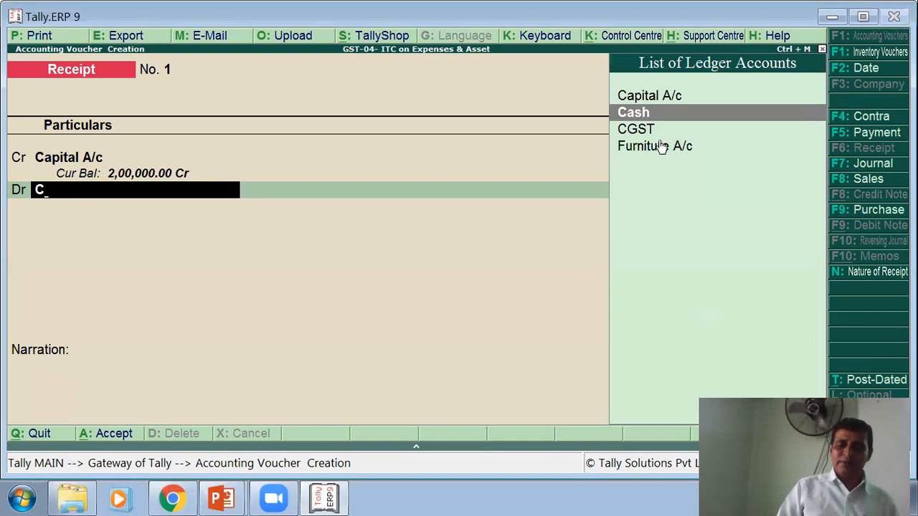
pyautogui.press('Return')
# - Add the narration 'Being Capital Recived' and save Receipt No. 1
pyautogui.press('Return')
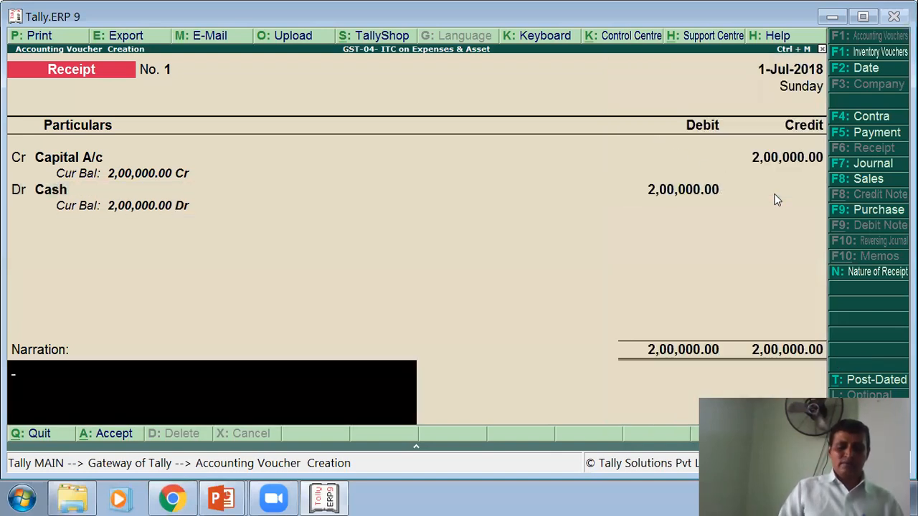
pyautogui.write('Being Capital Recived')
pyautogui.press('Return')
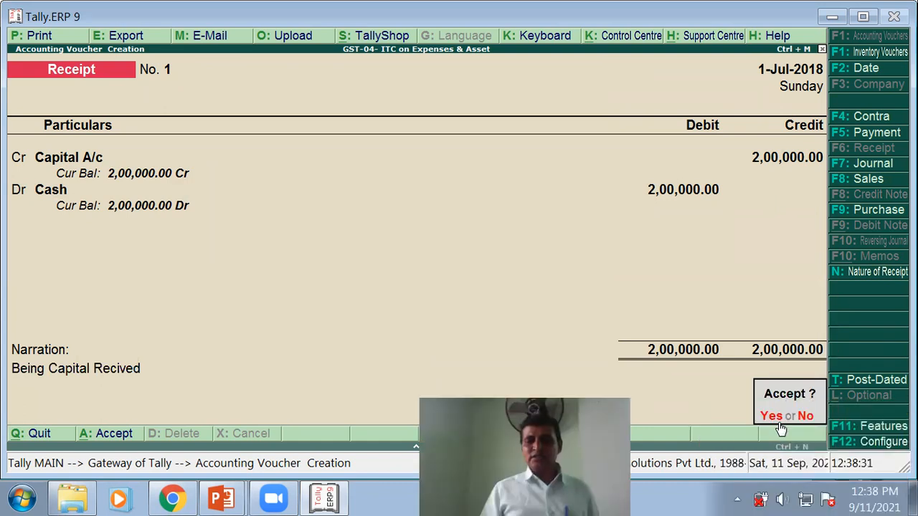
pyautogui.click(779, 422)
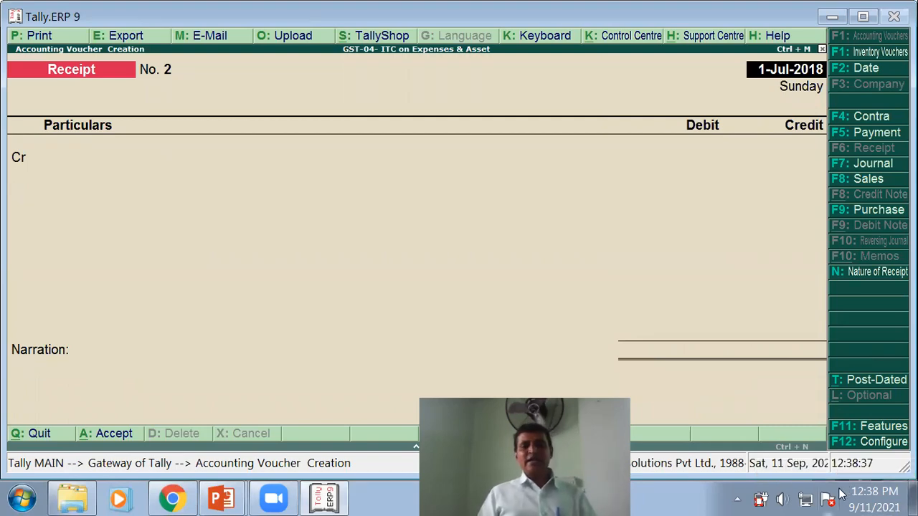
pyautogui.hotkey('alt', 'Tab')
# - Reveal the slide's cash-deposit entry: Bank A/c Dr 100000, To Cash A/c 100000, plus narration
pyautogui.click(331, 304)
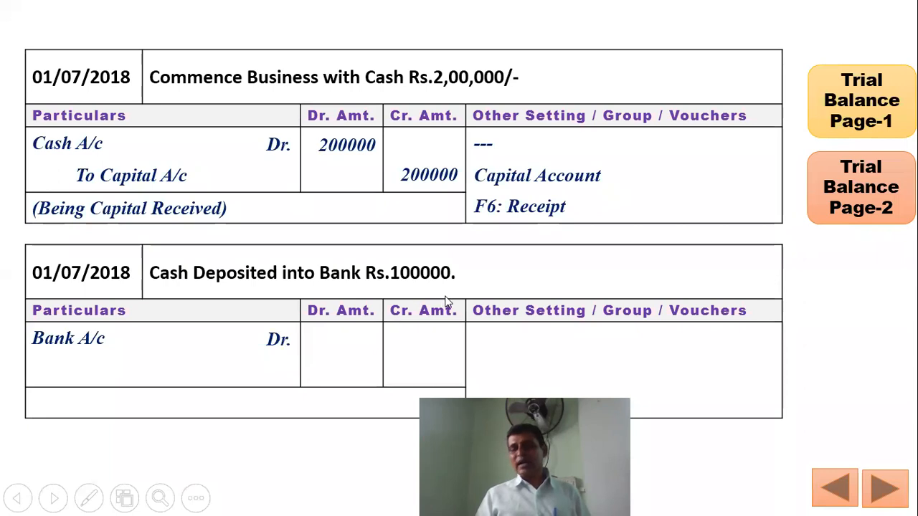
pyautogui.click(349, 346)
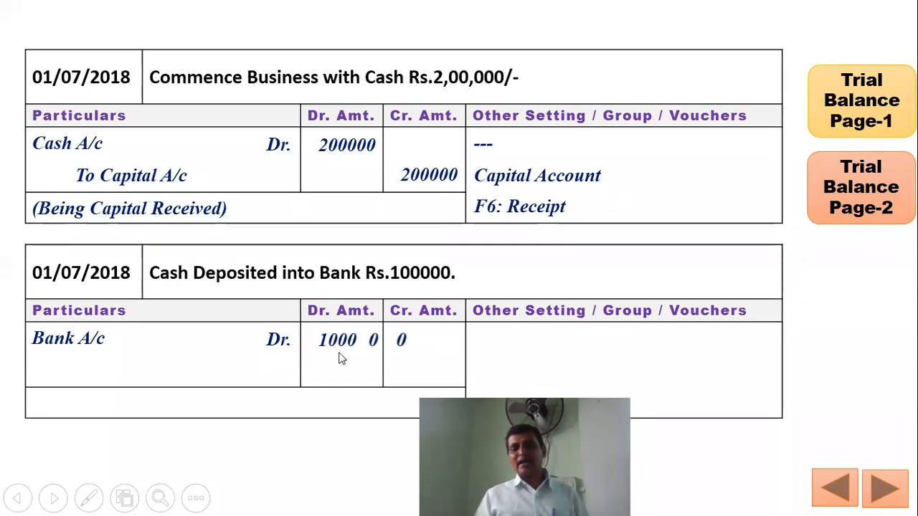
pyautogui.click(139, 374)
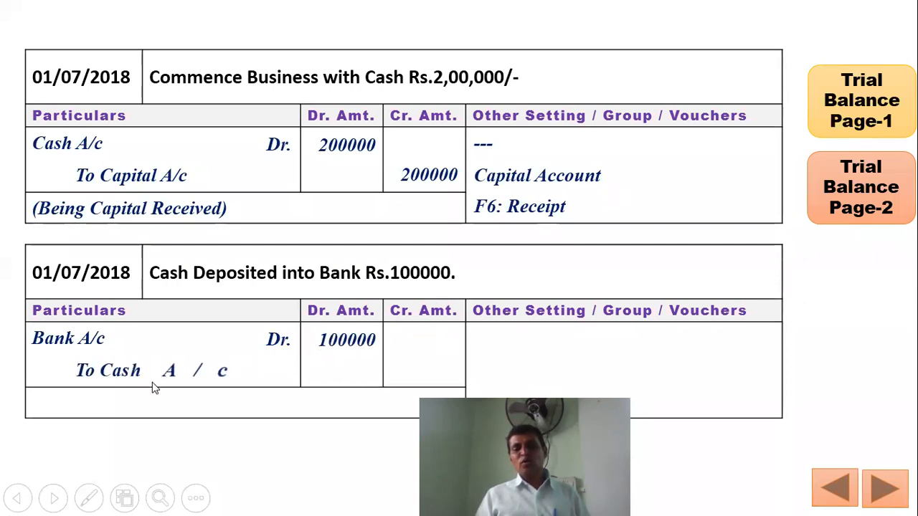
pyautogui.click(375, 380)
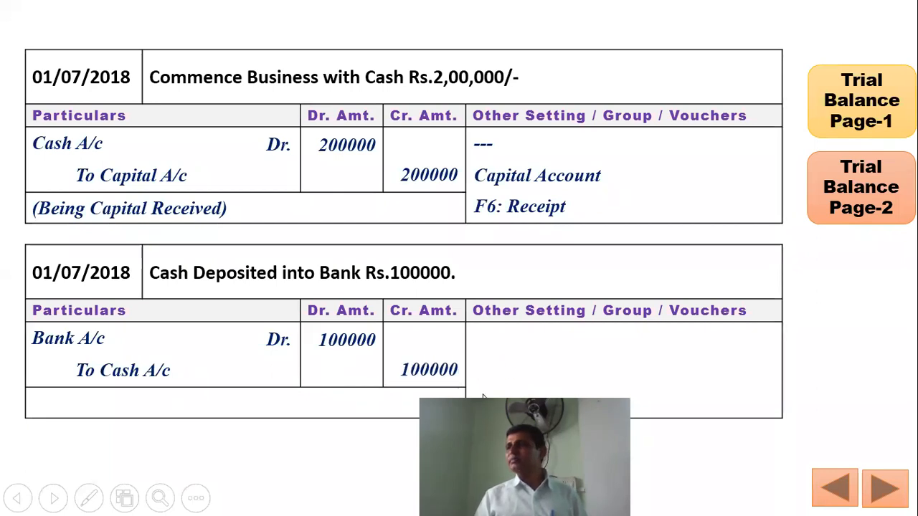
pyautogui.click(460, 397)
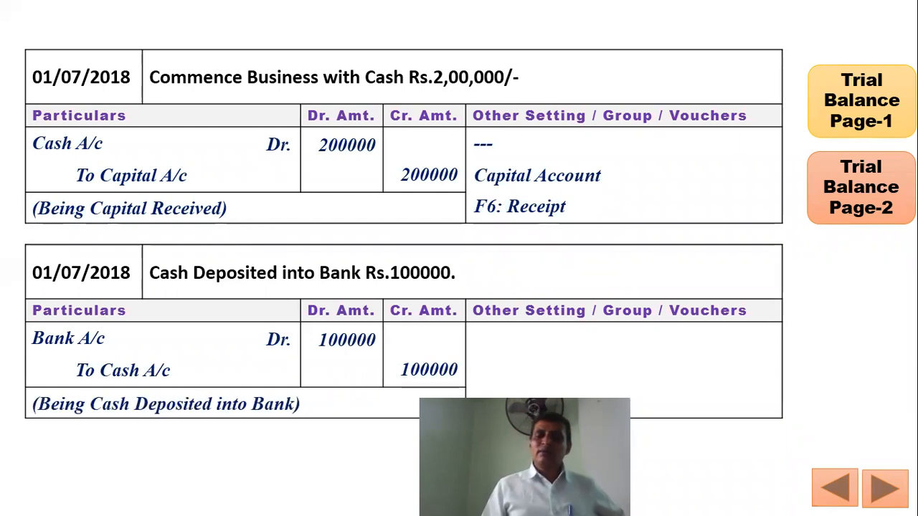
pyautogui.press('Right')
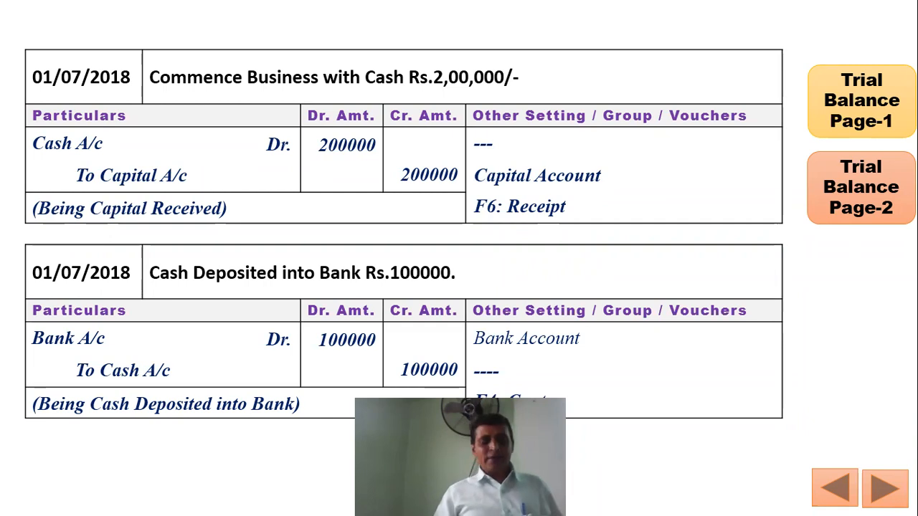
pyautogui.hotkey('alt', 'Tab')
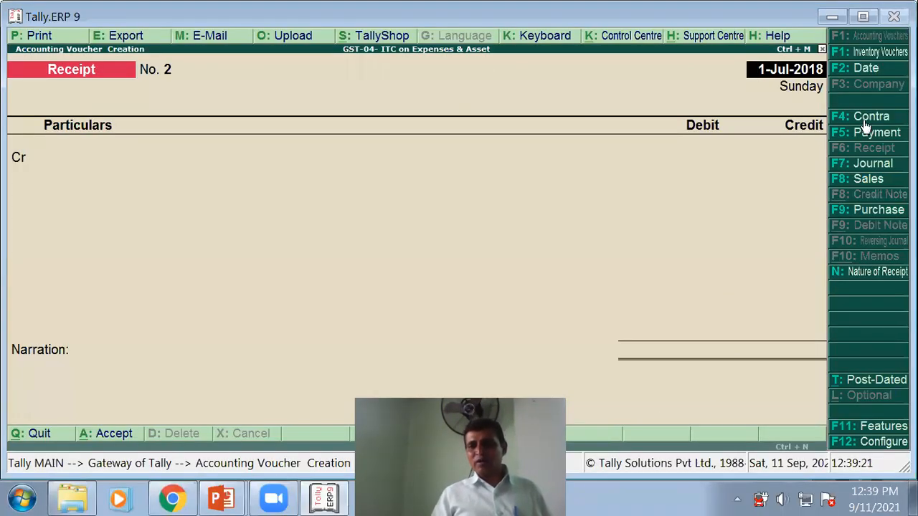
# - Switch to a Contra voucher and credit Cash with 1,00,000
pyautogui.click(861, 118)
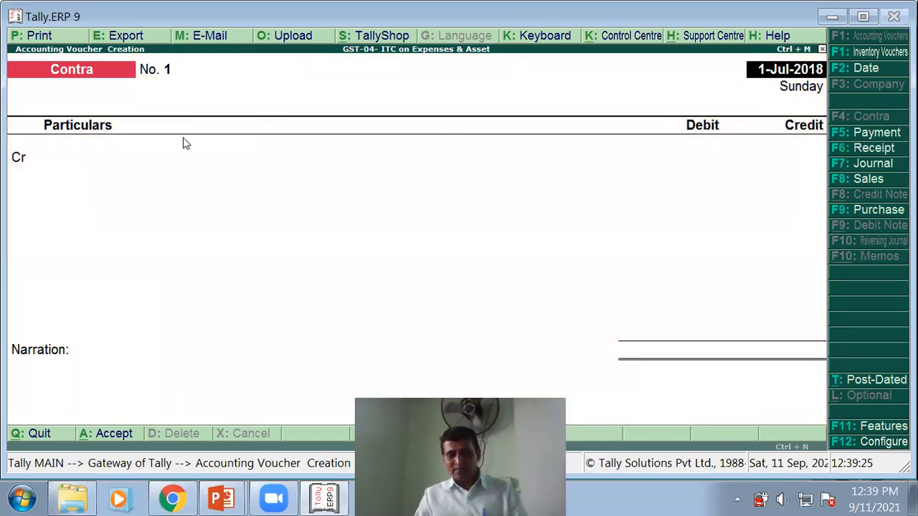
pyautogui.press('Return')
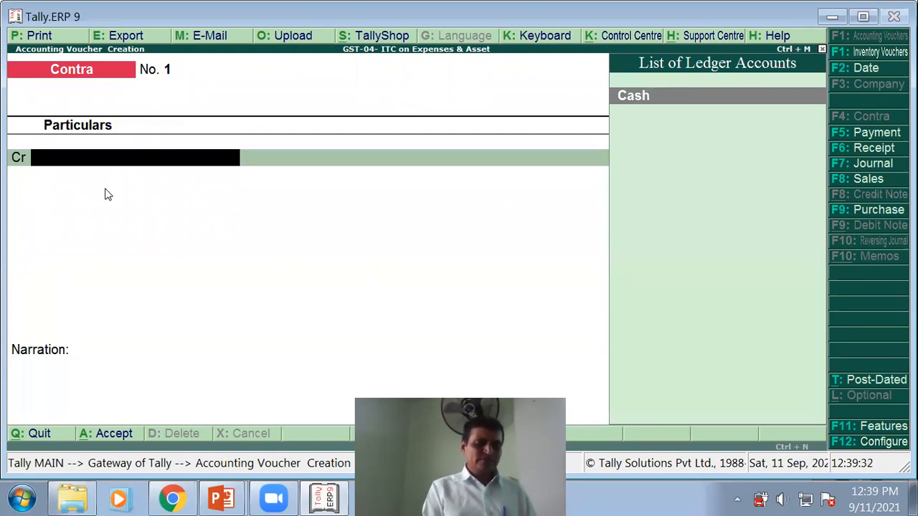
pyautogui.hotkey('alt', 'c')
pyautogui.write('Ba')
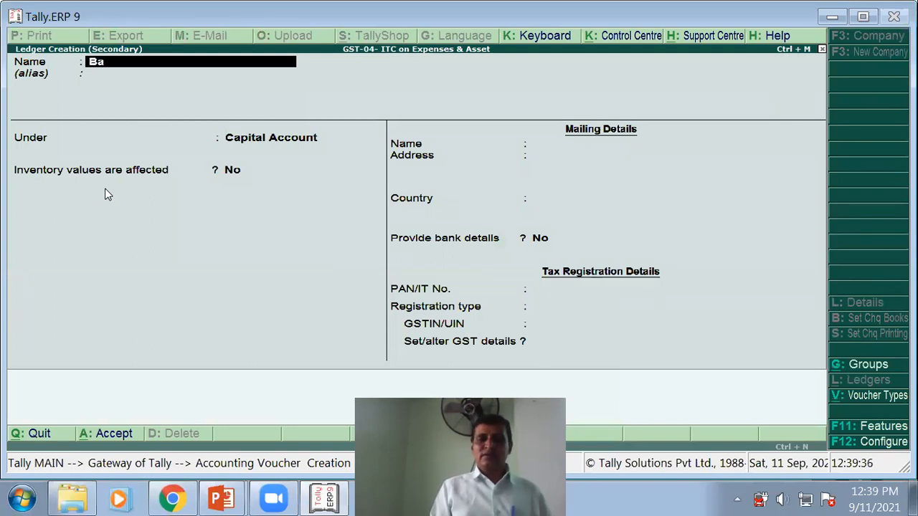
pyautogui.press('Escape')
pyautogui.press('Escape')
pyautogui.write('y')
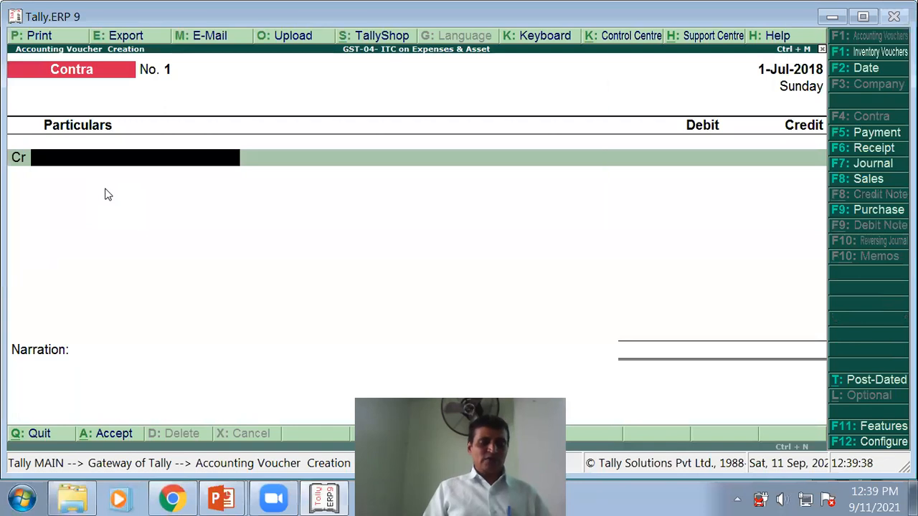
pyautogui.write('C')
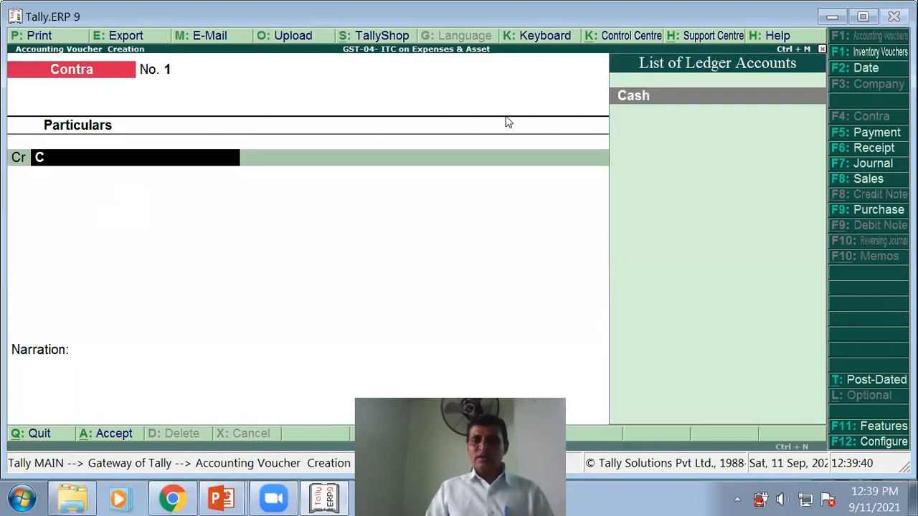
pyautogui.click(678, 97)
pyautogui.write('1,00,000')
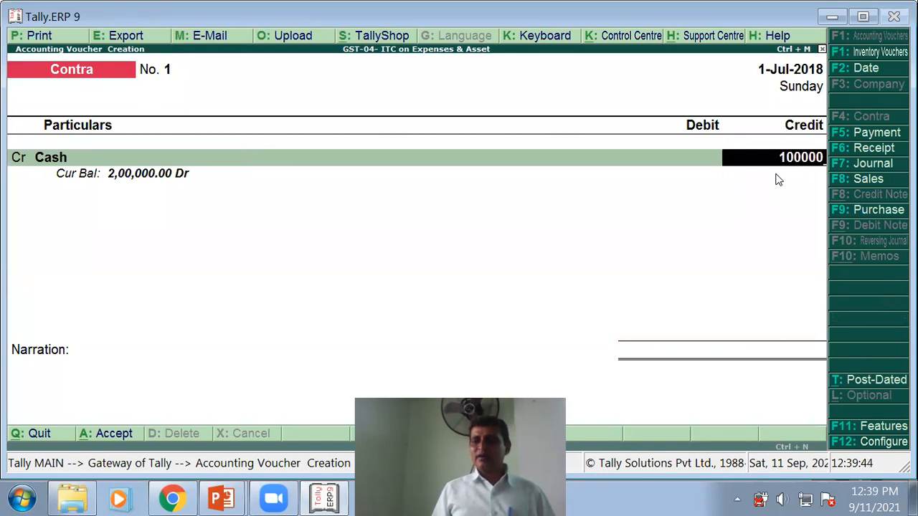
pyautogui.press('Return')
pyautogui.press('Return')
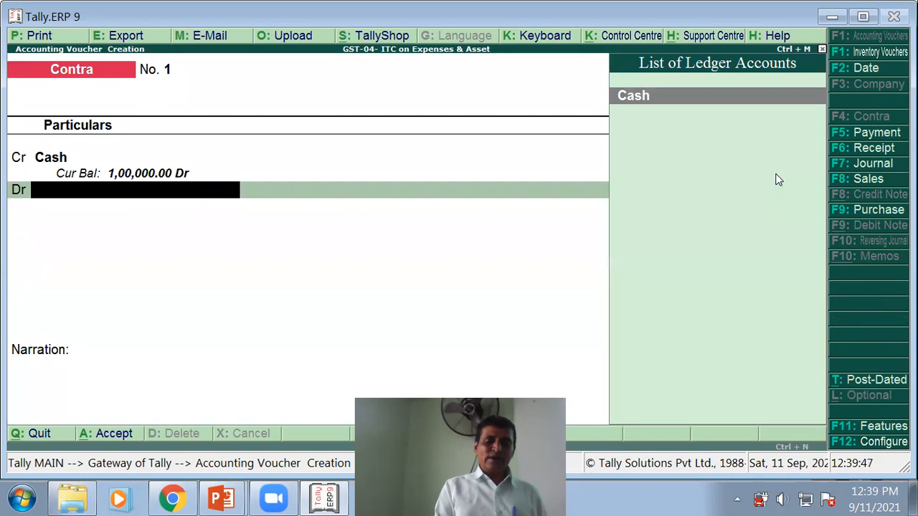
# - Create a Bank A/c ledger under Bank Accounts, leaving bank details and GSTIN blank
pyautogui.hotkey('alt', 'c')
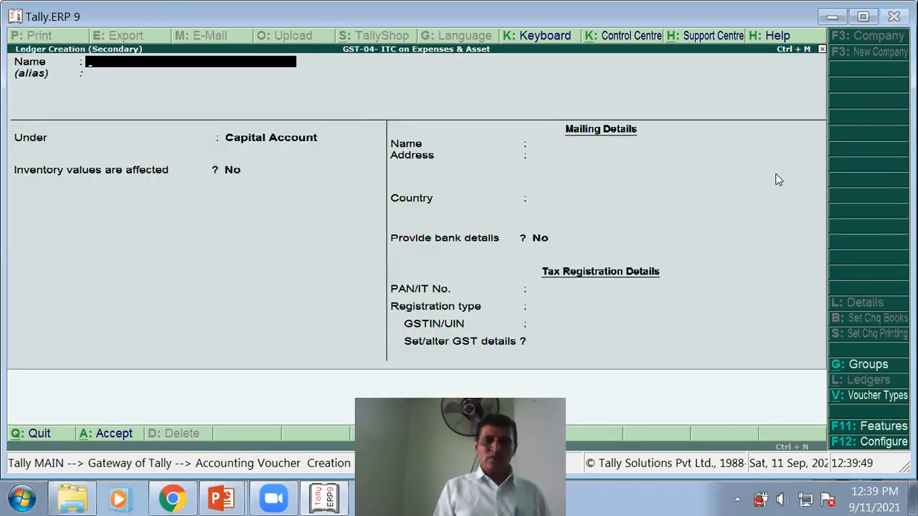
pyautogui.write('Bank A/c')
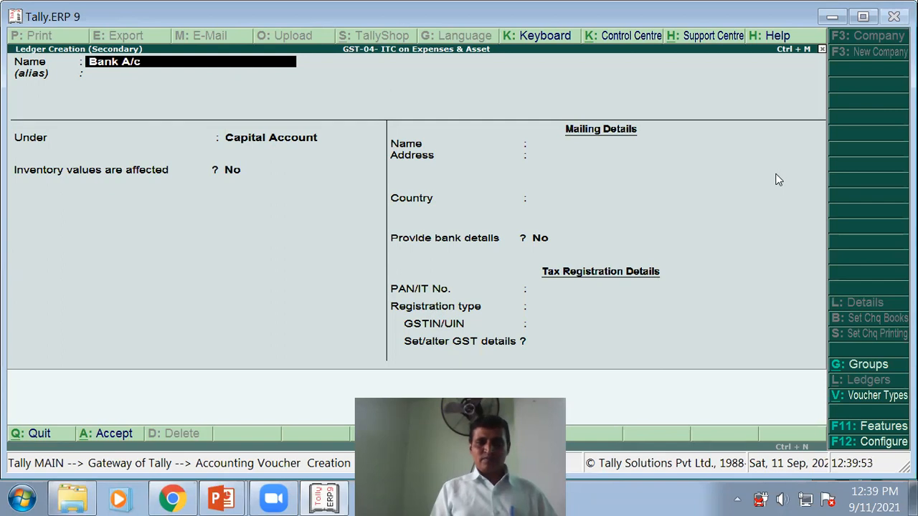
pyautogui.press('Return')
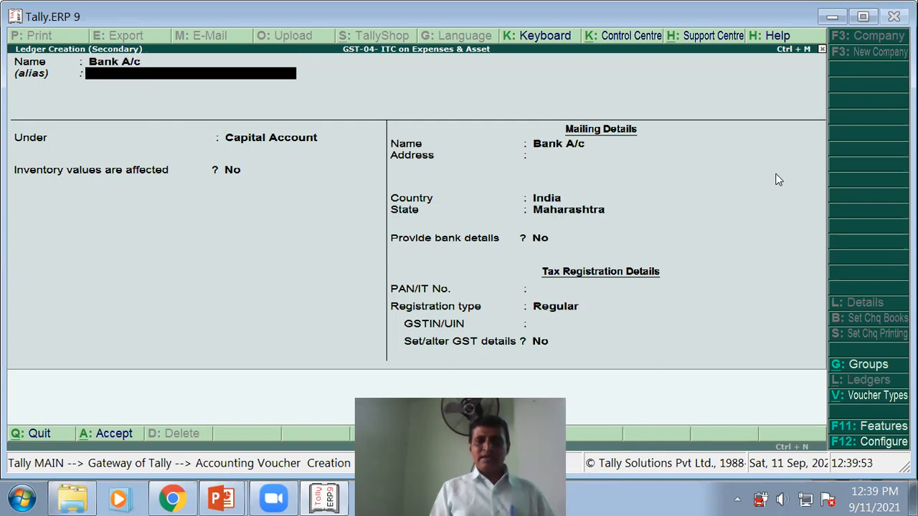
pyautogui.press('Return')
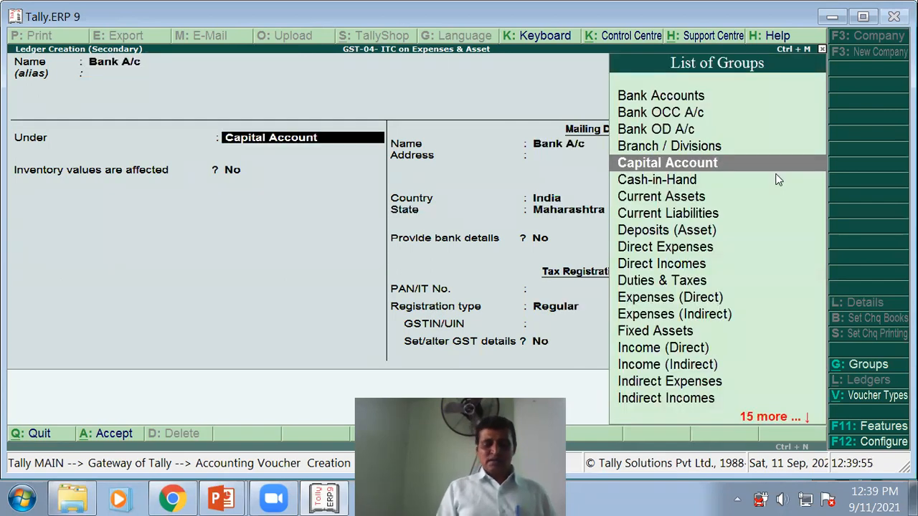
pyautogui.click(677, 97)
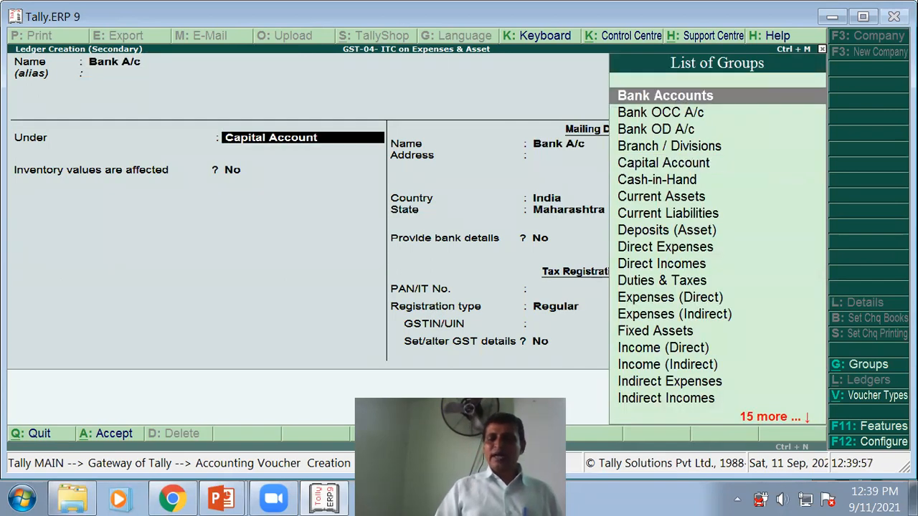
pyautogui.press('Return')
pyautogui.press('Return')
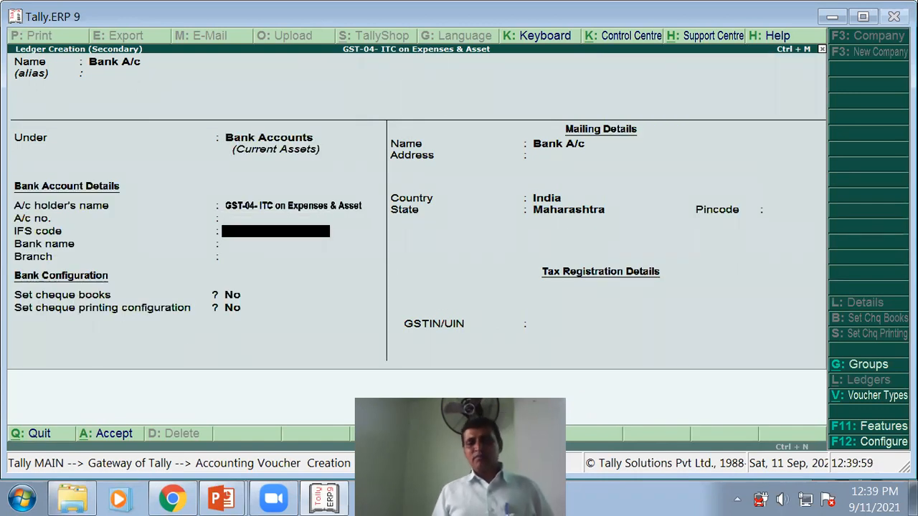
pyautogui.press('Return')
pyautogui.press('Return')
pyautogui.press('Return')
pyautogui.press('Return')
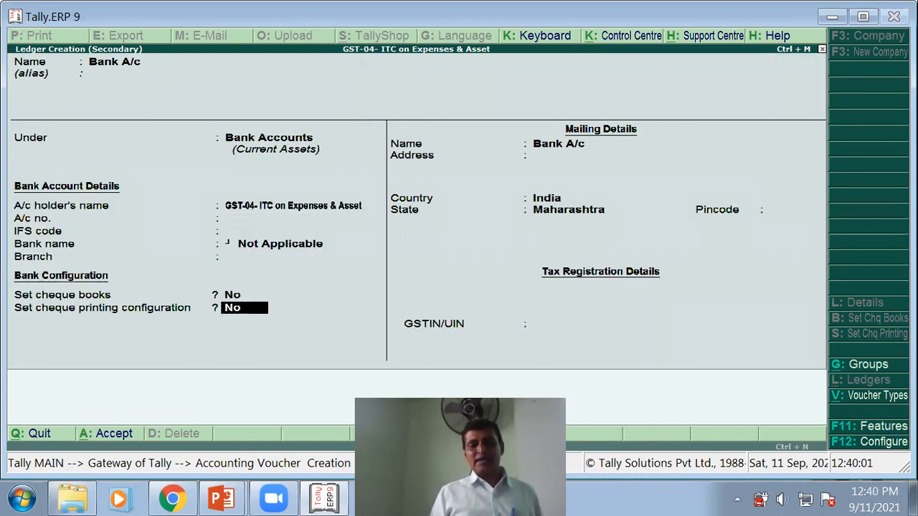
pyautogui.press('Return')
pyautogui.press('Return')
pyautogui.press('Return')
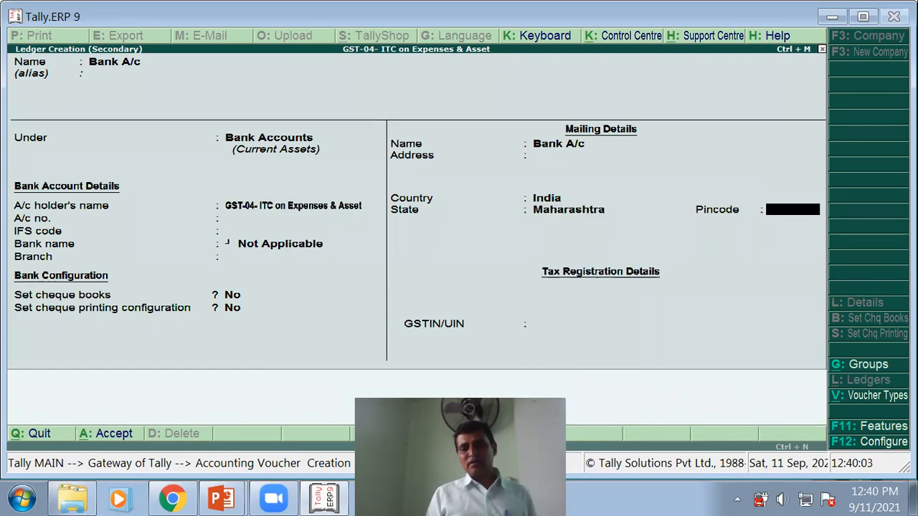
pyautogui.press('Return')
pyautogui.press('Return')
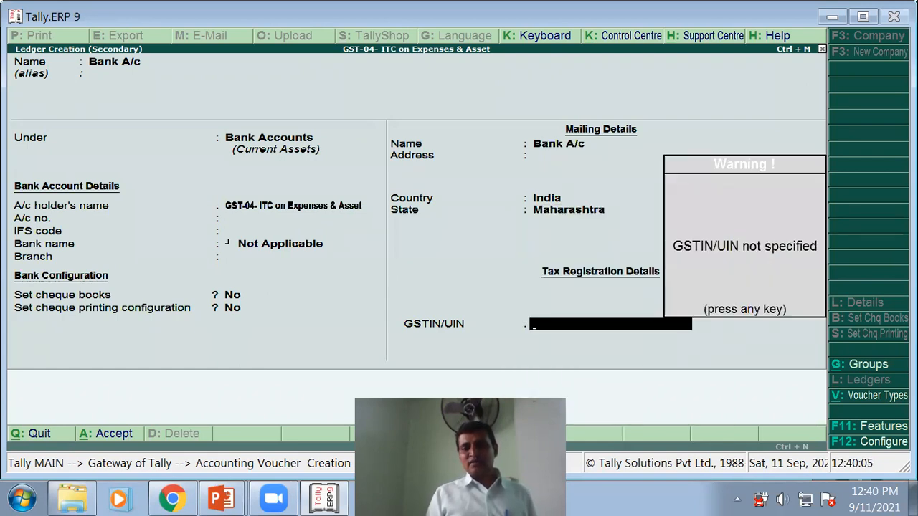
pyautogui.press('Return')
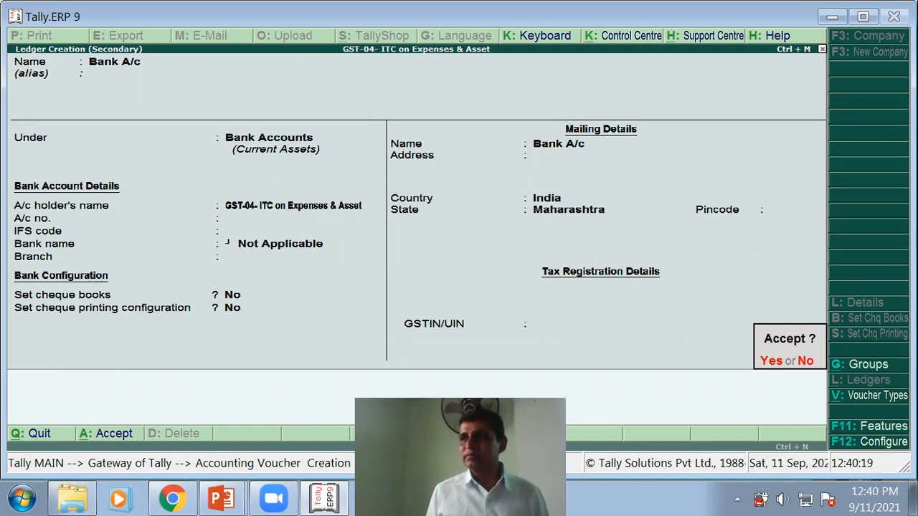
pyautogui.press('Return')
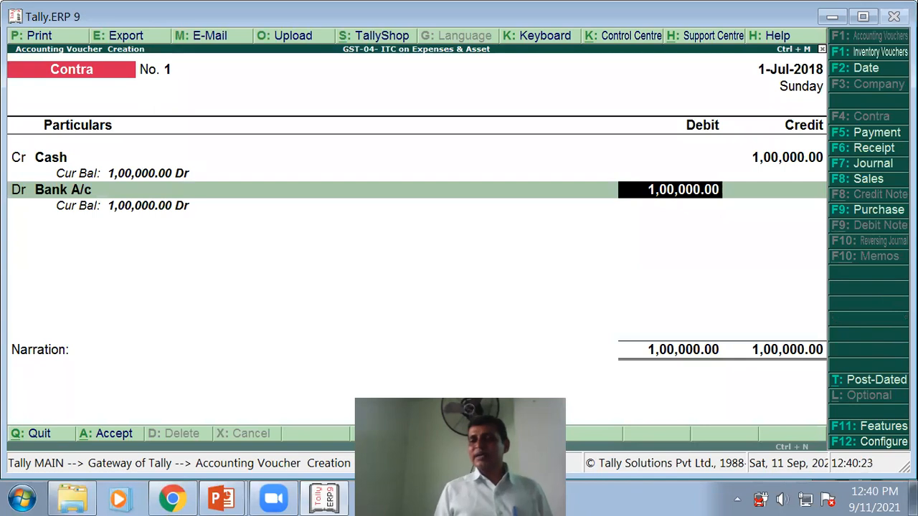
# - Accept the 1,00,000 debit to Bank A/c without entering note denominations
pyautogui.press('Return')
pyautogui.press('Return')
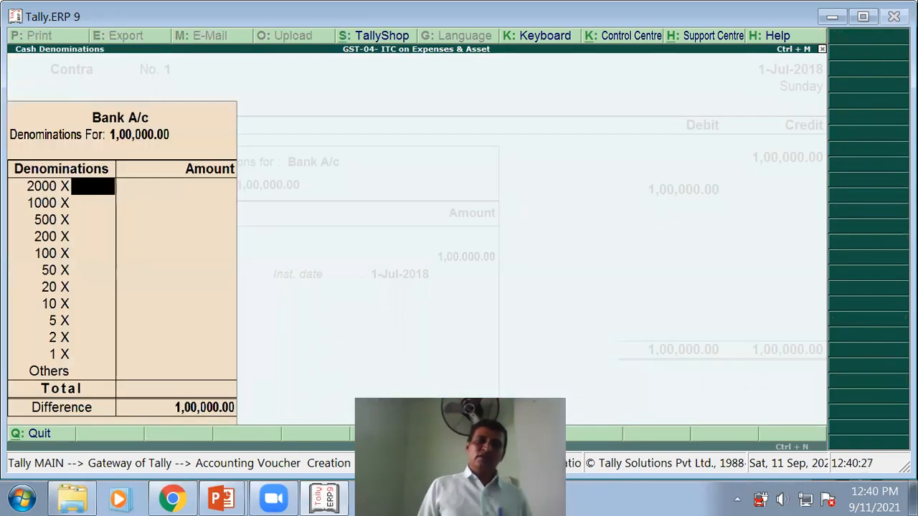
pyautogui.press('Return')
pyautogui.press('Return')
pyautogui.press('Return')
pyautogui.press('Return')
pyautogui.press('Return')
pyautogui.press('Return')
pyautogui.press('Return')
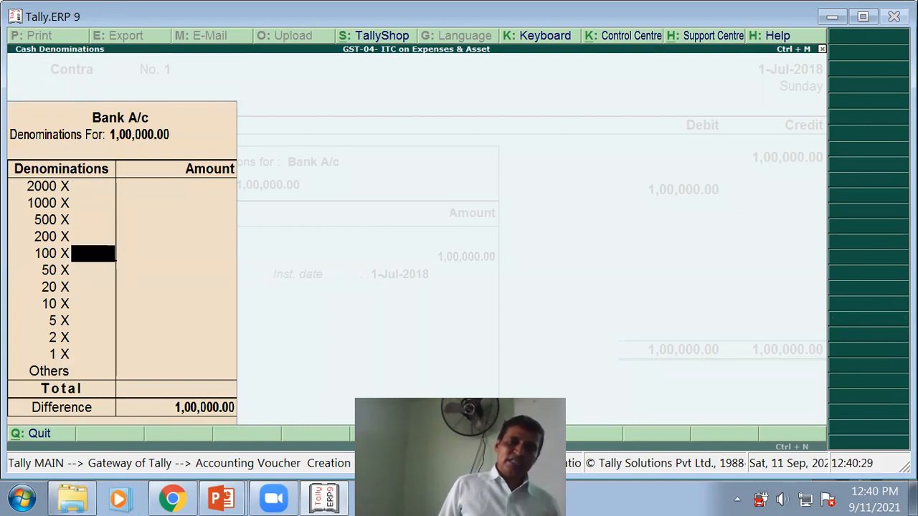
pyautogui.press('Return')
pyautogui.press('Return')
pyautogui.press('Return')
pyautogui.press('Return')
pyautogui.press('Return')
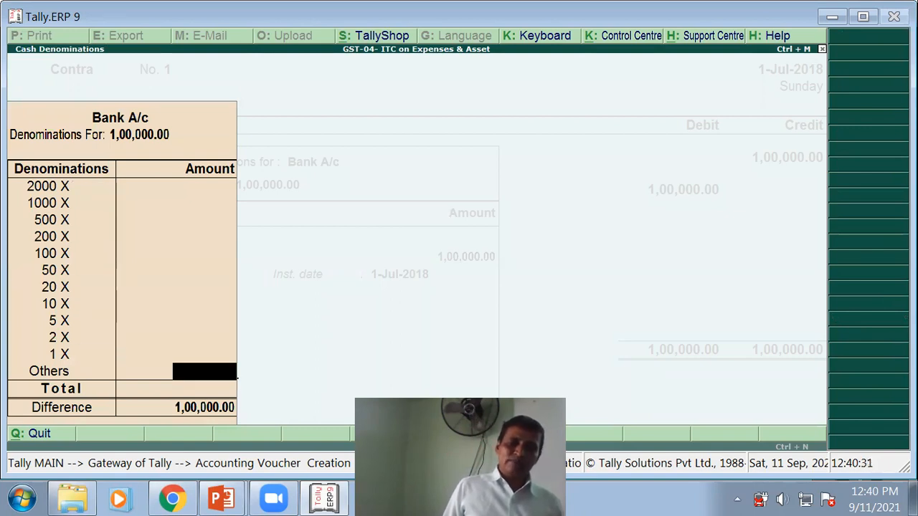
pyautogui.press('Return')
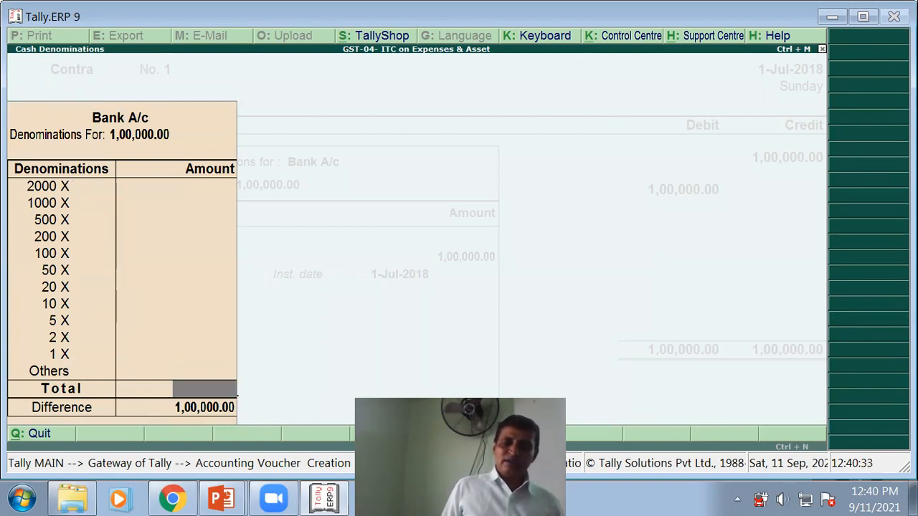
pyautogui.press('Return')
pyautogui.press('Return')
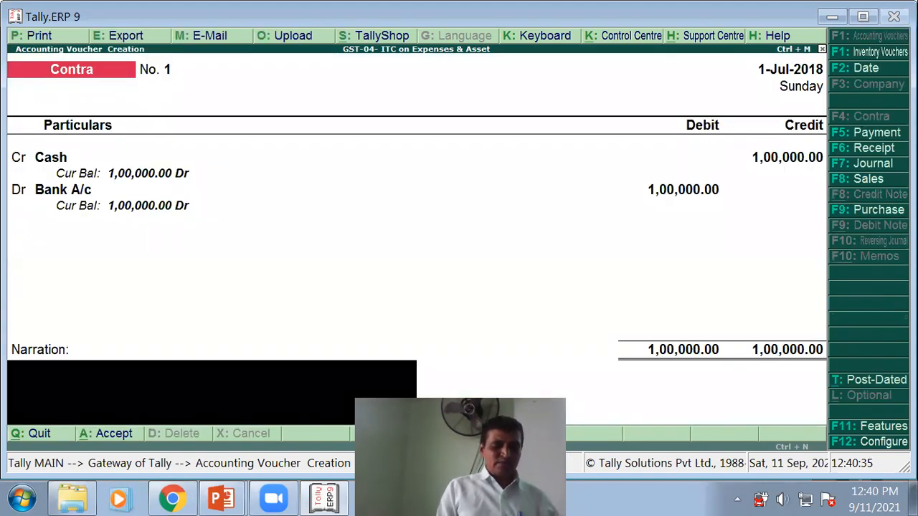
# - Enter the narration 'Being Cash Deposited into bank' and save Contra No. 1
pyautogui.write('Cash Deposit')
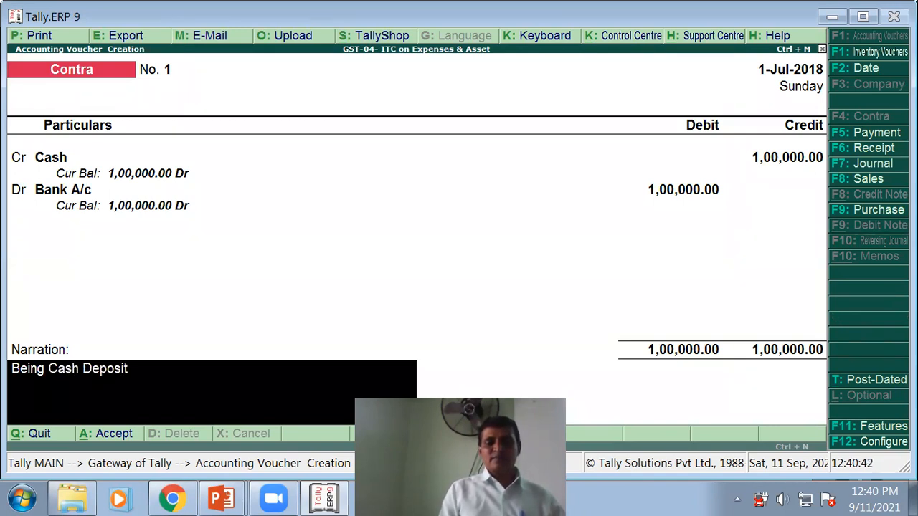
pyautogui.write('ed ito')
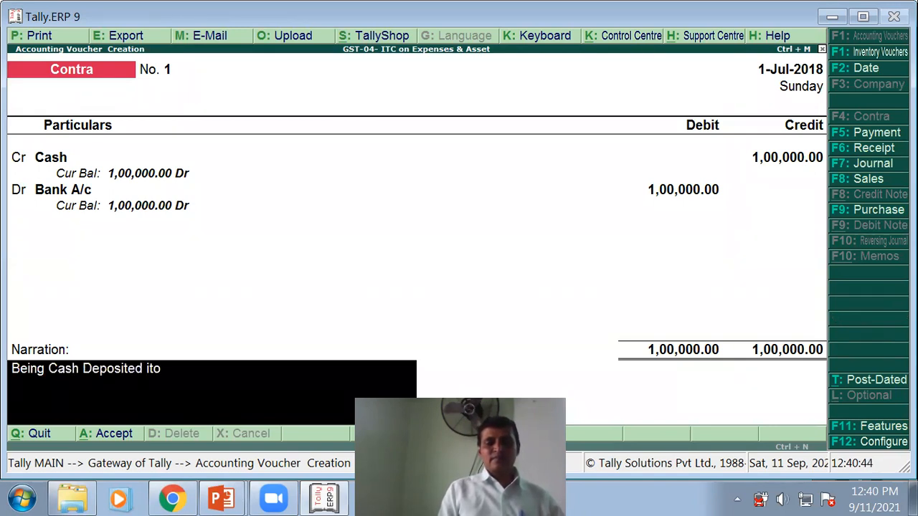
pyautogui.press('BackSpace')
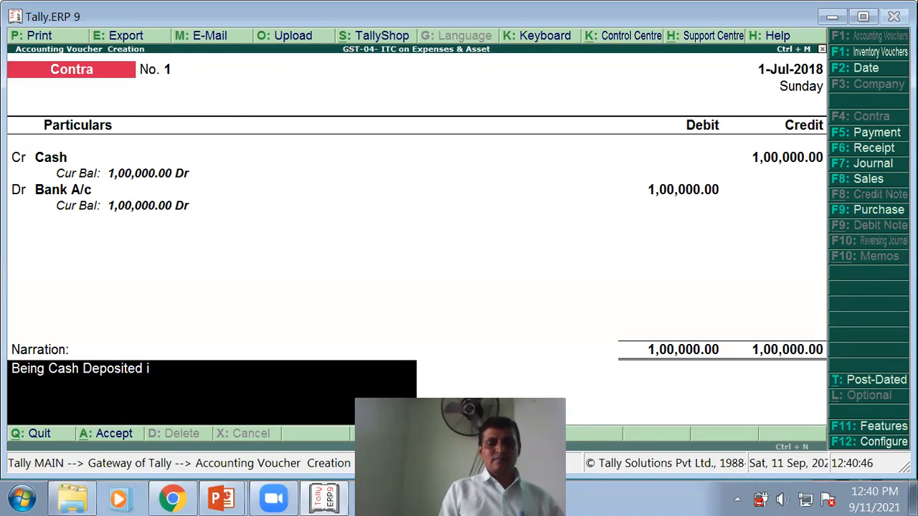
pyautogui.write('nto bank')
pyautogui.press('Return')
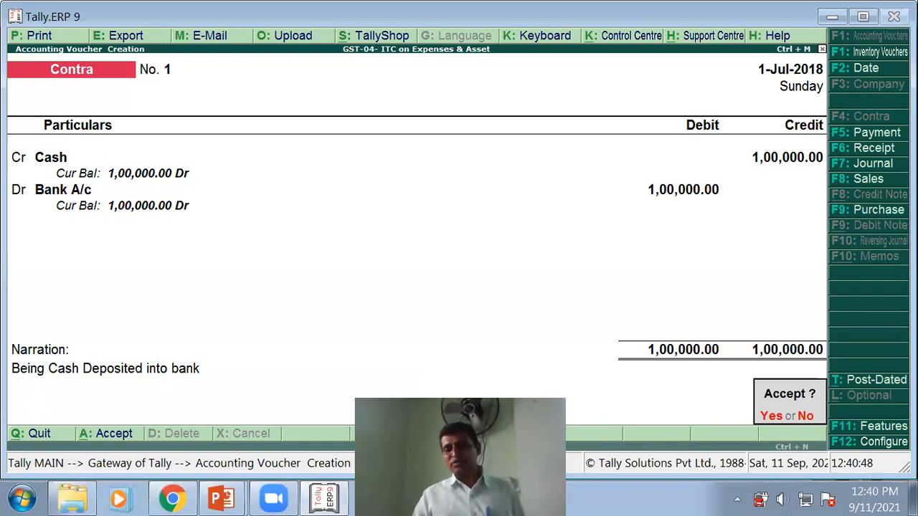
pyautogui.click(779, 421)
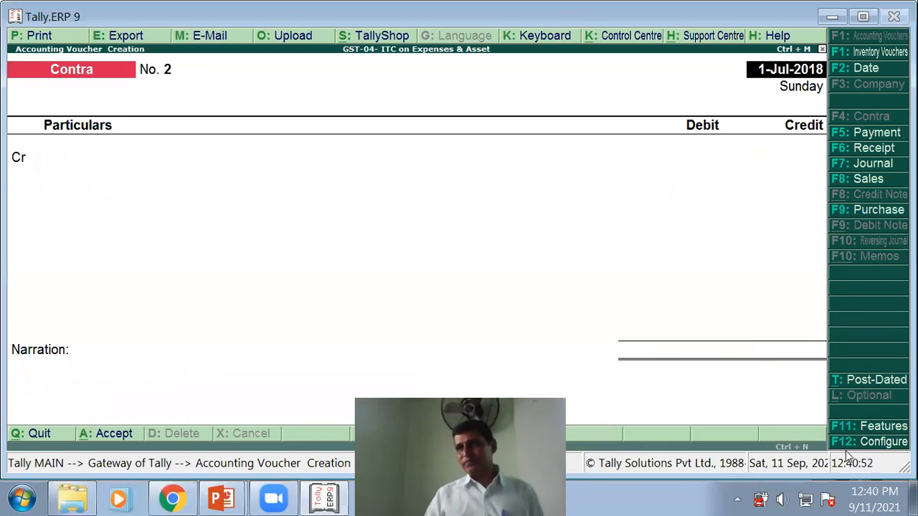
pyautogui.hotkey('alt', 'Tab')
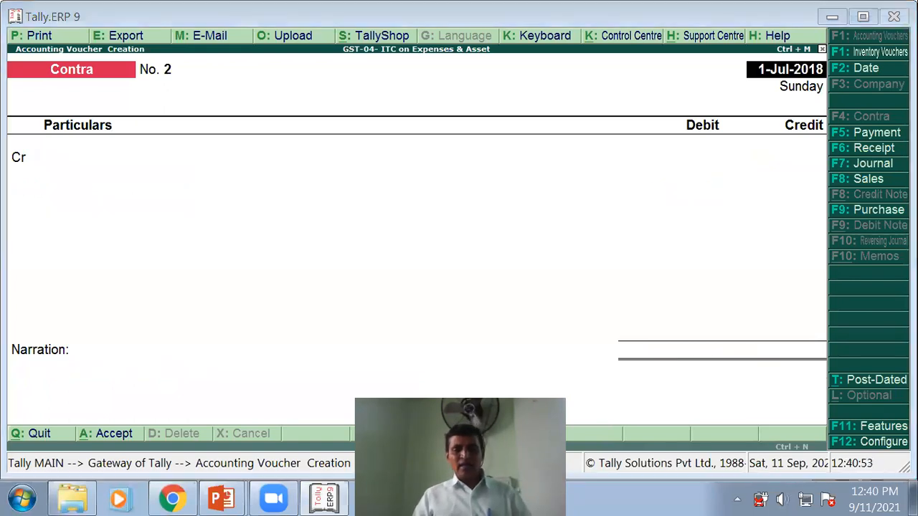
# - Advance to the slide for the 02/07/2018 purchase of 5 laptops
pyautogui.press('Right')
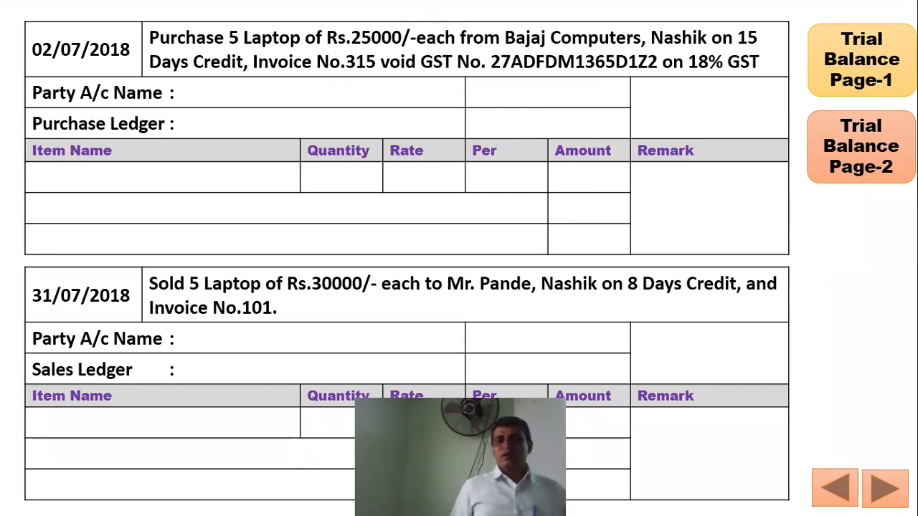
# - Reveal the purchase details: Bajaj Computers A/c, Purchase A/c, 5 laptops for 125000, CGST and SGST 11250
pyautogui.press('Right')
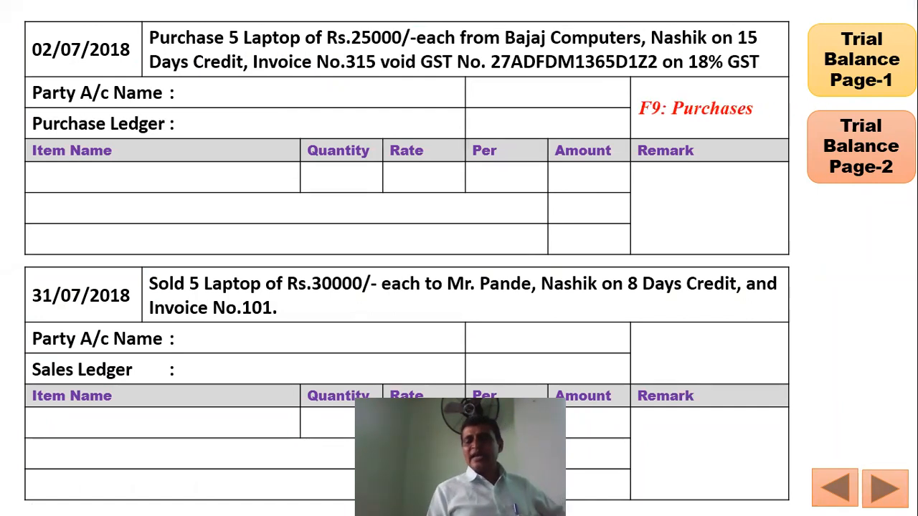
pyautogui.press('Right')
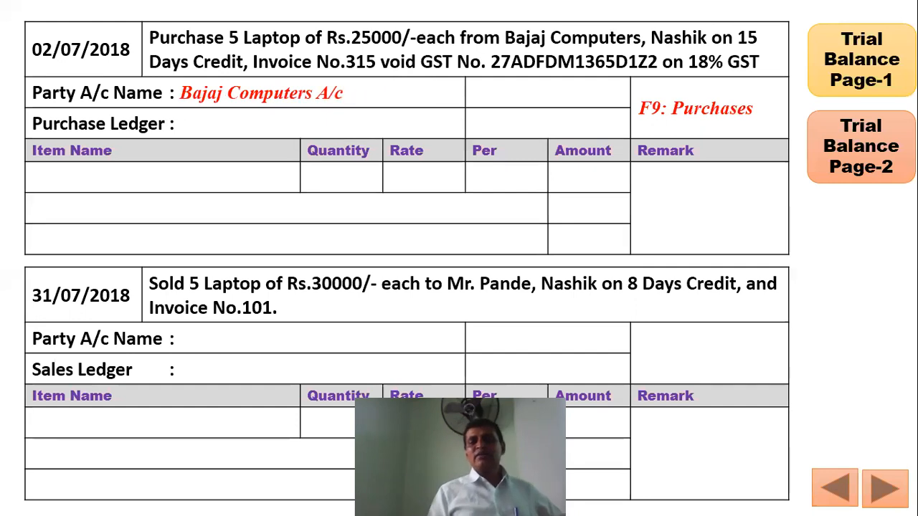
pyautogui.press('Right')
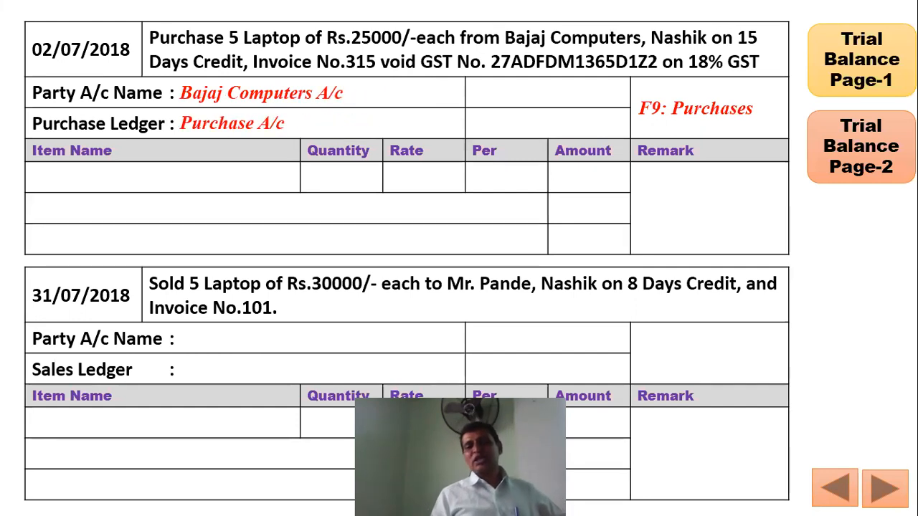
pyautogui.press('Right')
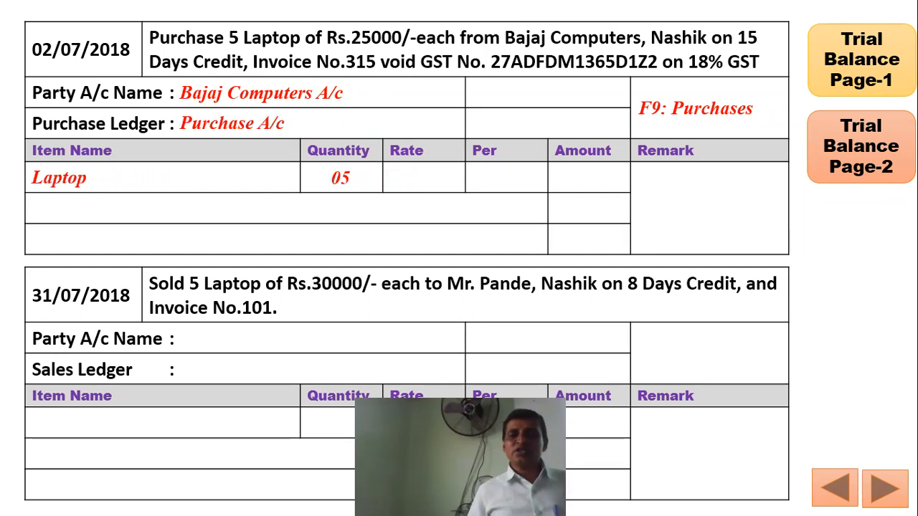
pyautogui.press('Right')
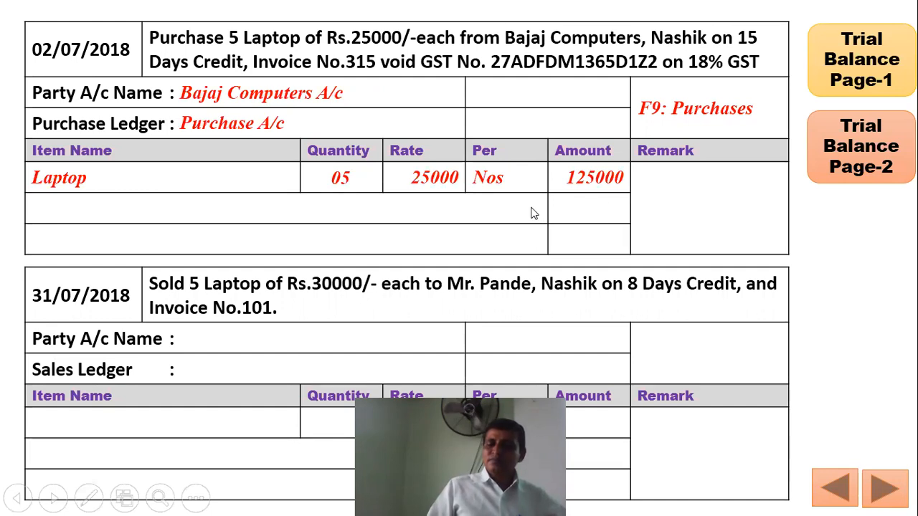
pyautogui.click(531, 213)
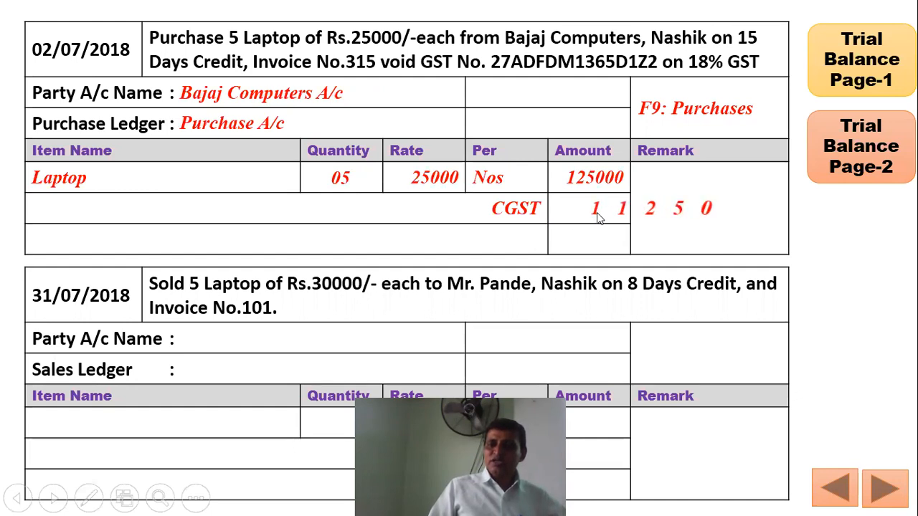
pyautogui.click(540, 241)
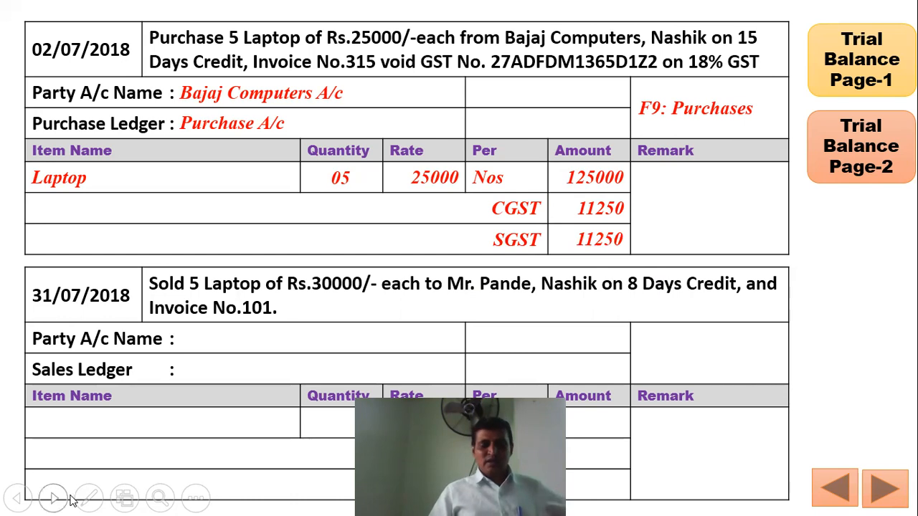
pyautogui.press('super')
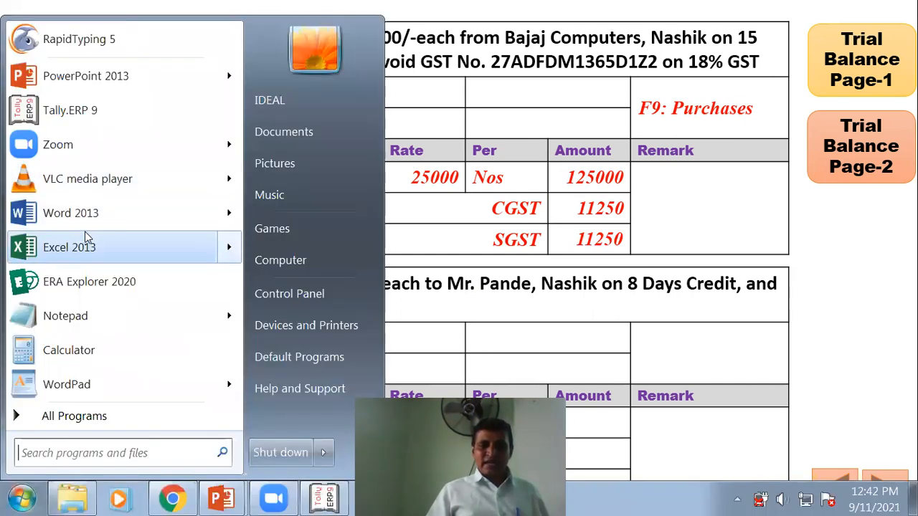
# - In Calculator, compute 18% of 125000 as 22500 and halve it to 11250
pyautogui.click(72, 351)
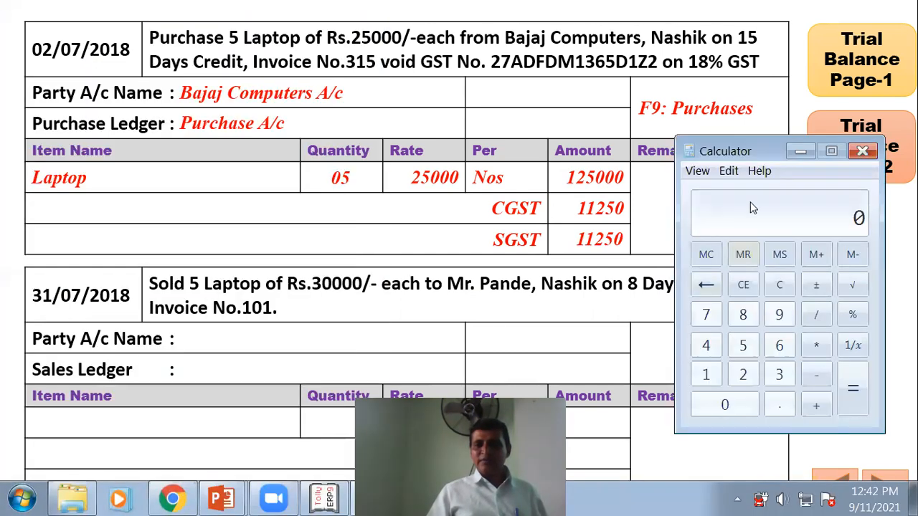
pyautogui.moveTo(738, 142); pyautogui.dragTo(270, 109)
pyautogui.write('125000')
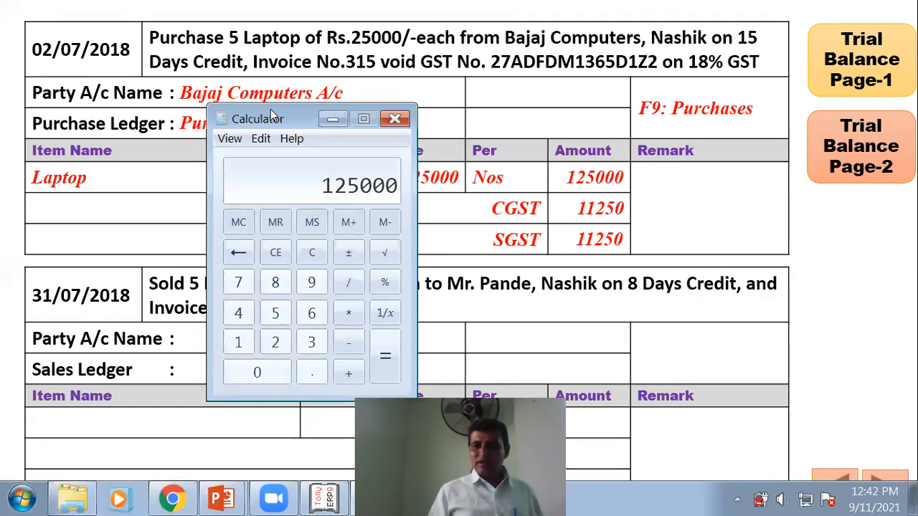
pyautogui.write('/100')
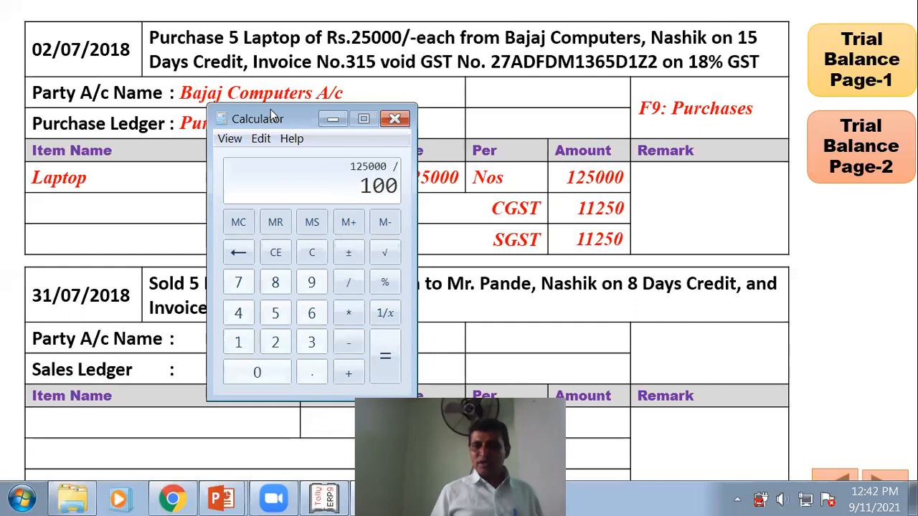
pyautogui.write('*18')
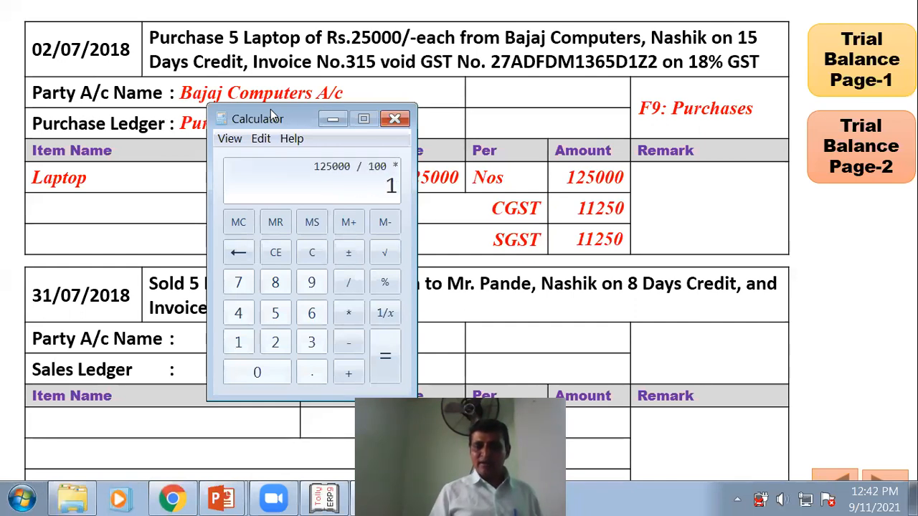
pyautogui.press('Return')
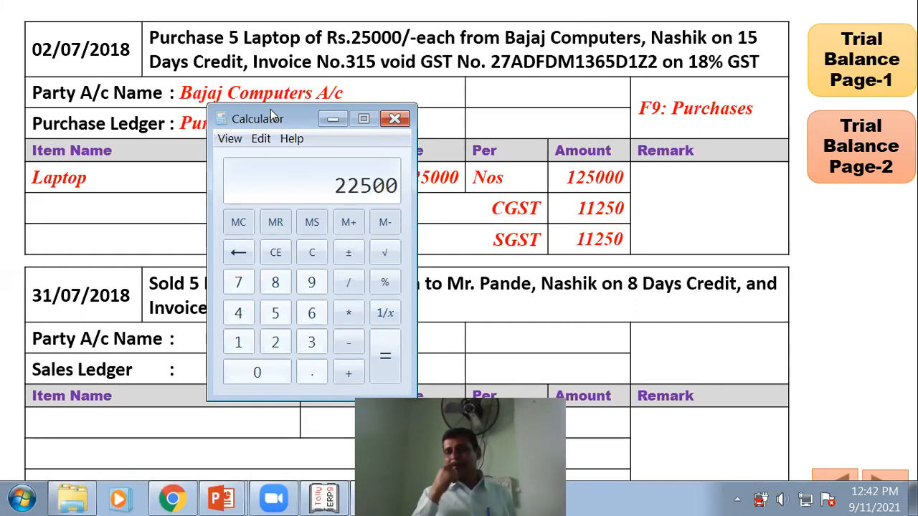
pyautogui.press('/')
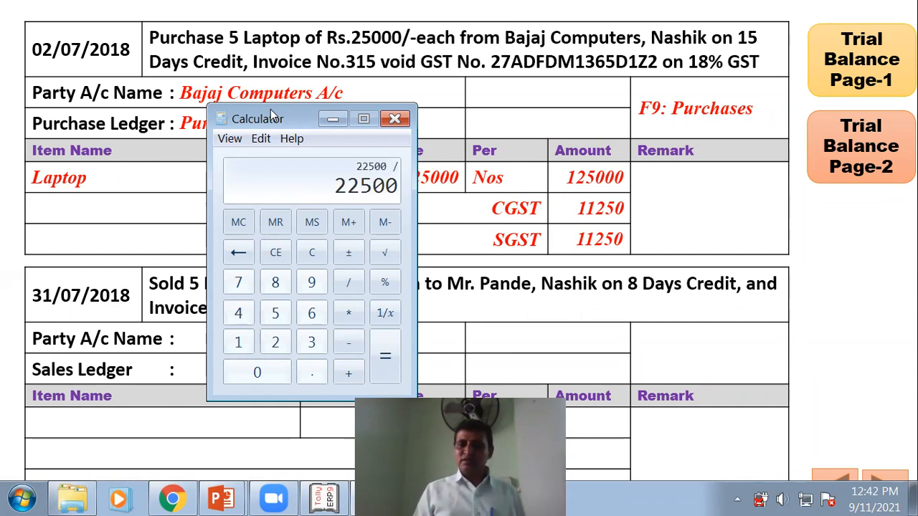
pyautogui.write('2')
pyautogui.press('Return')
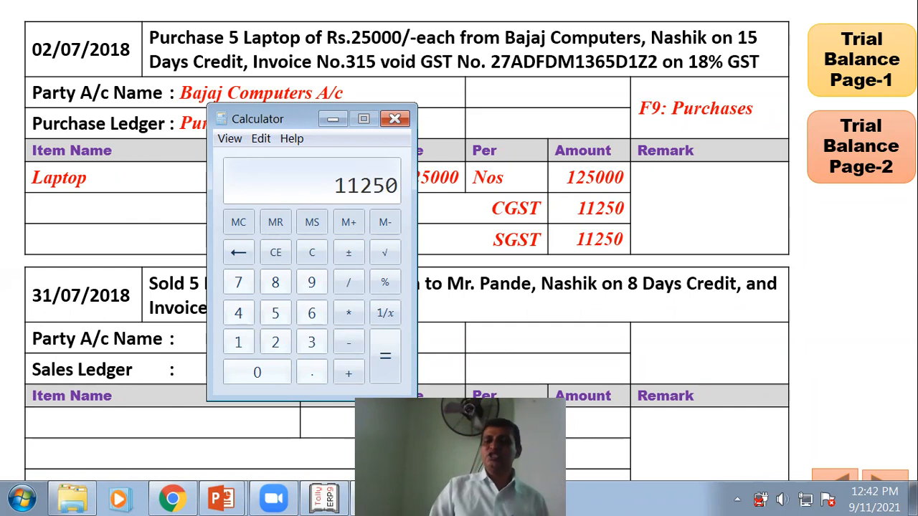
pyautogui.click(395, 118)
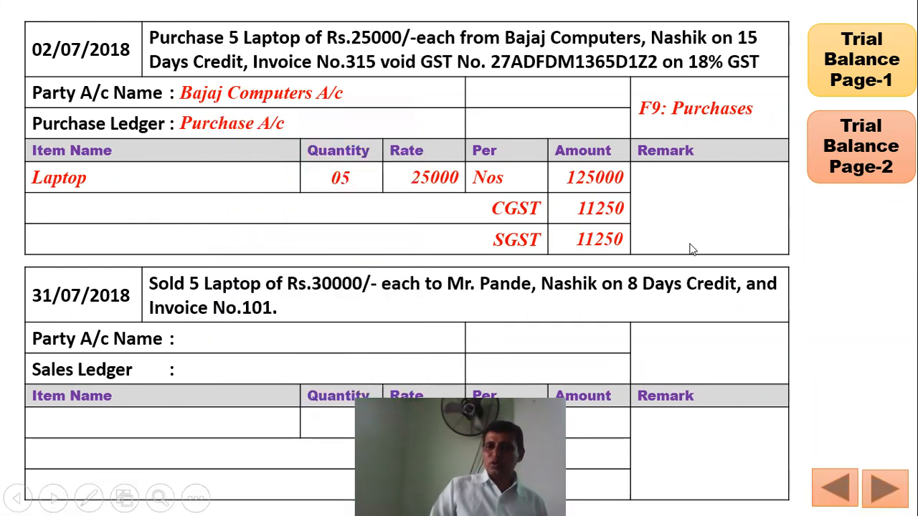
# - Reveal the Total Bill Amt. 1,47,500 on the slide and return to Tally
pyautogui.click(523, 214)
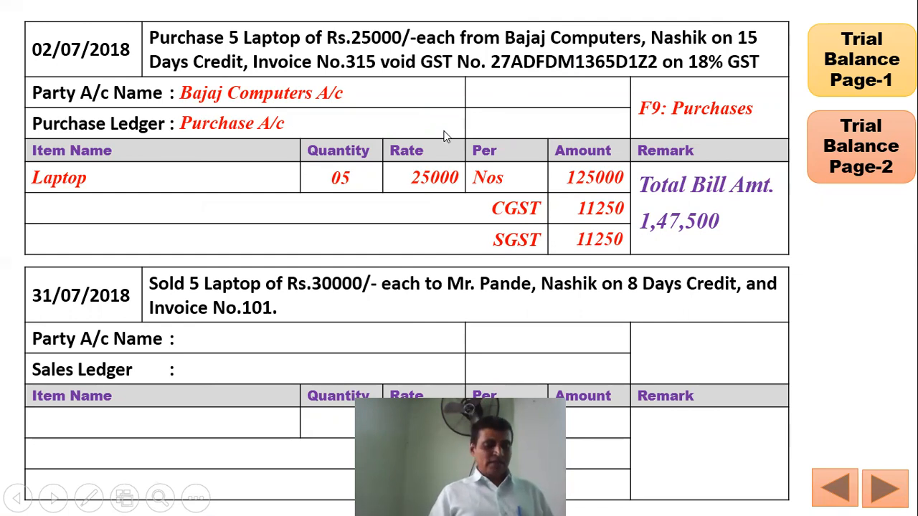
pyautogui.hotkey('alt', 'Tab')
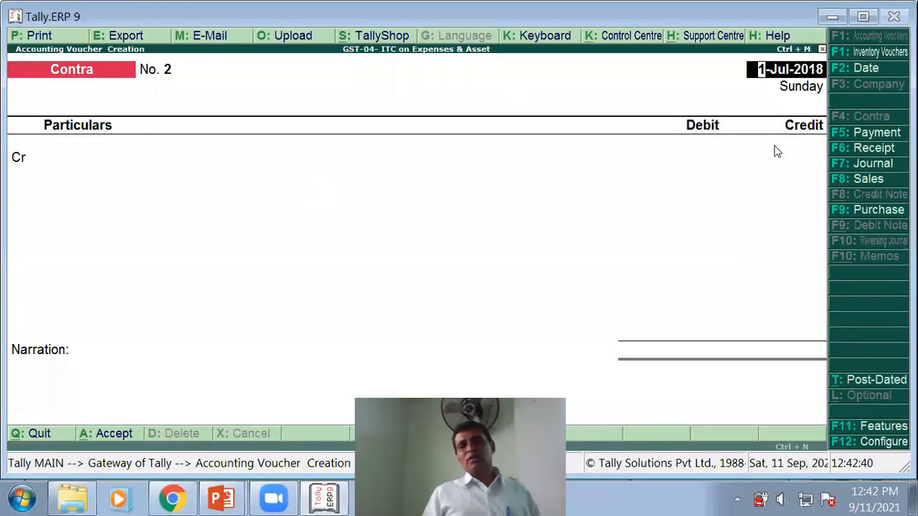
# - Switch to a Purchase voucher dated 2-Jul-2018
pyautogui.click(859, 209)
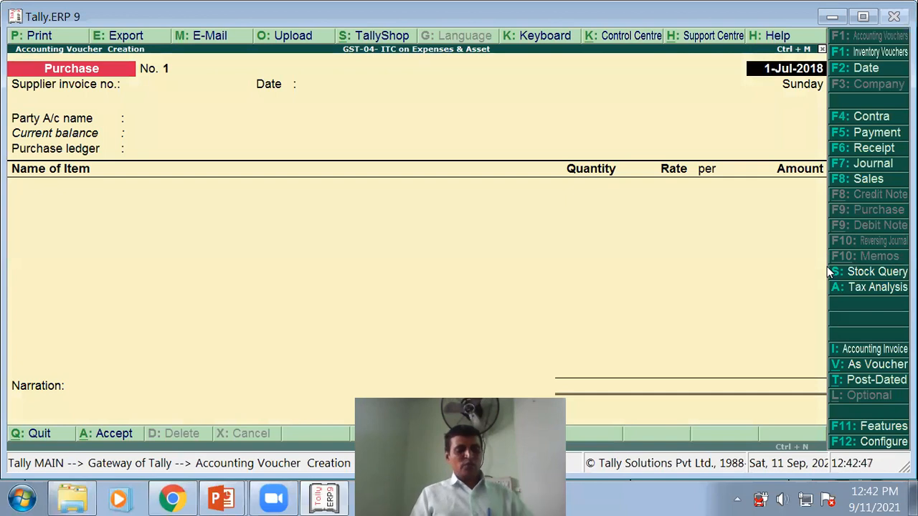
pyautogui.press('F2')
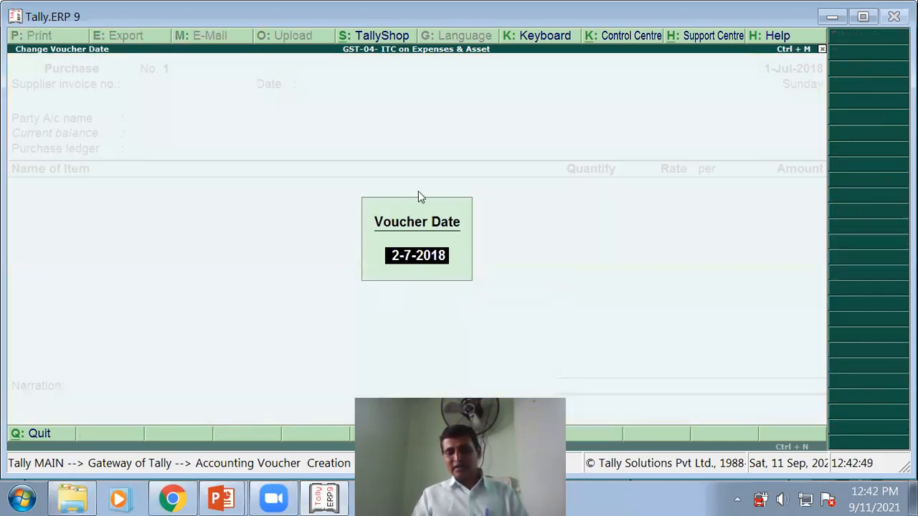
pyautogui.press('Return')
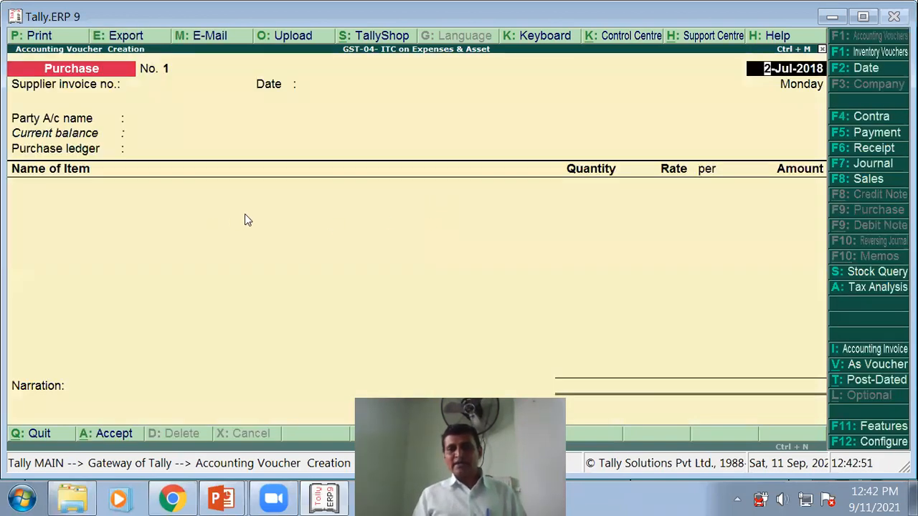
pyautogui.press('Return')
# - Enter supplier invoice number 315 and begin creating a new party ledger with Alt+C
pyautogui.hotkey('alt', 'Tab')
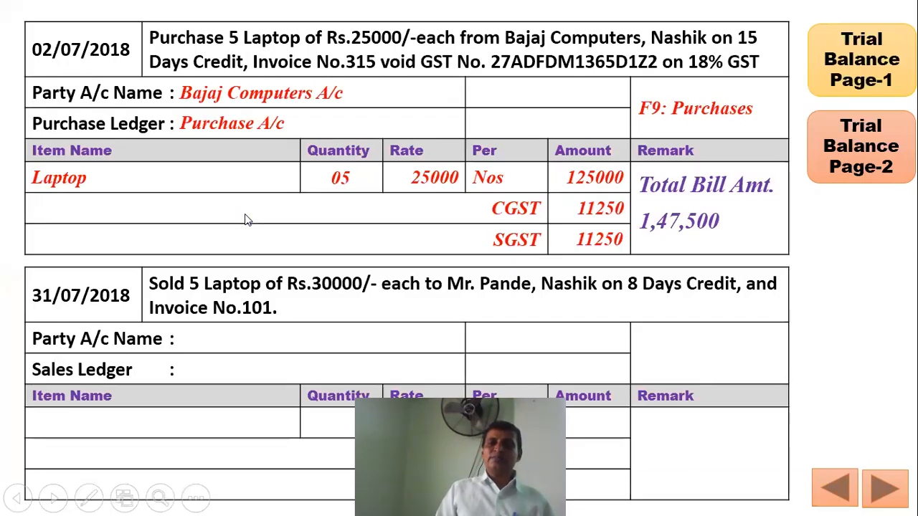
pyautogui.hotkey('alt', 'Tab')
pyautogui.write('315')
pyautogui.press('Return')
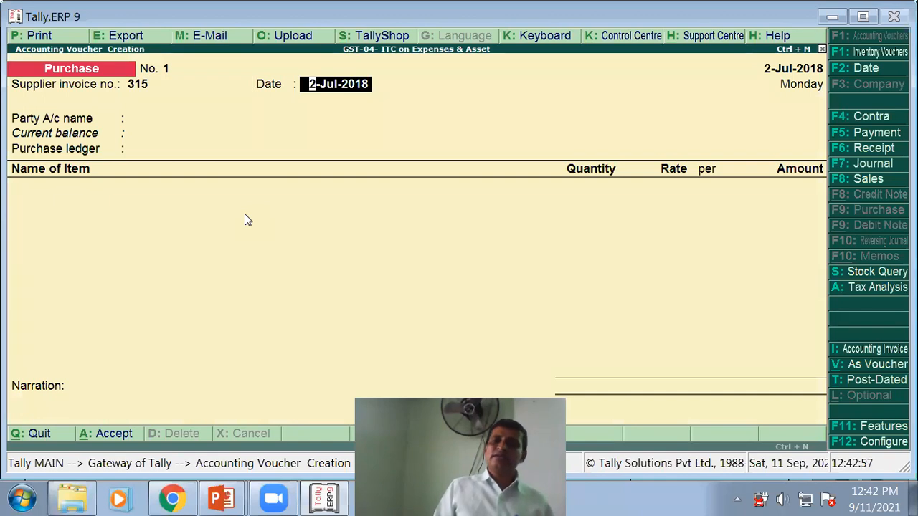
pyautogui.press('Return')
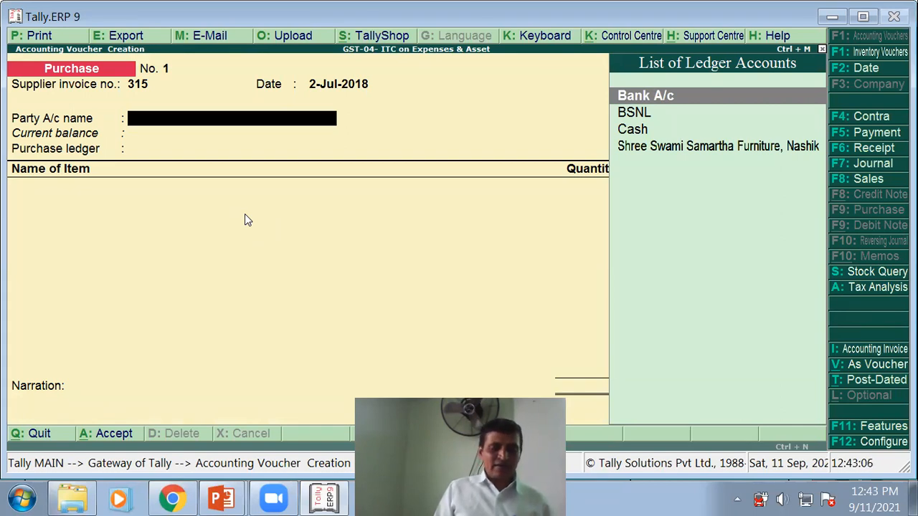
pyautogui.hotkey('alt', 'c')
# - Name the new ledger Bajaj Computer Nashik and place it under Sundry Creditors
pyautogui.write('Baaj')
pyautogui.press('BackSpace')
pyautogui.write('ja')
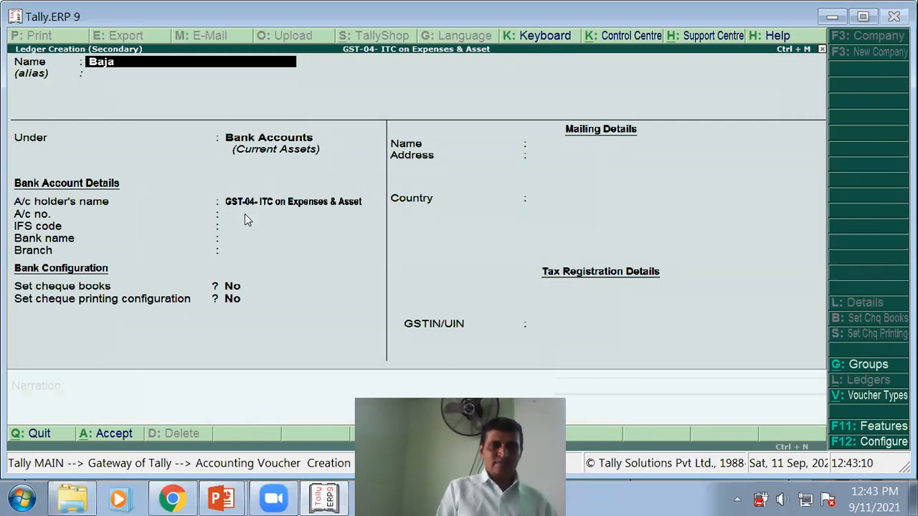
pyautogui.write('j Compu')
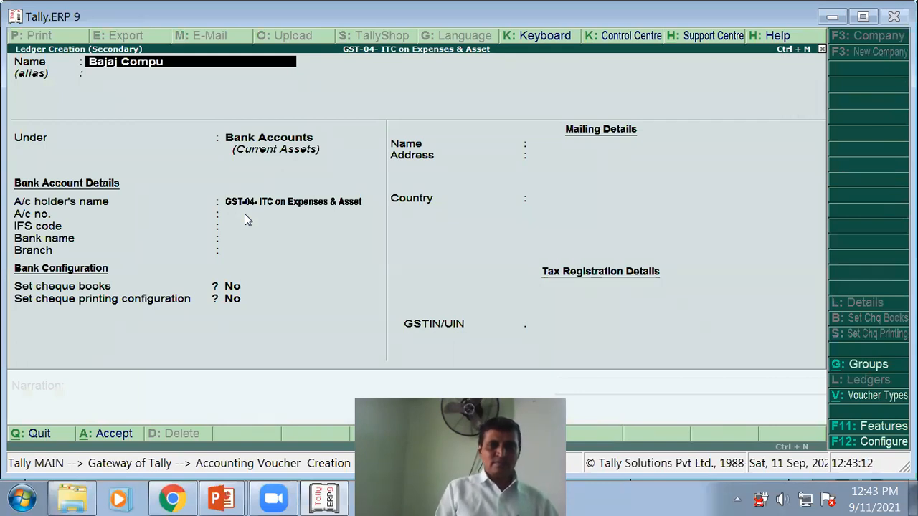
pyautogui.write('ter Nashik')
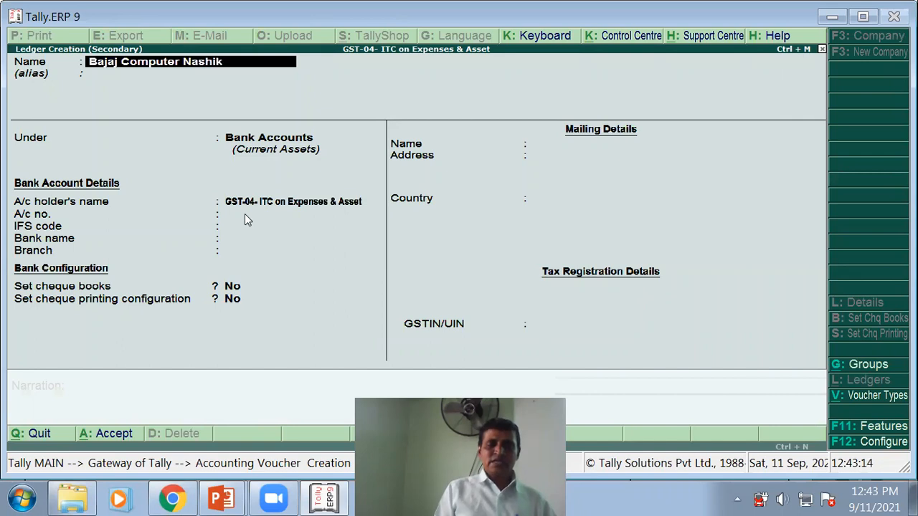
pyautogui.press('Return')
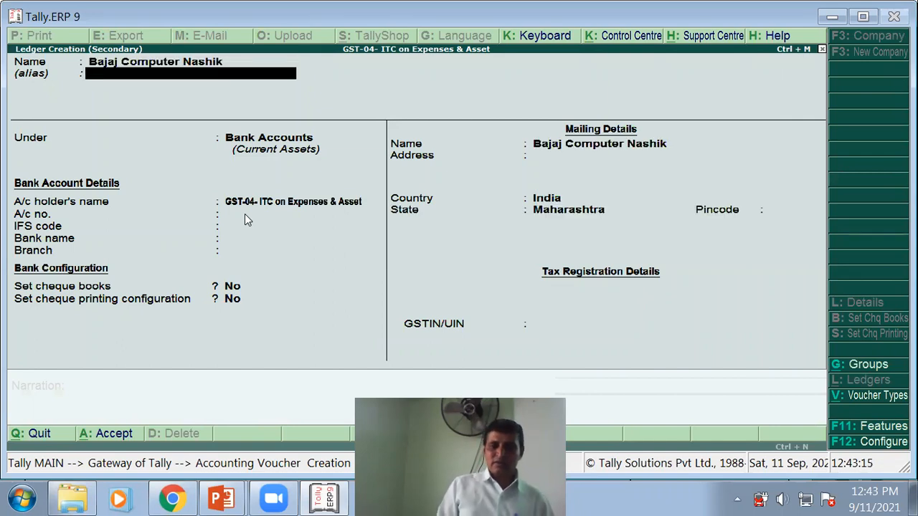
pyautogui.press('Return')
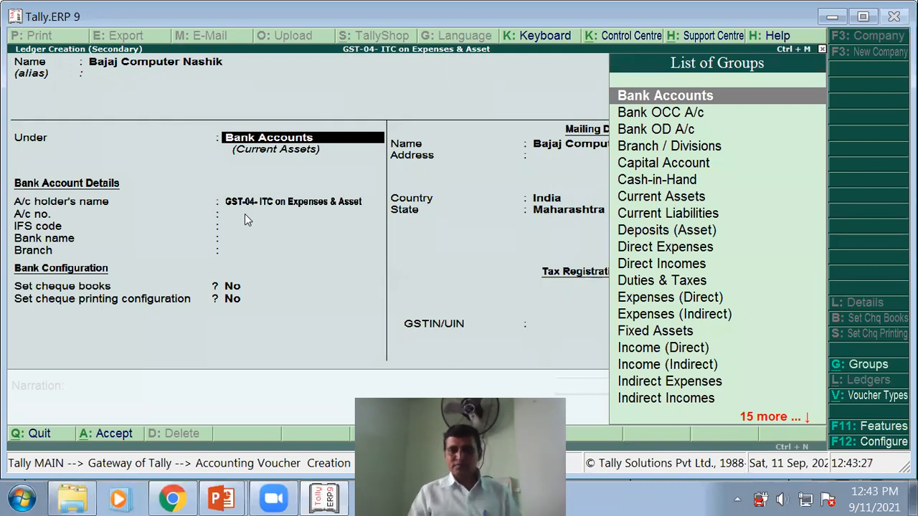
pyautogui.write('S')
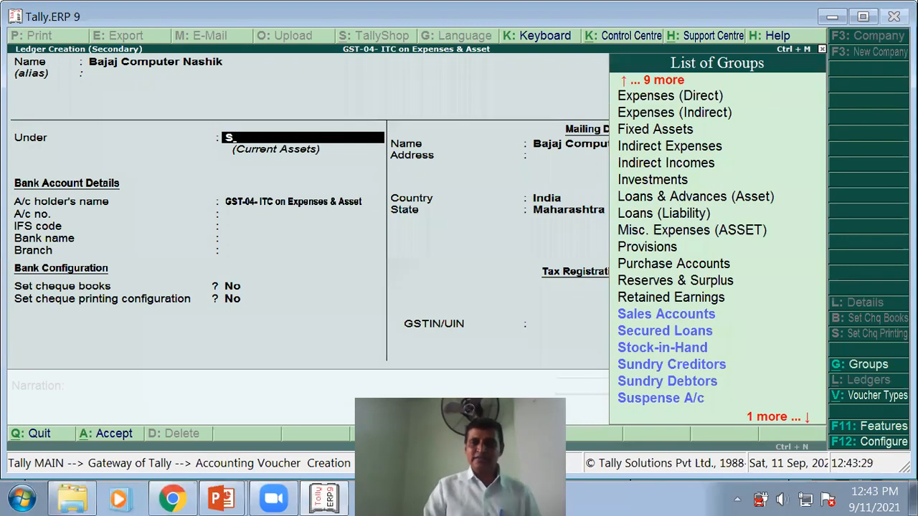
pyautogui.click(677, 366)
pyautogui.press('Return')
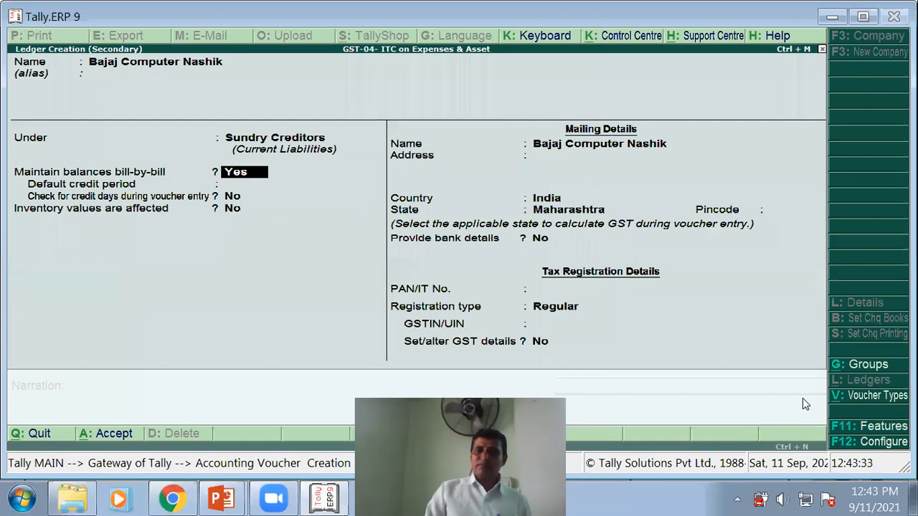
# - Keep bill-by-bill, India/Maharashtra and Regular registration, skip GSTIN, and enable GST details
pyautogui.press('Return')
pyautogui.press('Return')
pyautogui.press('Return')
pyautogui.press('Return')
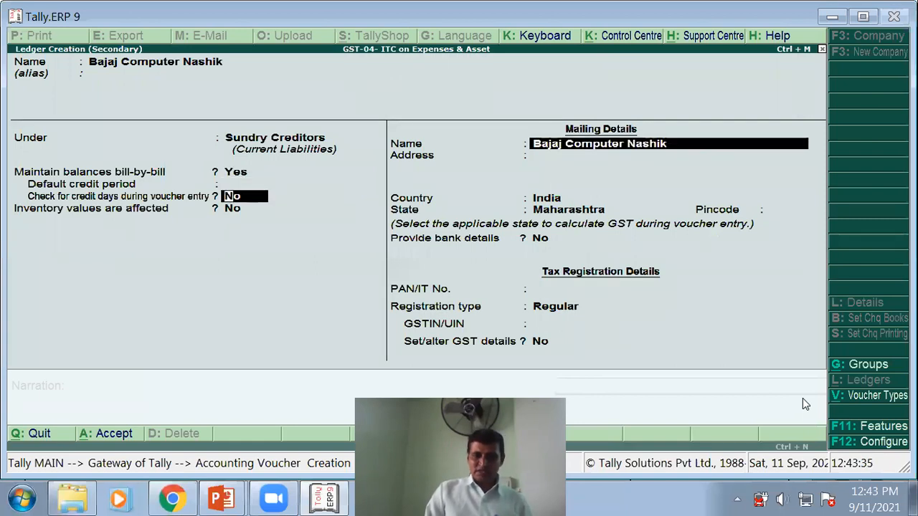
pyautogui.press('Return')
pyautogui.press('Return')
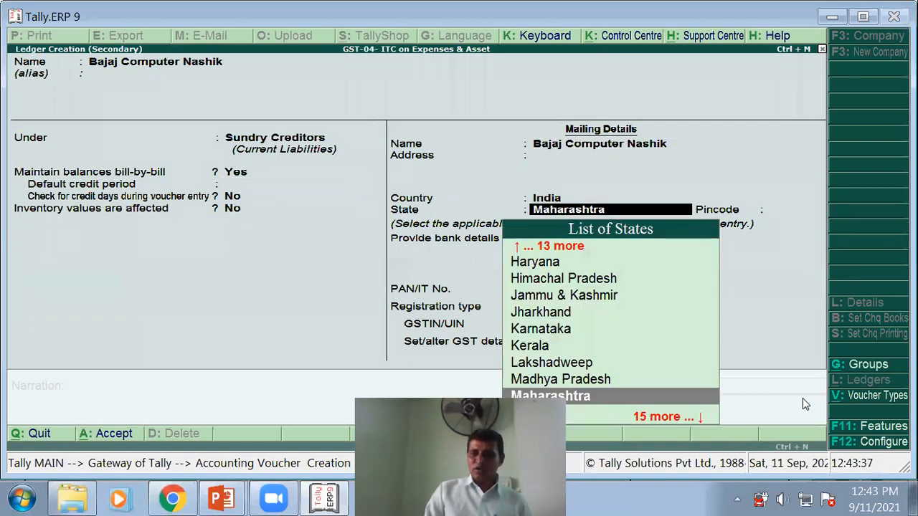
pyautogui.press('Return')
pyautogui.press('Return')
pyautogui.press('Return')
pyautogui.press('Return')
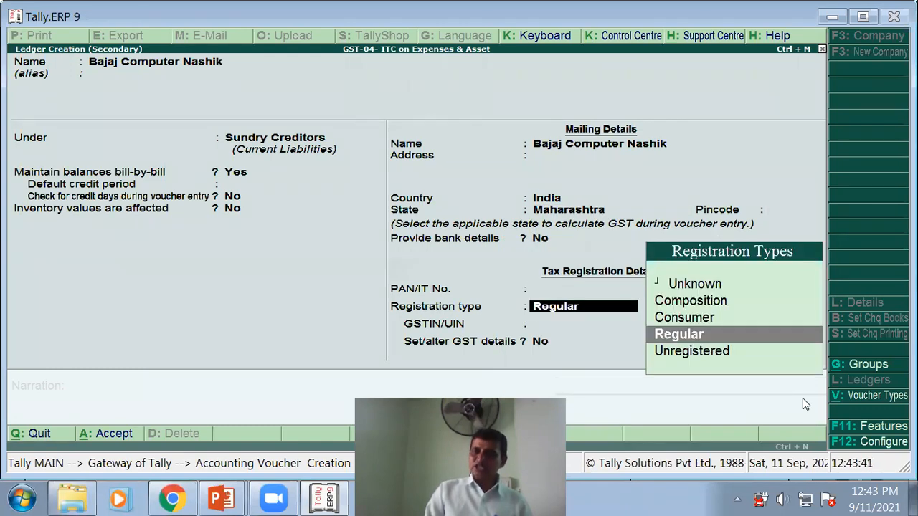
pyautogui.press('Return')
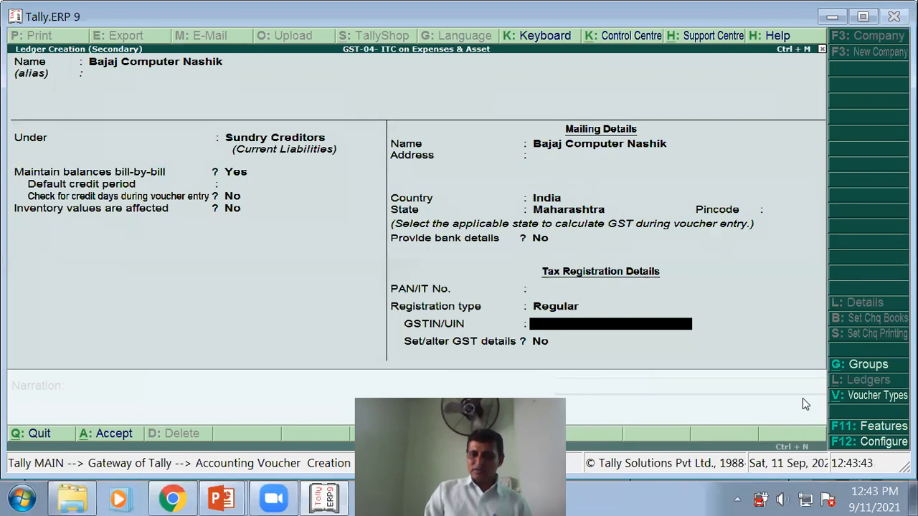
pyautogui.press('Return')
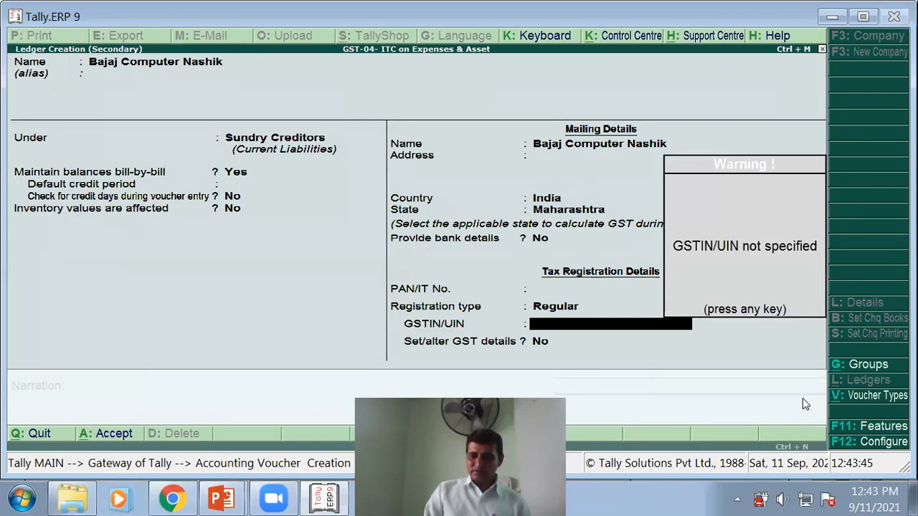
pyautogui.press('Return')
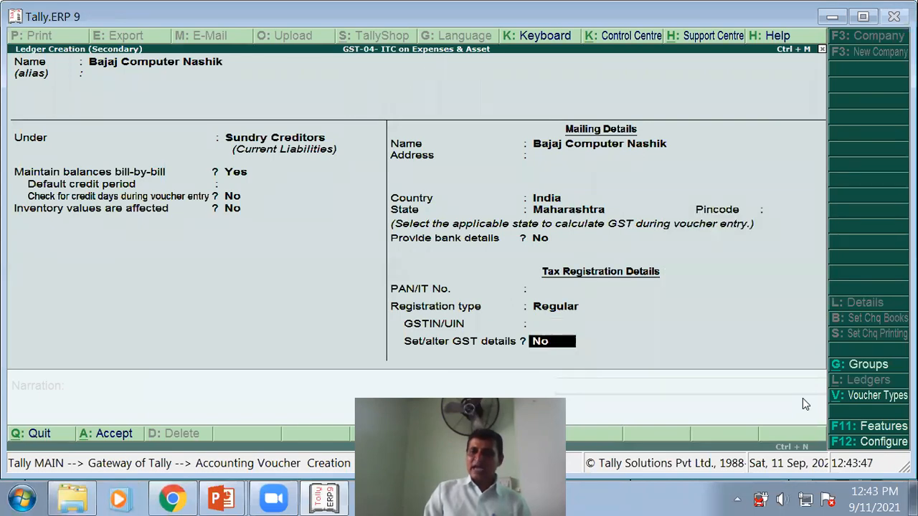
pyautogui.write('y')
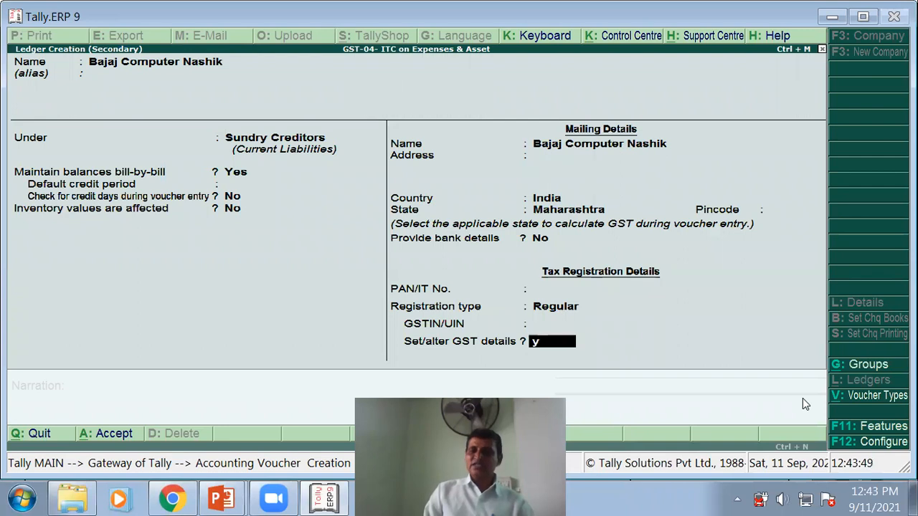
pyautogui.press('Return')
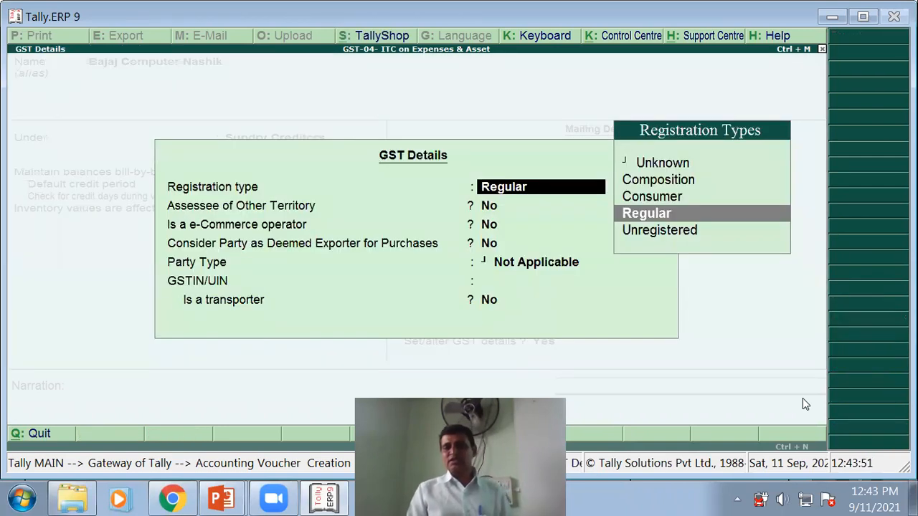
# - Enter the supplier's GSTIN in GST details and save the Bajaj Computer Nashik ledger
pyautogui.press('Return')
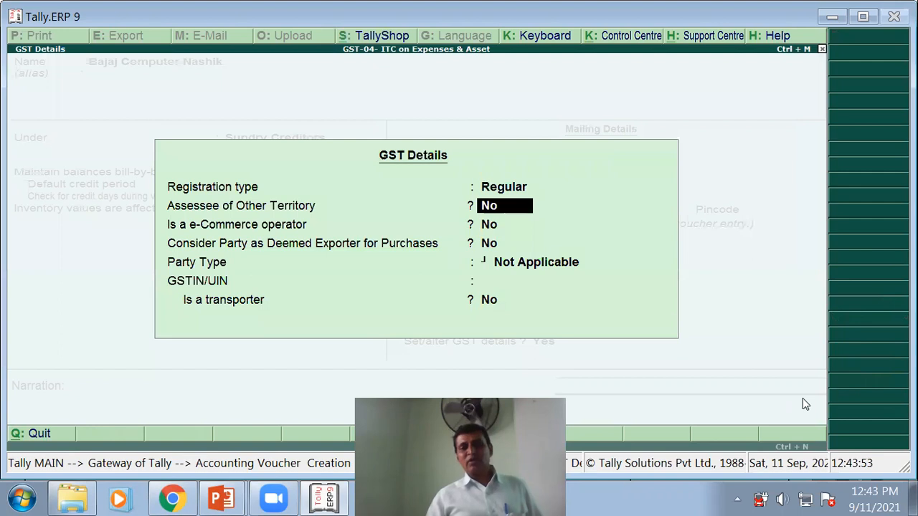
pyautogui.press('Return')
pyautogui.press('Return')
pyautogui.press('Return')
pyautogui.press('Return')
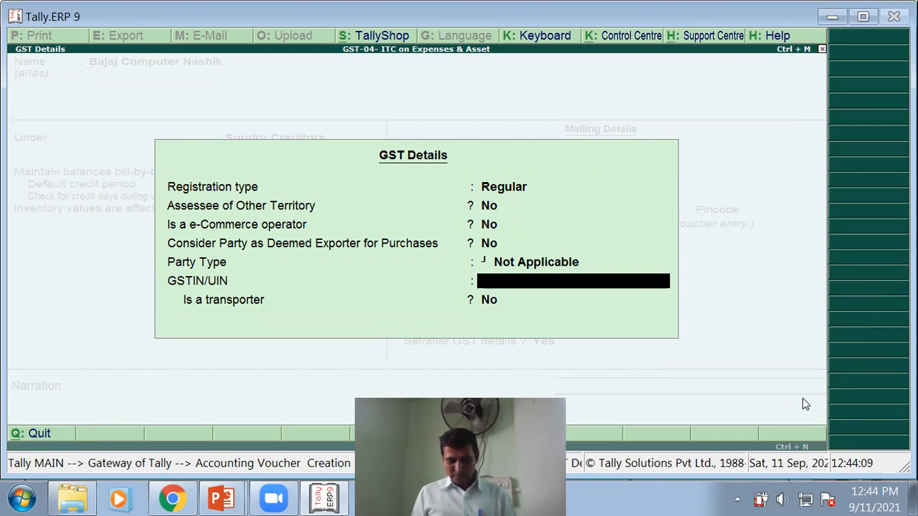
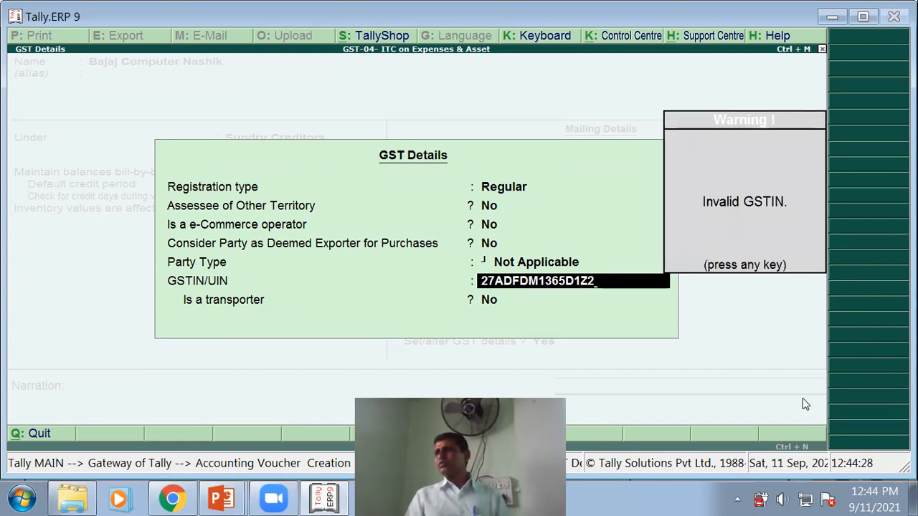
pyautogui.press('Return')
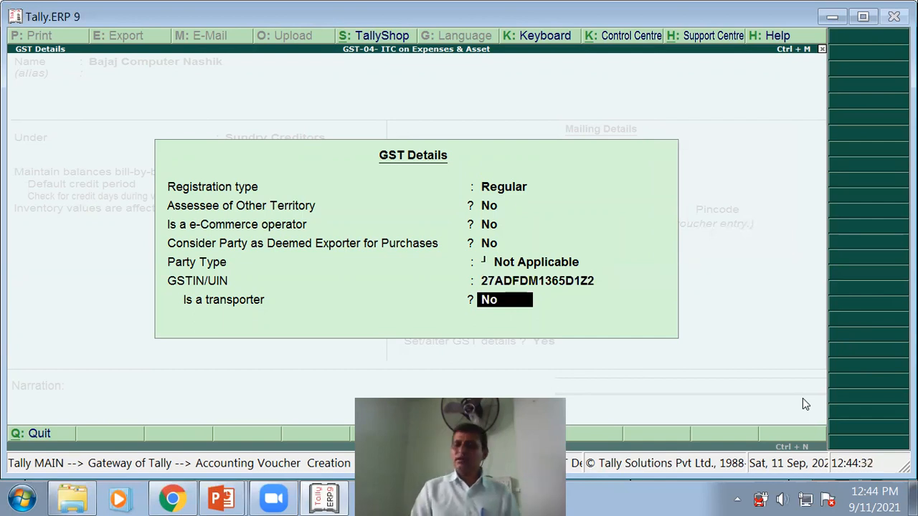
pyautogui.press('Return')
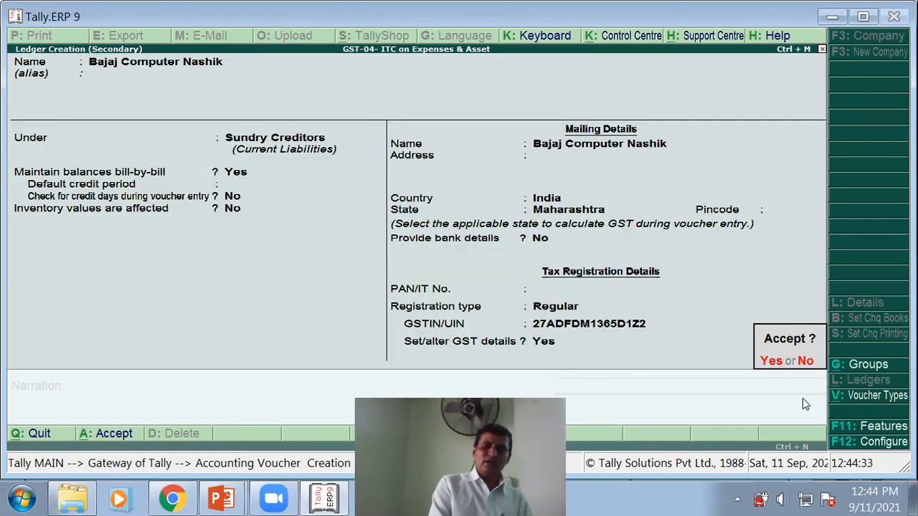
pyautogui.press('Return')
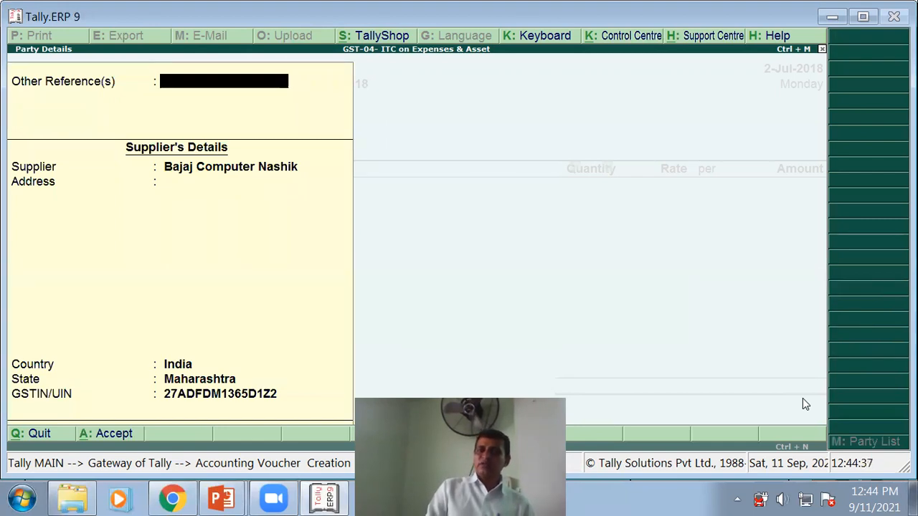
# - Accept the supplier's party details and start a new purchase ledger
pyautogui.press('Return')
pyautogui.press('Return')
pyautogui.press('Return')
pyautogui.press('Return')
pyautogui.press('Return')
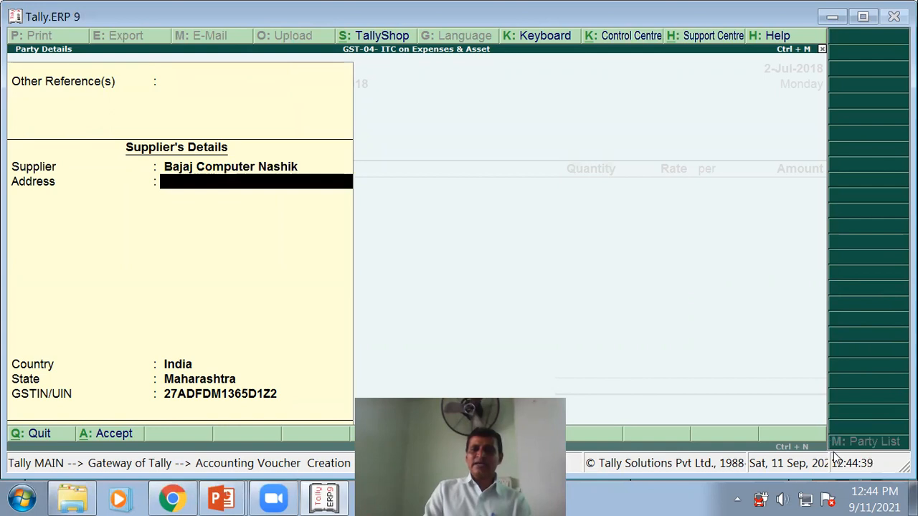
pyautogui.press('Return')
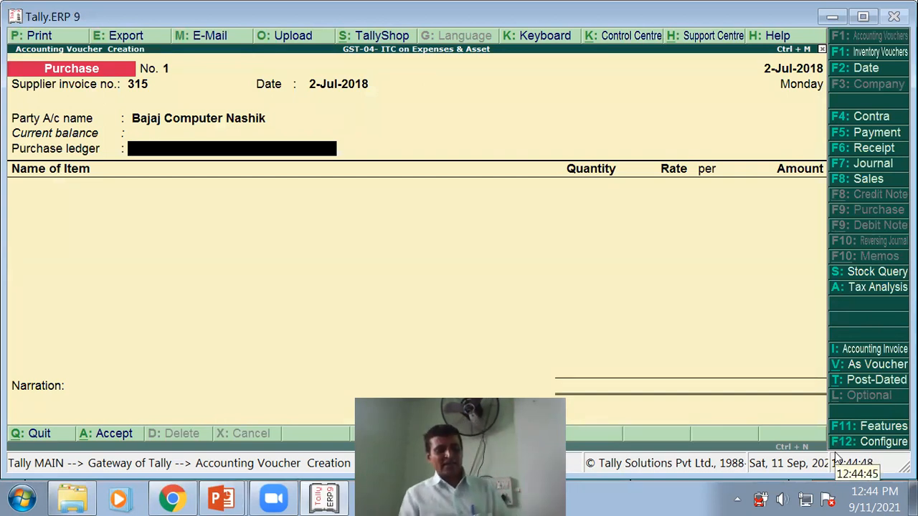
pyautogui.hotkey('alt', 'c')
# - Create the Purchase A/c ledger under Purchase Accounts, with inventory values affected
pyautogui.write('PURCHA')
pyautogui.press('BackSpace')
pyautogui.press('BackSpace')
pyautogui.press('BackSpace')
pyautogui.press('BackSpace')
pyautogui.press('BackSpace')
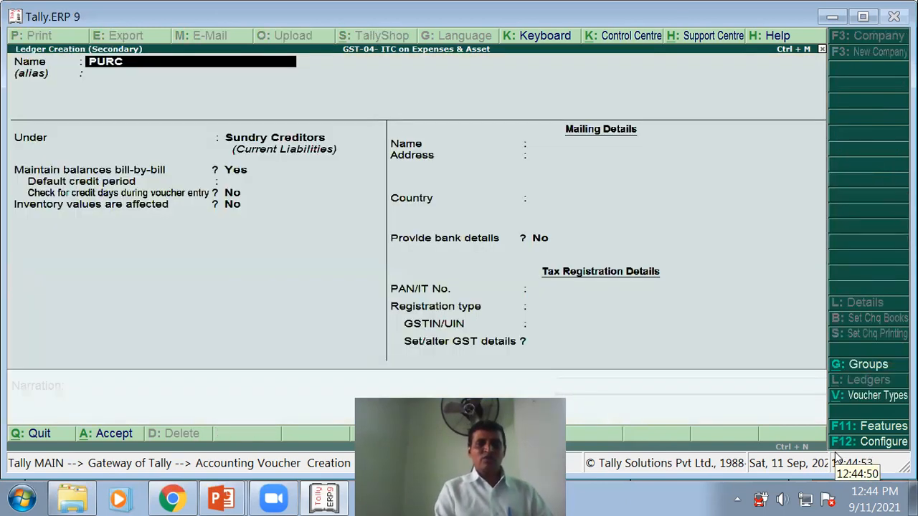
pyautogui.write('urchase A/c')
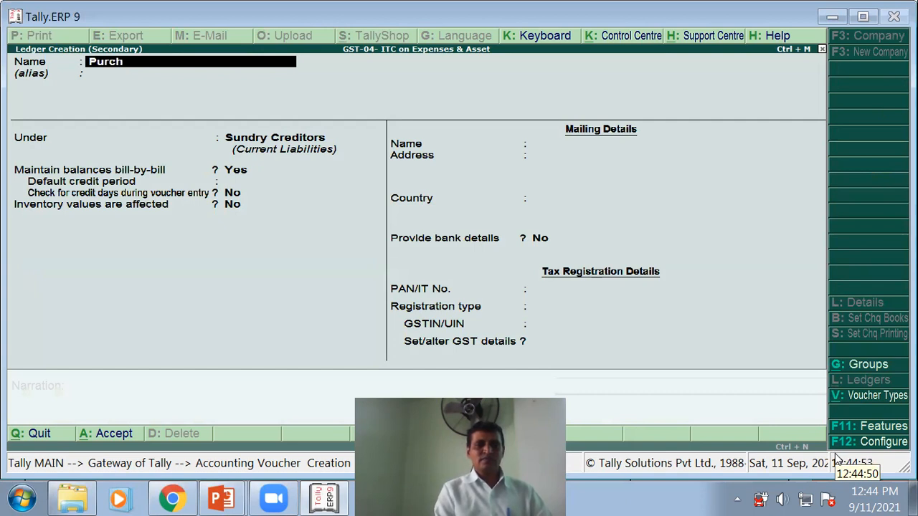
pyautogui.press('Return')
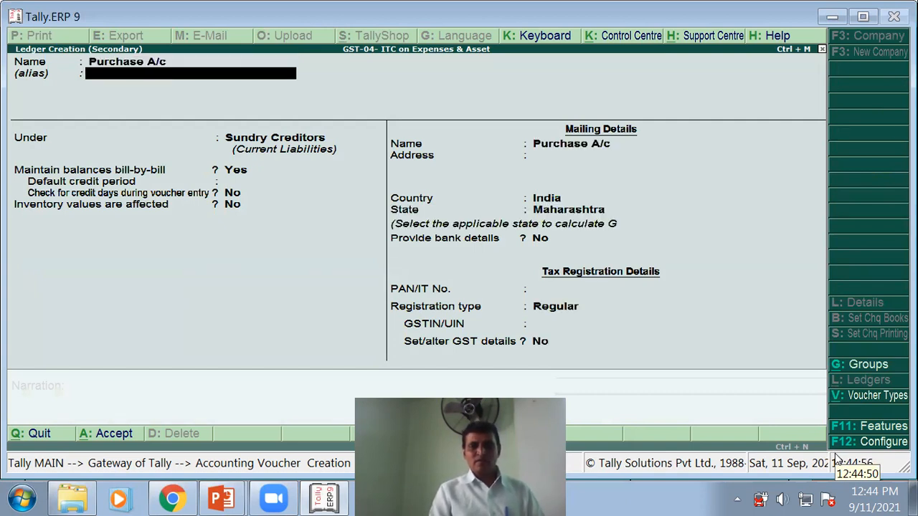
pyautogui.press('Return')
pyautogui.write('P')
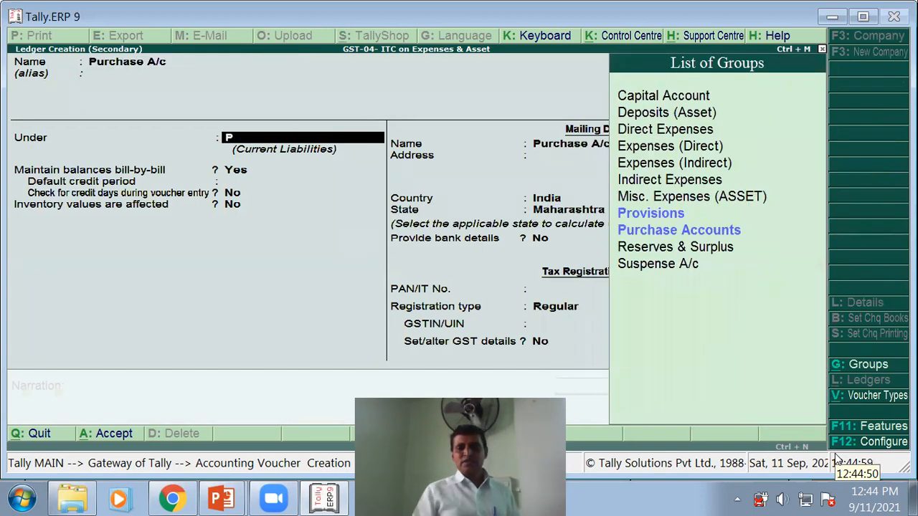
pyautogui.click(711, 235)
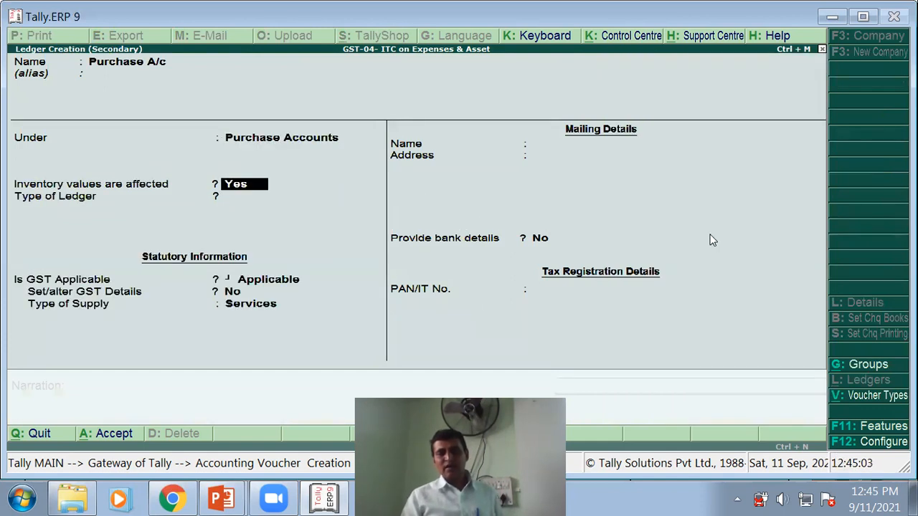
pyautogui.press('Return')
pyautogui.press('Return')
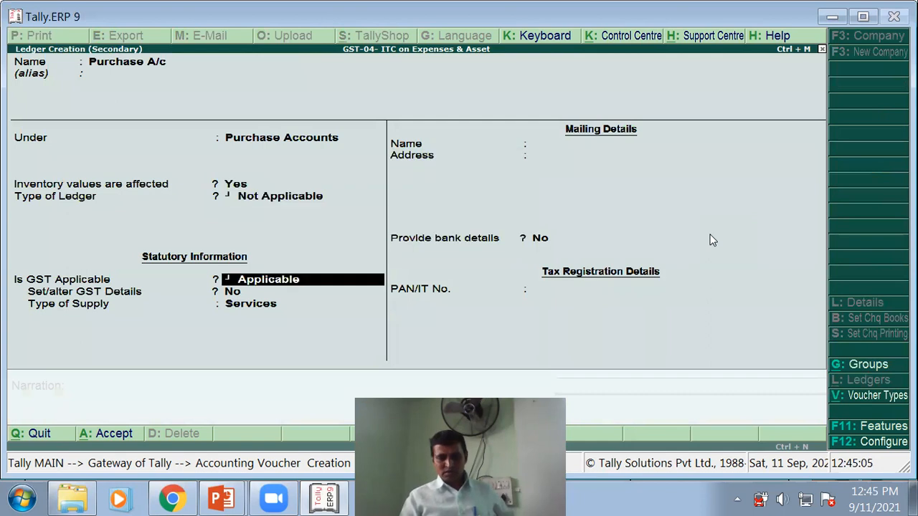
pyautogui.press('Return')
pyautogui.press('Return')
pyautogui.press('Return')
pyautogui.press('Return')
pyautogui.press('Return')
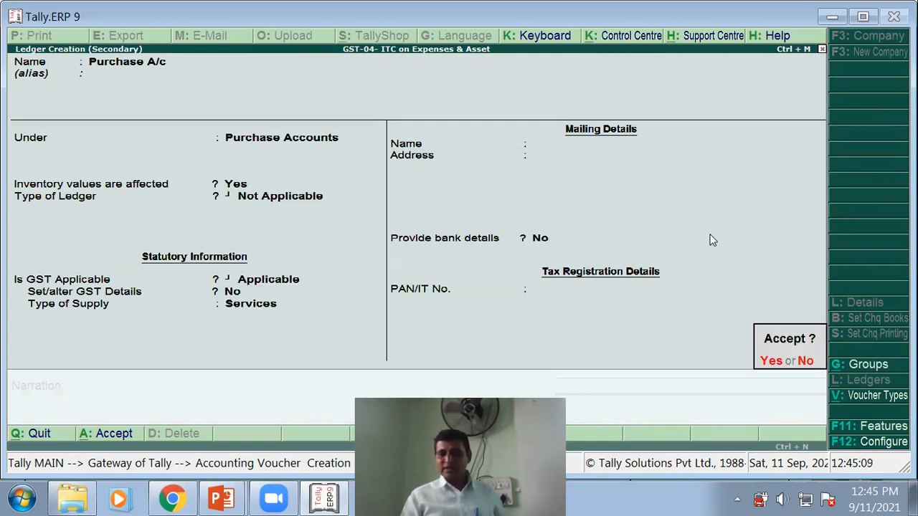
pyautogui.press('Return')
pyautogui.press('Return')
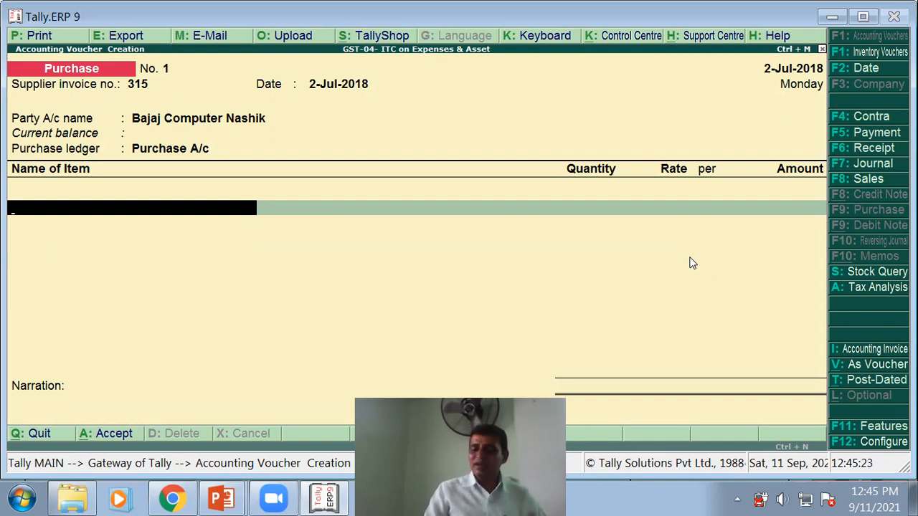
# - Create a Laptop stock item under Primary with a new Nos. unit
pyautogui.hotkey('alt', 'c')
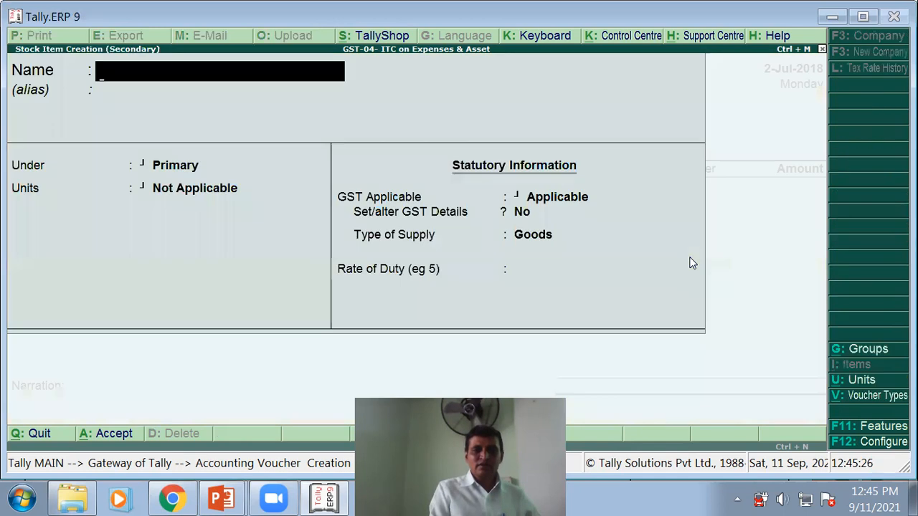
pyautogui.write('Laptop')
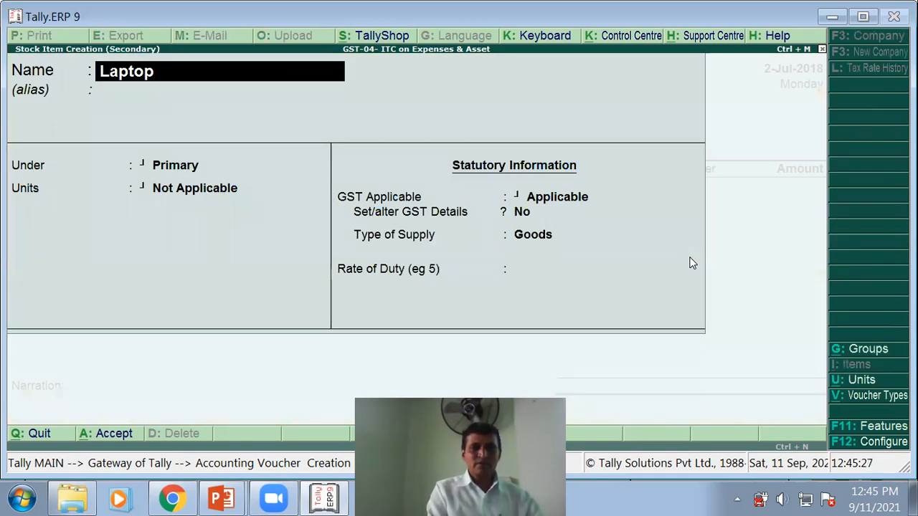
pyautogui.press('Return')
pyautogui.press('Return')
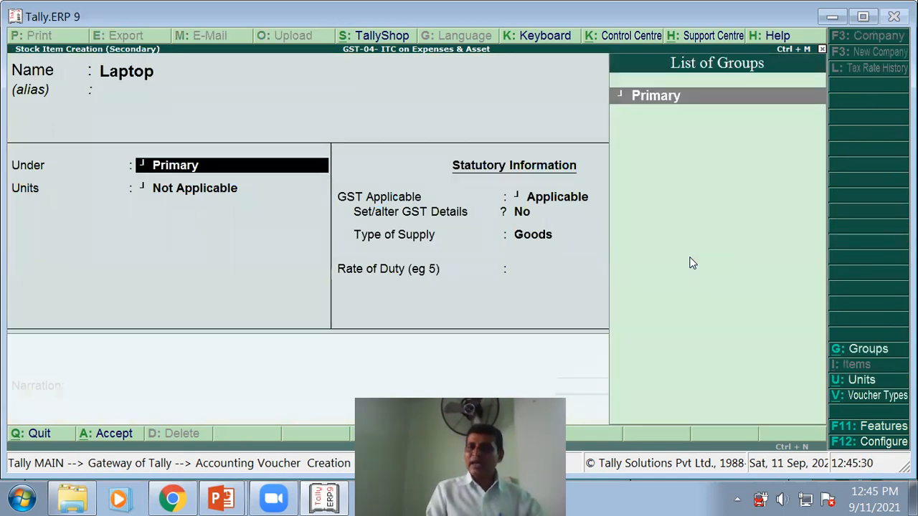
pyautogui.press('Return')
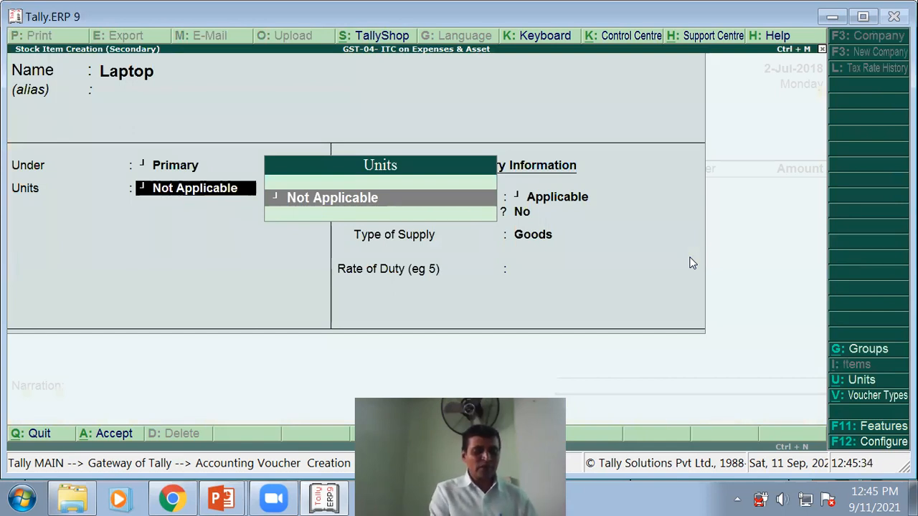
pyautogui.hotkey('alt', 'c')
pyautogui.write('Nos.')
pyautogui.press('Return')
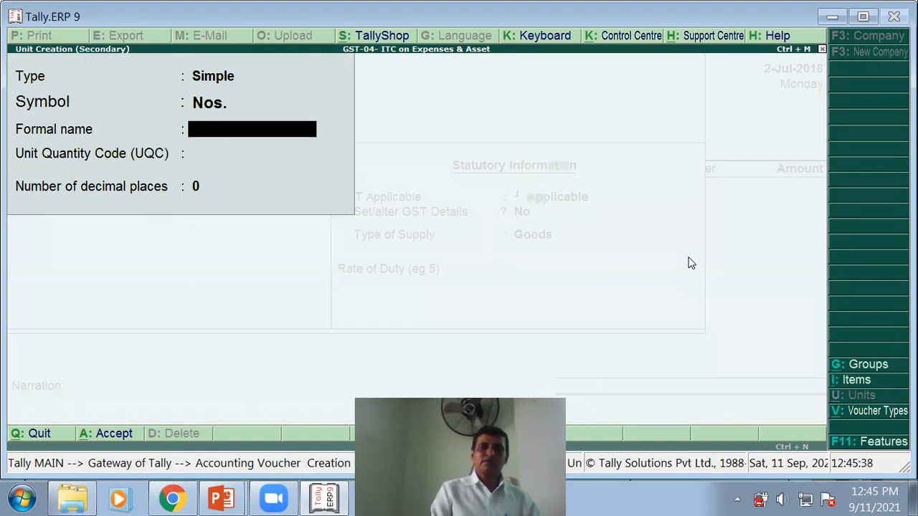
pyautogui.press('Return')
pyautogui.press('Return')
pyautogui.press('Return')
pyautogui.press('Return')
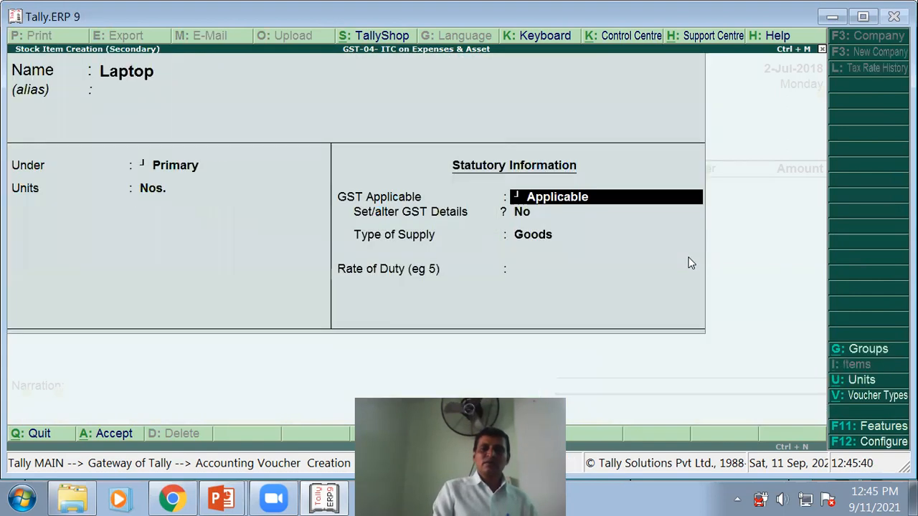
# - Set Laptop's GST details: On Value, Taxable, 18% integrated and 9% central/state tax
pyautogui.press('Return')
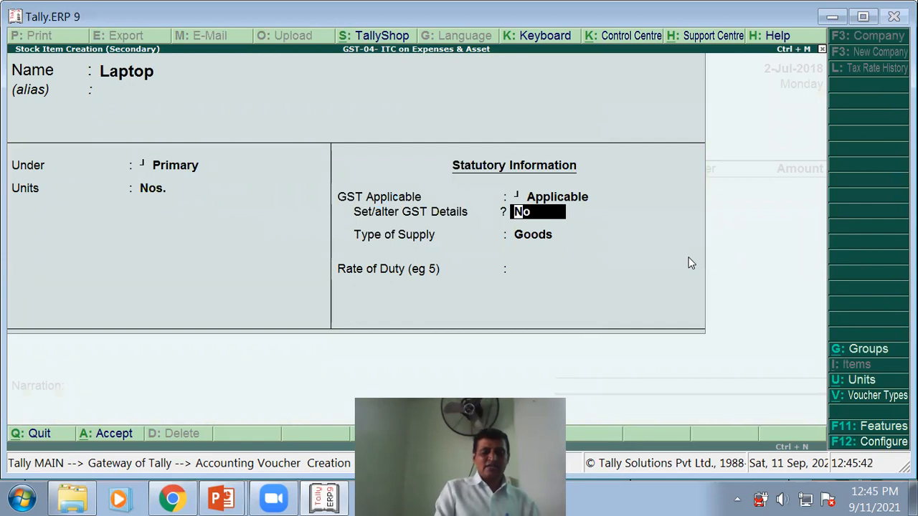
pyautogui.write('y')
pyautogui.press('Return')
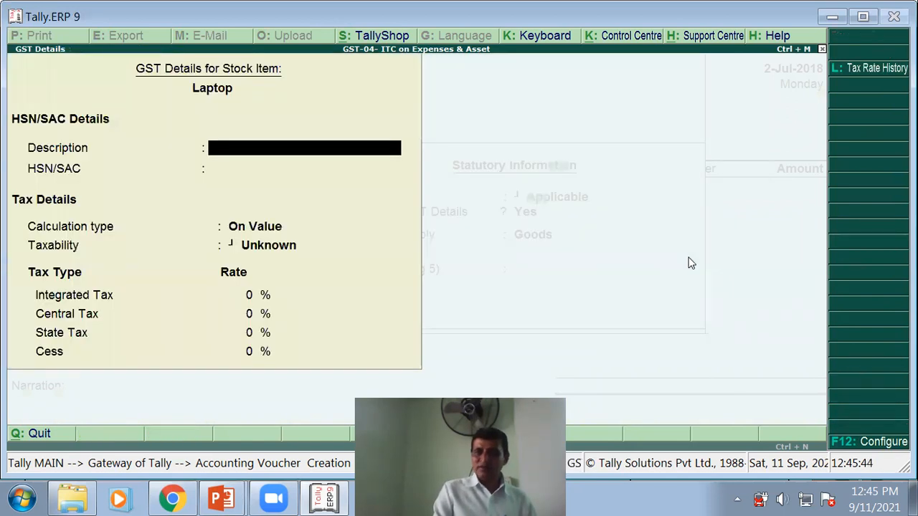
pyautogui.write('Laptop')
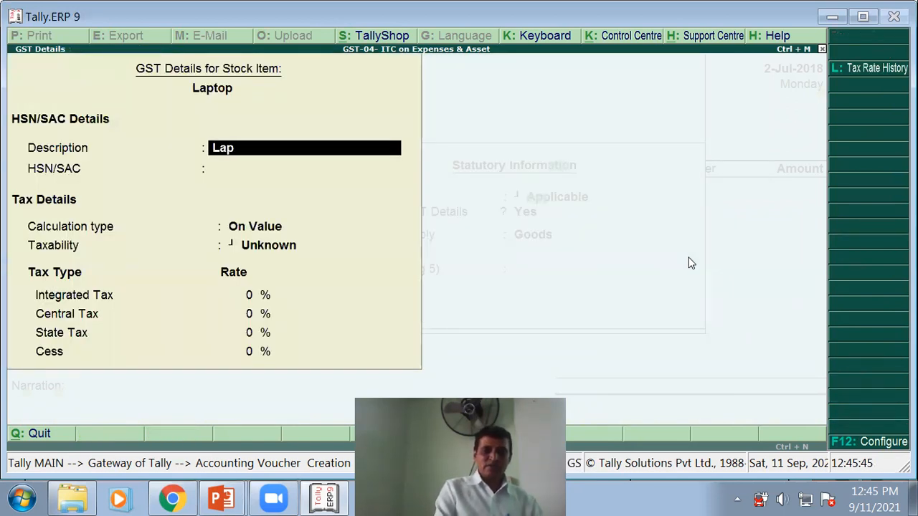
pyautogui.press('Return')
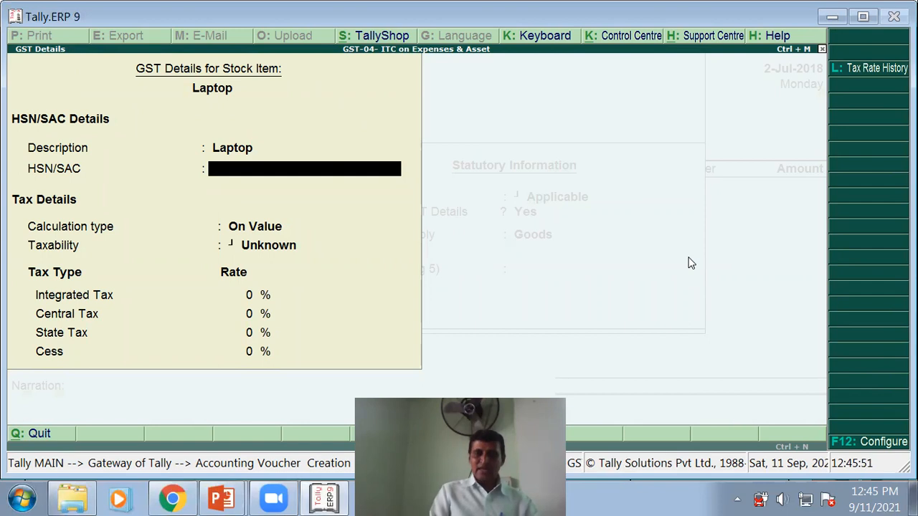
pyautogui.press('Return')
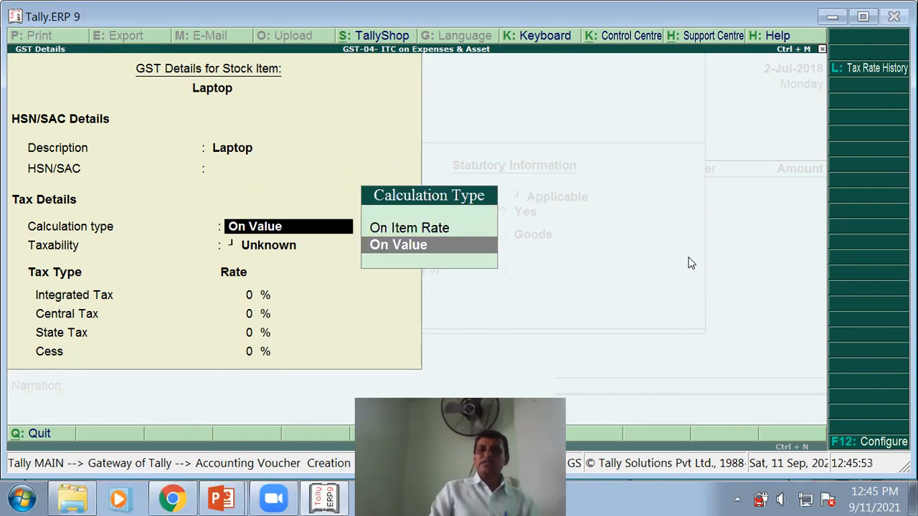
pyautogui.press('Return')
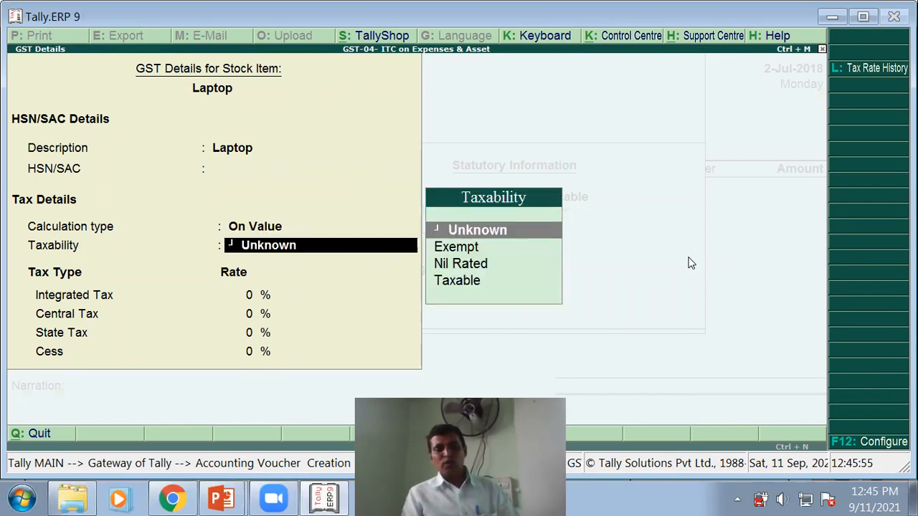
pyautogui.press('Down')
pyautogui.press('Down')
pyautogui.press('Down')
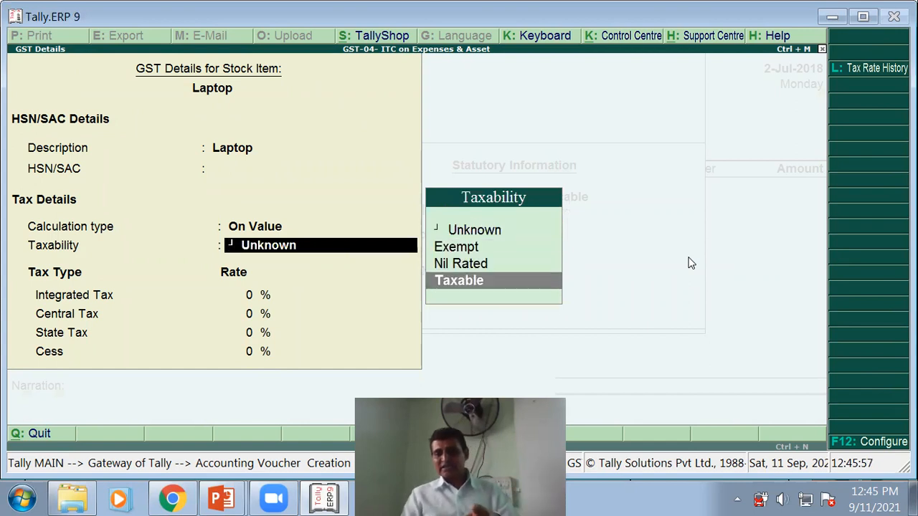
pyautogui.press('Return')
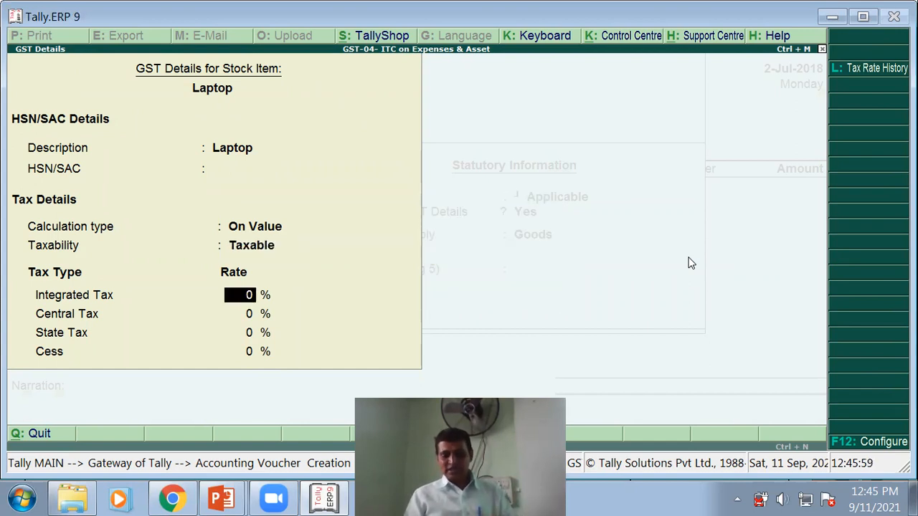
pyautogui.write('18')
pyautogui.press('Return')
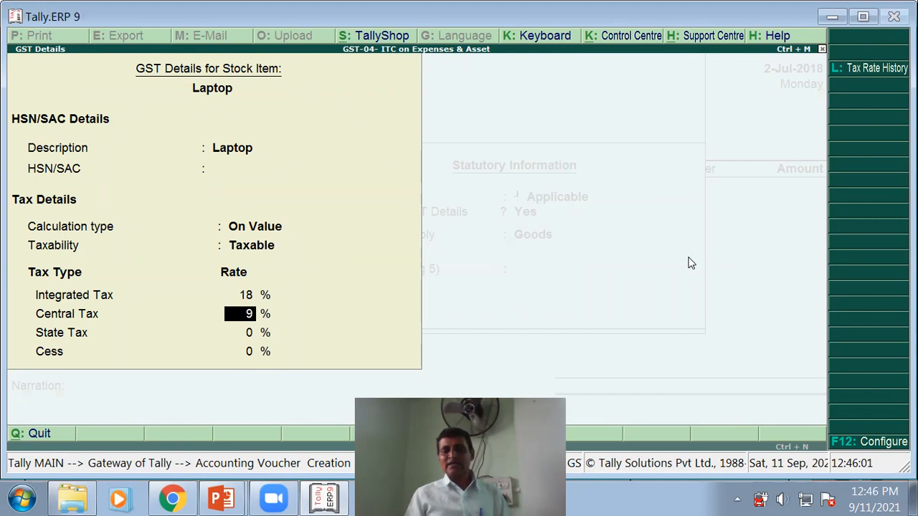
pyautogui.press('Return')
pyautogui.press('Return')
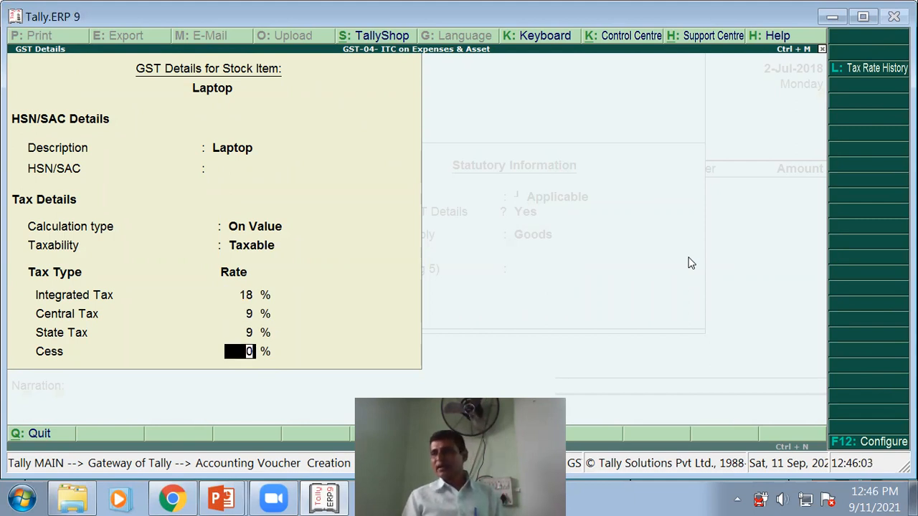
pyautogui.press('Return')
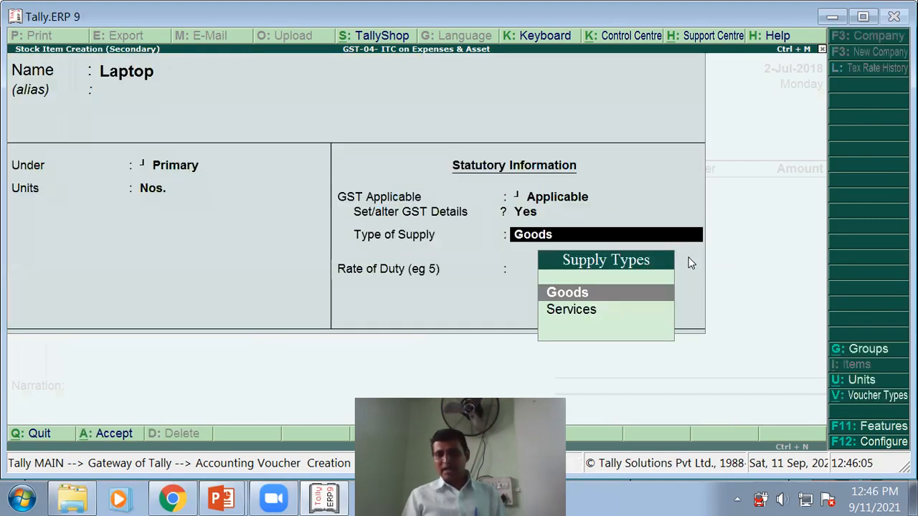
# - Keep supply type Goods with rate of duty 0 and save the Laptop item
pyautogui.press('Return')
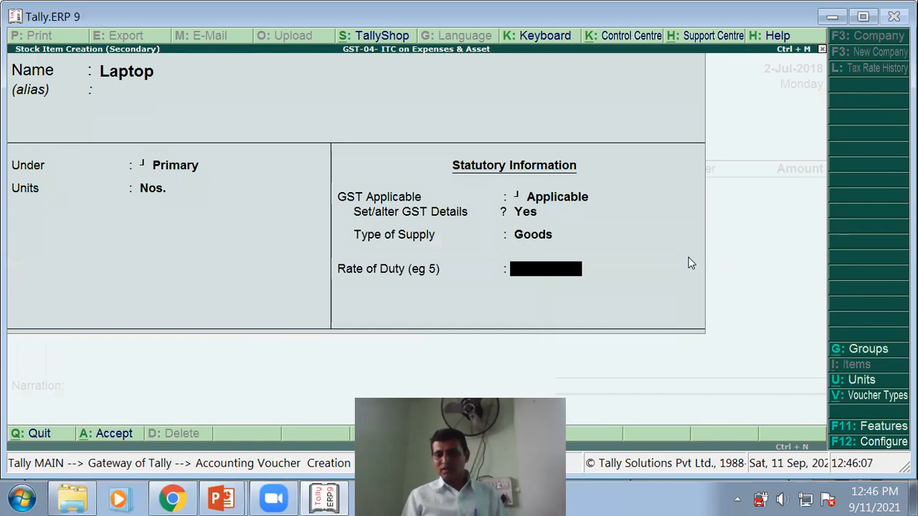
pyautogui.press('Return')
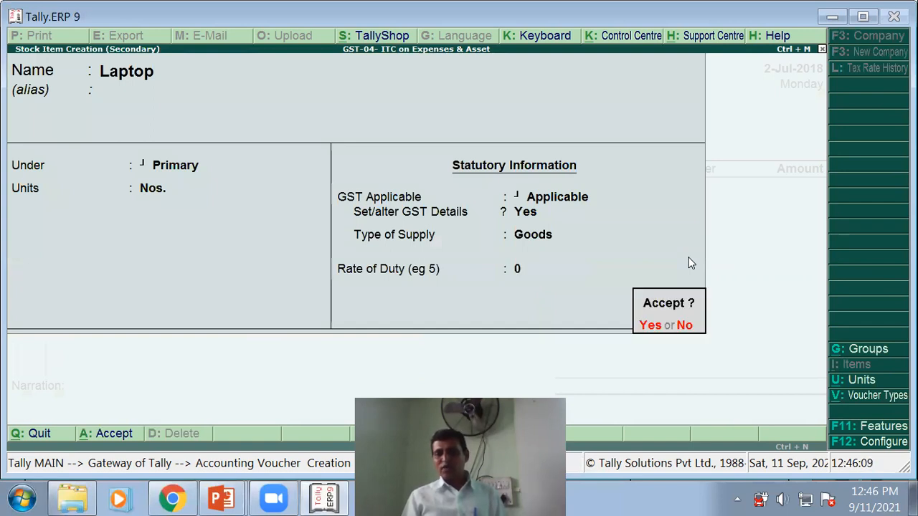
pyautogui.press('Return')
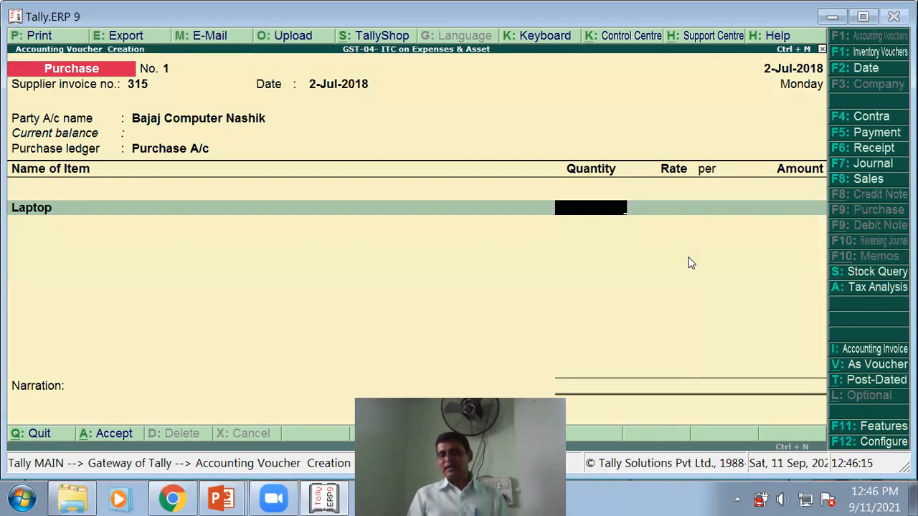
# - Enter 5 Laptops at 25,000 each, totalling 1,25,000.00
pyautogui.write('5')
pyautogui.press('Return')
pyautogui.write('25,000')
pyautogui.press('Return')
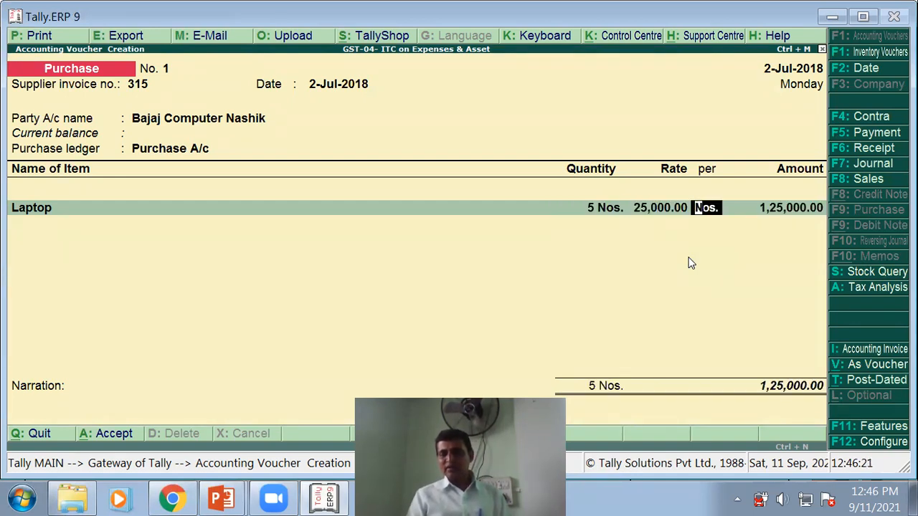
pyautogui.press('Return')
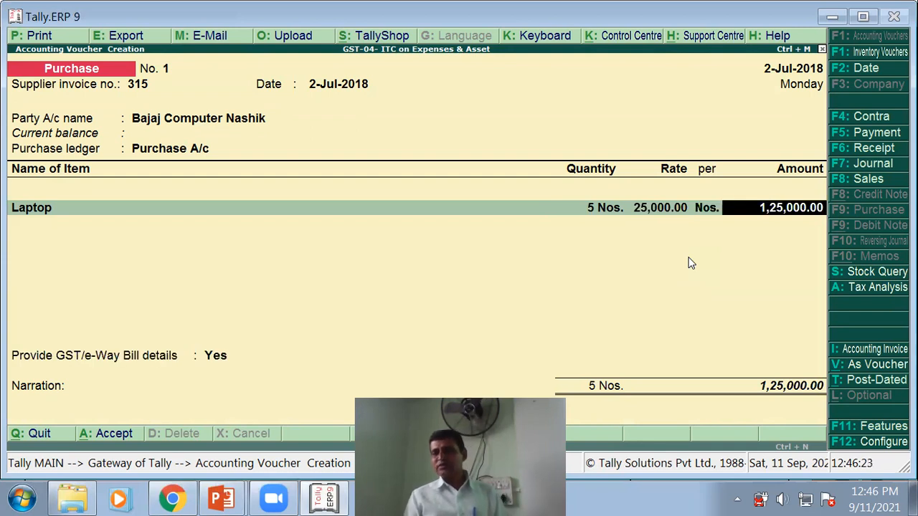
pyautogui.press('Return')
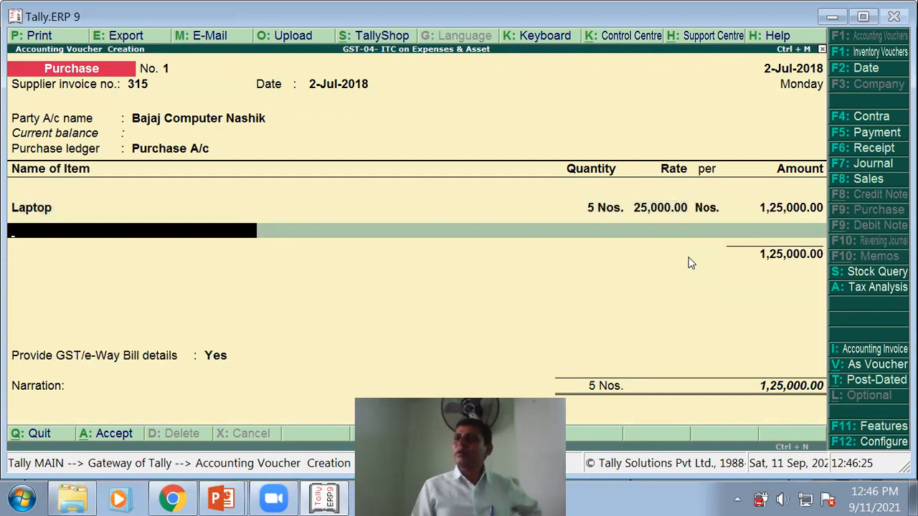
pyautogui.press('Return')
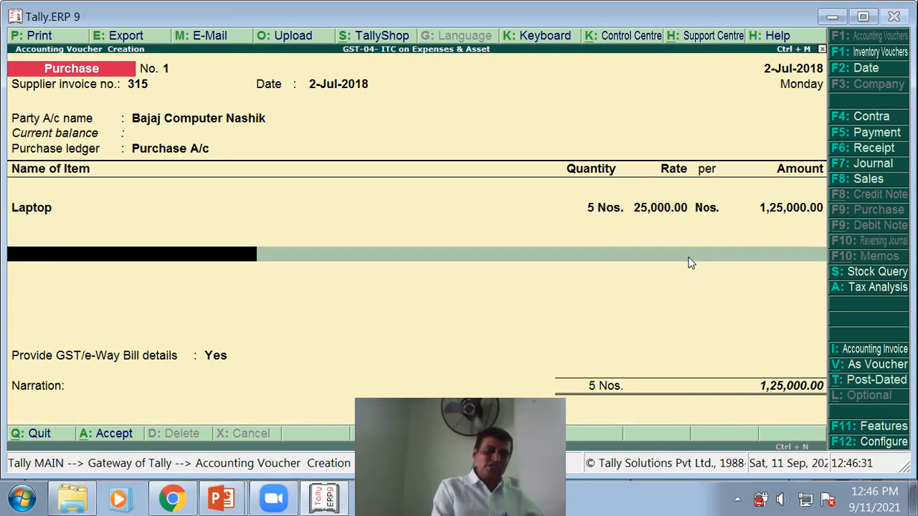
# - Add CGST and SGST ledger rows at 11,250.00 each
pyautogui.write('CGST')
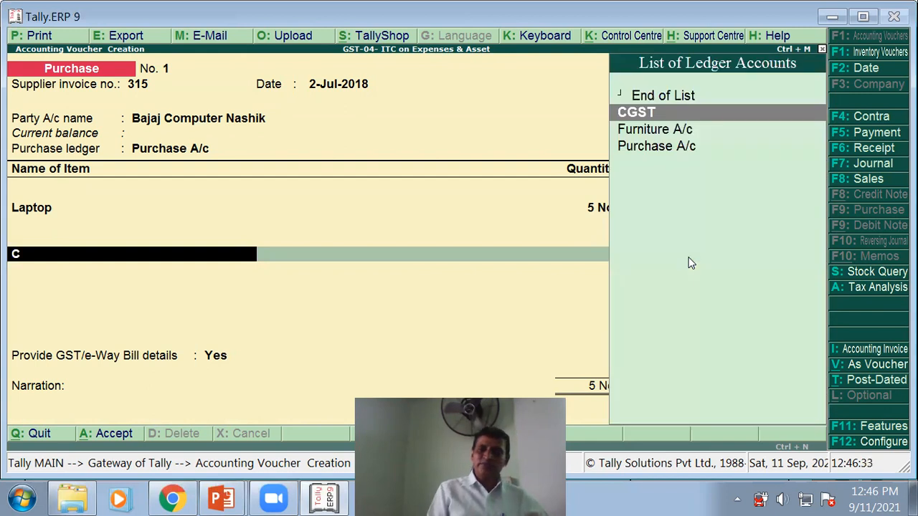
pyautogui.press('Return')
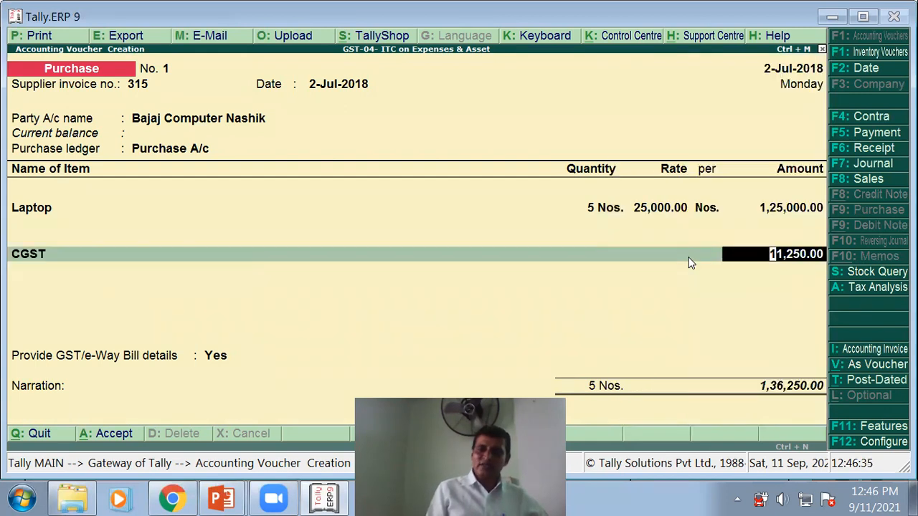
pyautogui.press('Return')
pyautogui.write('S')
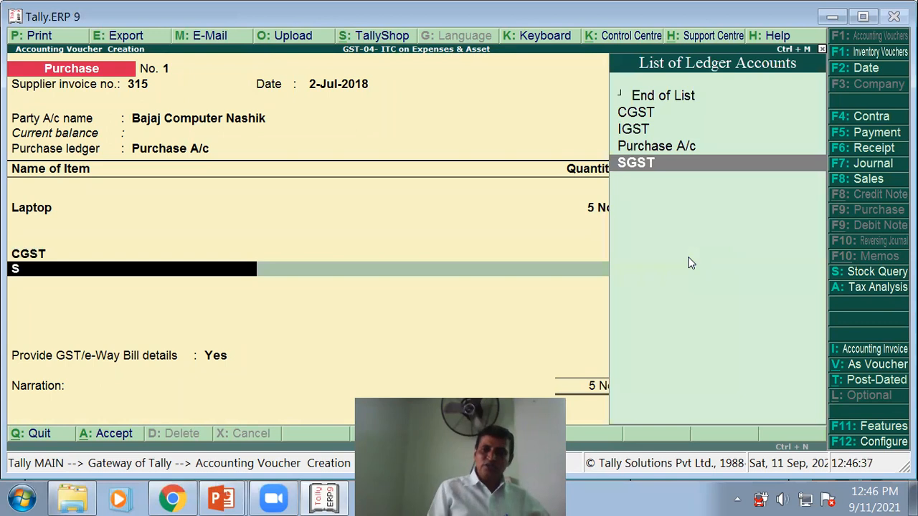
pyautogui.press('Return')
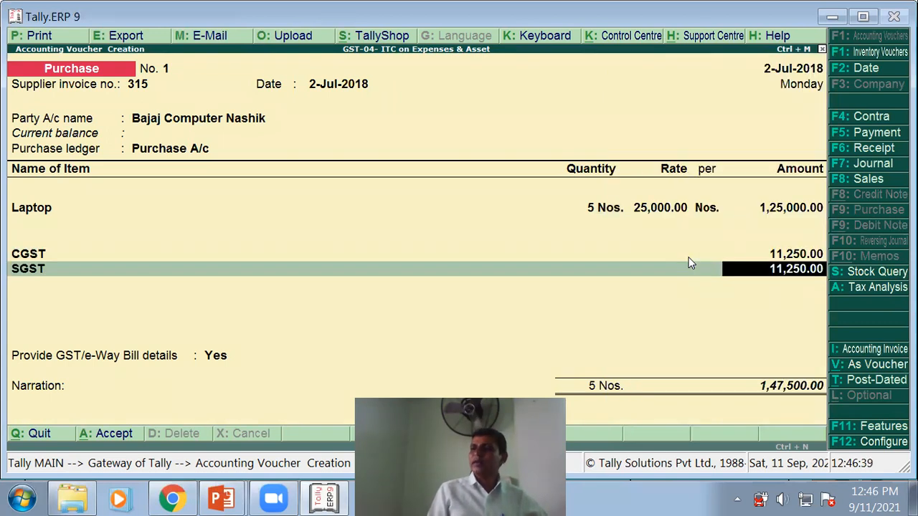
pyautogui.press('Return')
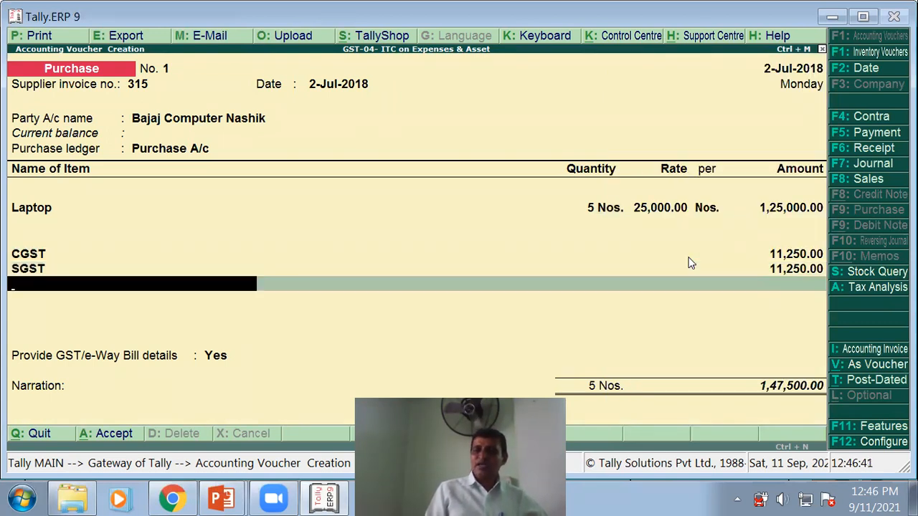
pyautogui.press('Return')
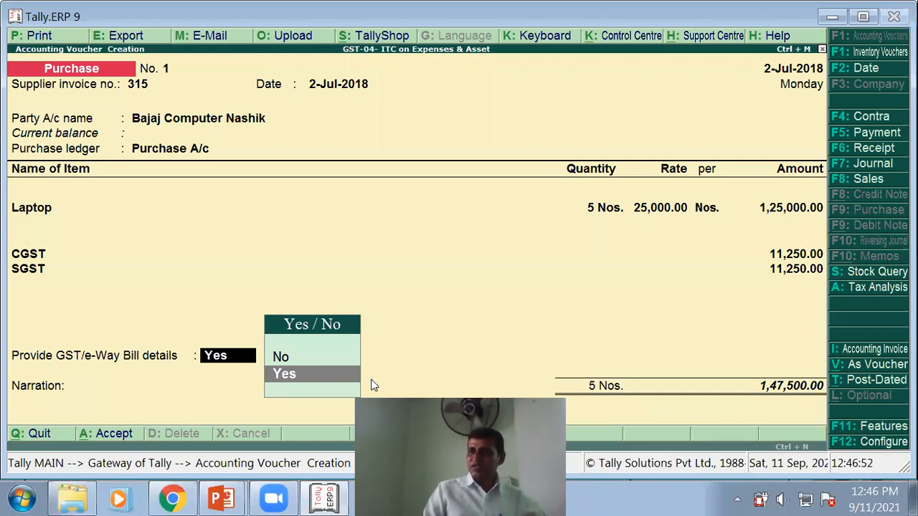
# - Fill in the e-way bill details with transporter set to None
pyautogui.press('Return')
pyautogui.press('Return')
pyautogui.press('Return')
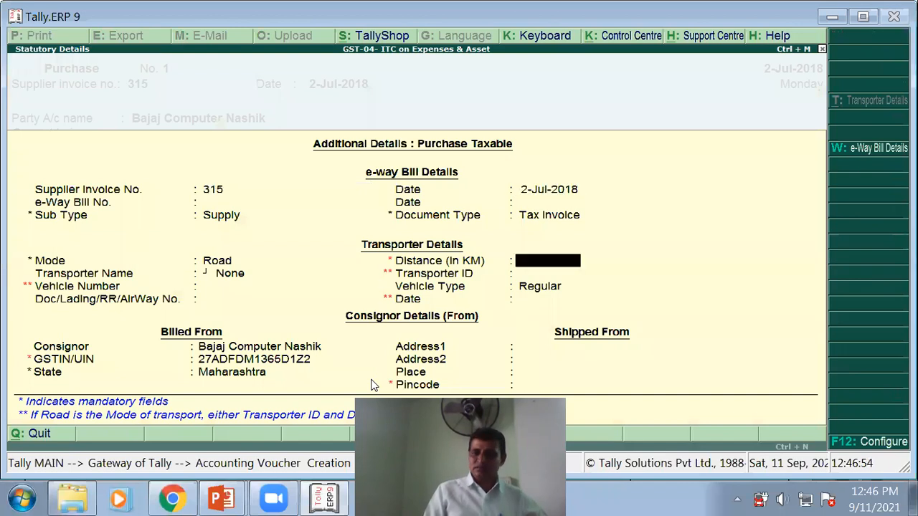
pyautogui.press('Return')
pyautogui.press('Return')
pyautogui.press('Return')
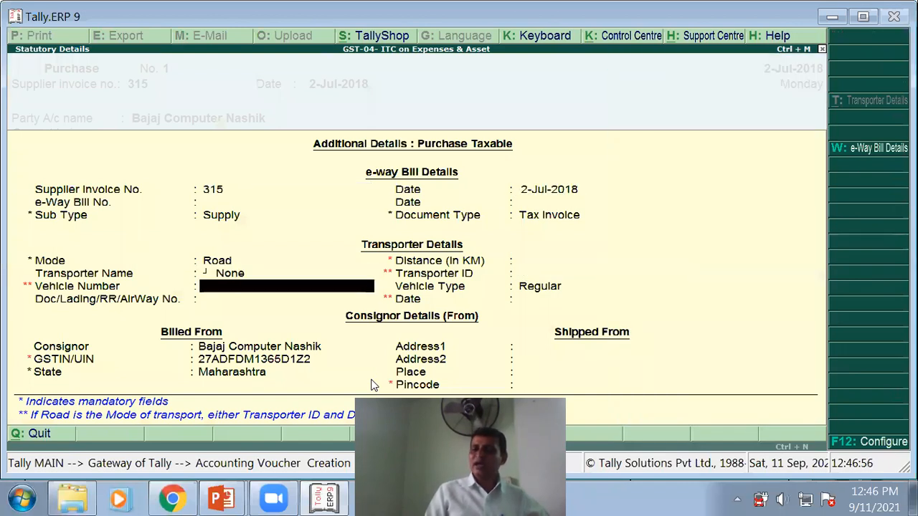
pyautogui.press('Return')
pyautogui.press('Return')
pyautogui.press('Return')
pyautogui.press('Return')
pyautogui.press('Return')
pyautogui.press('Return')
pyautogui.press('Return')
pyautogui.press('Return')
pyautogui.press('Return')
pyautogui.press('Return')
pyautogui.press('Return')
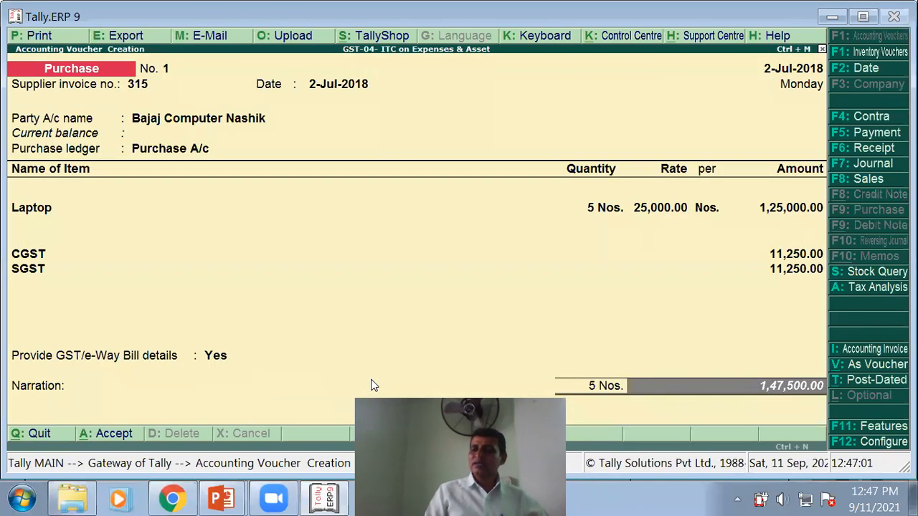
pyautogui.press('Return')
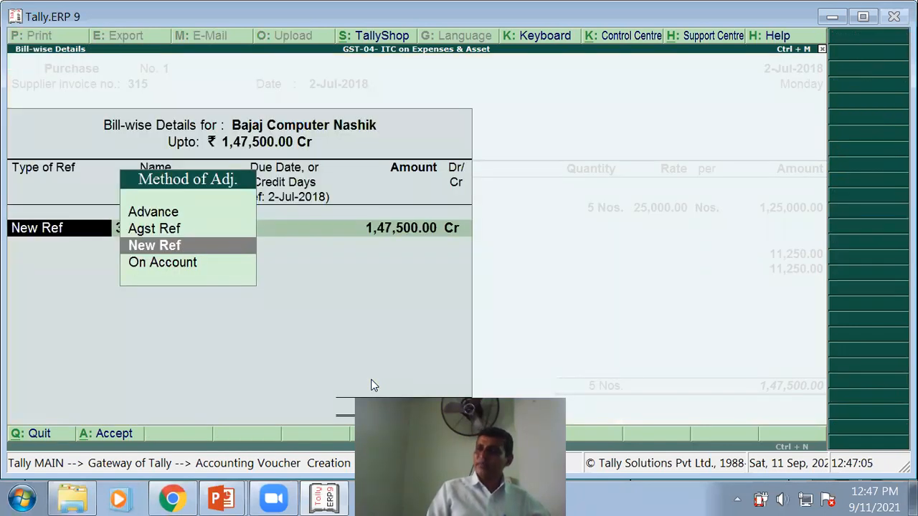
# - Record bill-wise New Ref 315 with 15 days' credit, Cr
pyautogui.press('Return')
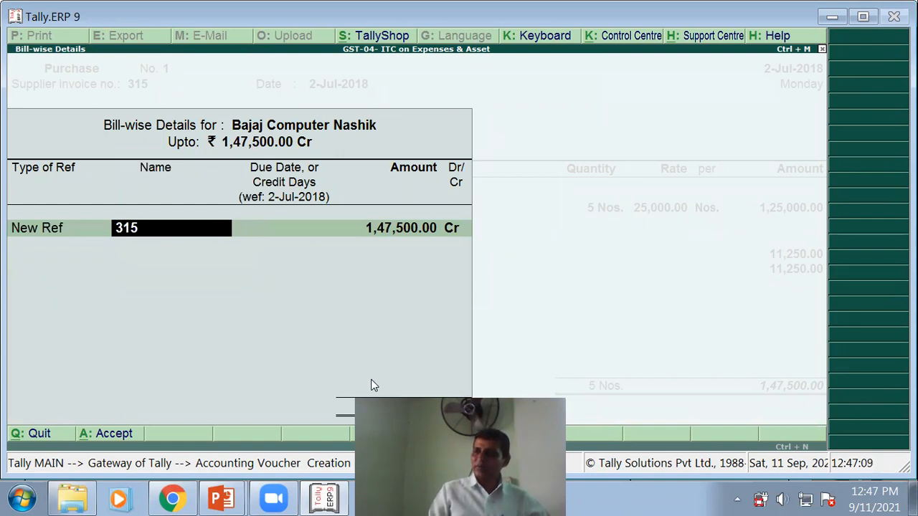
pyautogui.press('Return')
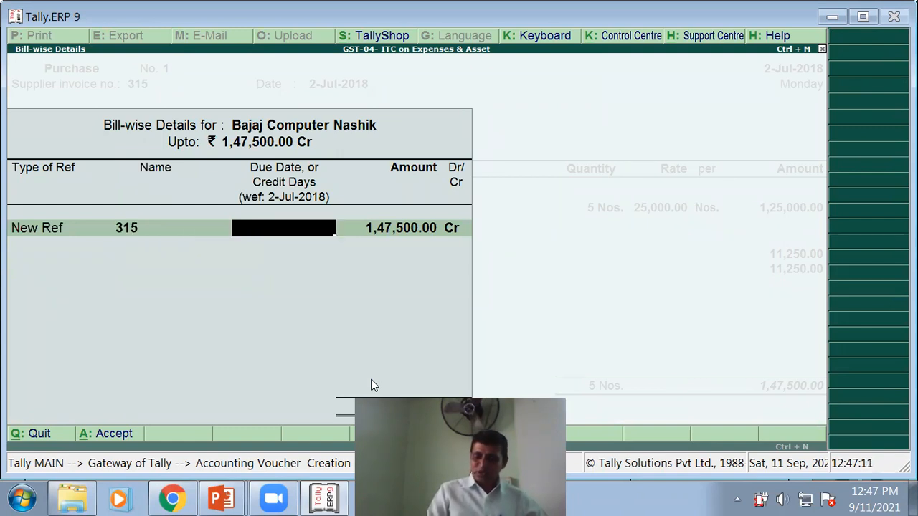
pyautogui.write('15')
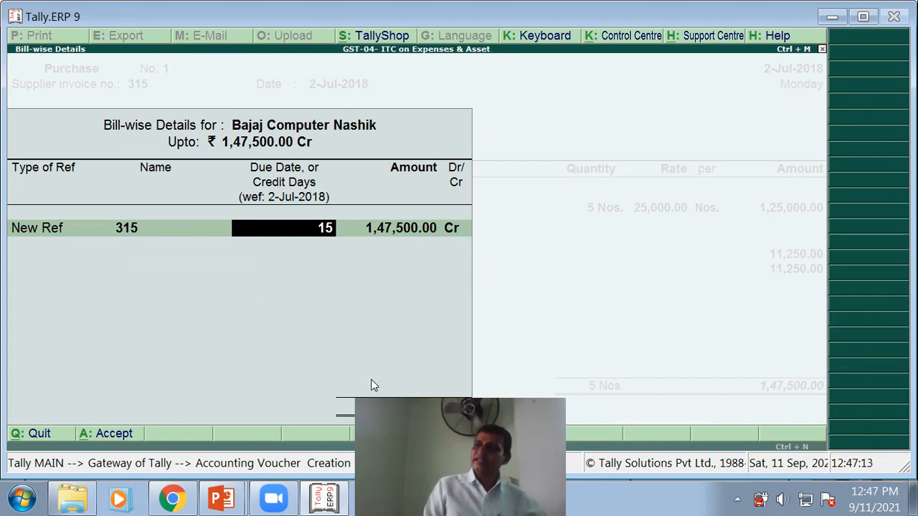
pyautogui.press('Return')
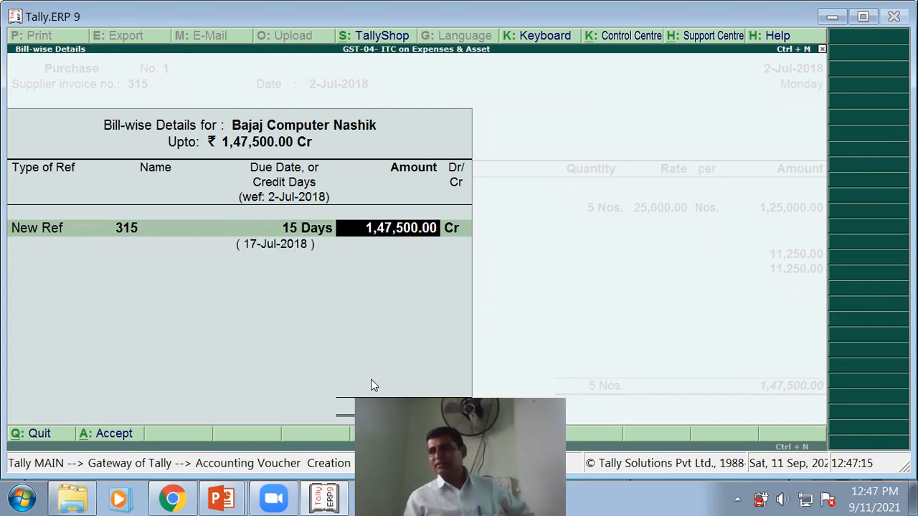
pyautogui.press('Return')
pyautogui.press('Return')
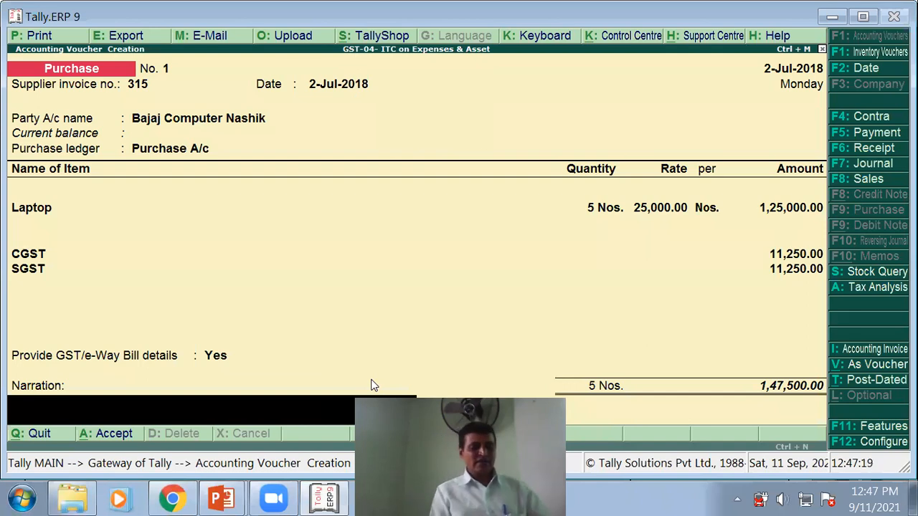
# - Add narration 'Being Ceredit purchases', save the voucher and return to the slide show
pyautogui.write('Being')
pyautogui.write(' Ce')
pyautogui.write('redit')
pyautogui.write(' purchases')
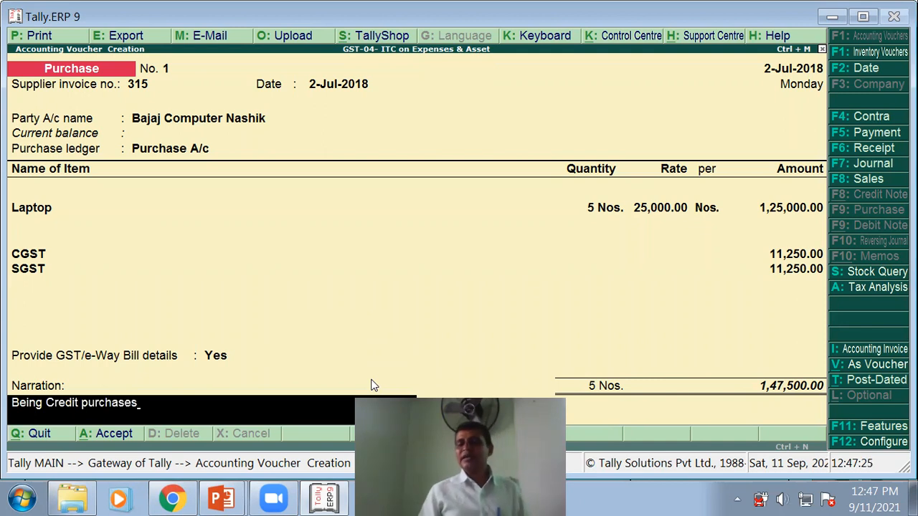
pyautogui.press('Return')
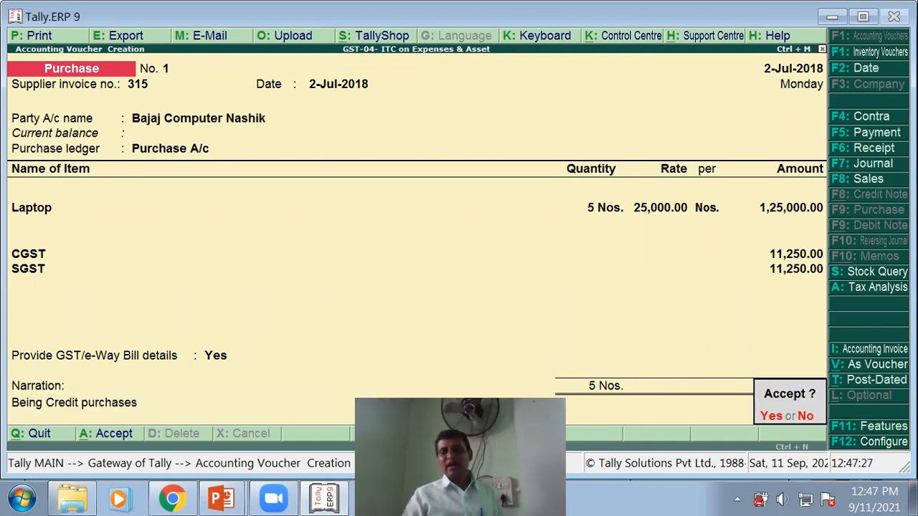
pyautogui.click(765, 416)
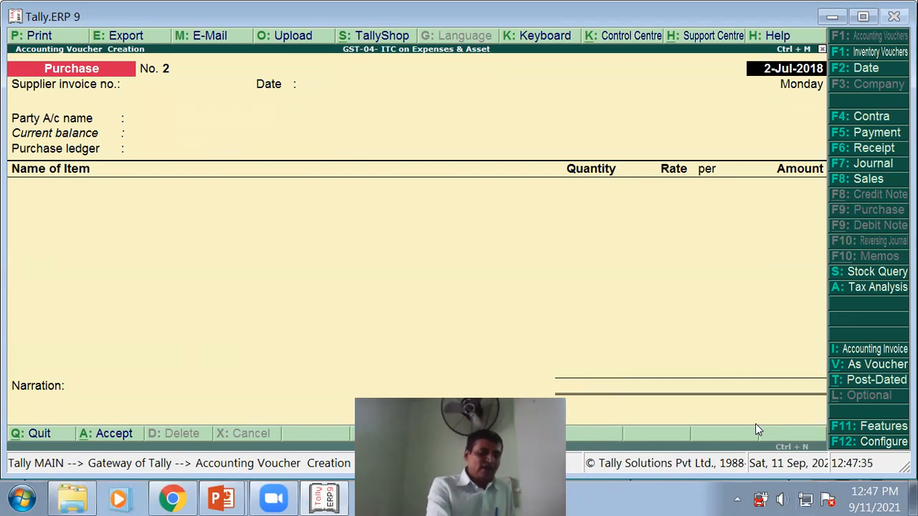
pyautogui.hotkey('alt', 'Tab')
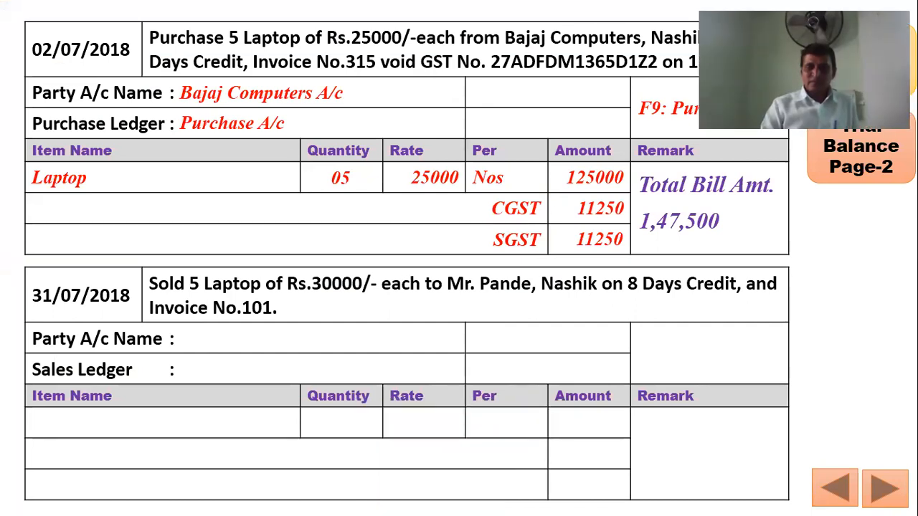
# - Advance the slide to show Sundry Creditors beside Bajaj Computers A/c
pyautogui.click(267, 294)
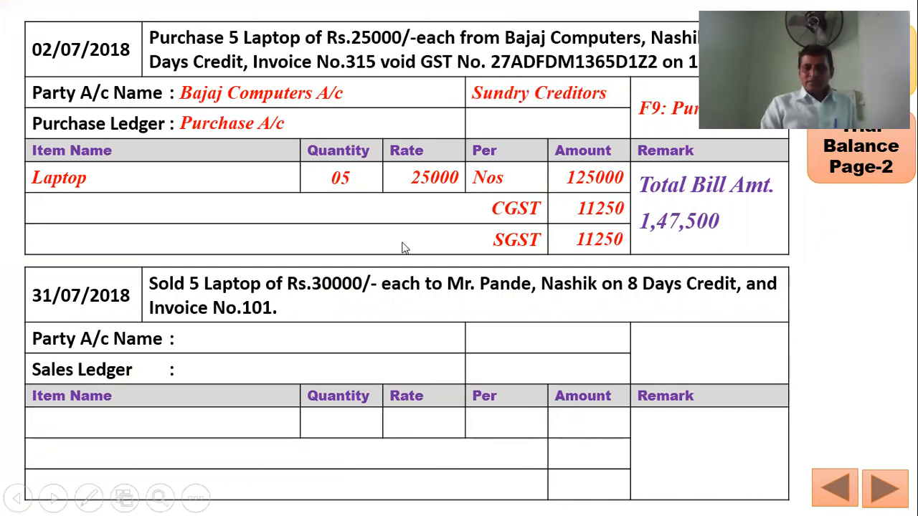
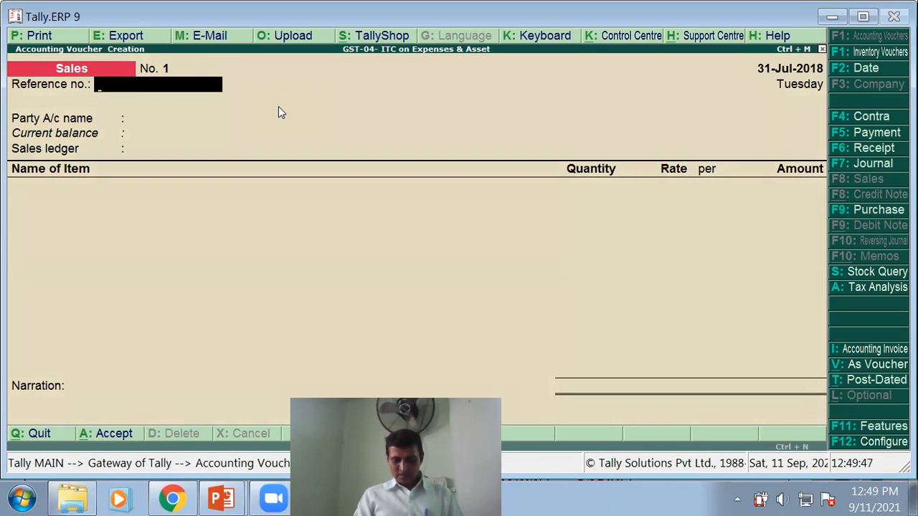
# - Enter reference no. 101 and start a new party ledger named with the buyer's name
pyautogui.write('01')
pyautogui.press('Return')
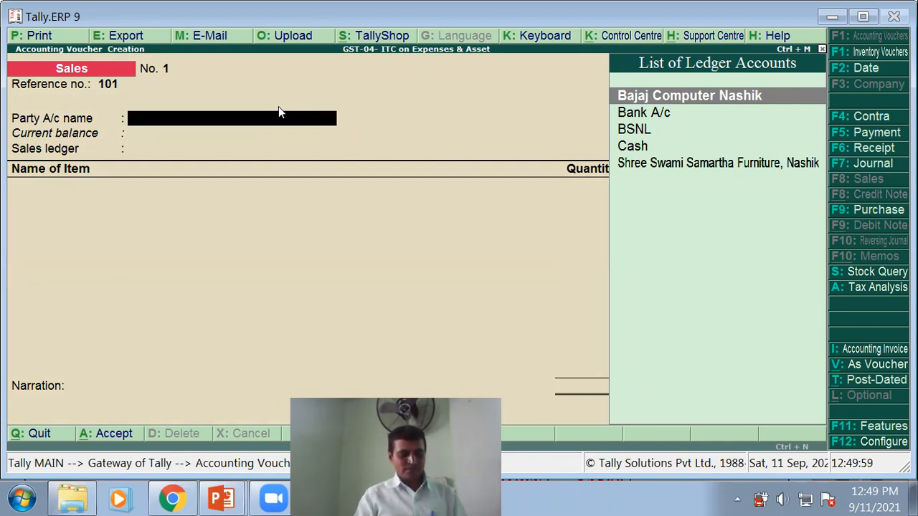
pyautogui.hotkey('alt', 'c')
pyautogui.write('P')
pyautogui.press('BackSpace')
pyautogui.write('<r')
pyautogui.press('BackSpace')
pyautogui.press('BackSpace')
pyautogui.write('Mr.Pande A/c')
pyautogui.press('Return')
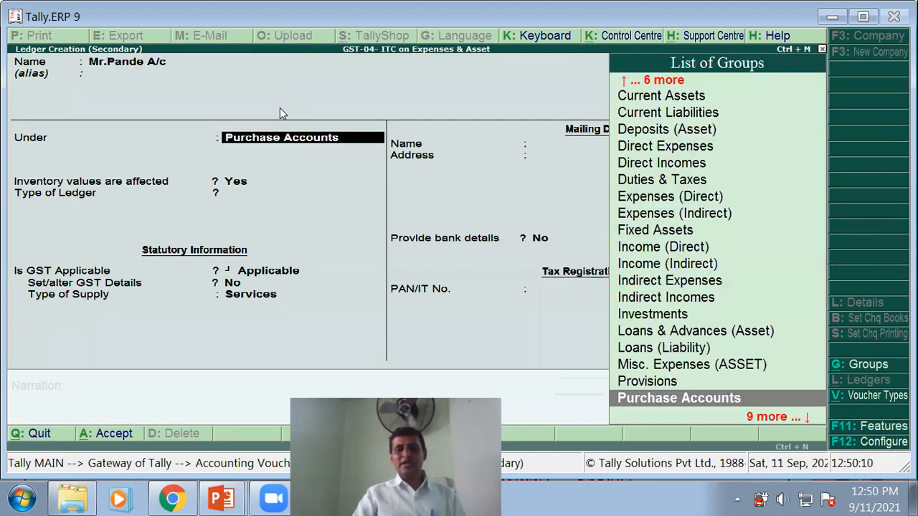
# - Place the new ledger under Sundry Debtors with bill-by-bill balances and state Maharashtra
pyautogui.write('S')
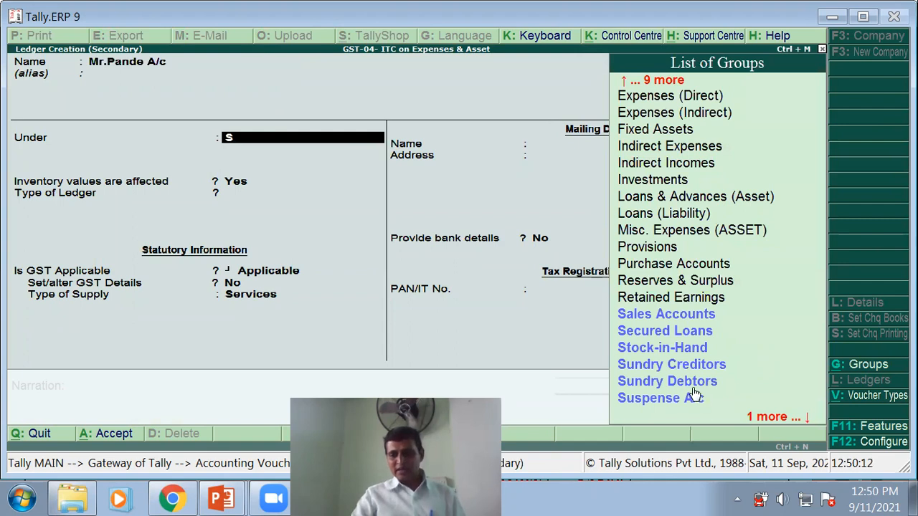
pyautogui.click(693, 382)
pyautogui.press('Return')
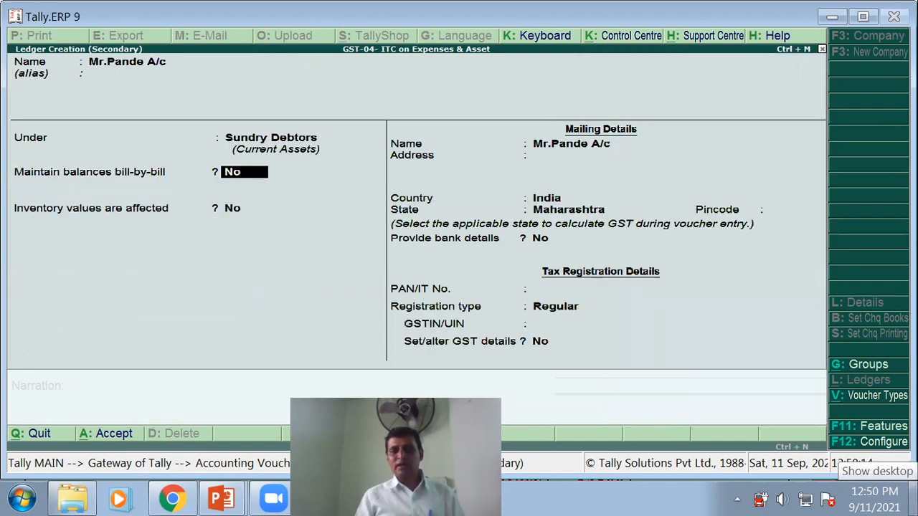
pyautogui.write('y')
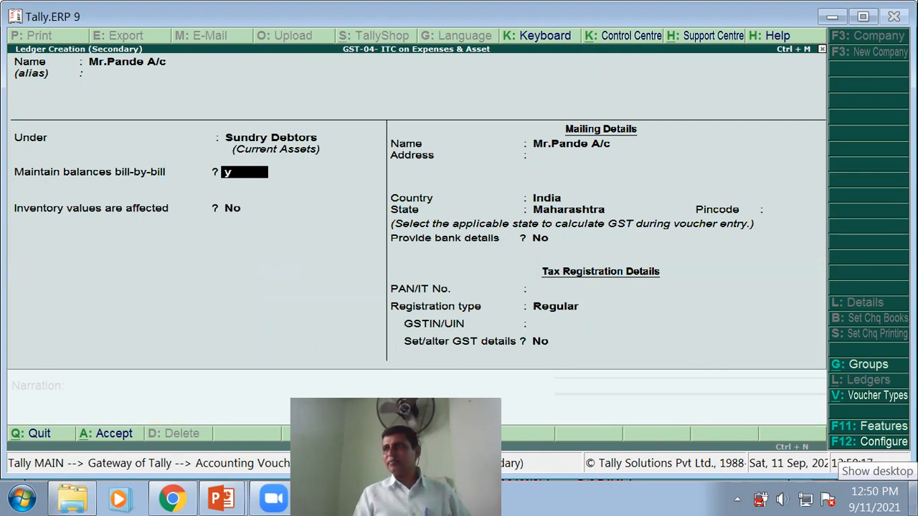
pyautogui.press('Return')
pyautogui.press('Return')
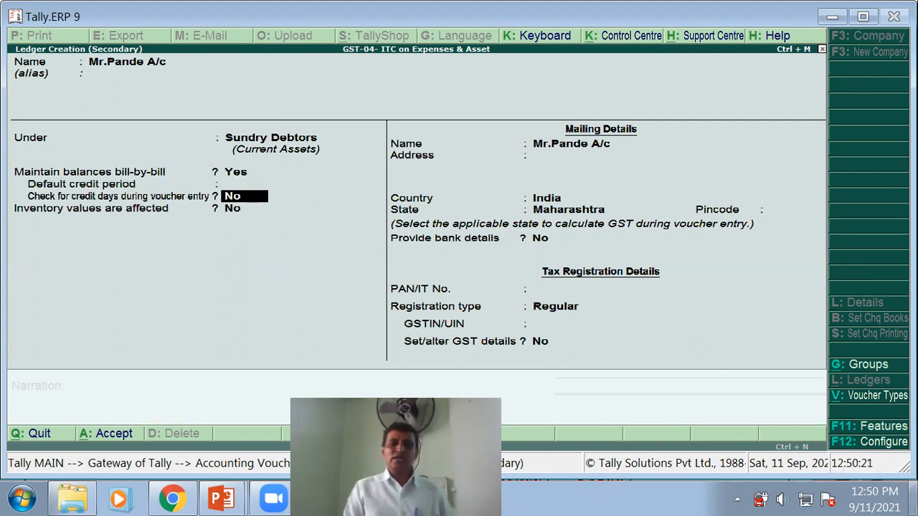
pyautogui.press('Return')
pyautogui.press('Return')
pyautogui.press('Return')
pyautogui.press('Return')
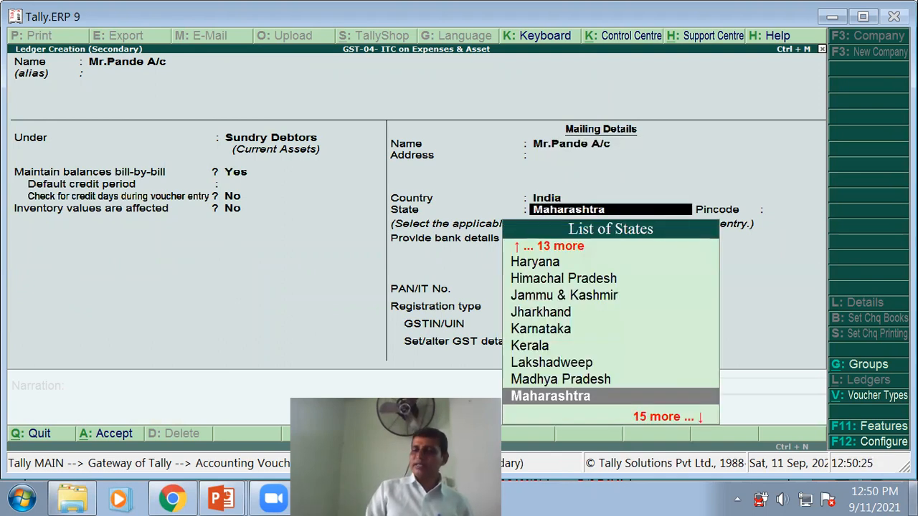
pyautogui.press('Return')
pyautogui.press('Return')
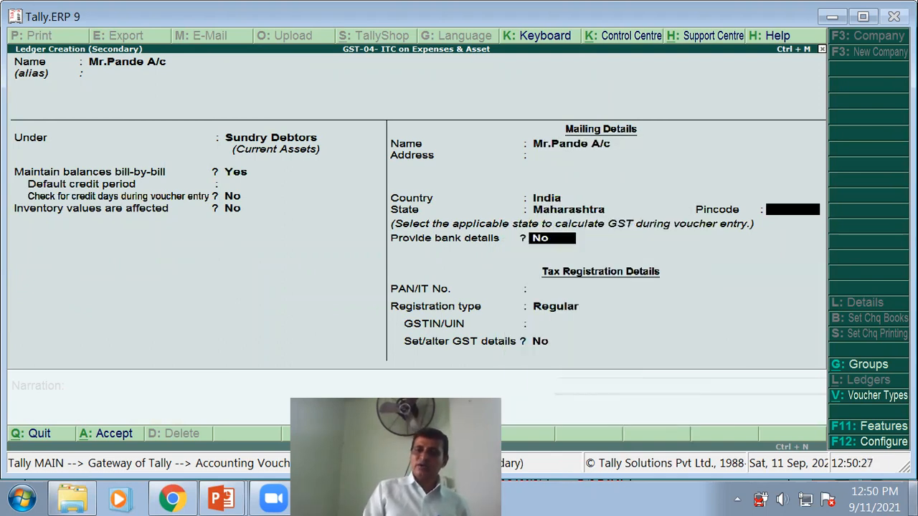
pyautogui.press('Return')
pyautogui.press('Return')
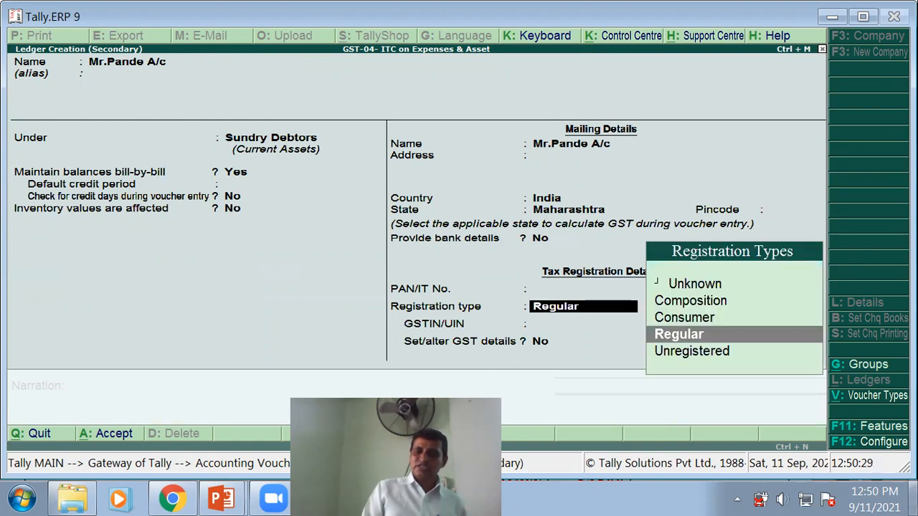
pyautogui.press('Return')
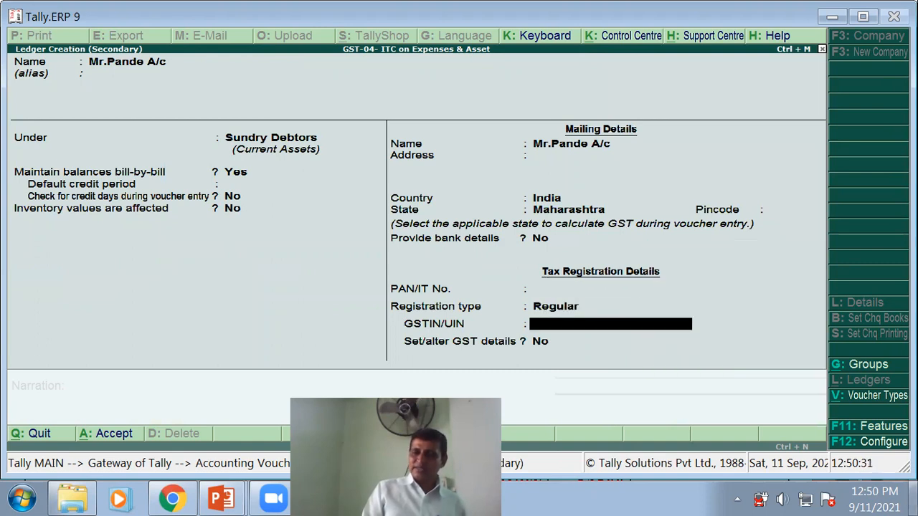
pyautogui.press('Return')
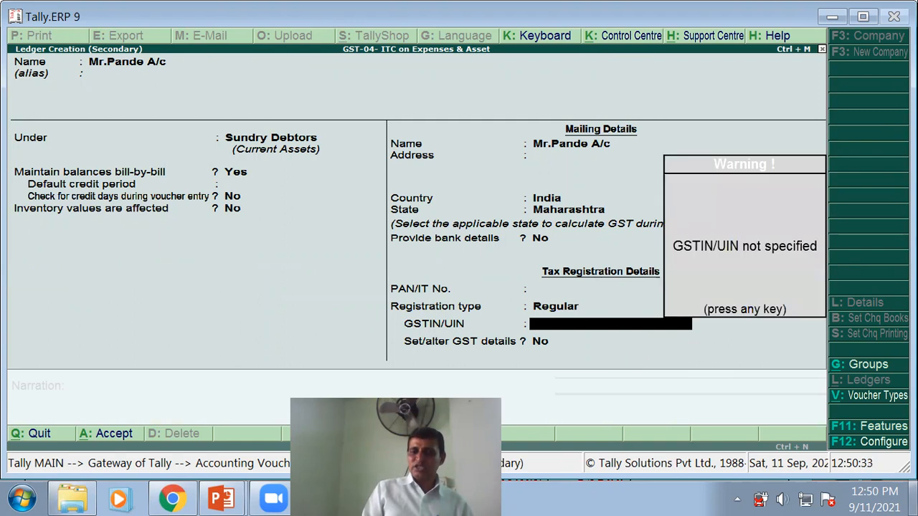
pyautogui.press('Return')
# - Set the ledger's GST registration type to Consumer in its GST details
pyautogui.write('y')
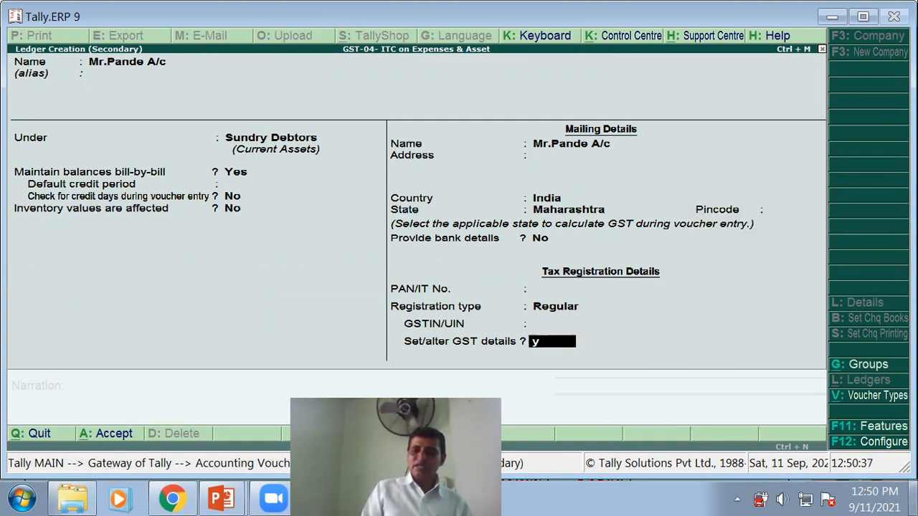
pyautogui.press('Return')
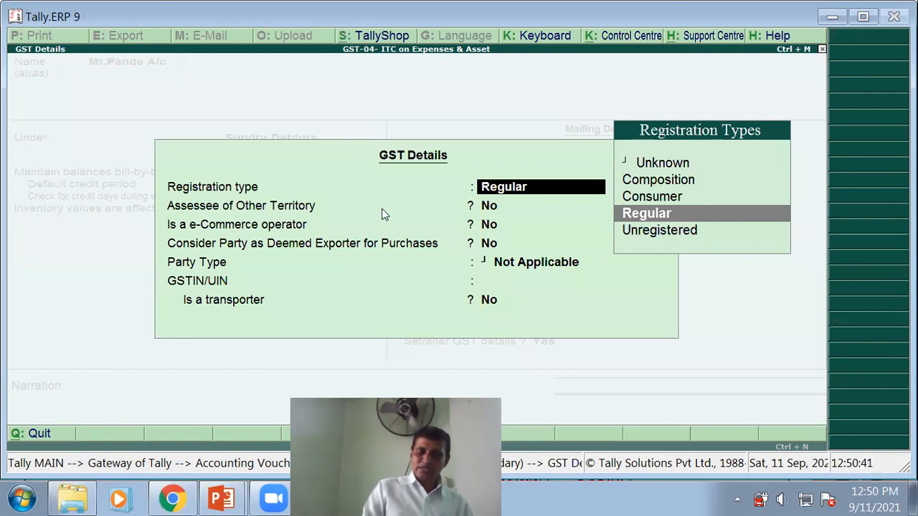
pyautogui.press('Return')
pyautogui.press('Return')
pyautogui.press('Return')
pyautogui.press('Return')
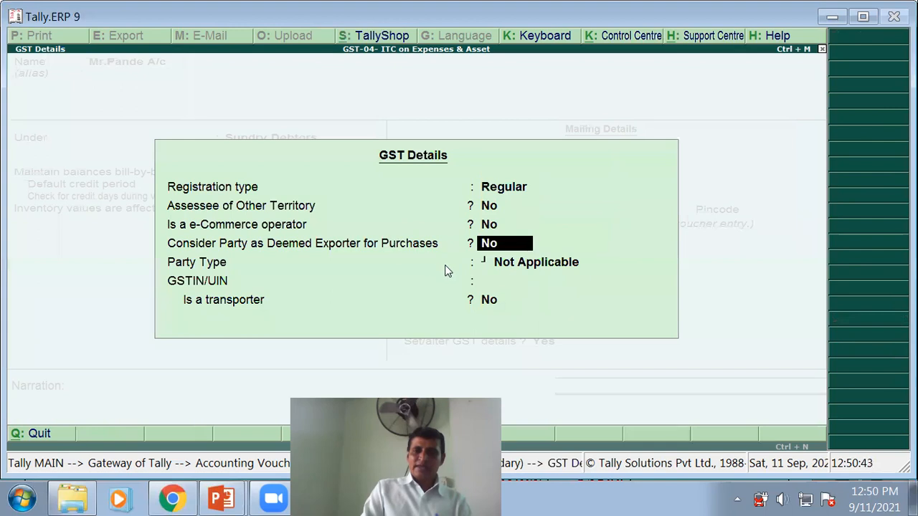
pyautogui.press('Return')
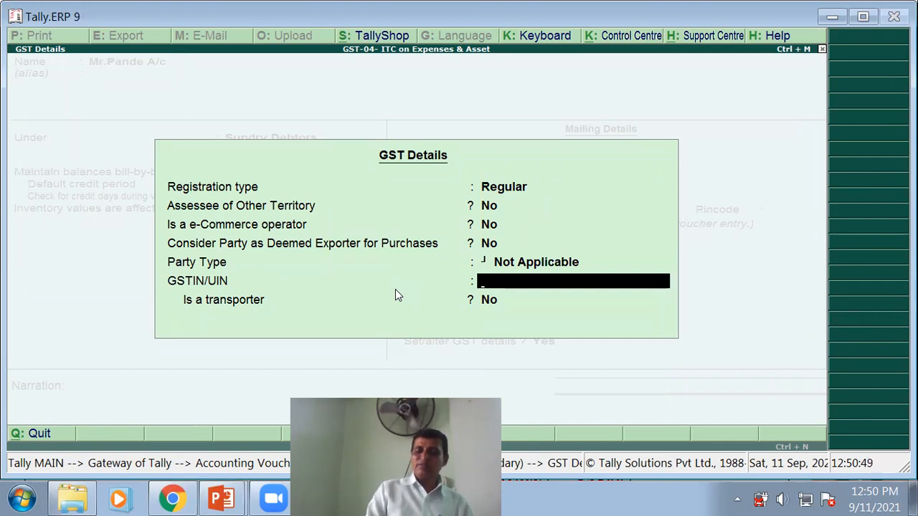
pyautogui.press('BackSpace')
pyautogui.press('BackSpace')
pyautogui.press('BackSpace')
pyautogui.press('BackSpace')
pyautogui.press('BackSpace')
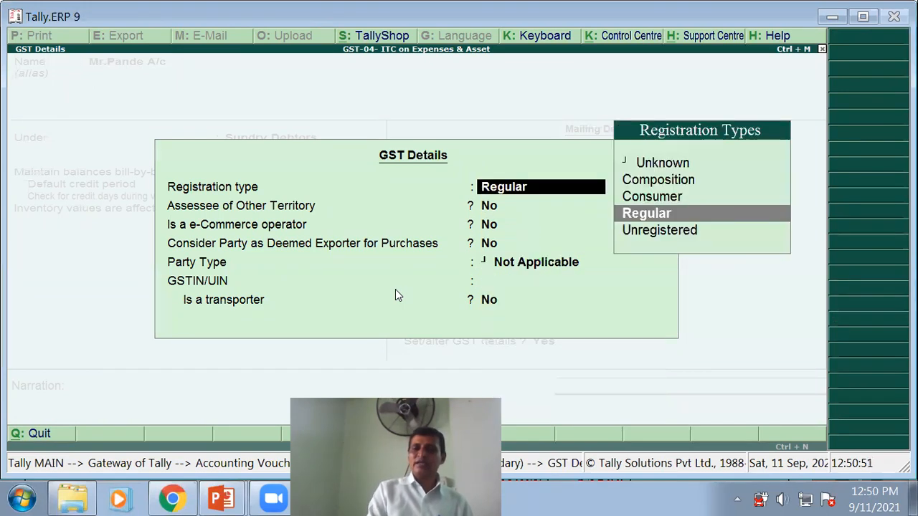
pyautogui.press('Up')
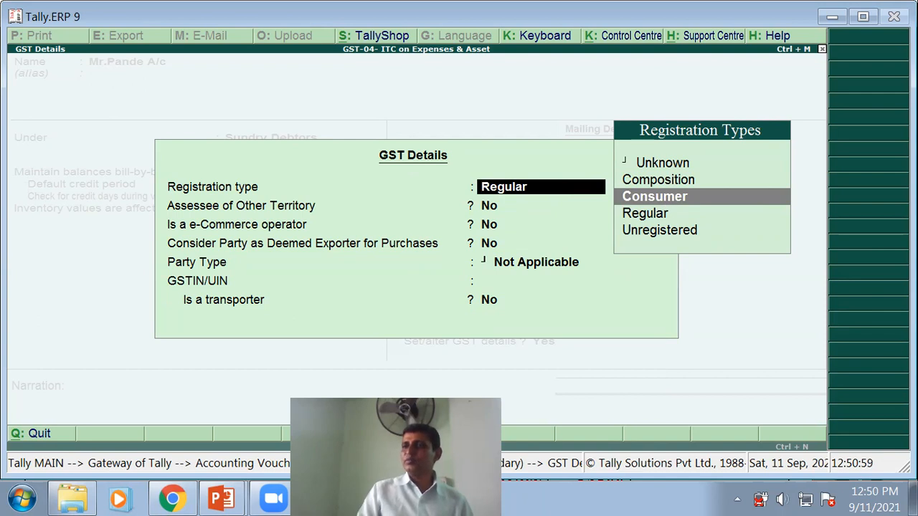
pyautogui.press('Return')
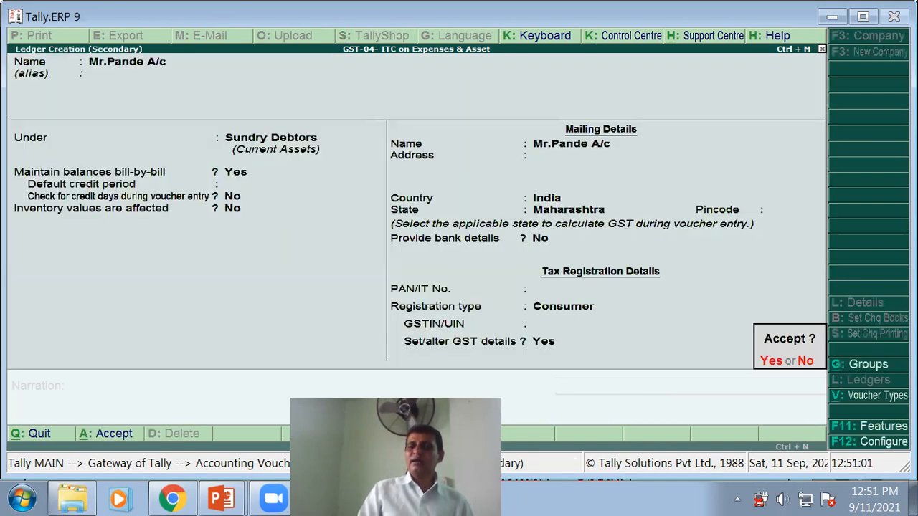
# - Save the buyer ledger and accept Maharashtra as place of supply in Party Details
pyautogui.press('Return')
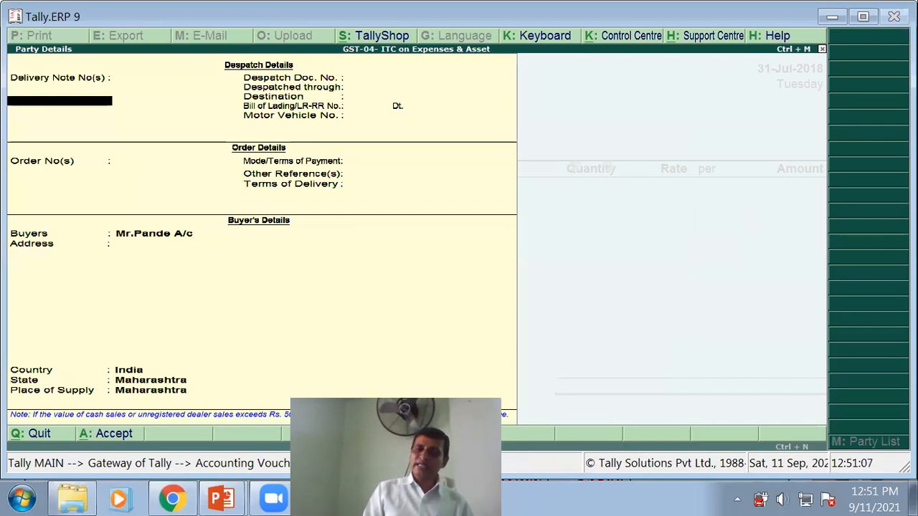
pyautogui.press('Return')
pyautogui.press('Return')
pyautogui.press('Return')
pyautogui.press('Return')
pyautogui.press('Return')
pyautogui.press('Return')
pyautogui.press('Return')
pyautogui.press('Return')
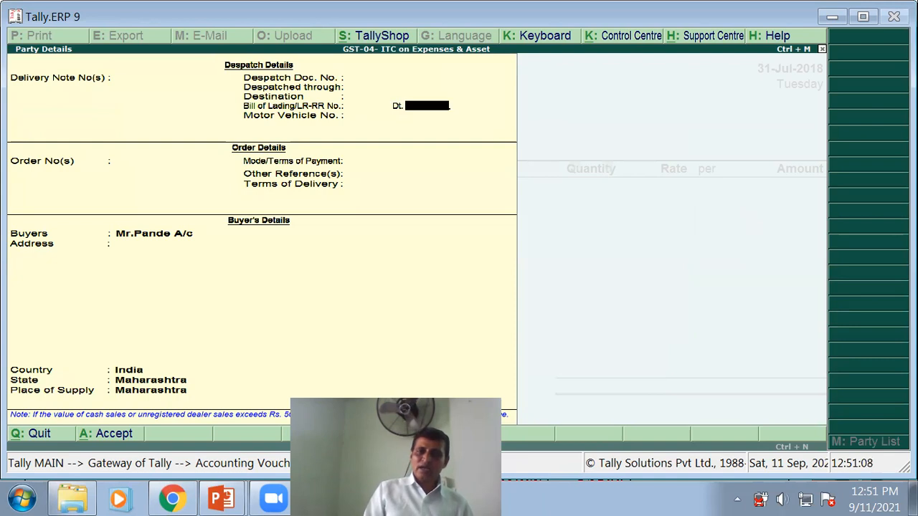
pyautogui.press('Return')
pyautogui.press('Return')
pyautogui.press('Return')
pyautogui.press('Return')
pyautogui.press('Return')
pyautogui.press('Return')
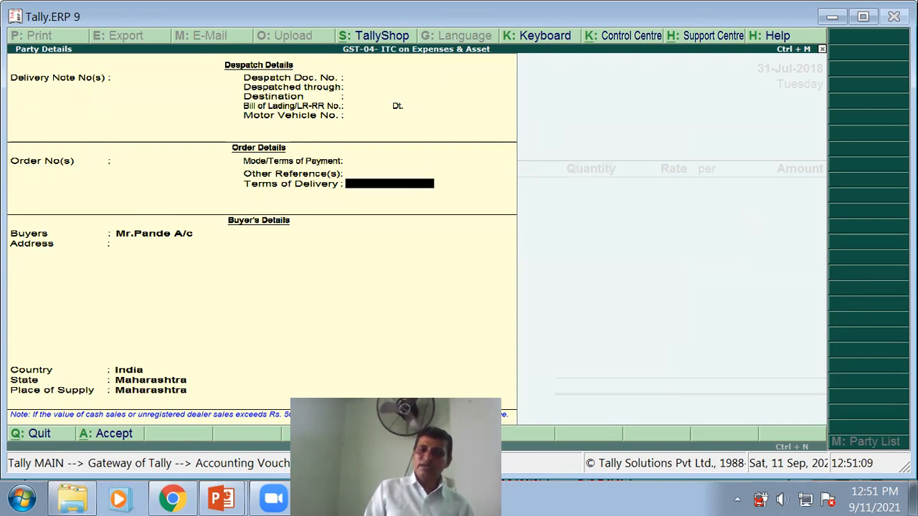
pyautogui.press('Return')
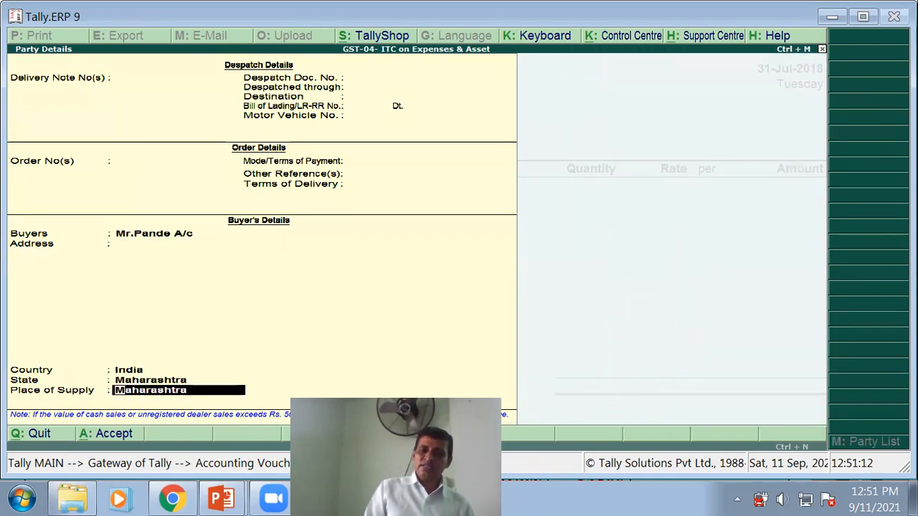
pyautogui.press('Return')
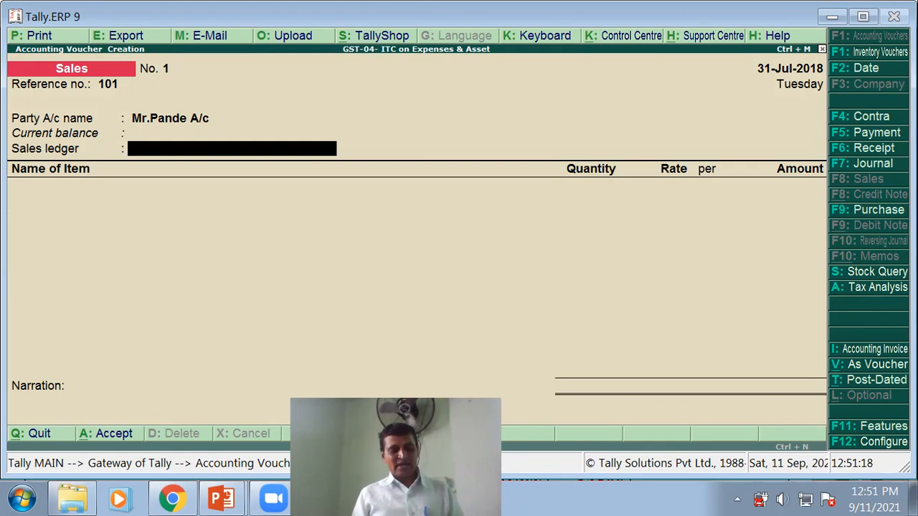
# - Create a 'Sales A/c' ledger under Sales Accounts, GST applicable, with supply type Goods
pyautogui.hotkey('alt', 'c')
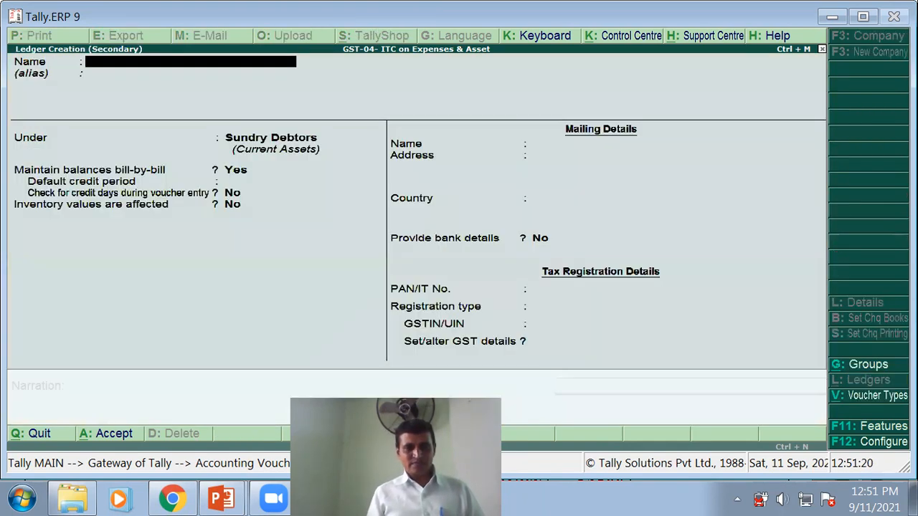
pyautogui.write('Sales A/')
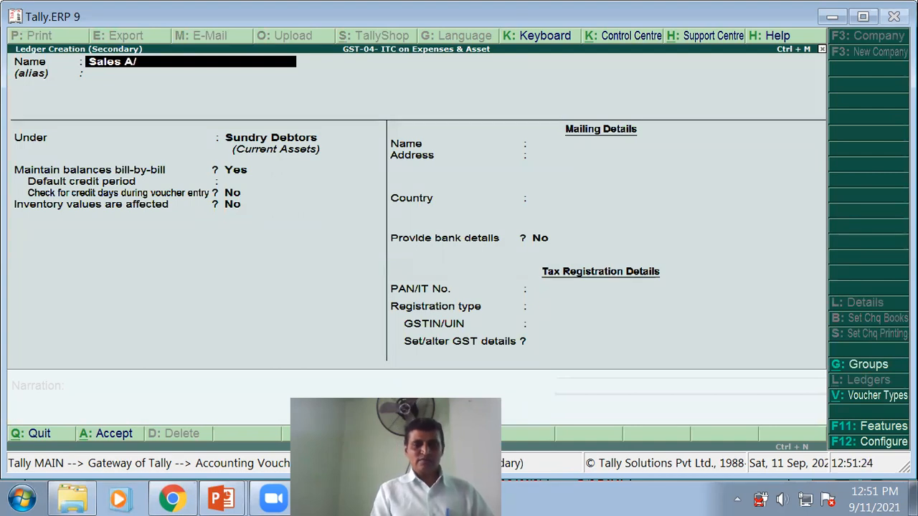
pyautogui.write('c')
pyautogui.press('Return')
pyautogui.press('Return')
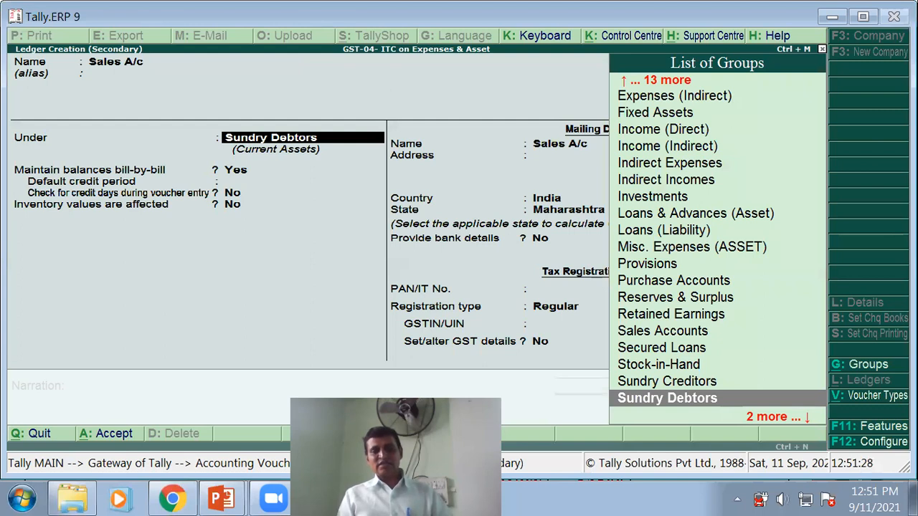
pyautogui.write('s')
pyautogui.press('Down')
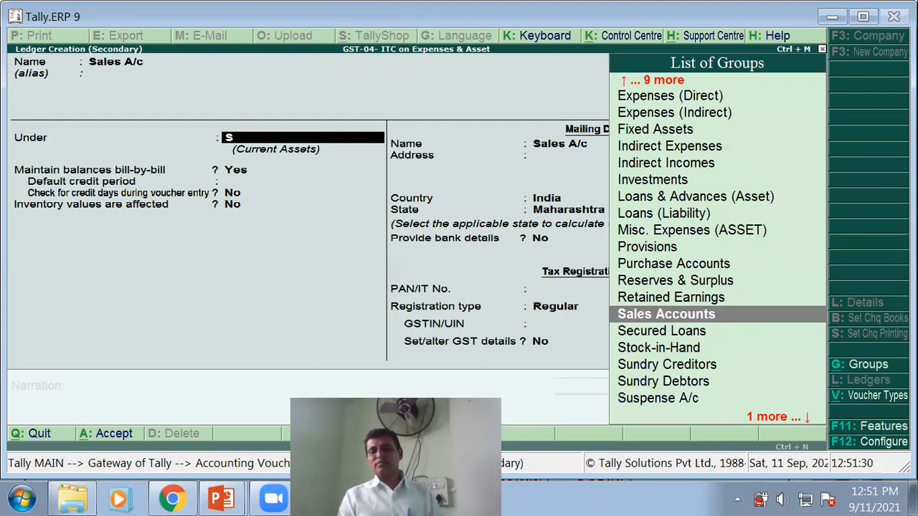
pyautogui.press('Return')
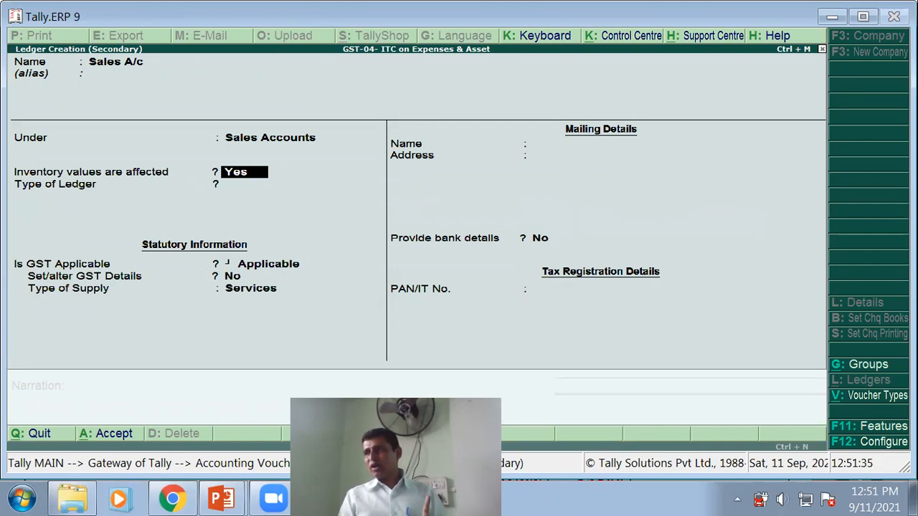
pyautogui.press('Return')
pyautogui.press('Return')
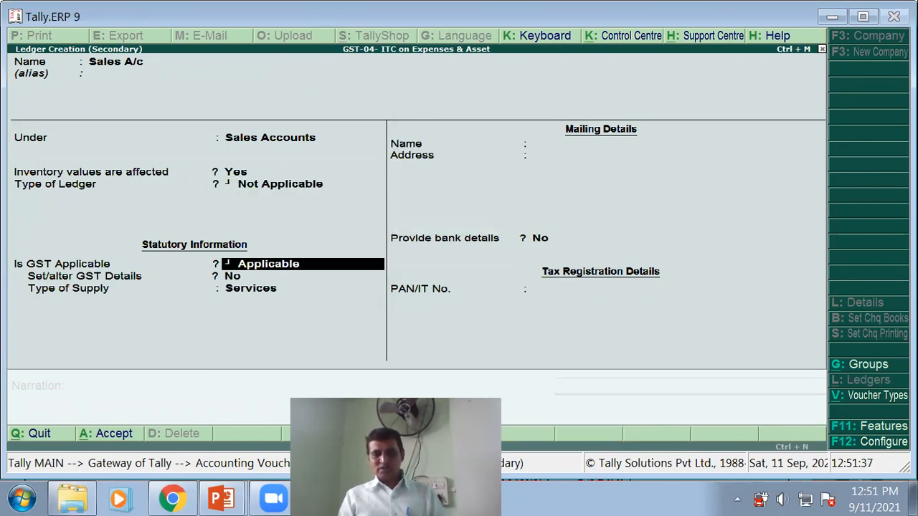
pyautogui.press('Return')
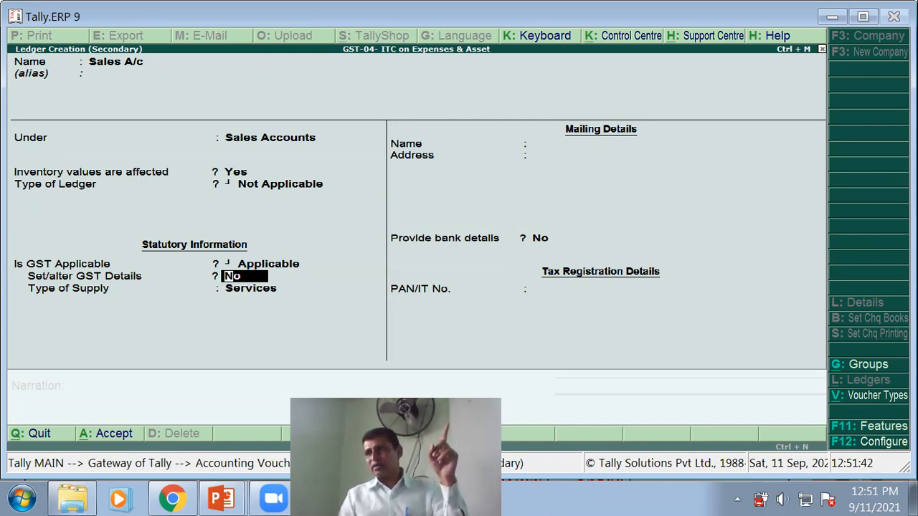
pyautogui.press('Return')
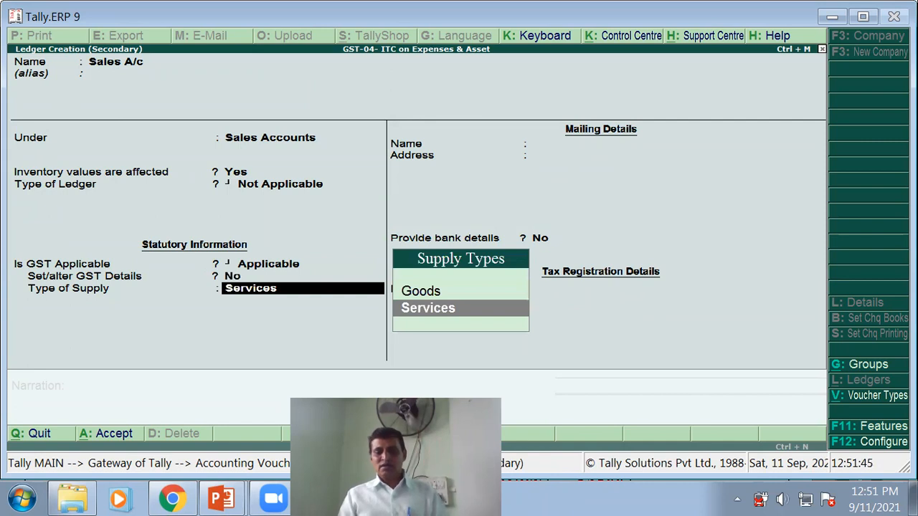
pyautogui.press('Up')
pyautogui.press('Return')
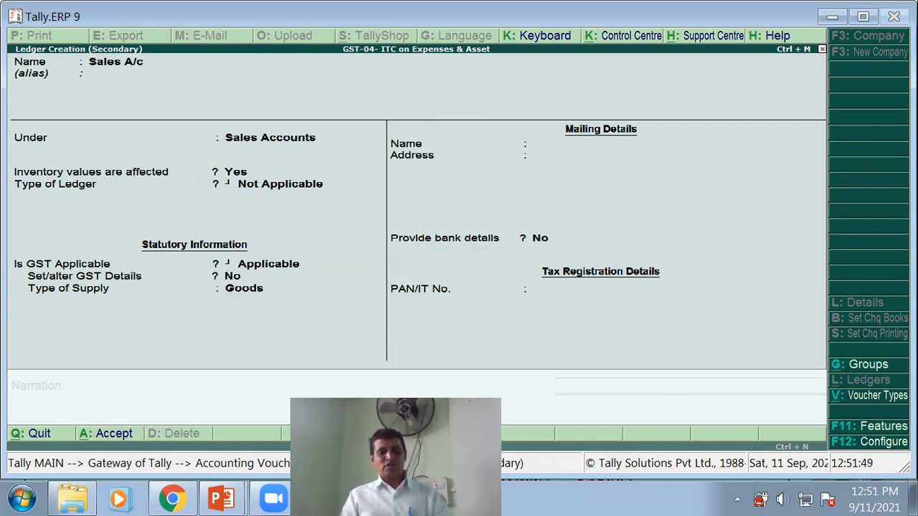
pyautogui.hotkey('ctrl', 'a')
pyautogui.press('Return')
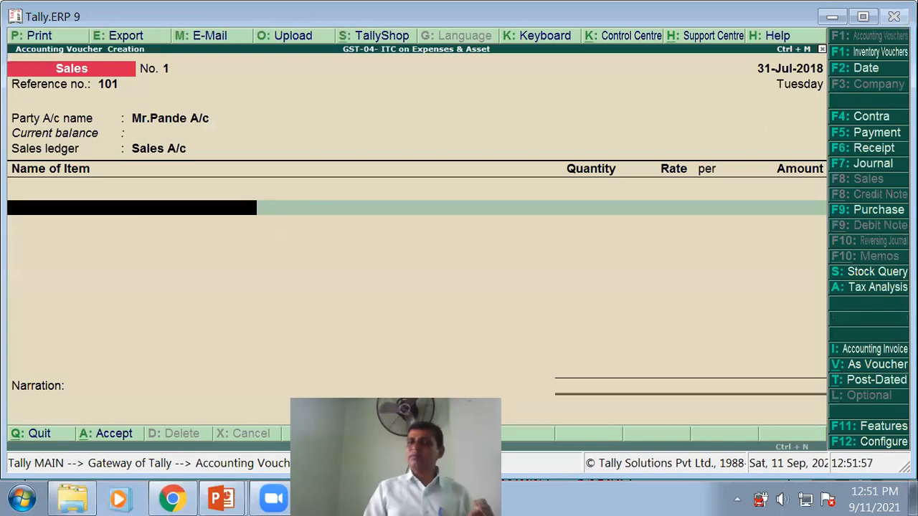
# - Add 5 Nos. of Laptop at 30,000.00 each, amounting to 1,50,000.00
pyautogui.press('space')
pyautogui.write('Laptop')
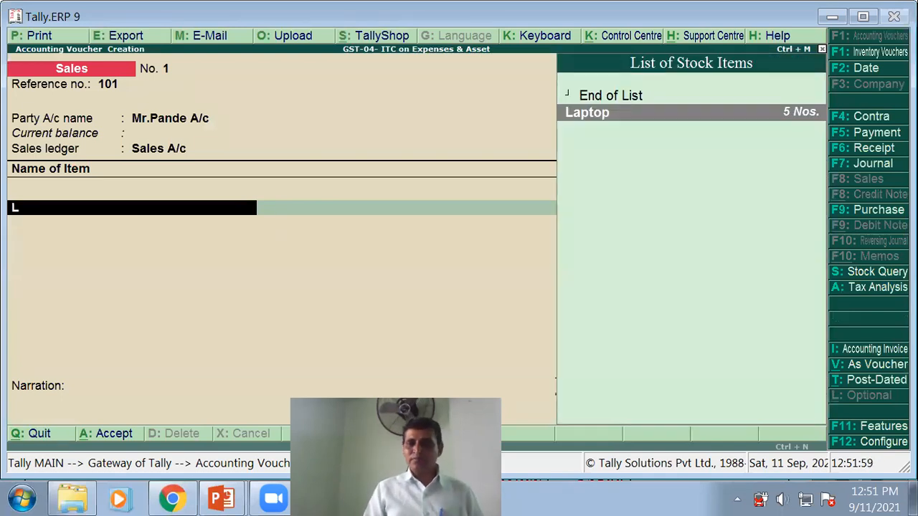
pyautogui.press('Return')
pyautogui.write('5')
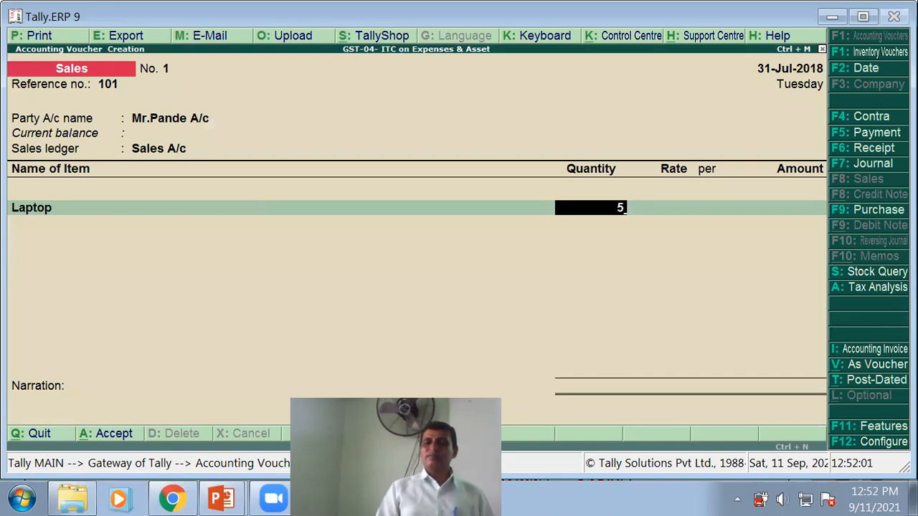
pyautogui.press('Return')
pyautogui.write('30,0')
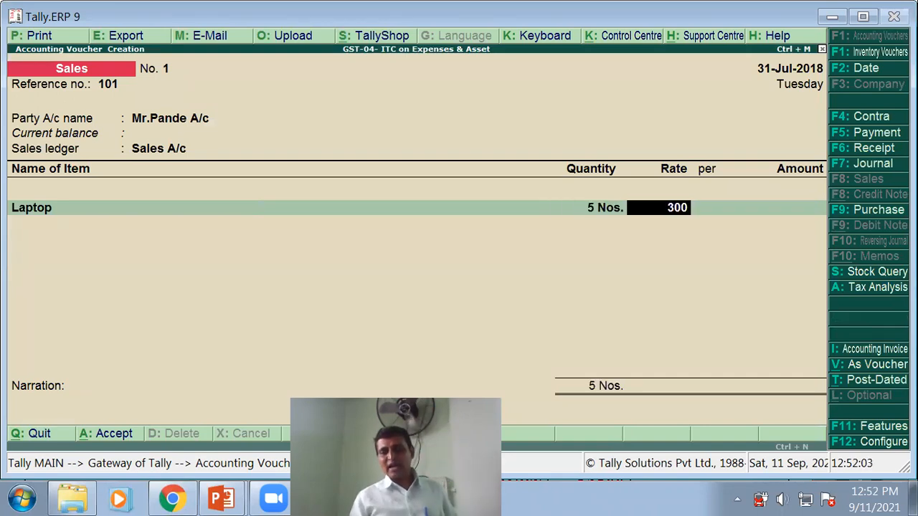
pyautogui.write('00')
pyautogui.press('Return')
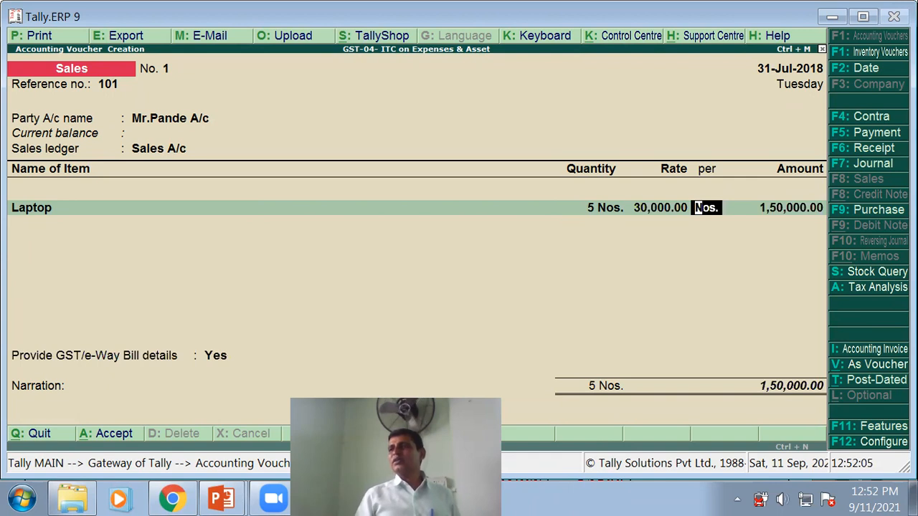
pyautogui.press('Return')
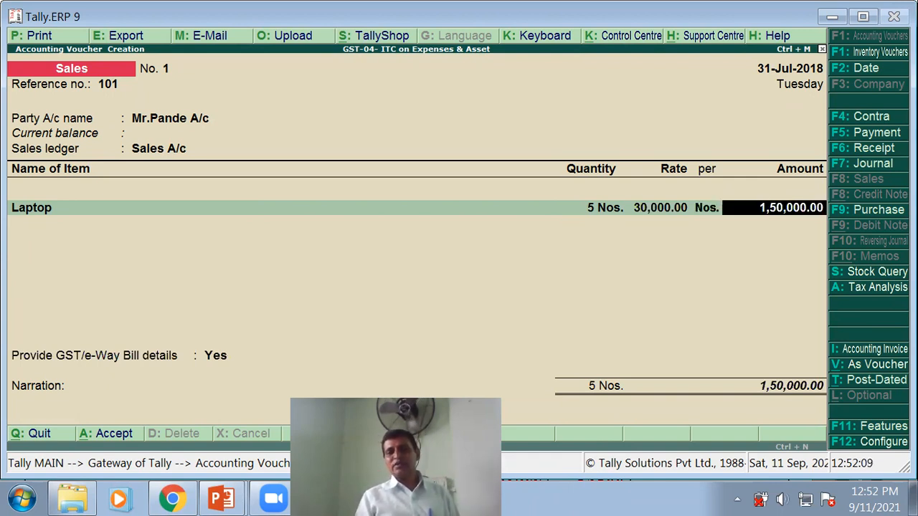
pyautogui.press('Return')
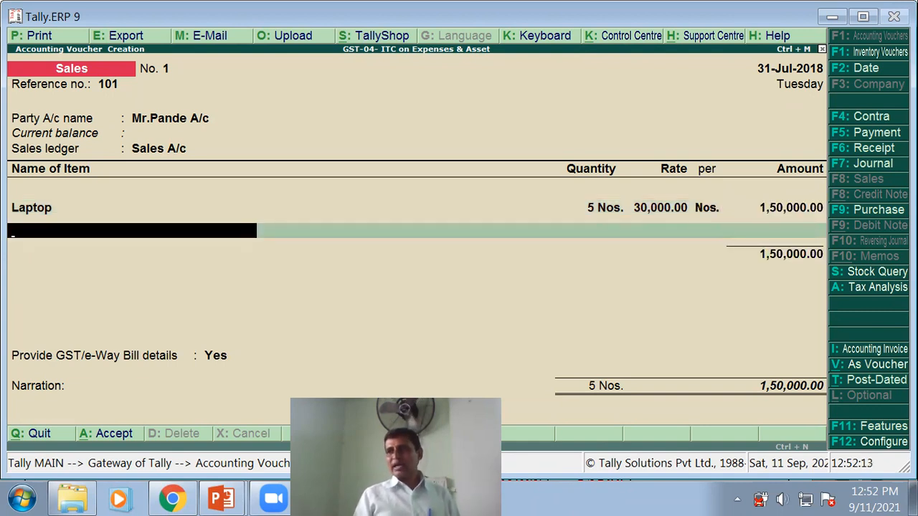
pyautogui.press('Return')
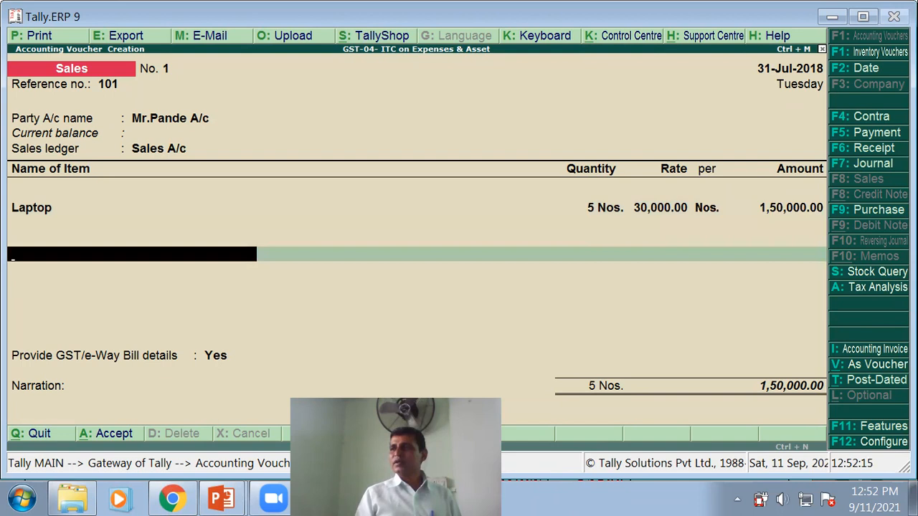
# - Add CGST and SGST ledgers at 13,500.00 each, bringing the total to 1,77,000.00
pyautogui.write('C')
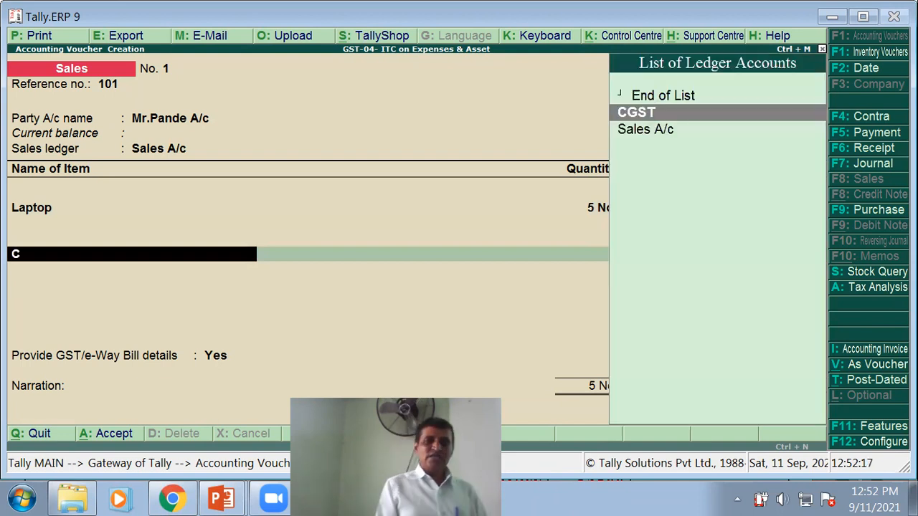
pyautogui.press('Return')
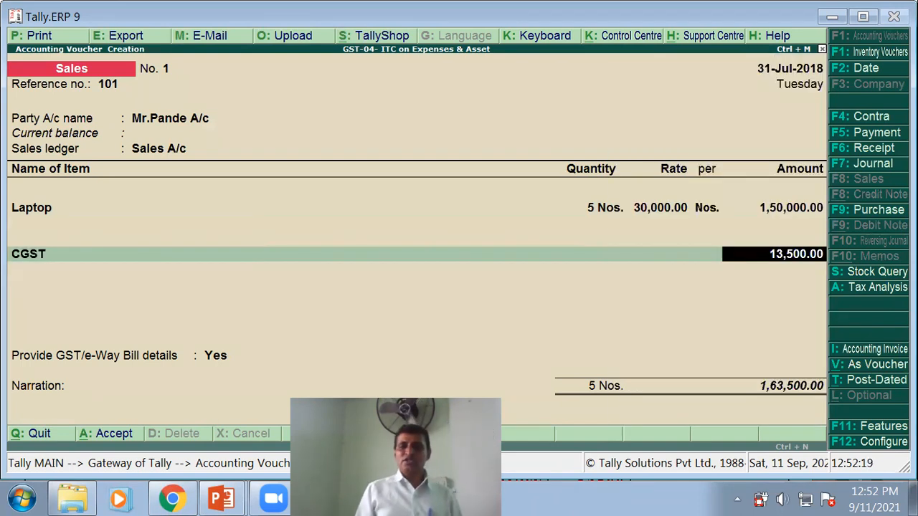
pyautogui.press('Return')
pyautogui.write('S')
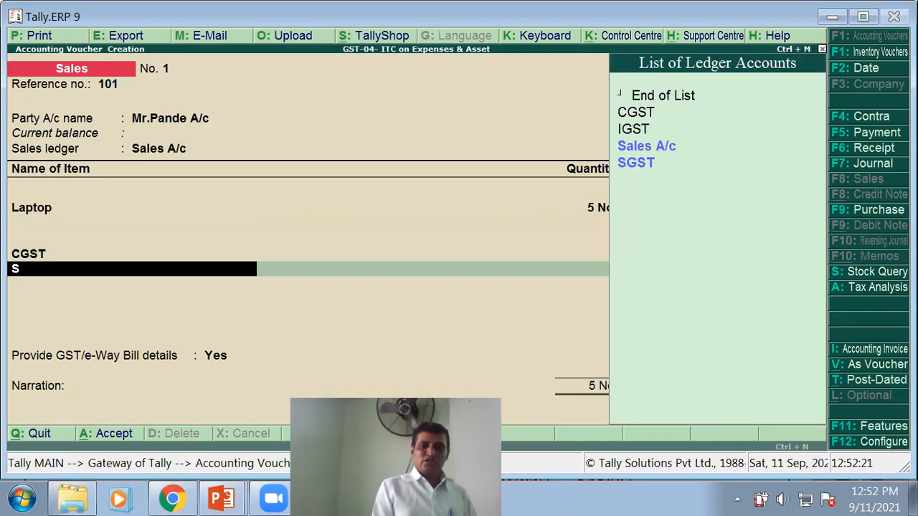
pyautogui.write('G')
pyautogui.press('Return')
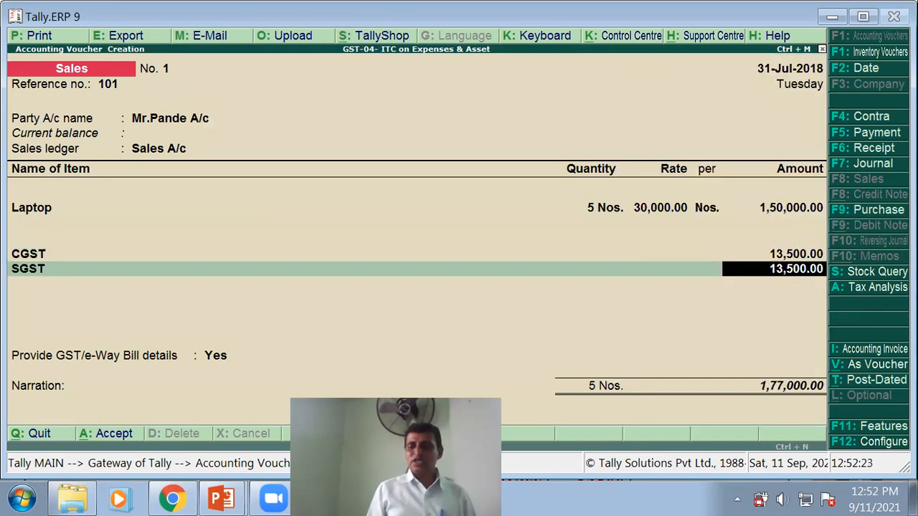
pyautogui.press('Return')
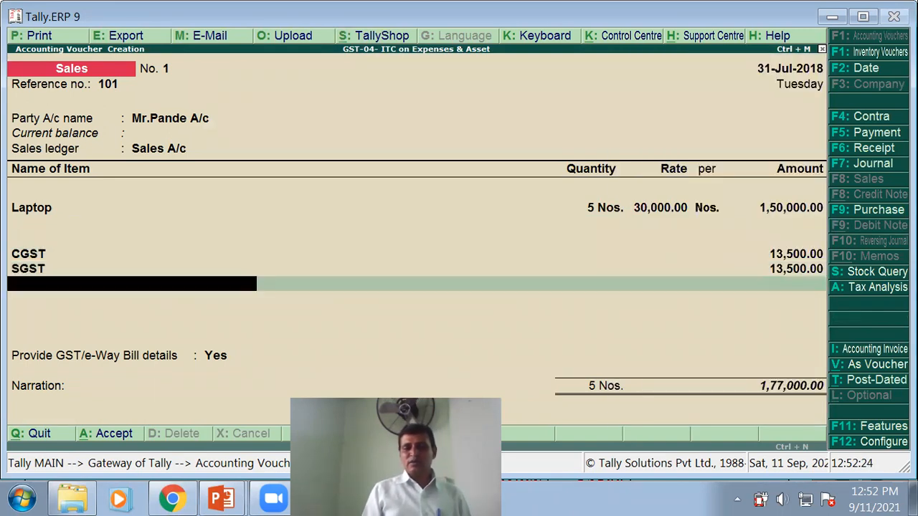
pyautogui.press('Return')
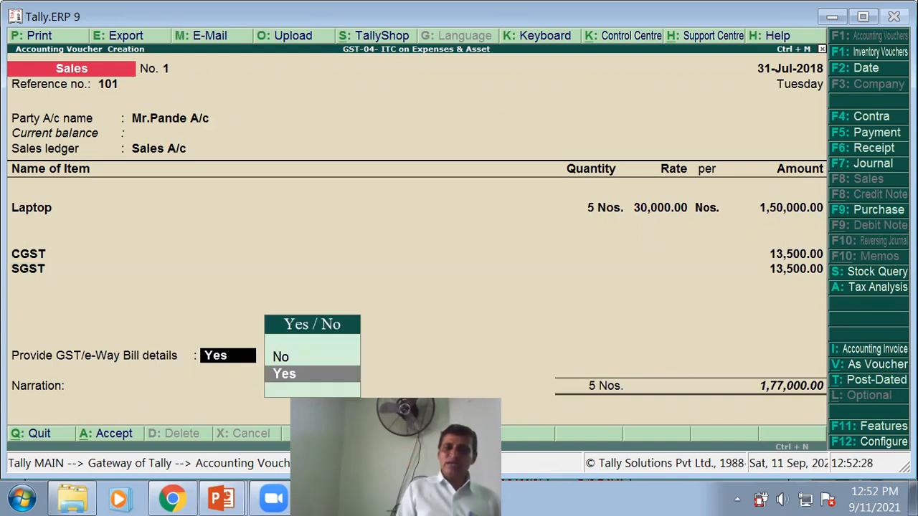
# - Choose Yes for GST/e-Way Bill details and pass through the transporter fields
pyautogui.press('y')
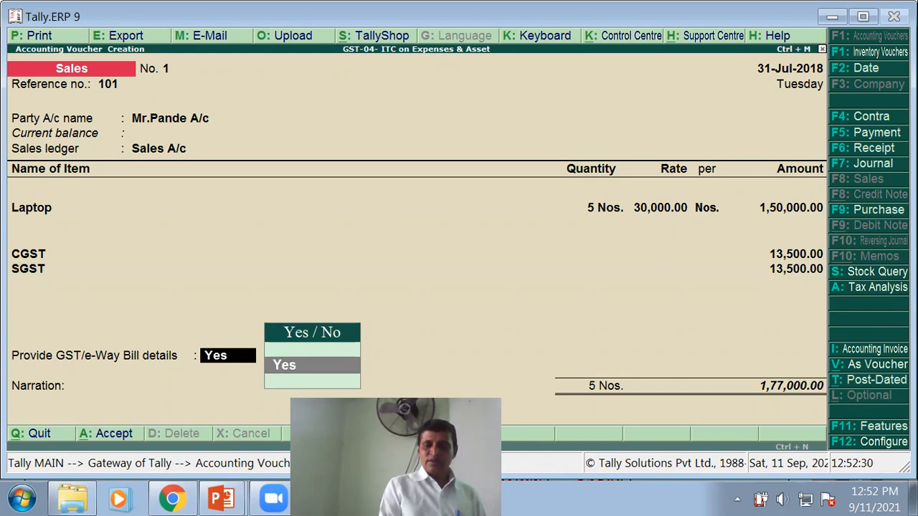
pyautogui.press('Return')
pyautogui.press('Return')
pyautogui.press('Return')
pyautogui.press('Return')
pyautogui.press('Return')
pyautogui.press('Return')
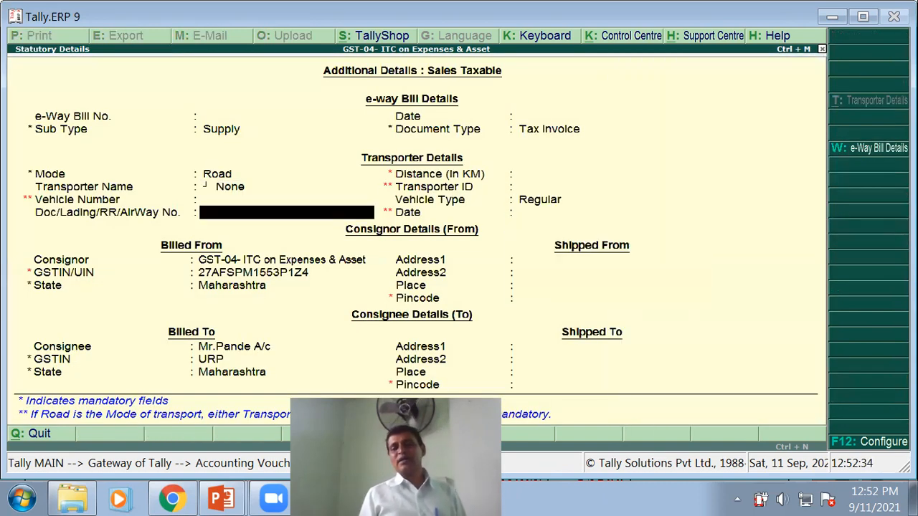
pyautogui.press('Return')
pyautogui.press('Return')
pyautogui.press('Return')
pyautogui.press('Return')
pyautogui.press('Return')
pyautogui.press('Return')
pyautogui.press('Return')
pyautogui.press('Return')
pyautogui.press('Return')
pyautogui.press('Return')
pyautogui.press('Return')
pyautogui.press('Return')
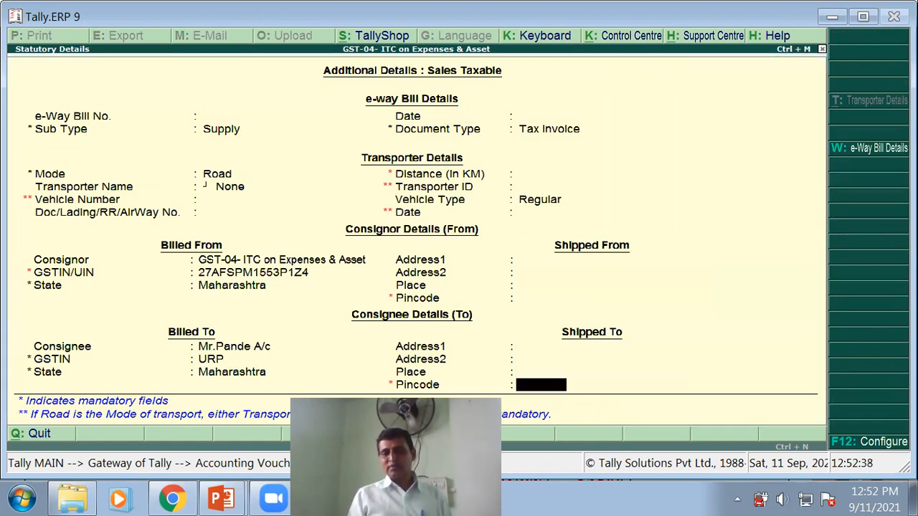
pyautogui.press('Return')
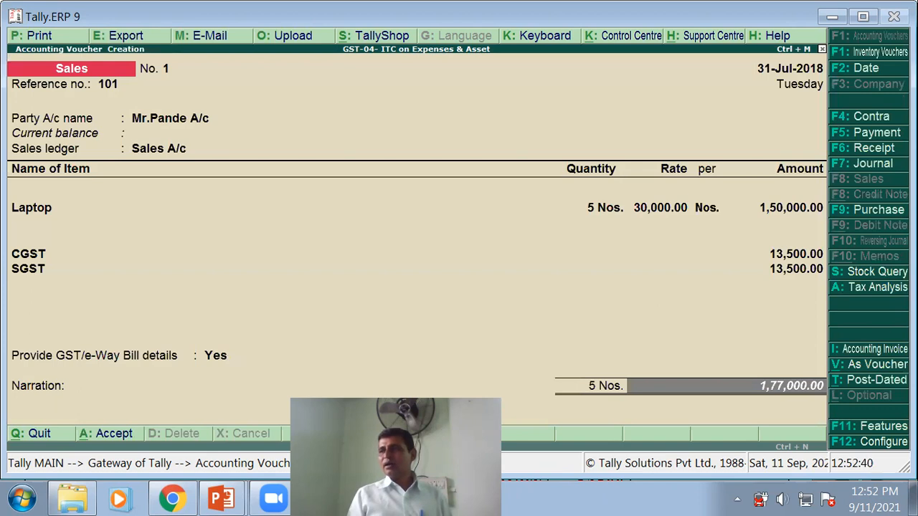
# - Record bill-wise New Ref 101 for 1,77,000.00 with 8 days' credit, Dr
pyautogui.press('Return')
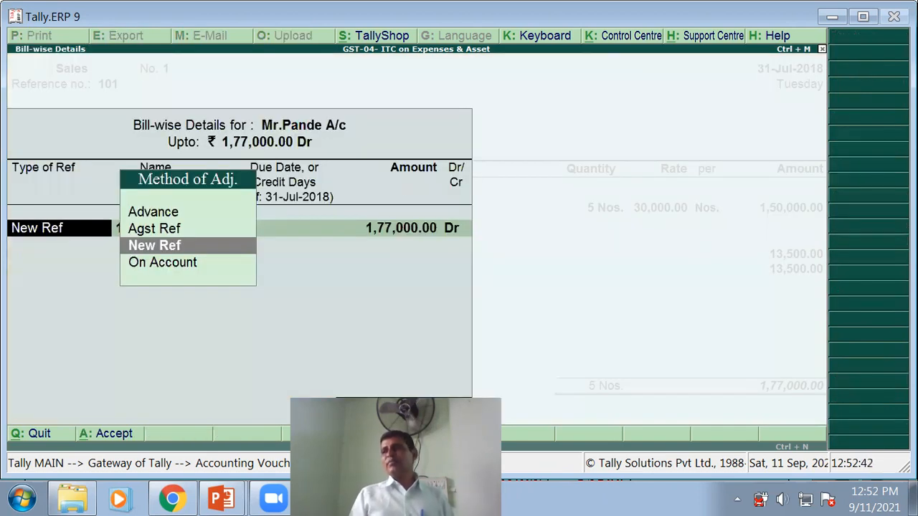
pyautogui.press('Return')
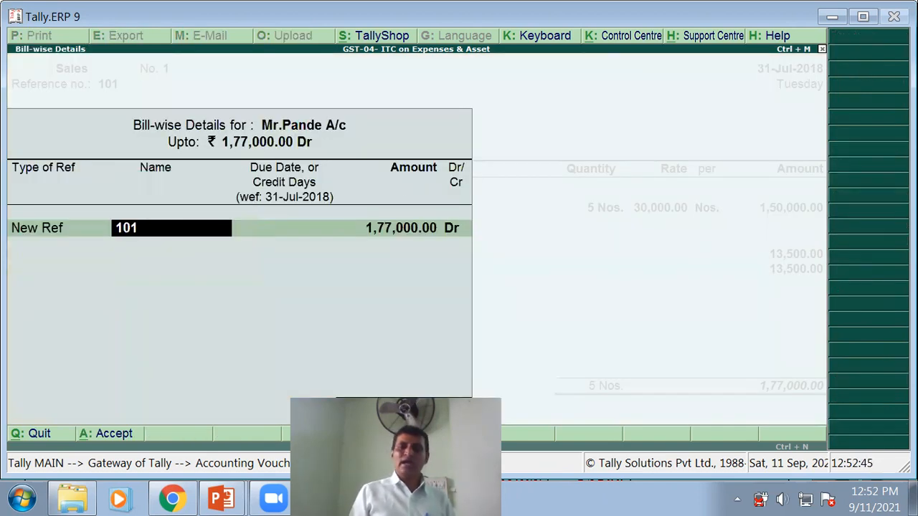
pyautogui.press('Return')
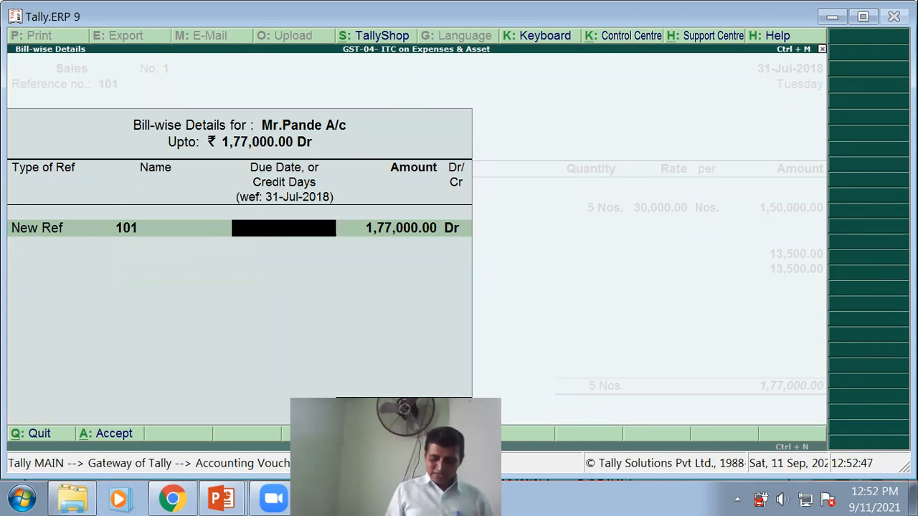
pyautogui.write('8')
pyautogui.press('Return')
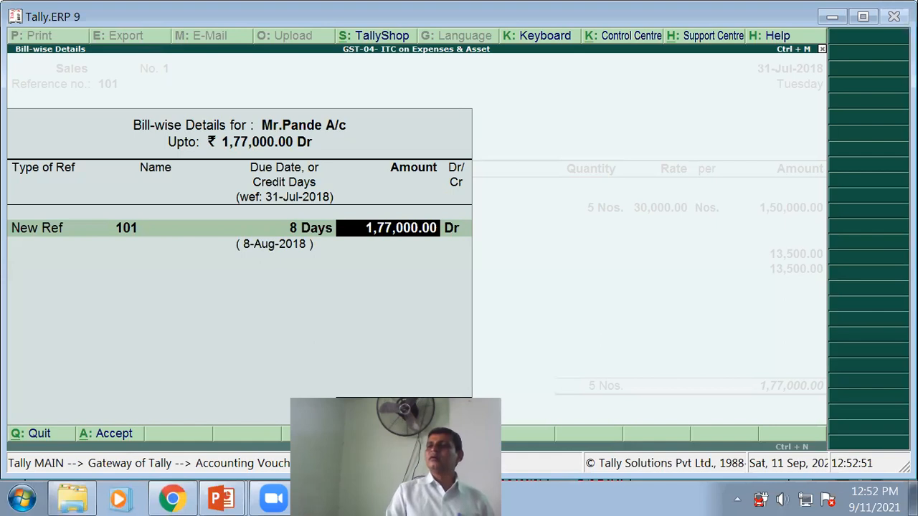
pyautogui.press('Return')
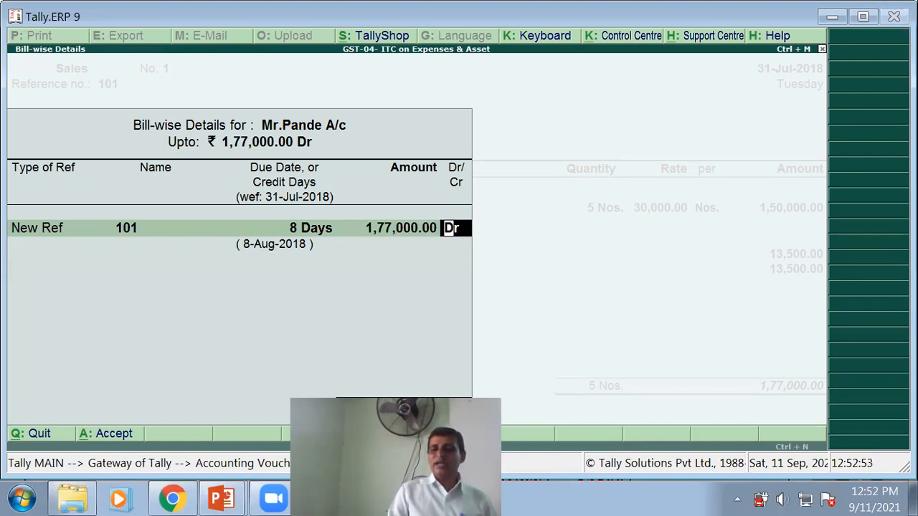
pyautogui.press('Return')
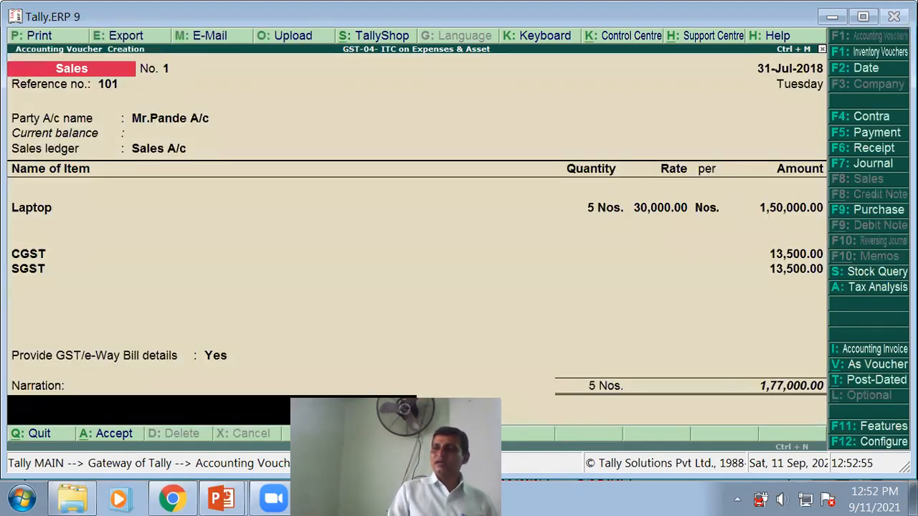
# - Add narration 'Being Credit Sales', dismiss the HSN warning and save the voucher
pyautogui.write('BeingiC')
pyautogui.press('BackSpace')
pyautogui.write('Credit Sales')
pyautogui.press('Return')
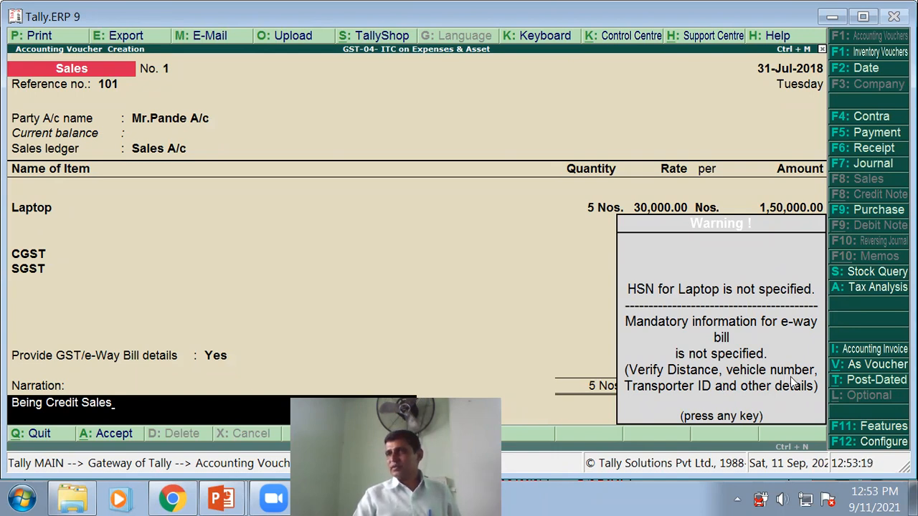
pyautogui.press('Return')
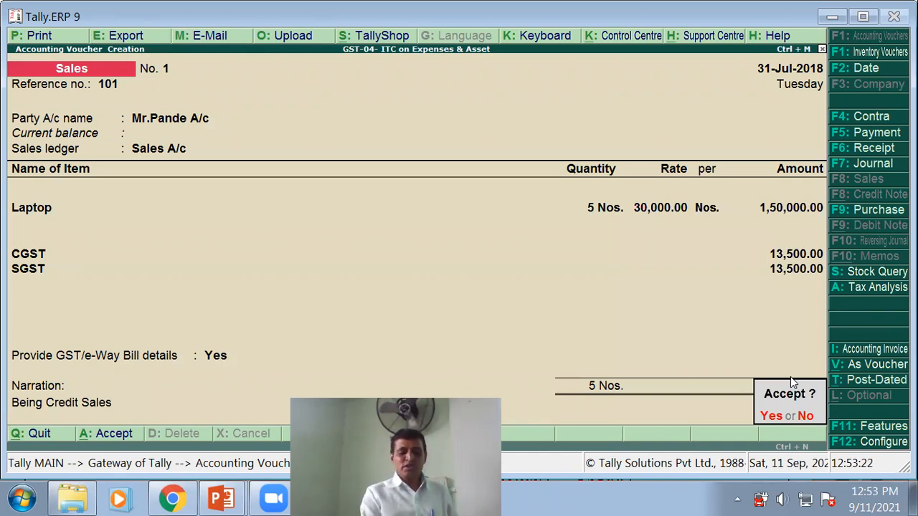
pyautogui.press('Return')
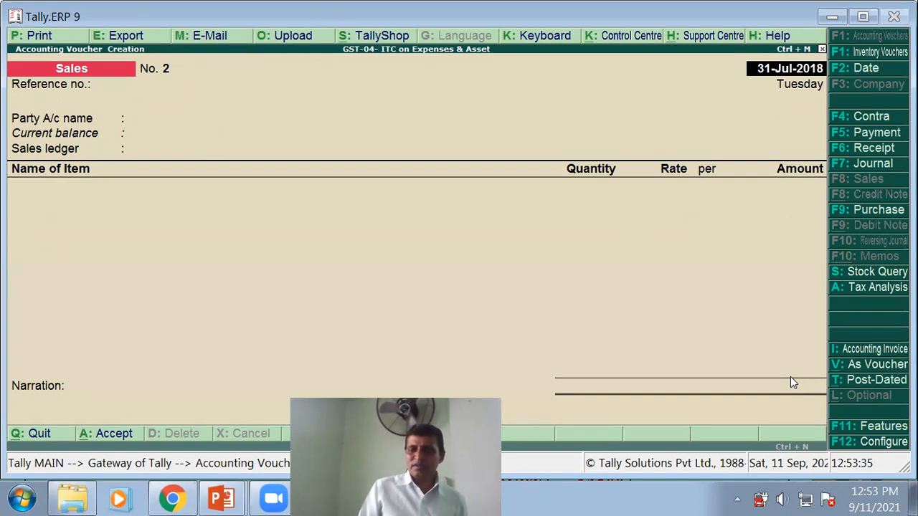
# - Advance the slide show to the duties and taxes payment slide, then return to Tally
pyautogui.hotkey('alt', 'Tab')
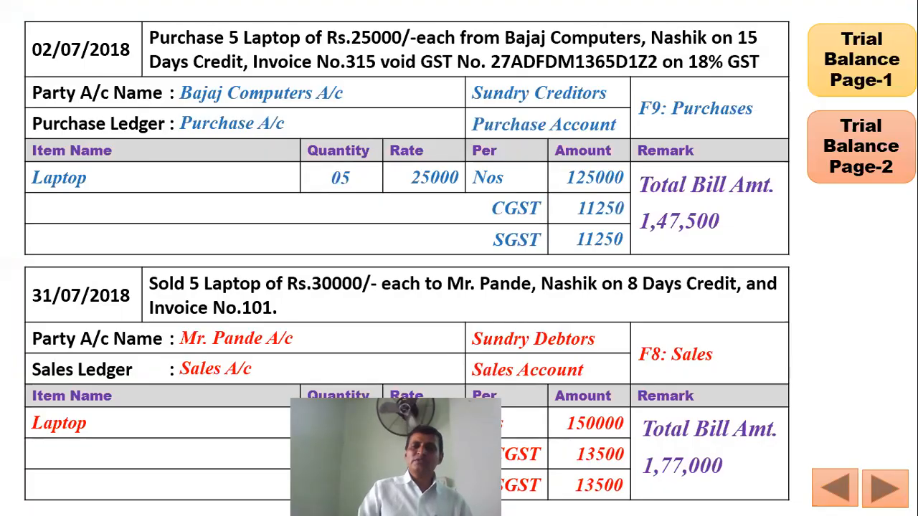
pyautogui.click(309, 209)
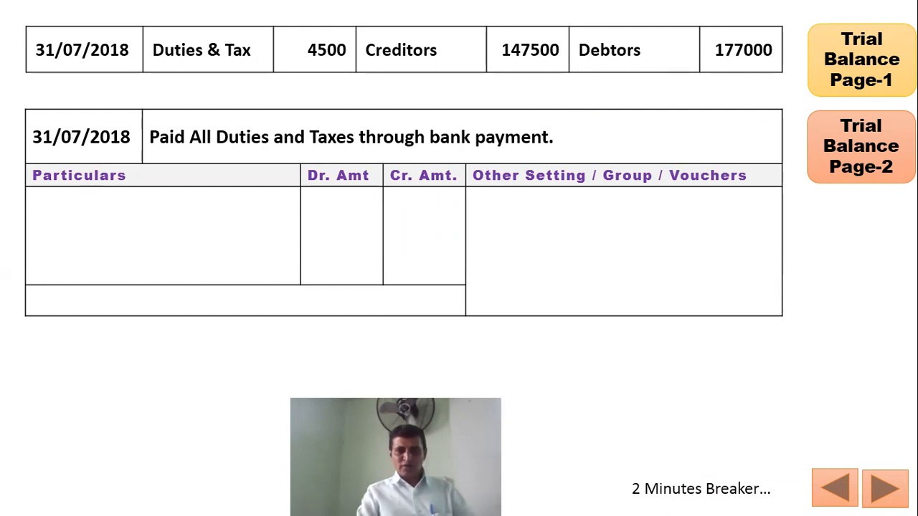
pyautogui.hotkey('alt', 'Tab')
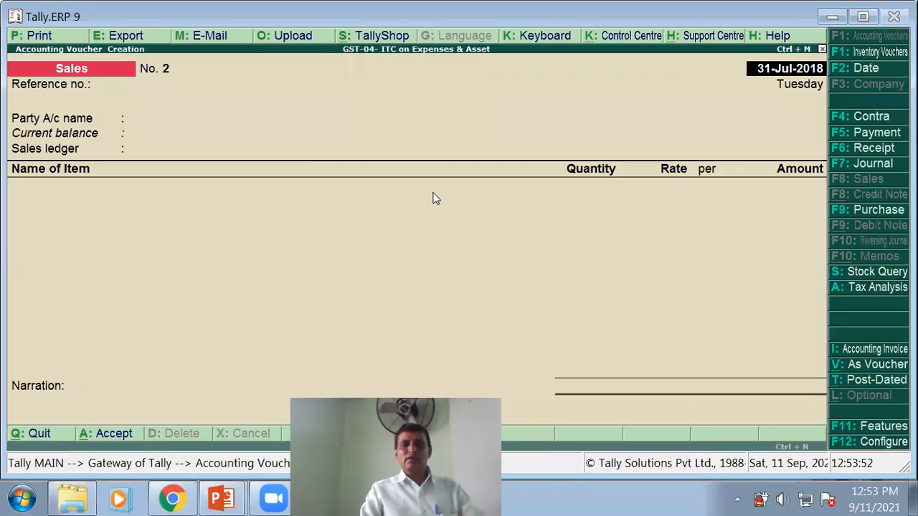
# - Quit the blank sales voucher and open the detailed Balance Sheet
pyautogui.press('BackSpace')
pyautogui.press('Escape')
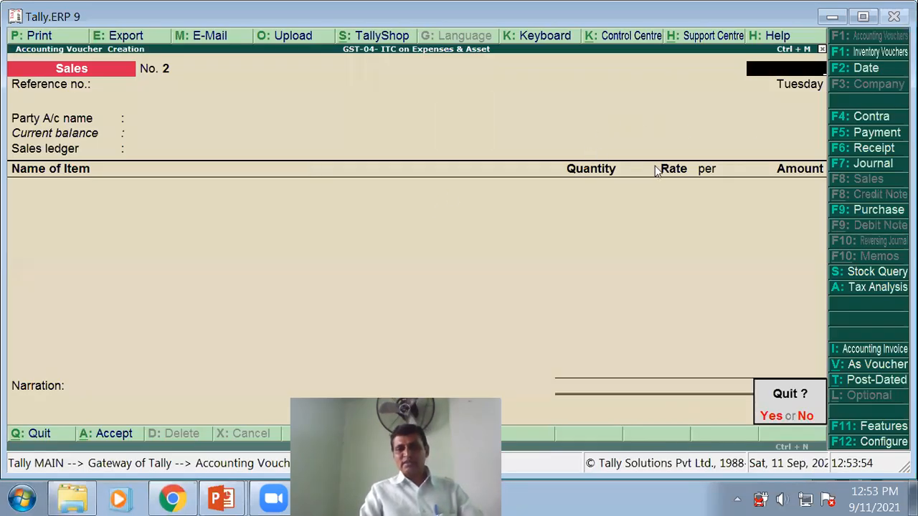
pyautogui.press('Return')
pyautogui.press('Escape')
pyautogui.press('Escape')
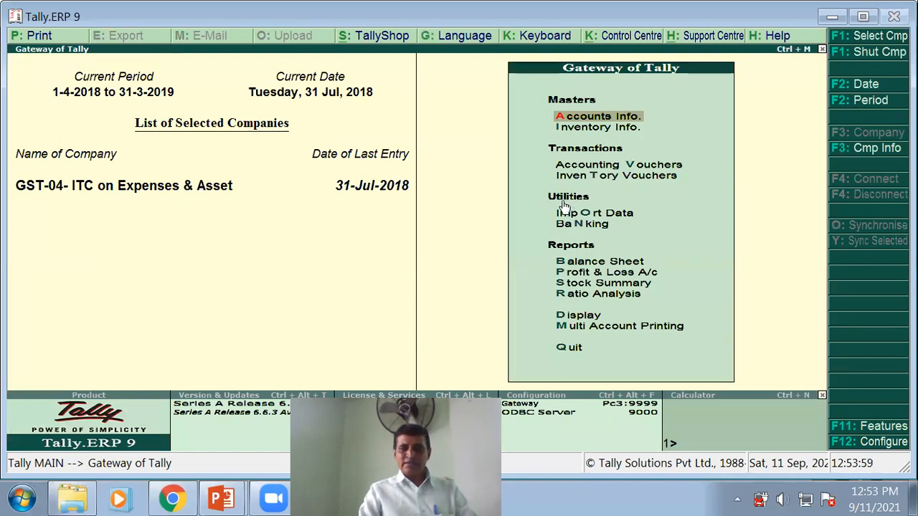
pyautogui.press('b')
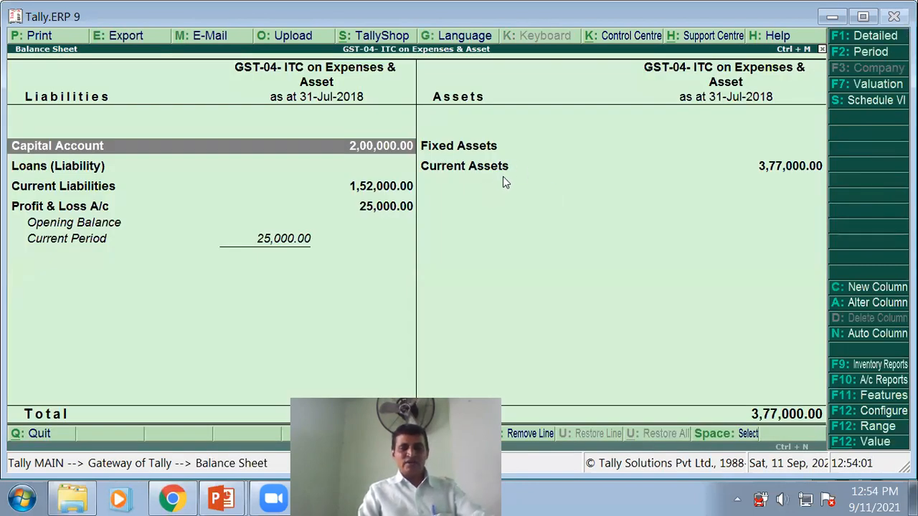
pyautogui.hotkey('alt', 'F1')
pyautogui.hotkey('alt', 'Tab')
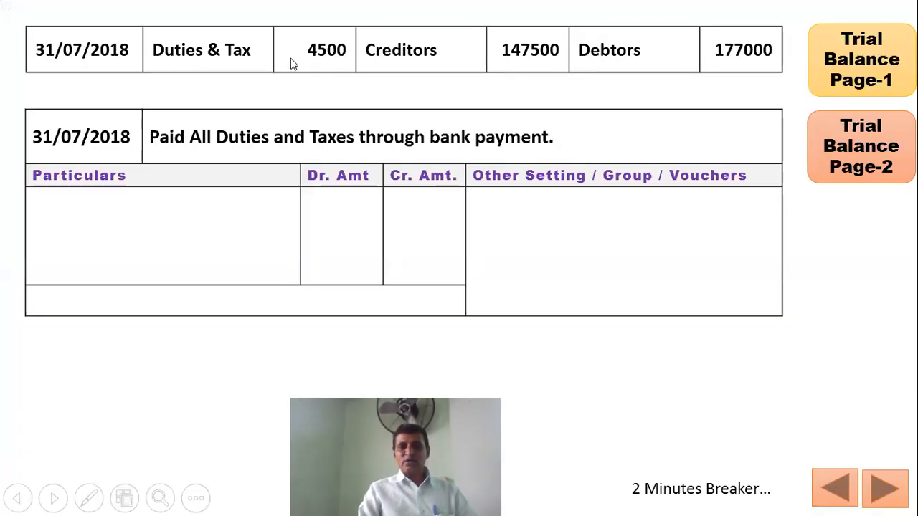
pyautogui.hotkey('alt', 'Tab')
# - Drill into Duties & Taxes (CGST and SGST 2,250.00 each) and the CGST summary, then return
pyautogui.press('Down')
pyautogui.press('Down')
pyautogui.press('Down')
pyautogui.press('Down')
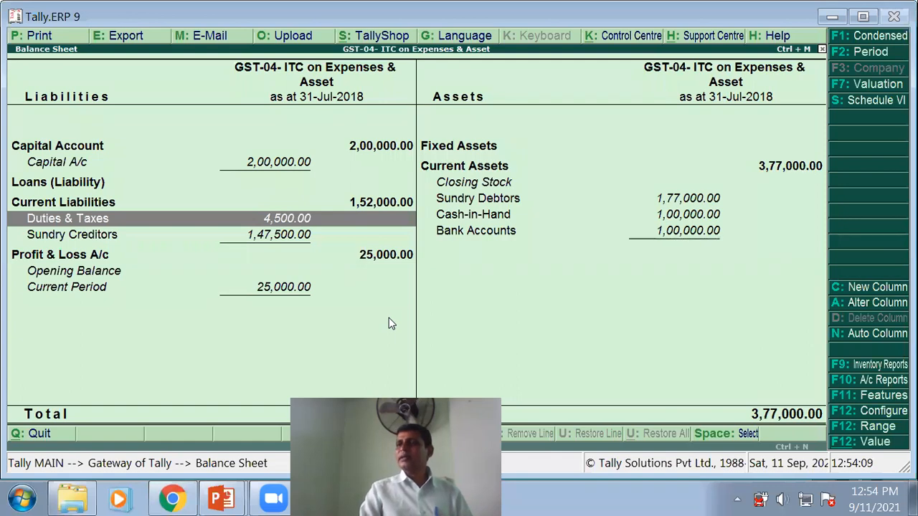
pyautogui.press('Return')
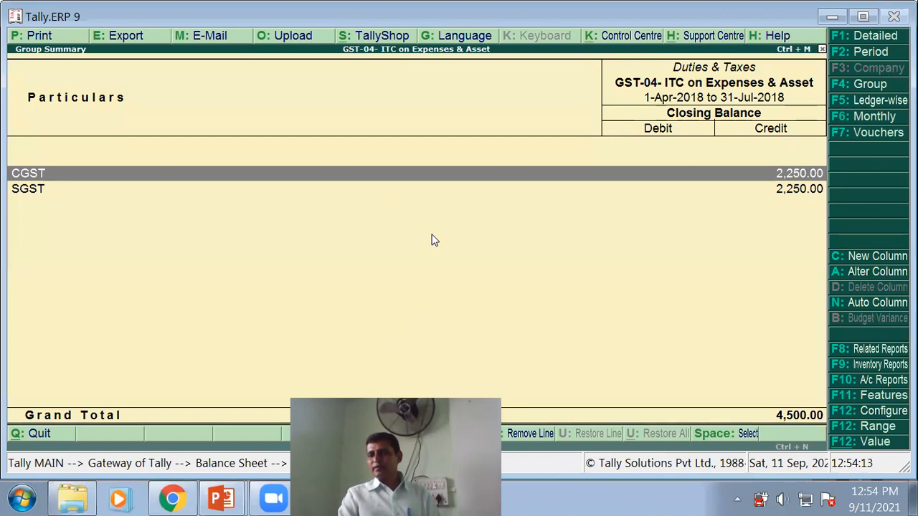
pyautogui.press('Return')
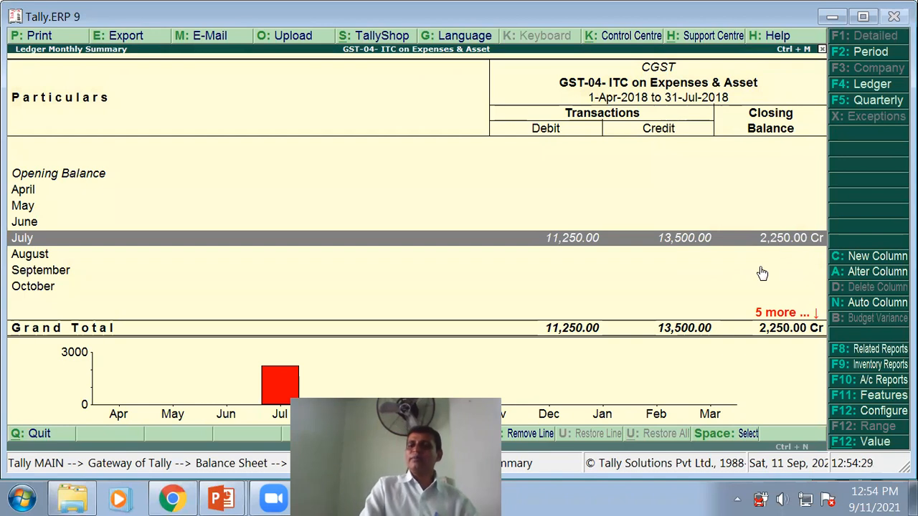
pyautogui.press('Escape')
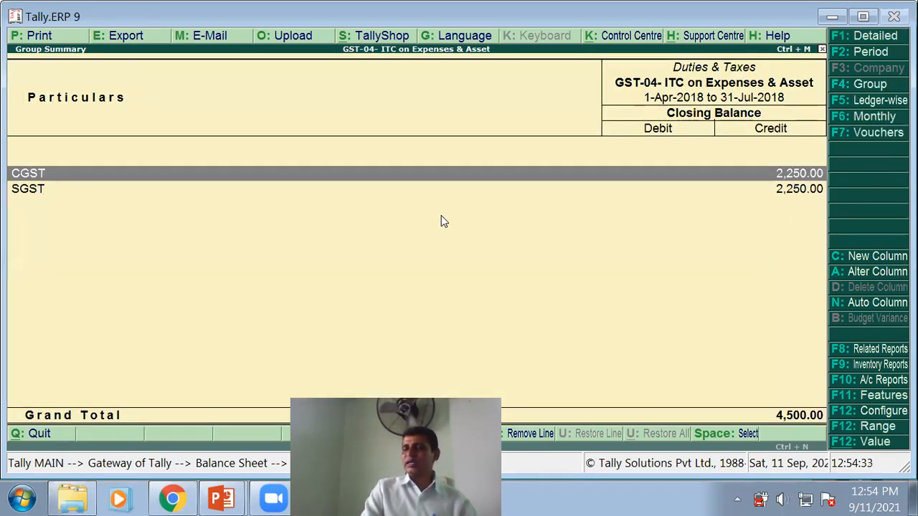
pyautogui.press('Escape')
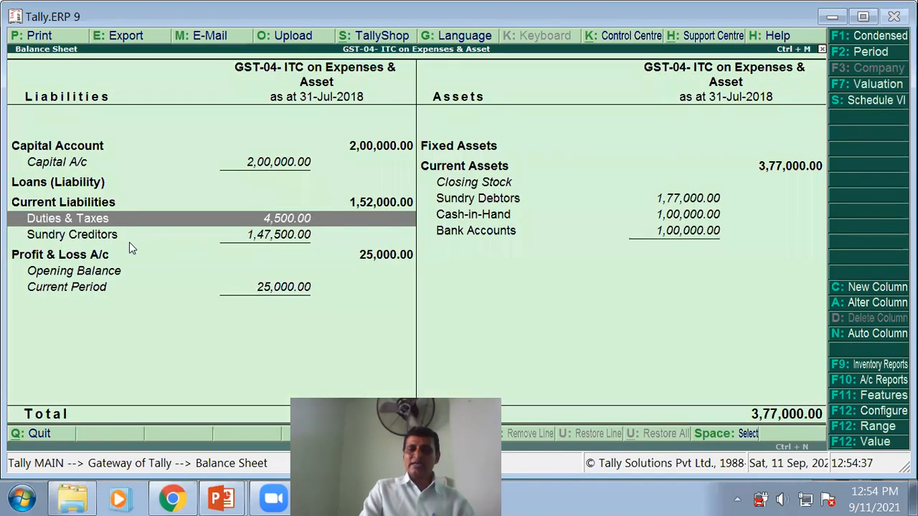
pyautogui.click(102, 241)
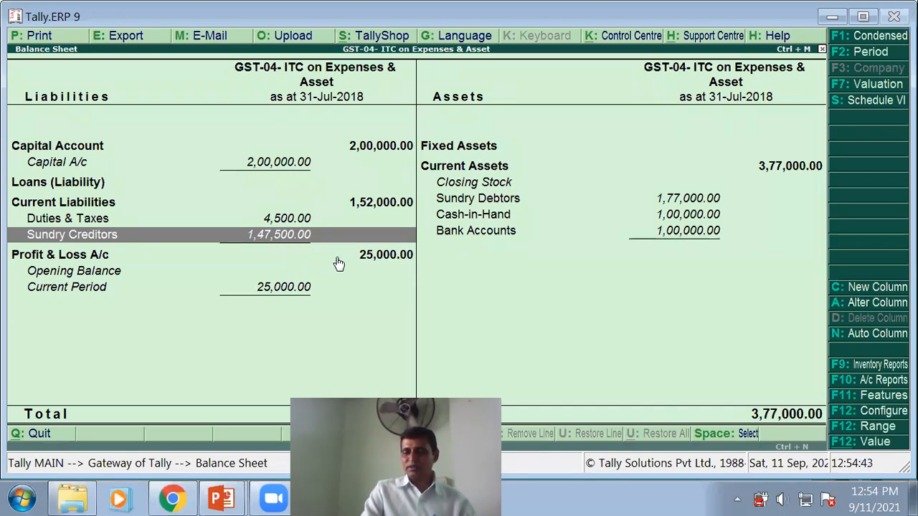
# - Point out Sundry Debtors of 1,77,000.00, exit the slide show and close the Balance Sheet
pyautogui.hotkey('alt', 'Tab')
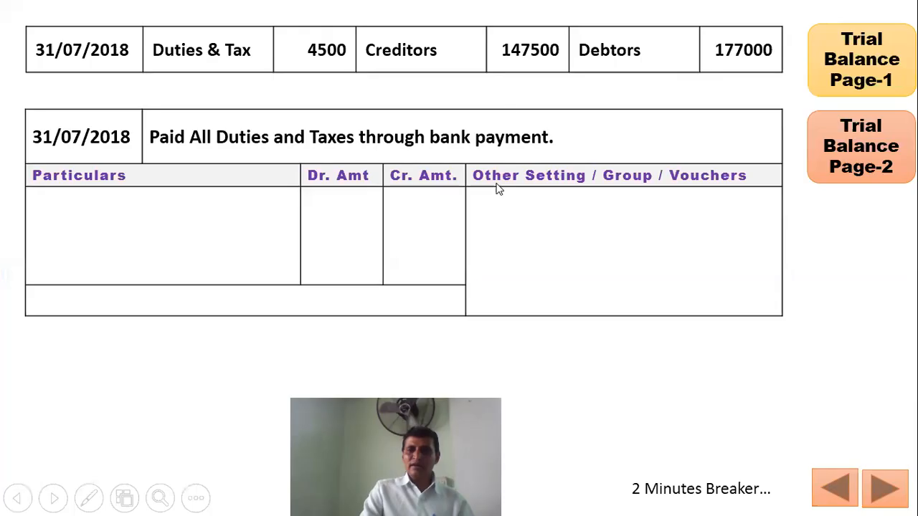
pyautogui.hotkey('alt', 'Tab')
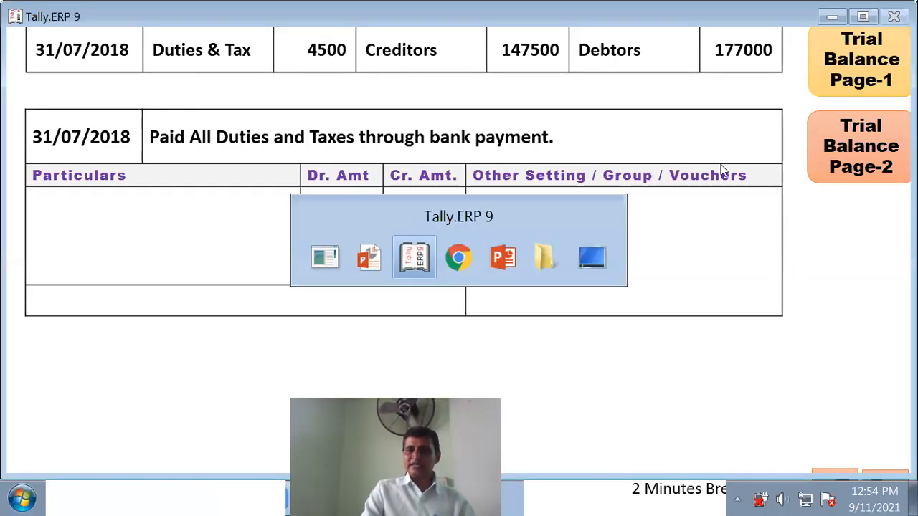
pyautogui.click(483, 204)
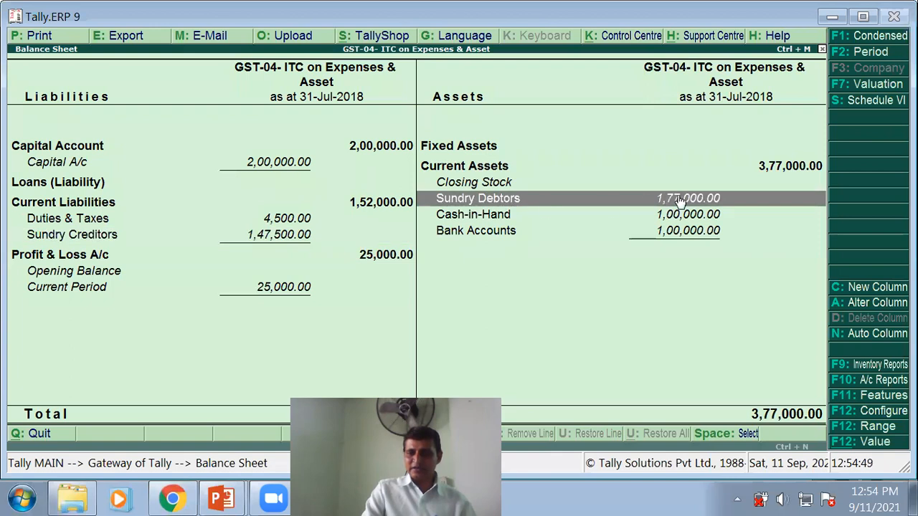
pyautogui.hotkey('alt', 'Tab')
pyautogui.press('Escape')
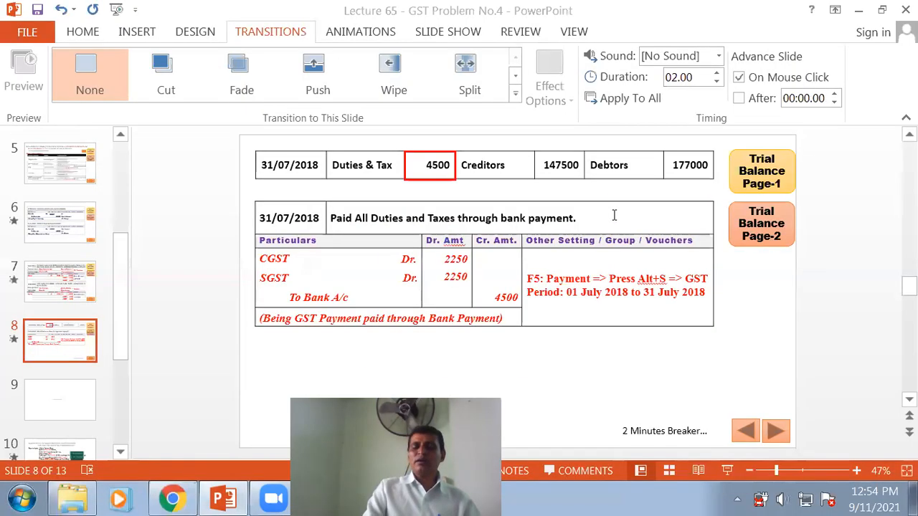
pyautogui.hotkey('alt', 'Tab')
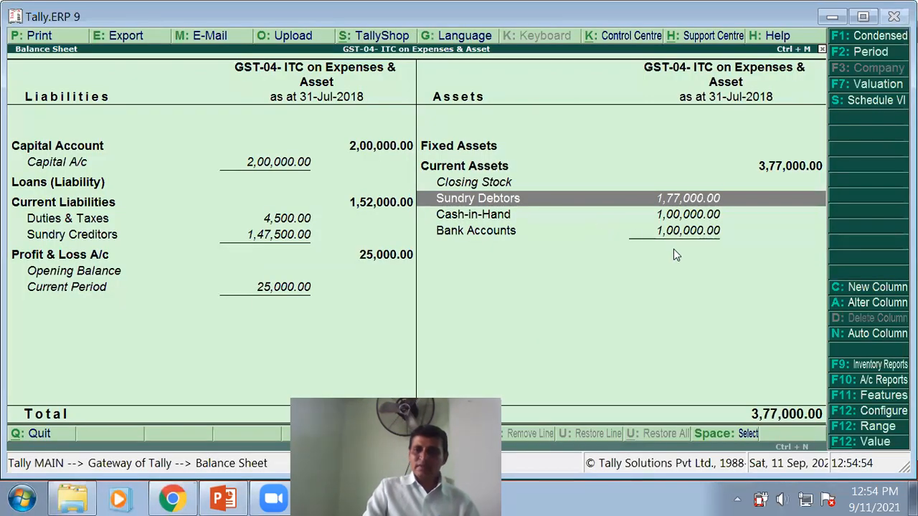
pyautogui.press('Escape')
pyautogui.press('Escape')
pyautogui.press('n')
# - Restart the PowerPoint slide show from the current slide, slide 8
pyautogui.hotkey('alt', 'Tab')
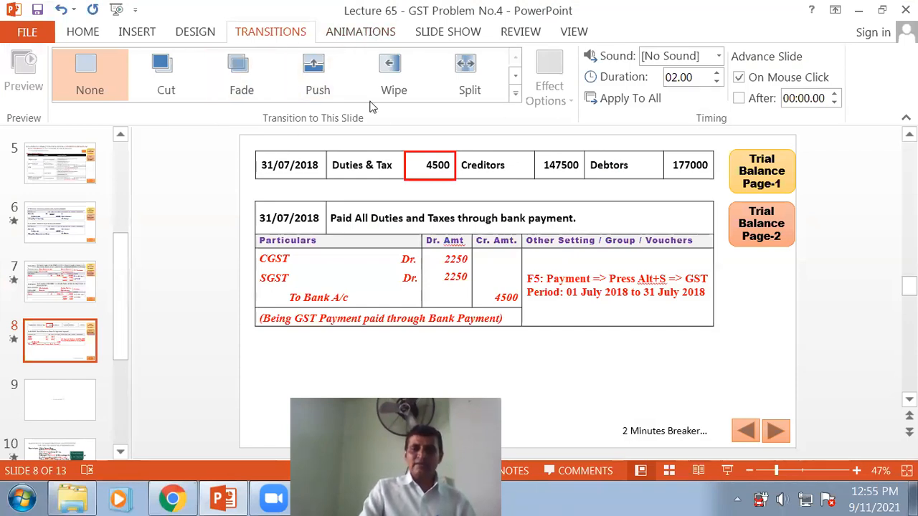
pyautogui.click(439, 35)
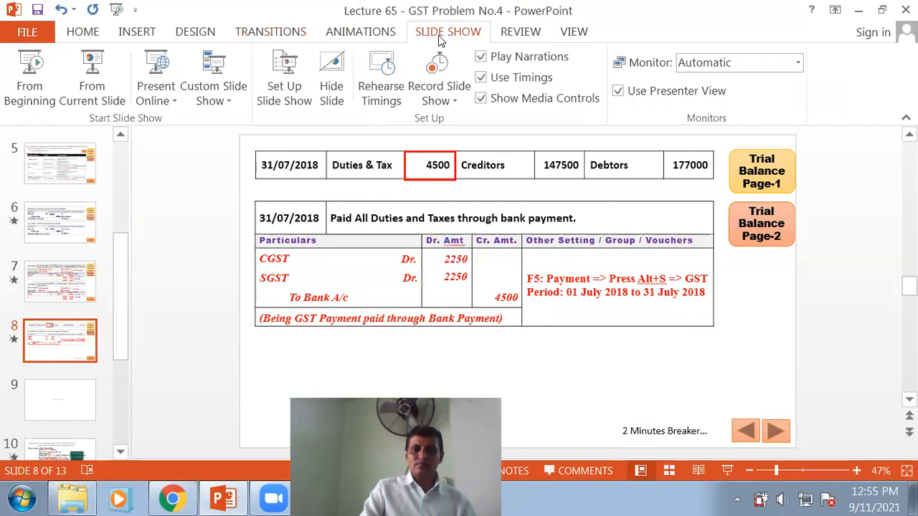
pyautogui.click(92, 85)
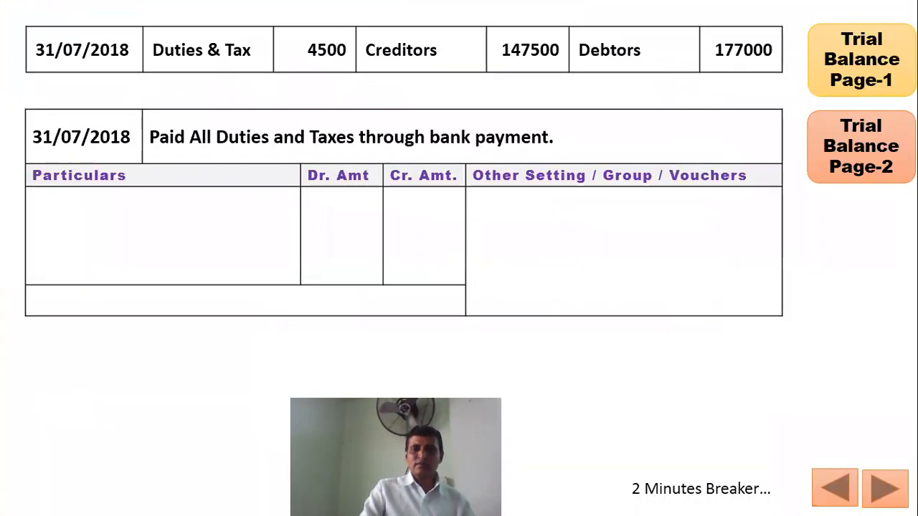
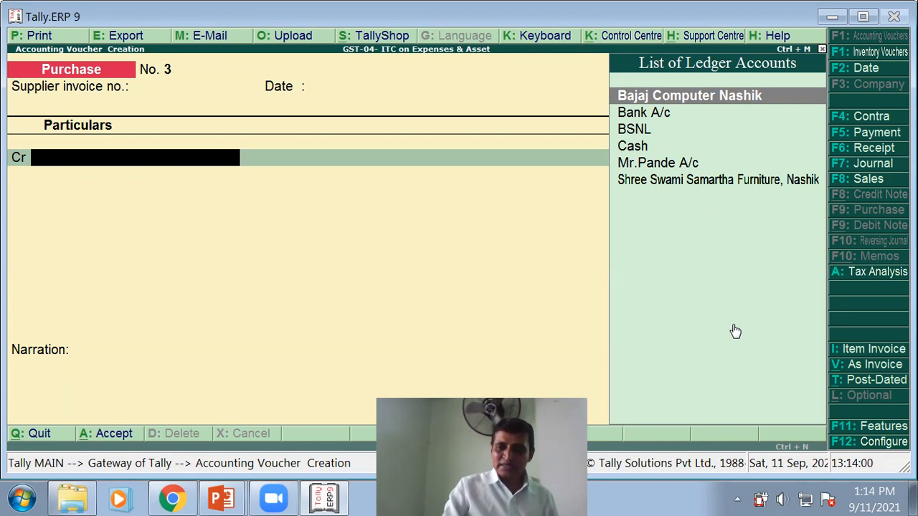
# - Open the Purchase voucher configuration settings over blank Purchase voucher No. 3
pyautogui.press('F12')
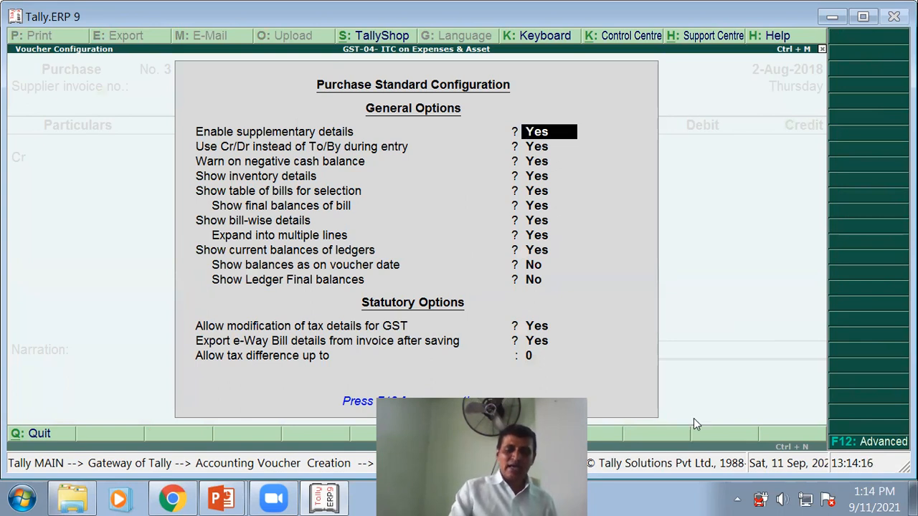
# - Review the advanced purchase options, such as fixed assets in purchases and cheque numbering, then close configuration
pyautogui.press('F12')
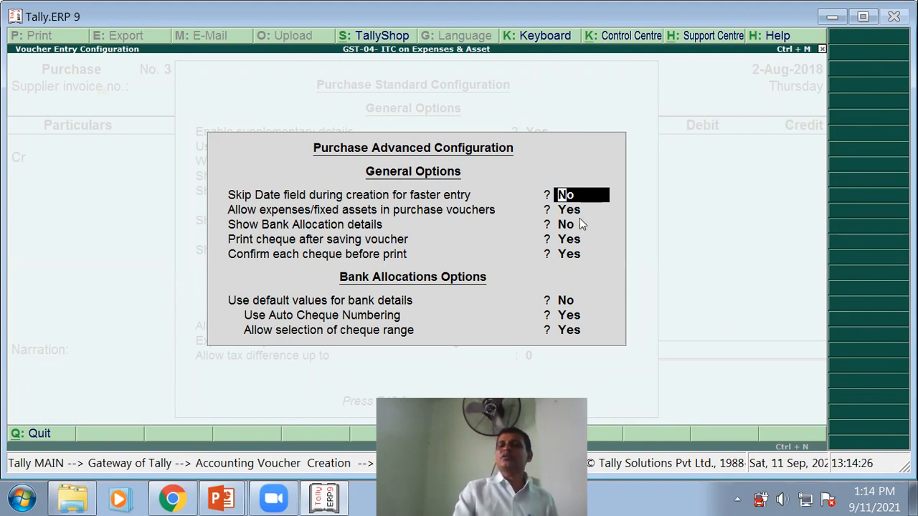
pyautogui.press('Return')
pyautogui.press('Return')
pyautogui.press('Return')
pyautogui.press('Return')
pyautogui.press('Return')
pyautogui.press('Return')
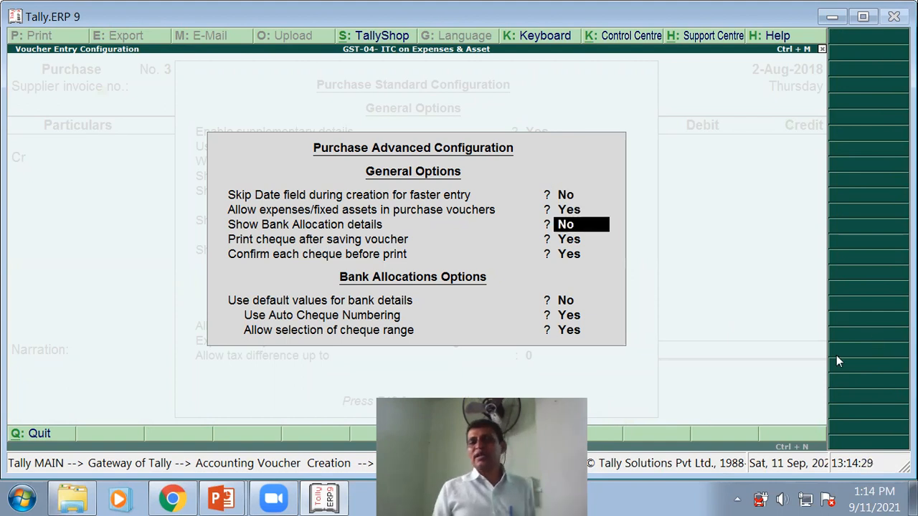
pyautogui.press('Return')
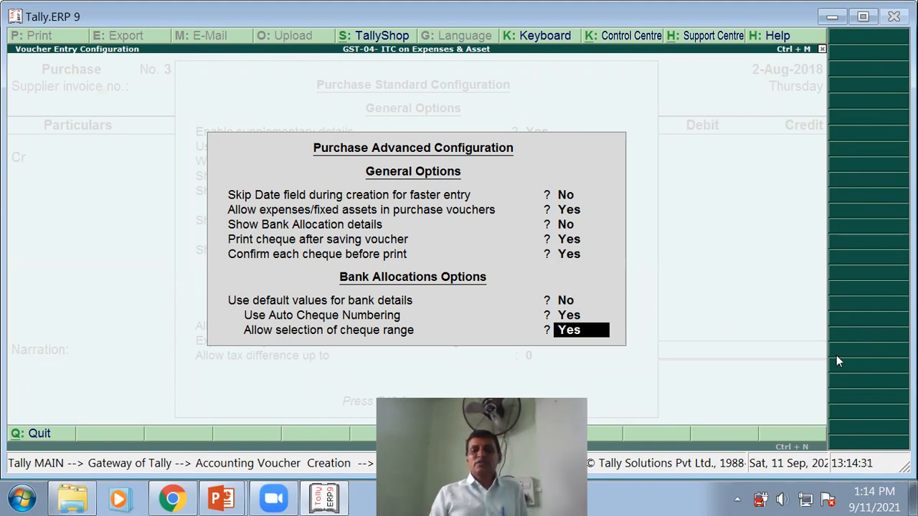
pyautogui.press('Return')
pyautogui.press('Return')
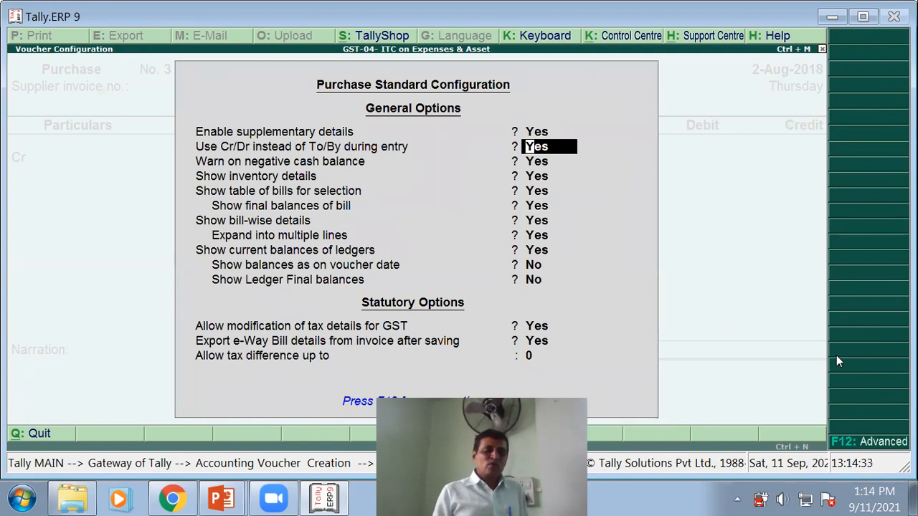
pyautogui.hotkey('ctrl', 'a')
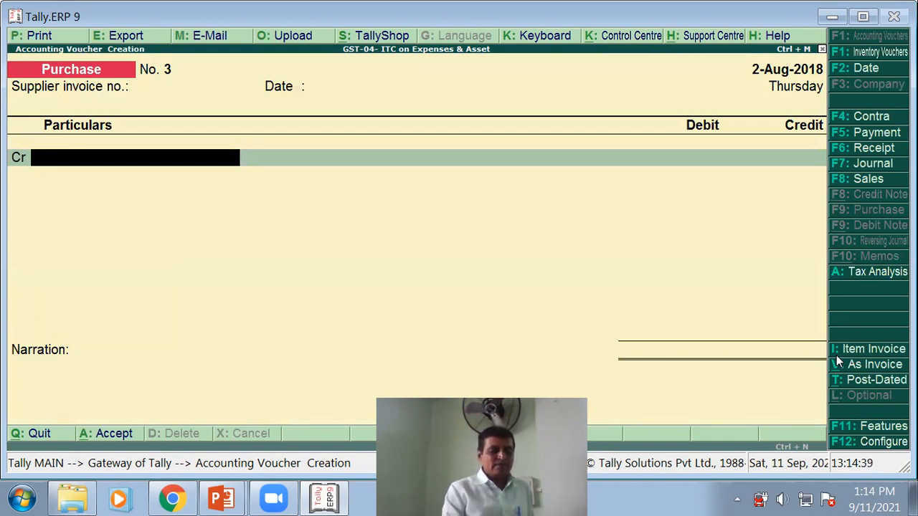
# - Select Cash as the credited ledger on Purchase voucher No. 3
pyautogui.write('F')
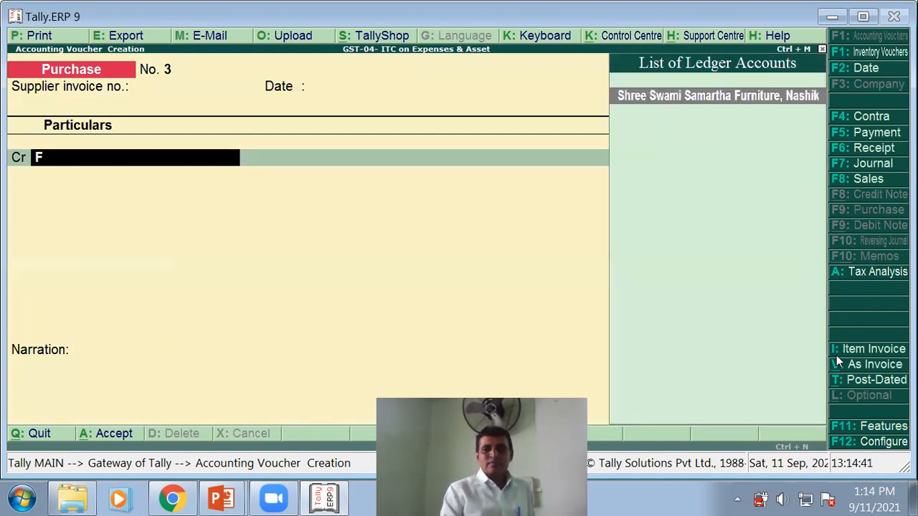
pyautogui.press('BackSpace')
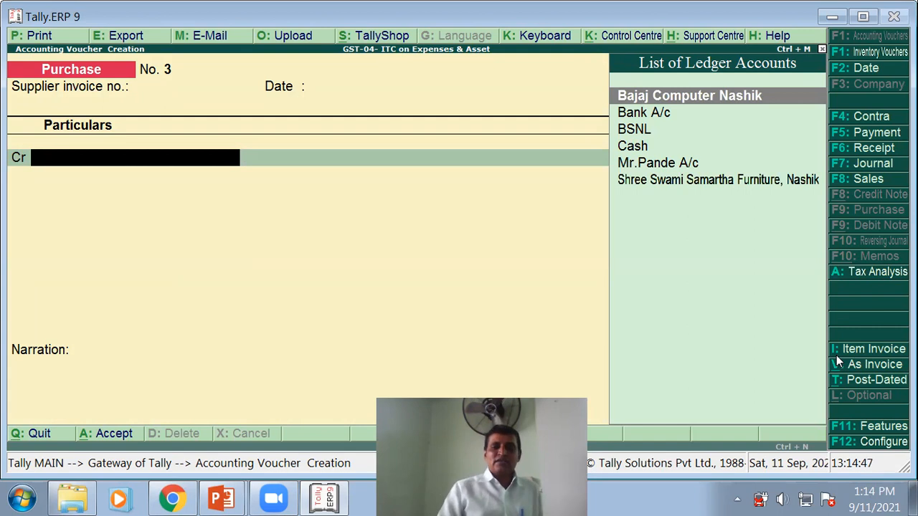
pyautogui.click(632, 145)
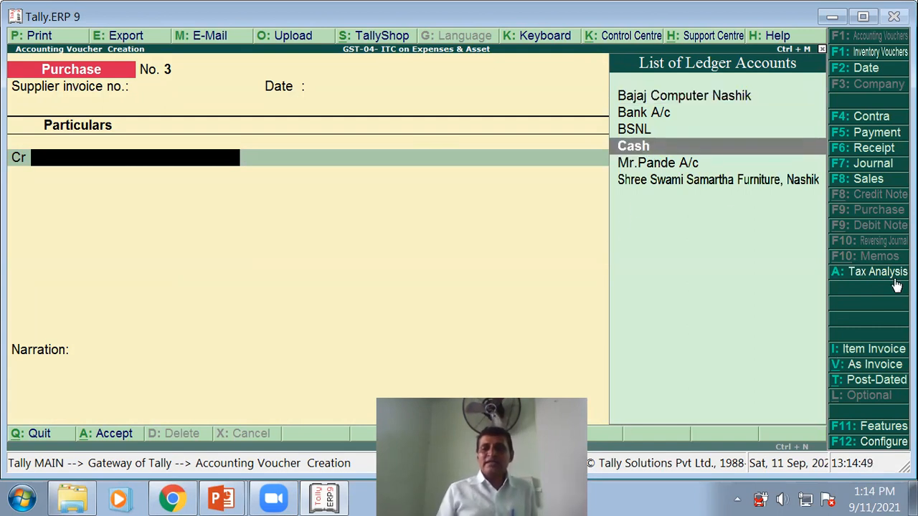
pyautogui.press('Return')
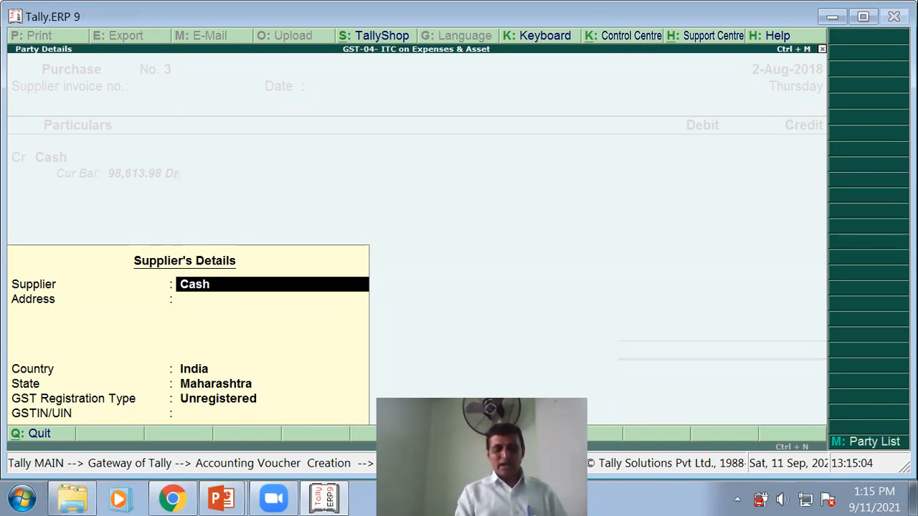
# - Set the supplier to Shree Swami Samartha Furniture, Nashik (India, Maharashtra, Regular GST)
pyautogui.hotkey('alt', 'm')
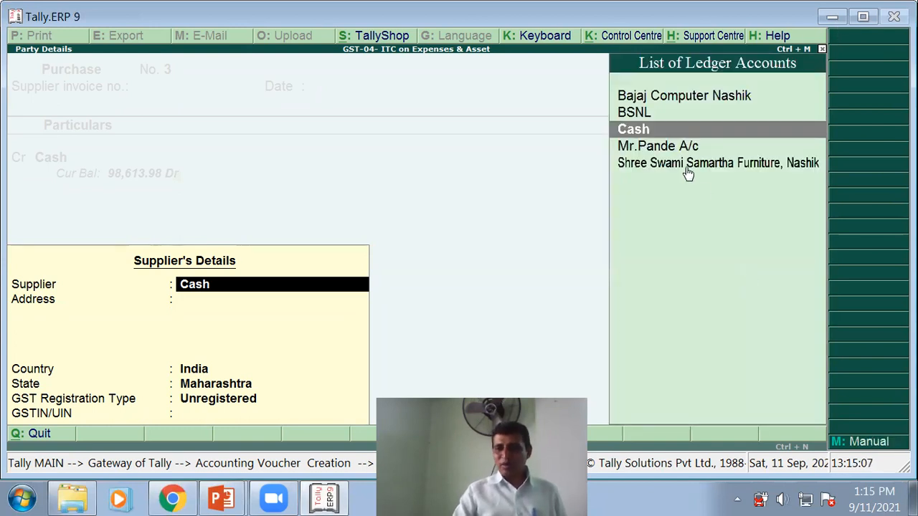
pyautogui.click(686, 167)
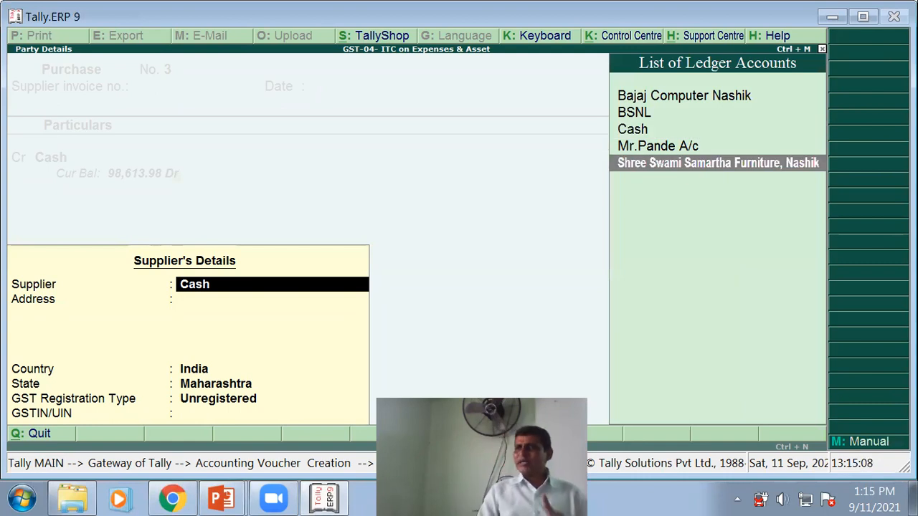
pyautogui.press('Return')
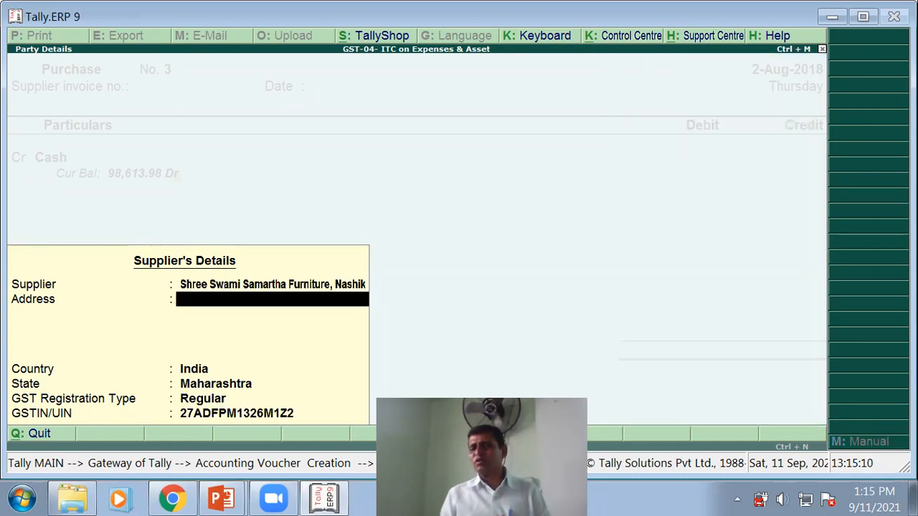
pyautogui.press('Return')
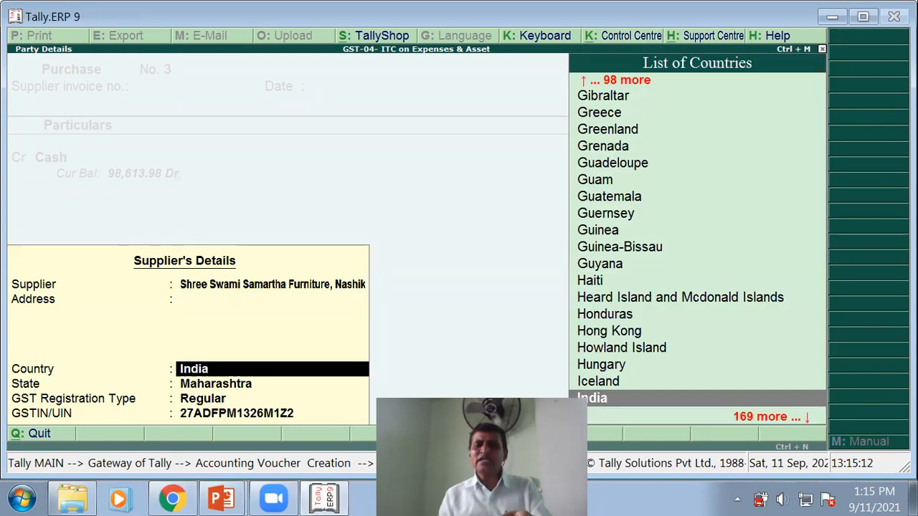
pyautogui.press('Return')
pyautogui.press('Return')
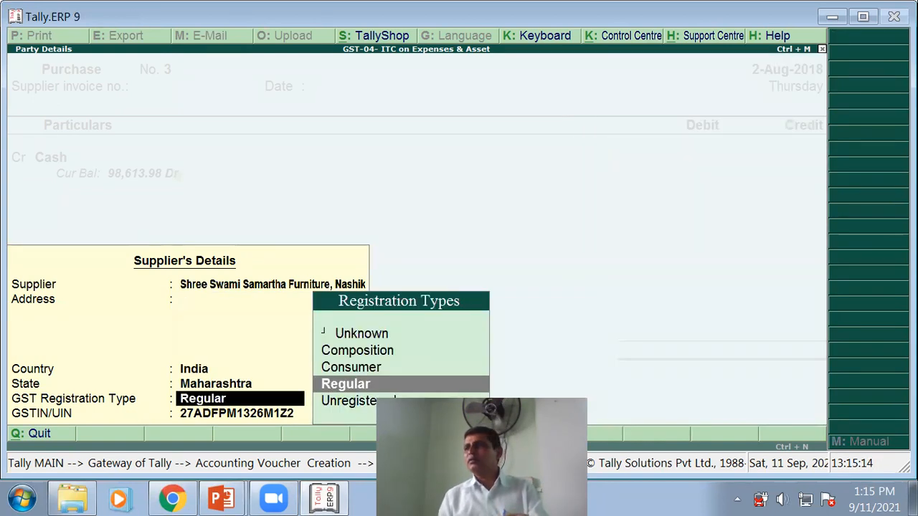
pyautogui.press('Return')
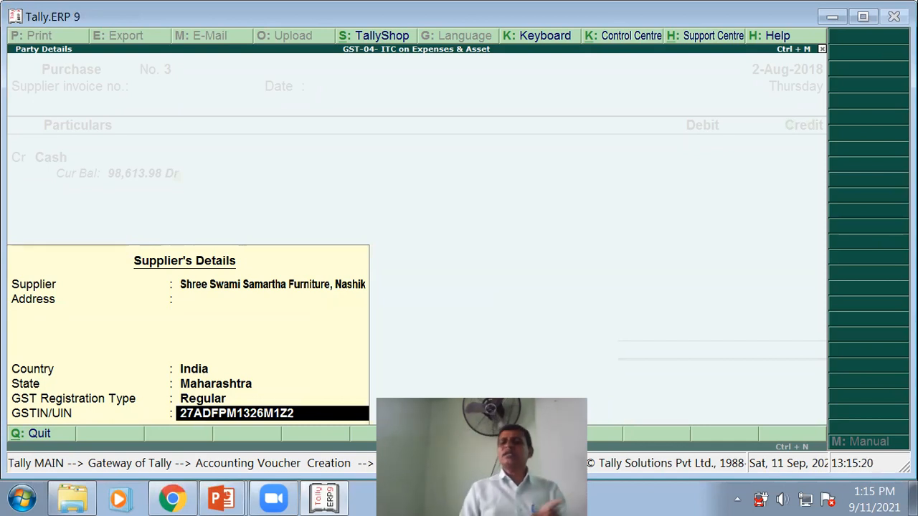
pyautogui.press('Return')
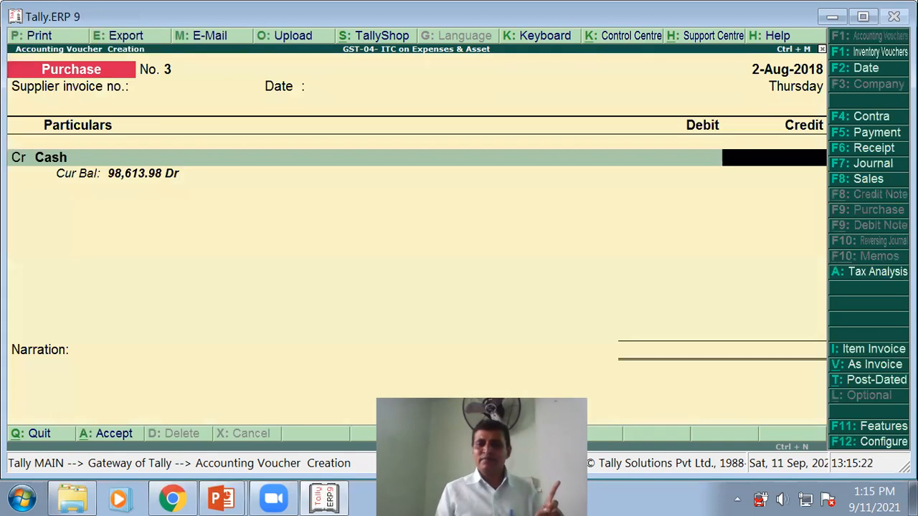
# - Credit Cash 64,000 and debit Furniture A/c 50,000 as a taxable purchase
pyautogui.write('64')
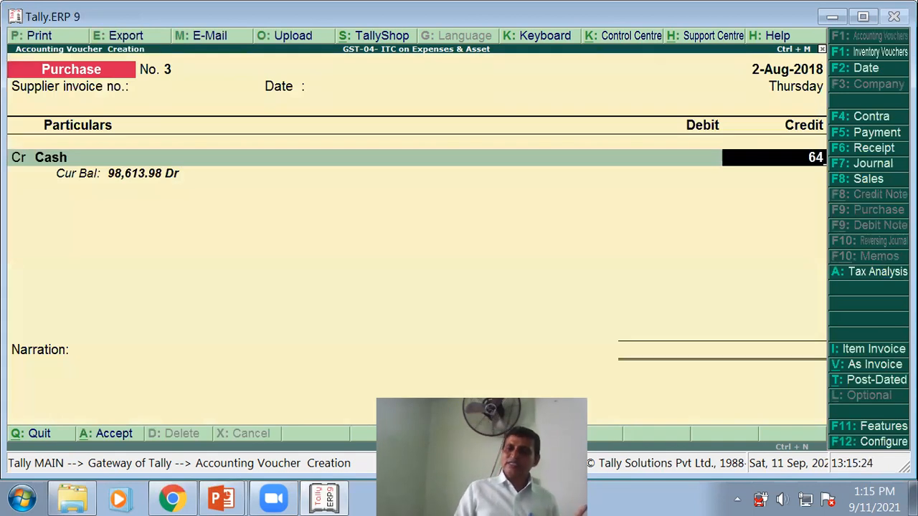
pyautogui.write('000')
pyautogui.press('Return')
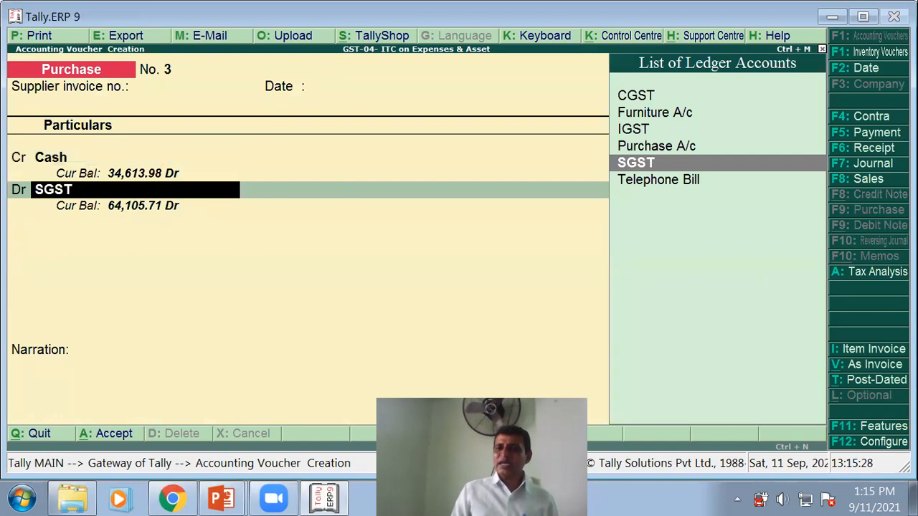
pyautogui.click(658, 116)
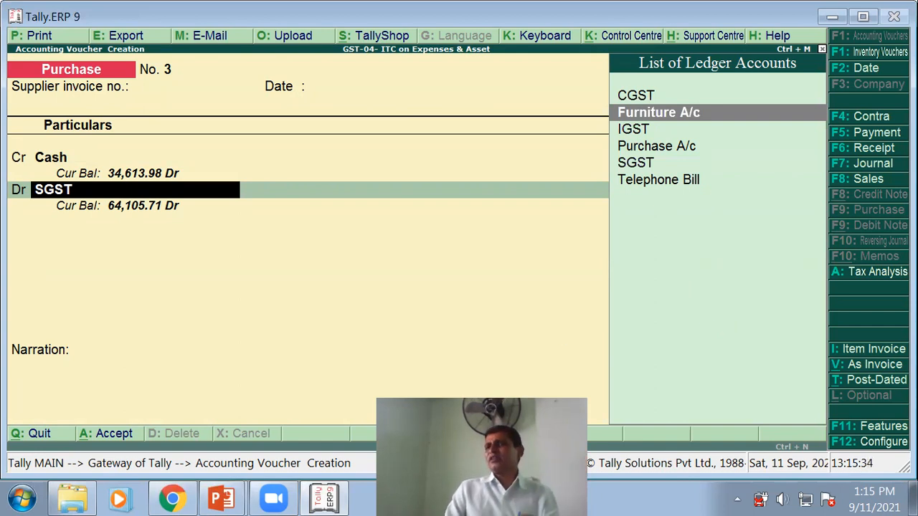
pyautogui.press('Return')
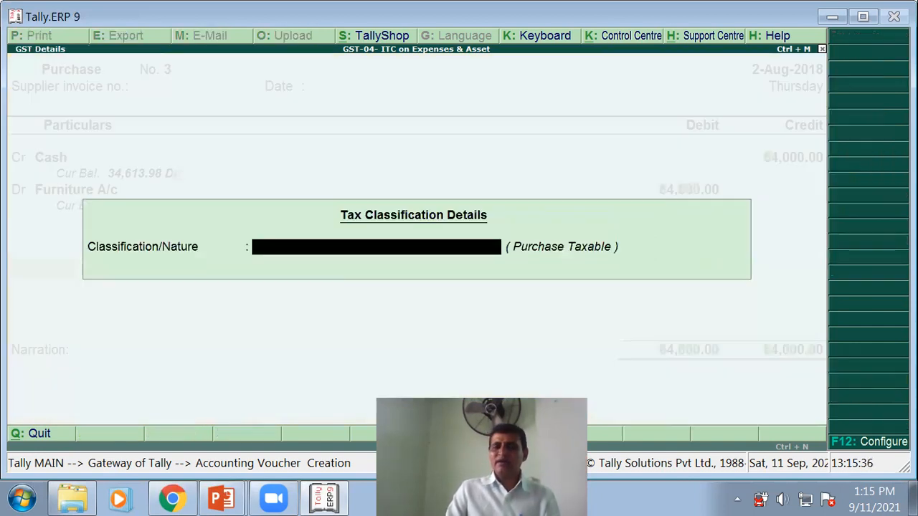
pyautogui.press('Return')
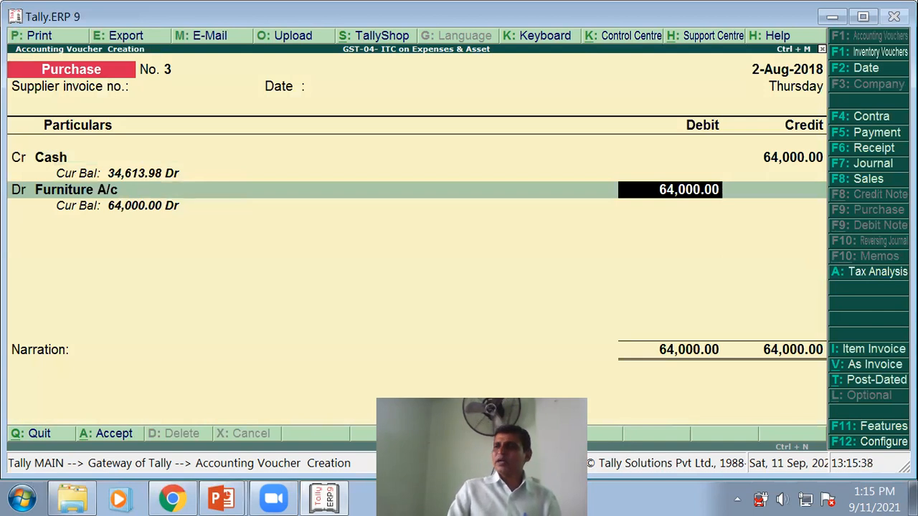
pyautogui.write('500')
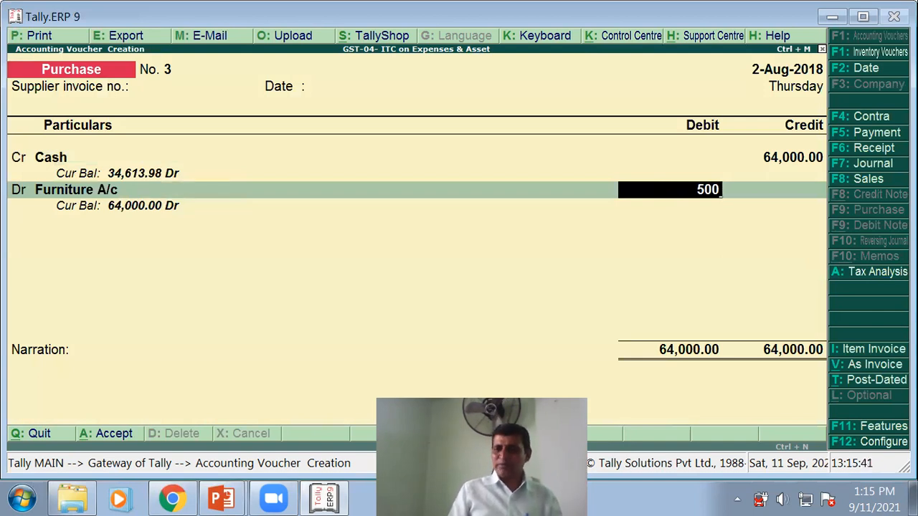
pyautogui.write('00')
pyautogui.press('Return')
# - Add a CGST debit of 7,000 and start the SGST debit row
pyautogui.press('Return')
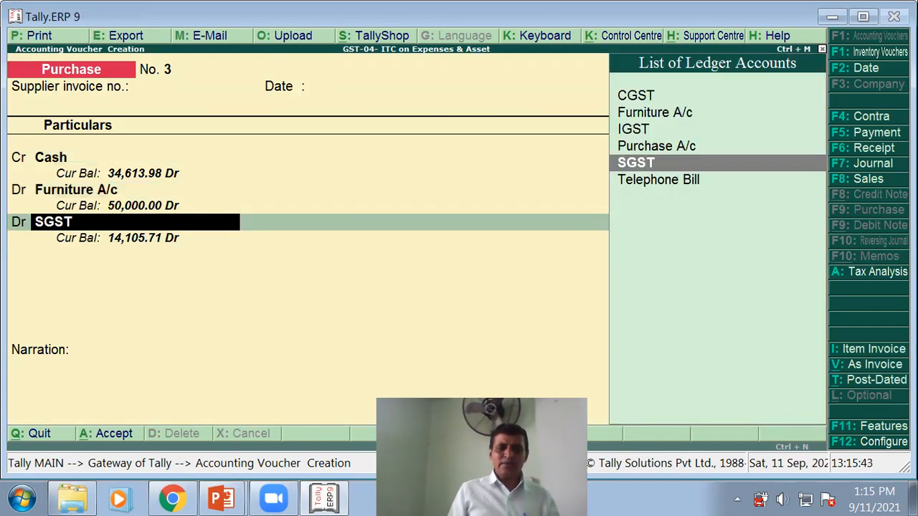
pyautogui.write('cg')
pyautogui.press('Return')
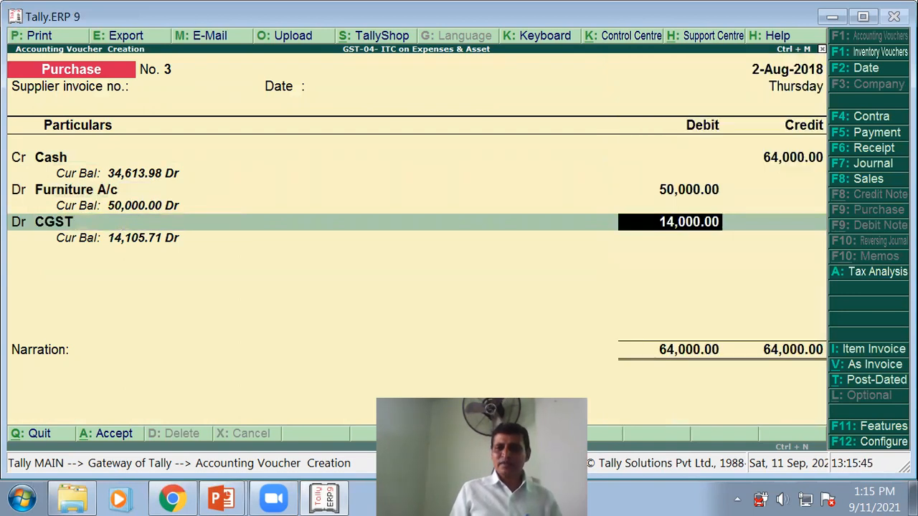
pyautogui.write('7000')
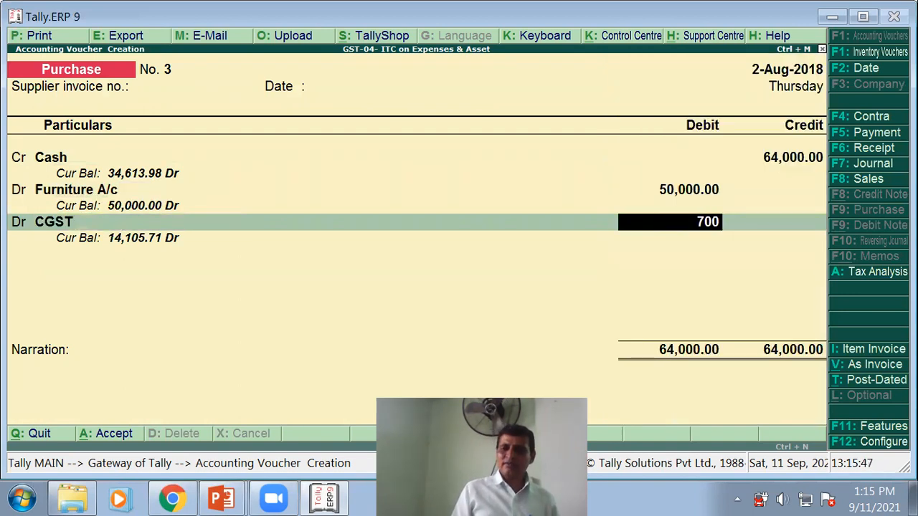
pyautogui.press('Return')
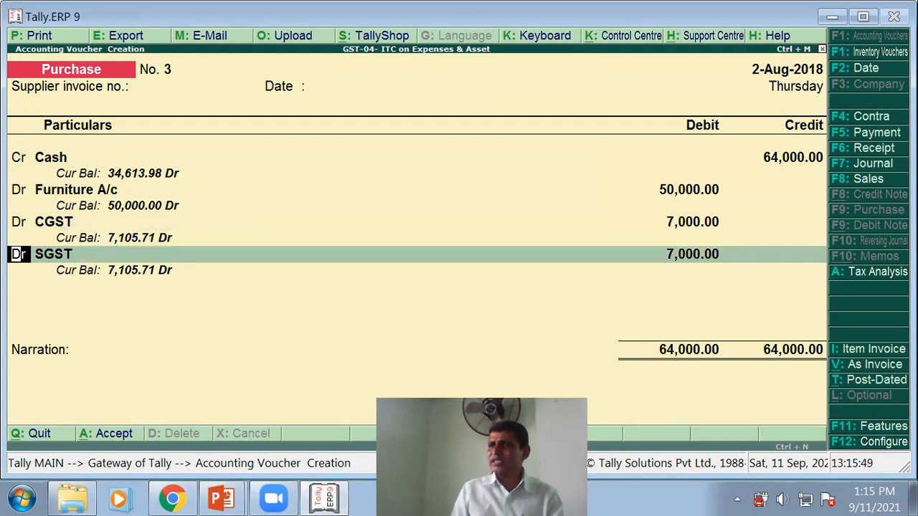
pyautogui.press('Return')
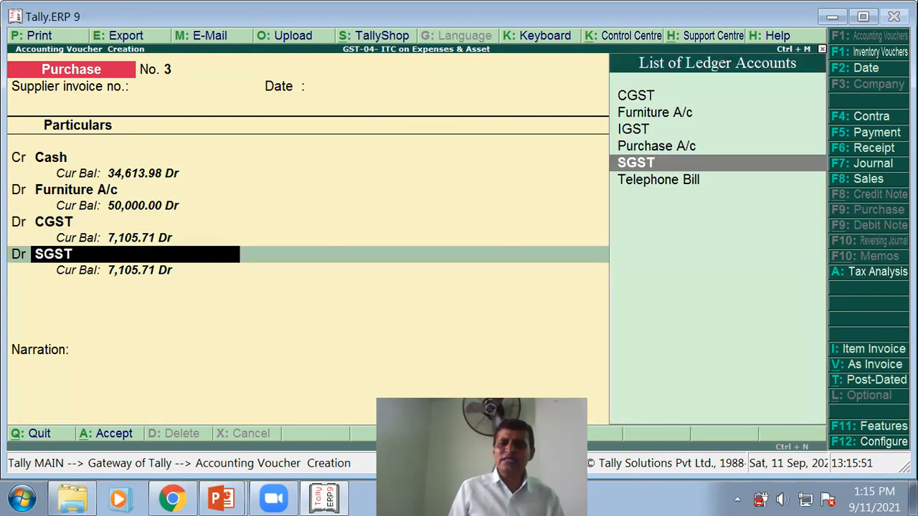
pyautogui.press('Return')
pyautogui.press('Return')
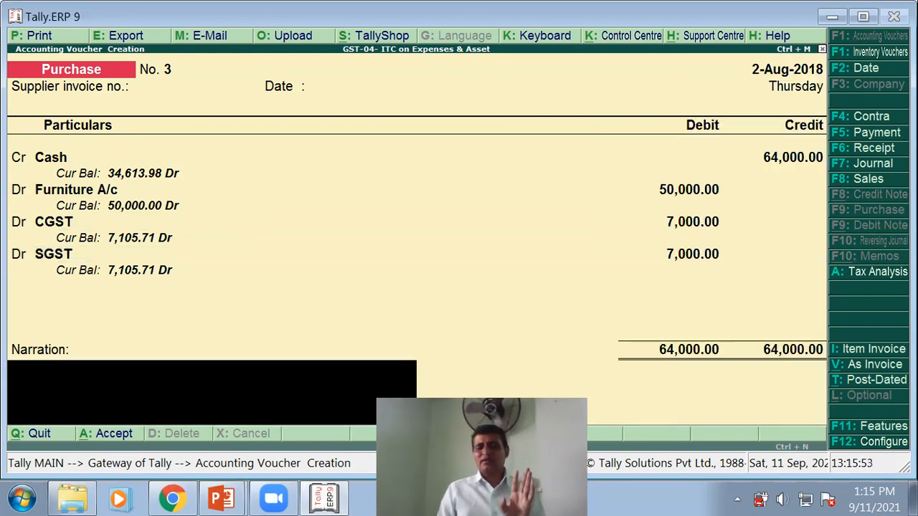
# - Add the narration 'Being furniture purchase' and save voucher No. 3
pyautogui.write('B')
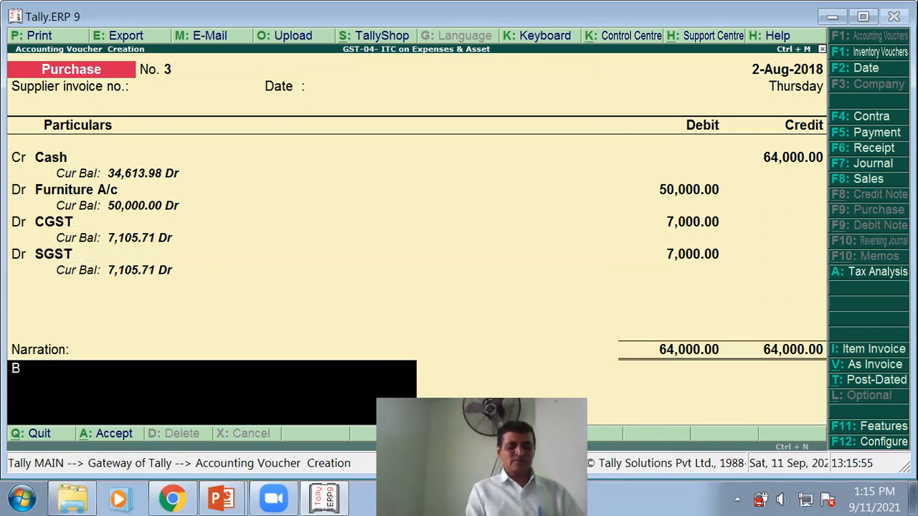
pyautogui.write('eing furnitu')
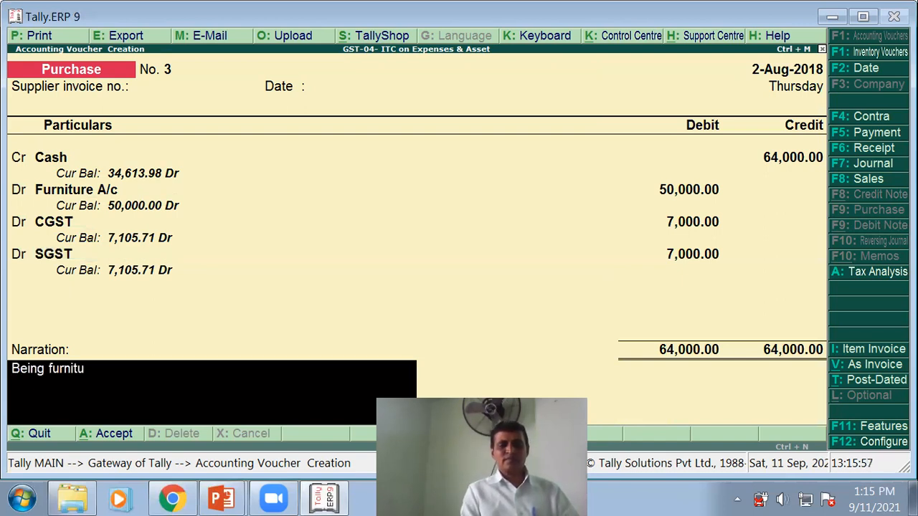
pyautogui.write('re purchase')
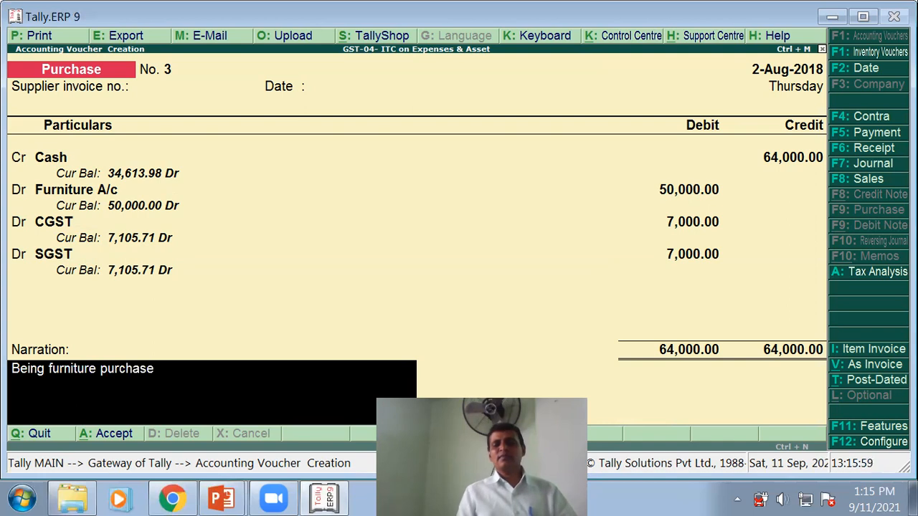
pyautogui.press('Return')
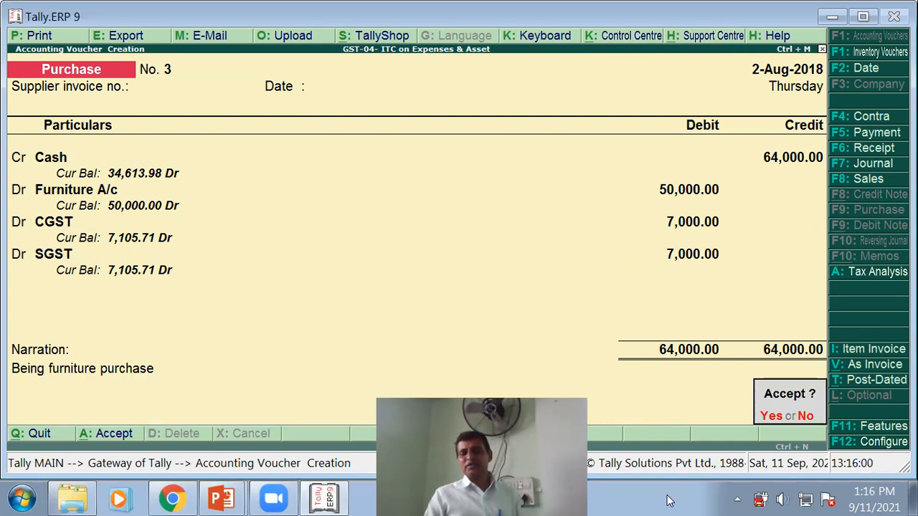
pyautogui.press('Return')
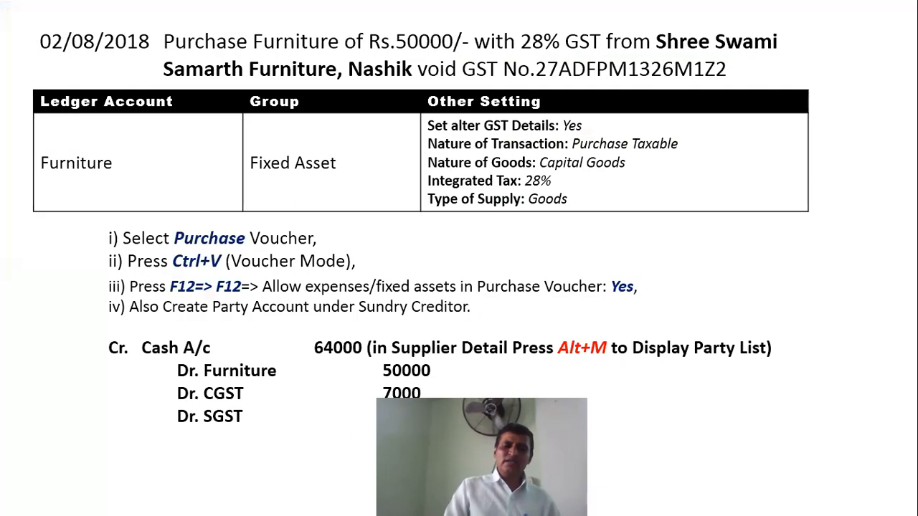
pyautogui.hotkey('alt', 'Tab')
pyautogui.press('Escape')
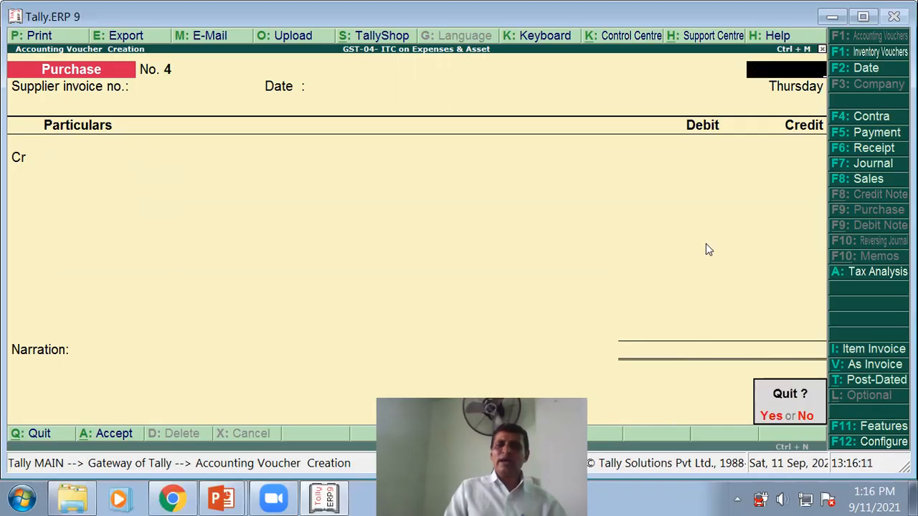
# - Quit voucher entry and open the Balance Sheet in detailed view
pyautogui.press('y')
pyautogui.press('b')
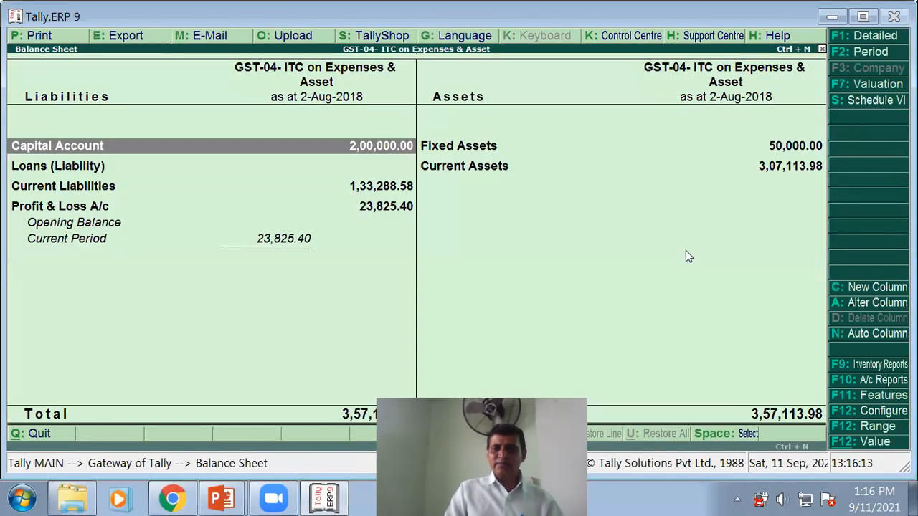
pyautogui.hotkey('alt', 'F1')
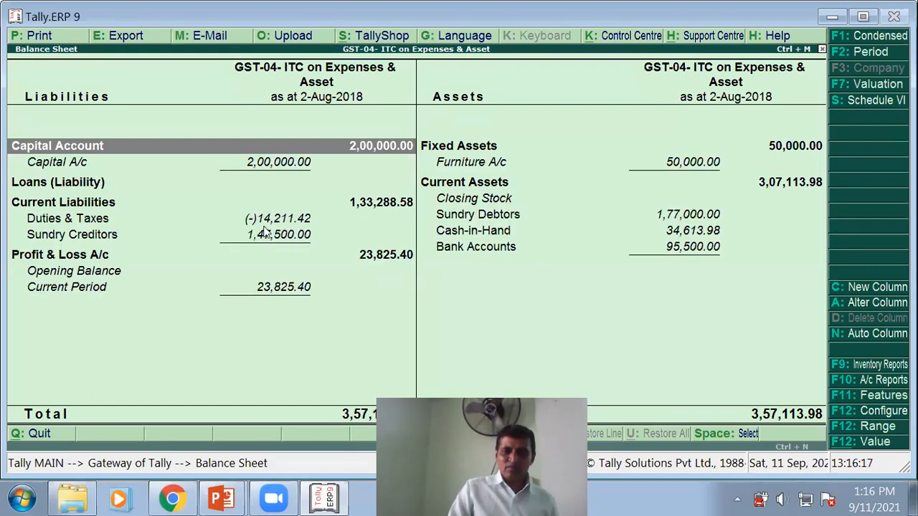
# - Drill into Duties & Taxes down to the August CGST vouchers, then back out and close
pyautogui.click(71, 219)
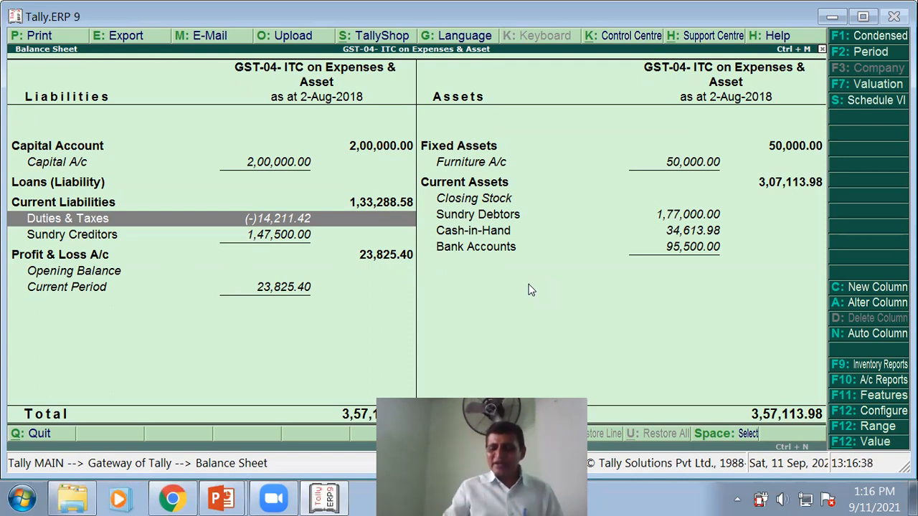
pyautogui.press('Return')
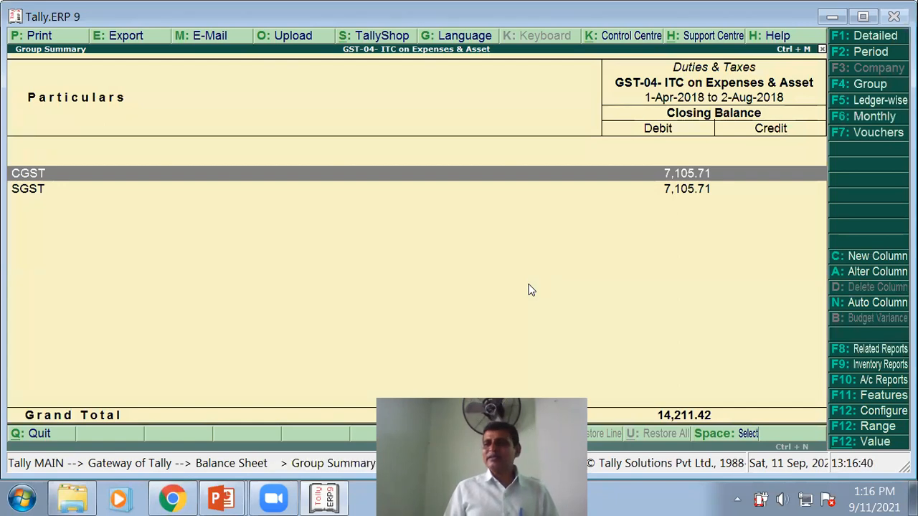
pyautogui.press('Return')
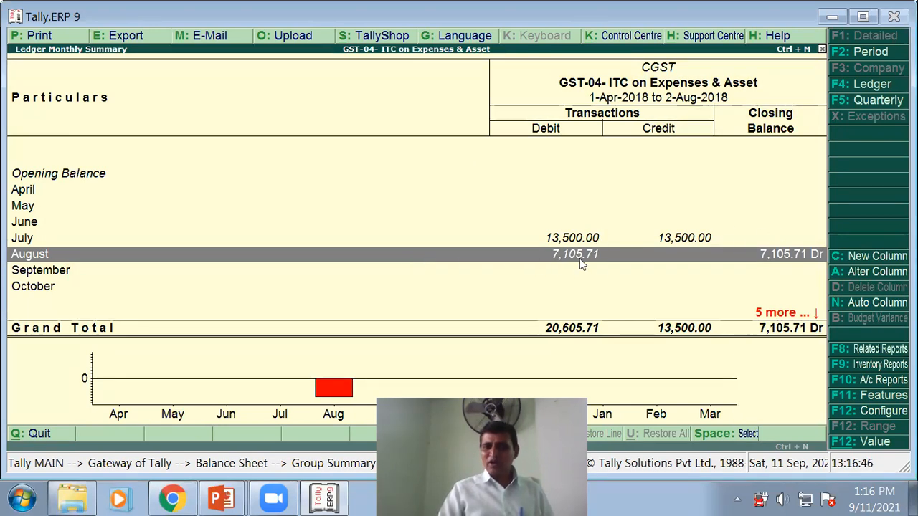
pyautogui.press('Return')
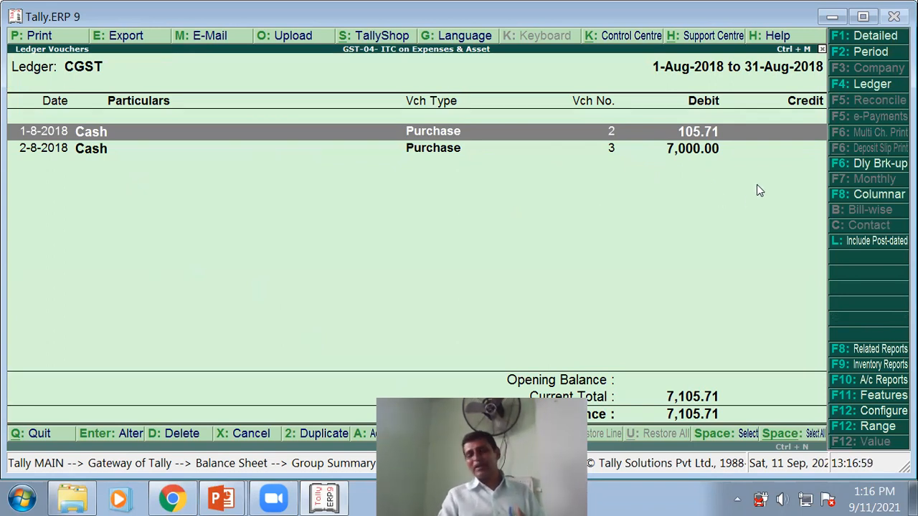
pyautogui.press('Escape')
pyautogui.press('Escape')
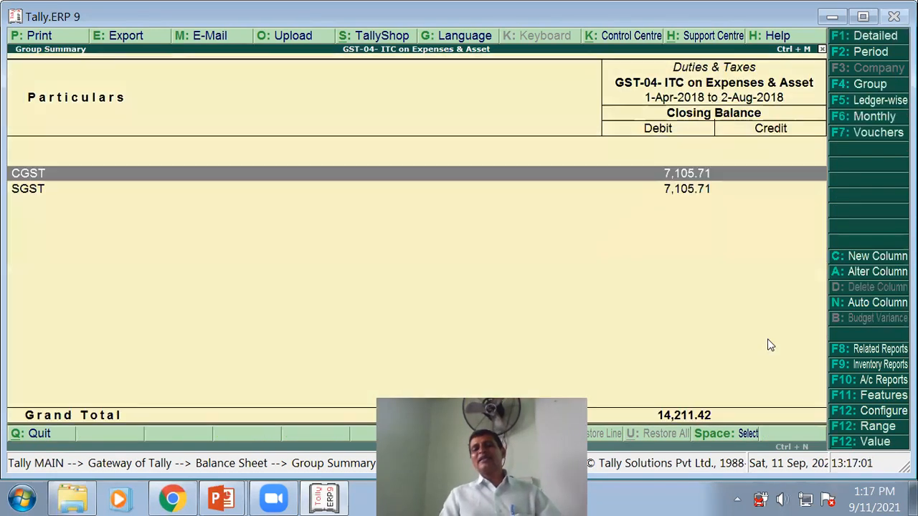
pyautogui.press('Escape')
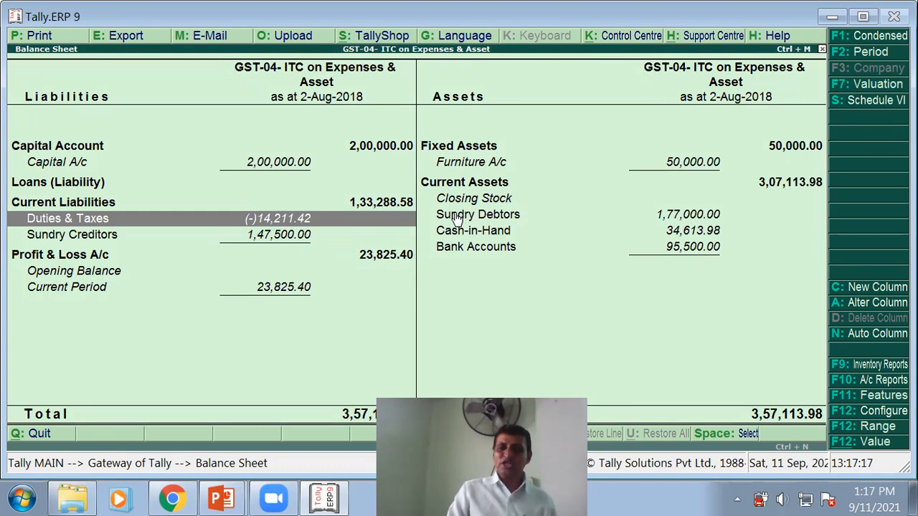
pyautogui.press('Escape')
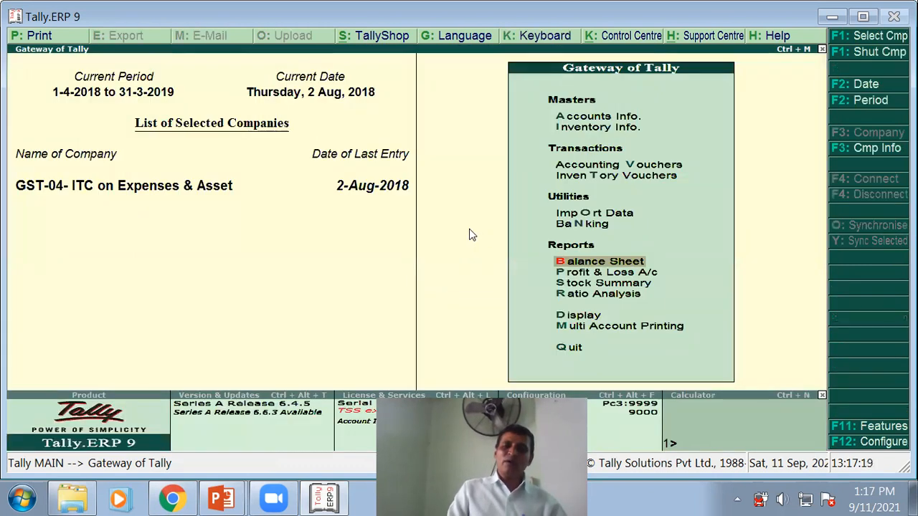
# - Show the slide table splitting CGST and SGST 7,000 each into 1,400 and 5,600
pyautogui.hotkey('alt', 'Tab')
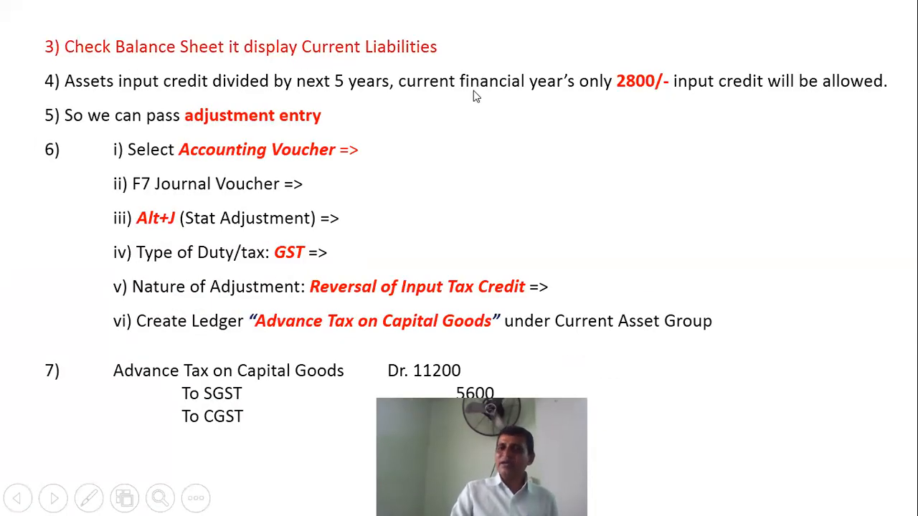
pyautogui.click(119, 100)
pyautogui.click(264, 122)
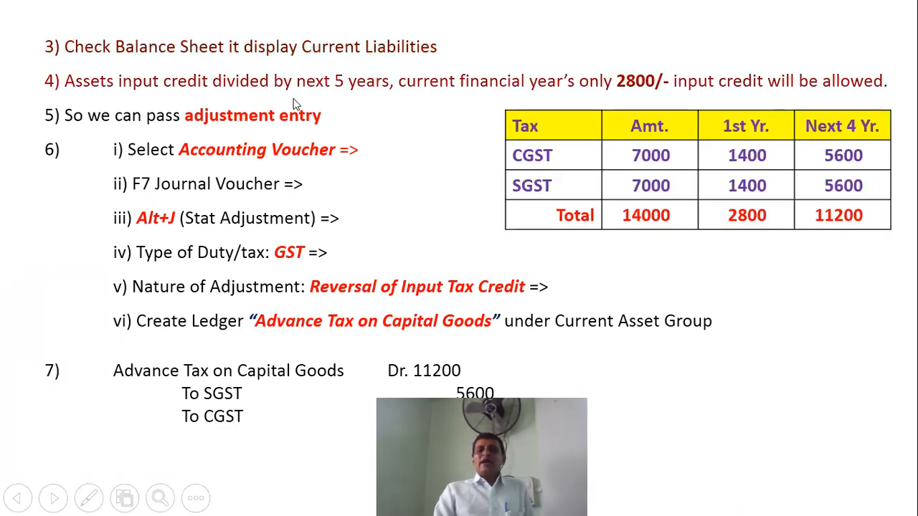
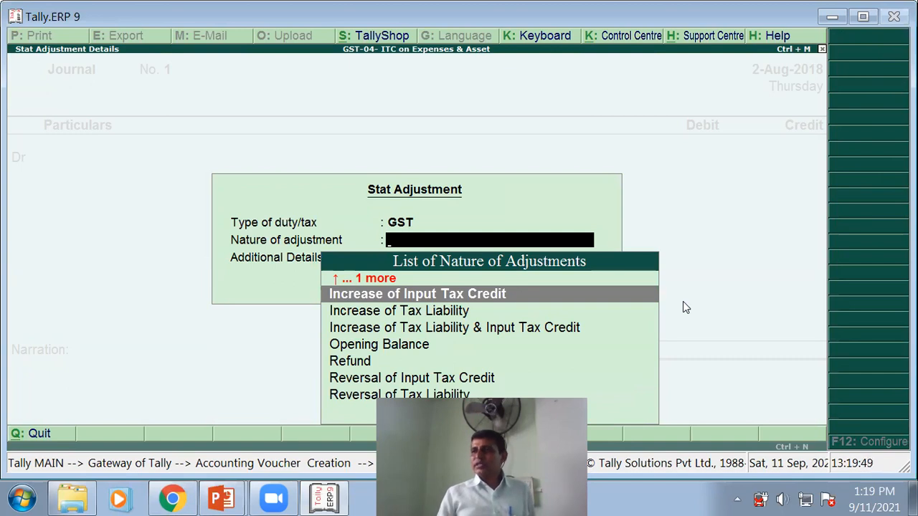
# - Accept Increase of Input Tax Credit with Others as details, then back out of the debit line
pyautogui.press('Return')
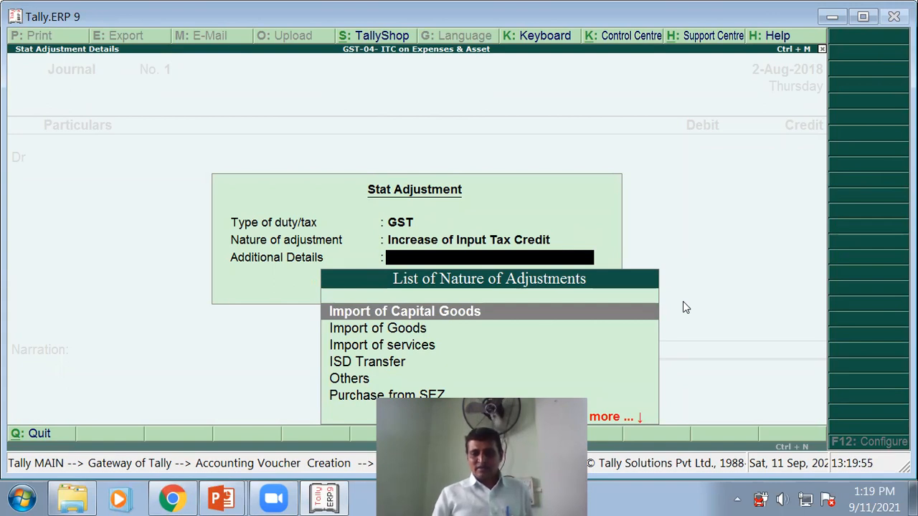
pyautogui.press('Down')
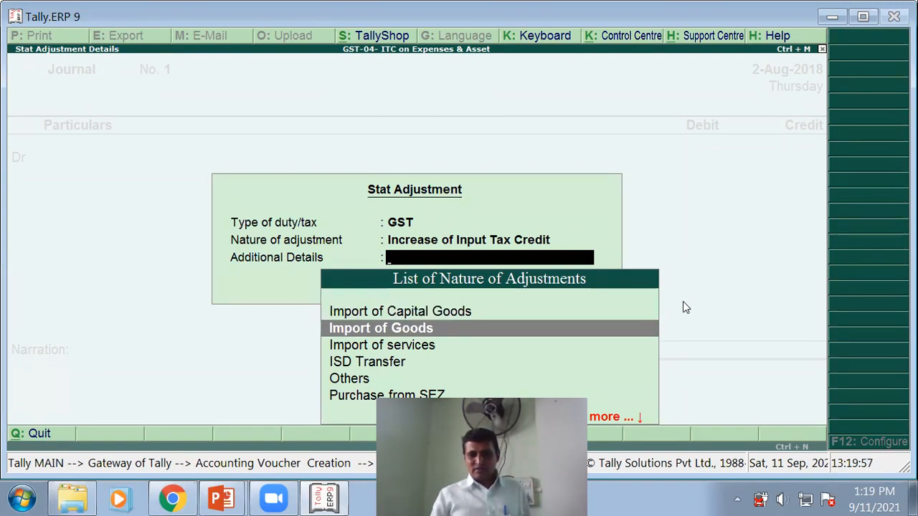
pyautogui.press('Down')
pyautogui.press('Down')
pyautogui.press('Down')
pyautogui.press('Return')
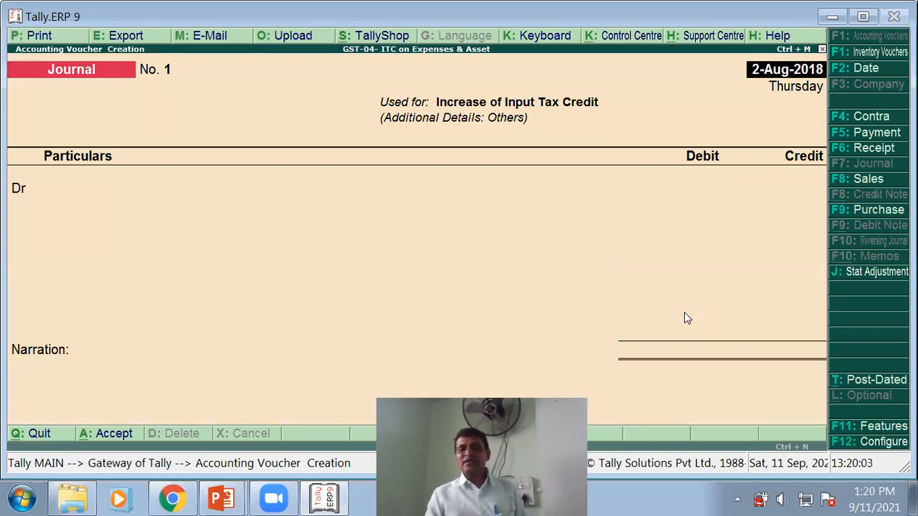
pyautogui.press('Return')
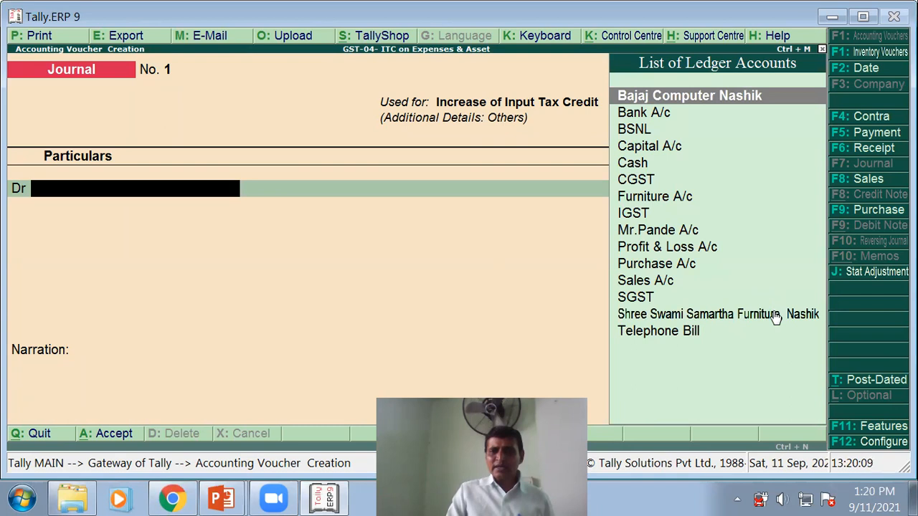
pyautogui.press('Escape')
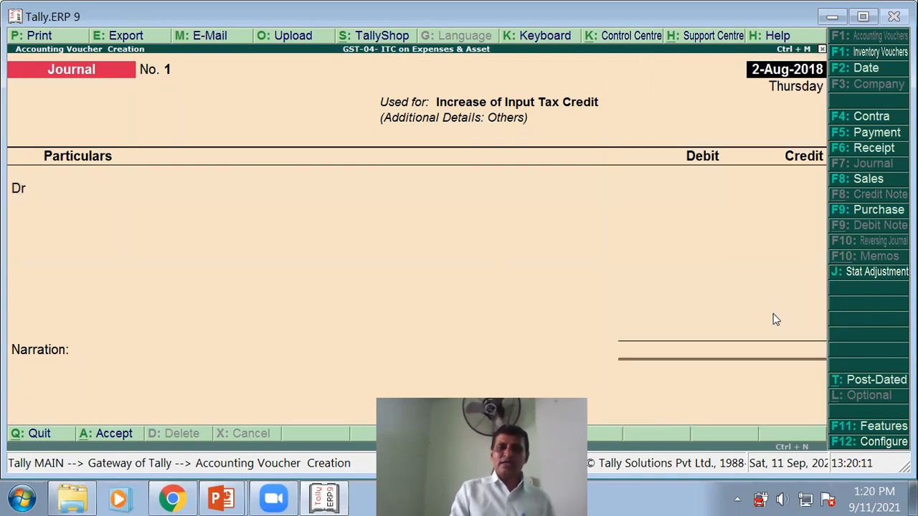
# - Change the GST adjustment nature to Reversal of Input Tax Credit, keeping Others, and return to the debit line
pyautogui.hotkey('alt', 'j')
pyautogui.press('Return')
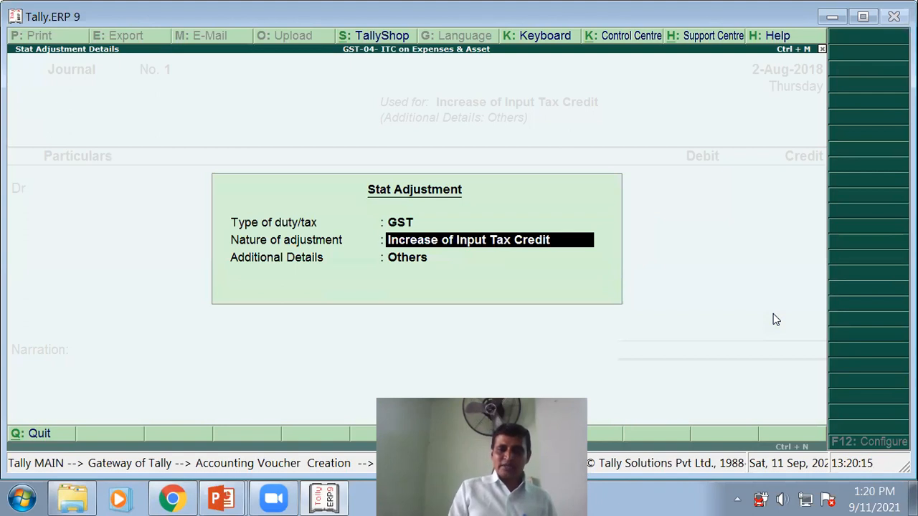
pyautogui.press('BackSpace')
pyautogui.press('Down')
pyautogui.press('Down')
pyautogui.press('Down')
pyautogui.press('Down')
pyautogui.press('Down')
pyautogui.press('Down')
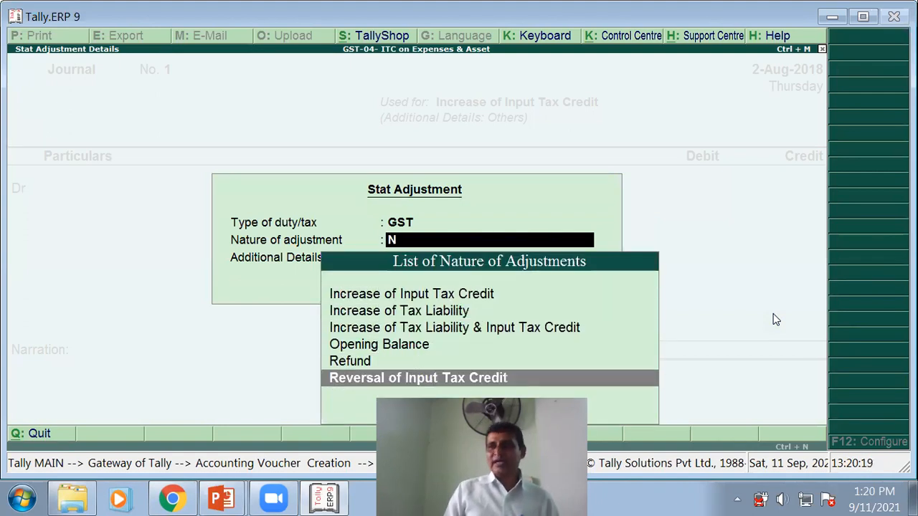
pyautogui.press('Return')
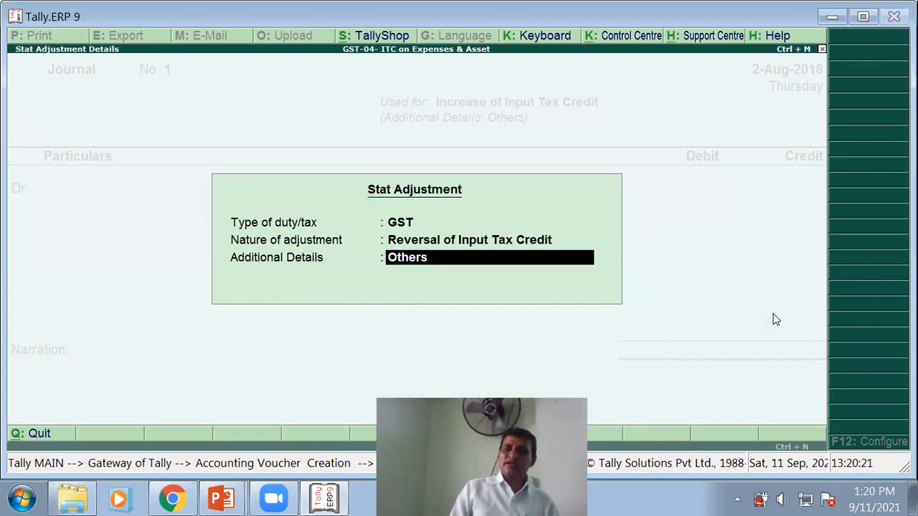
pyautogui.press('Return')
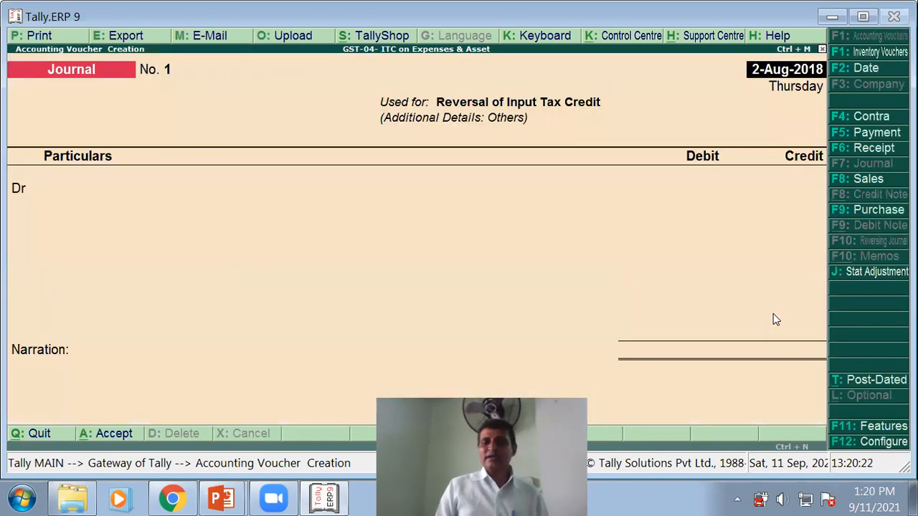
pyautogui.press('Return')
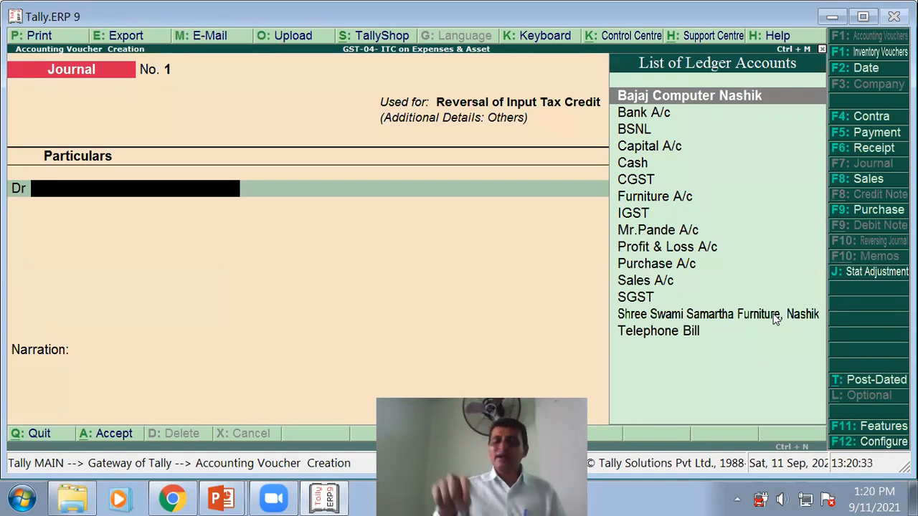
# - Create ledger 'Advance Tax on Capital Goods A/c' under Current Assets, accepting the default tax and mailing details
pyautogui.hotkey('alt', 'c')
pyautogui.write('A')
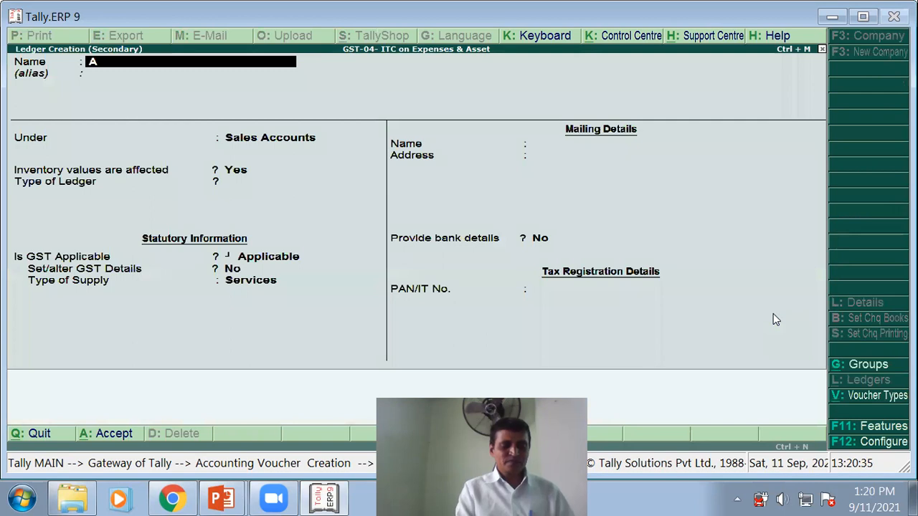
pyautogui.write('dvan')
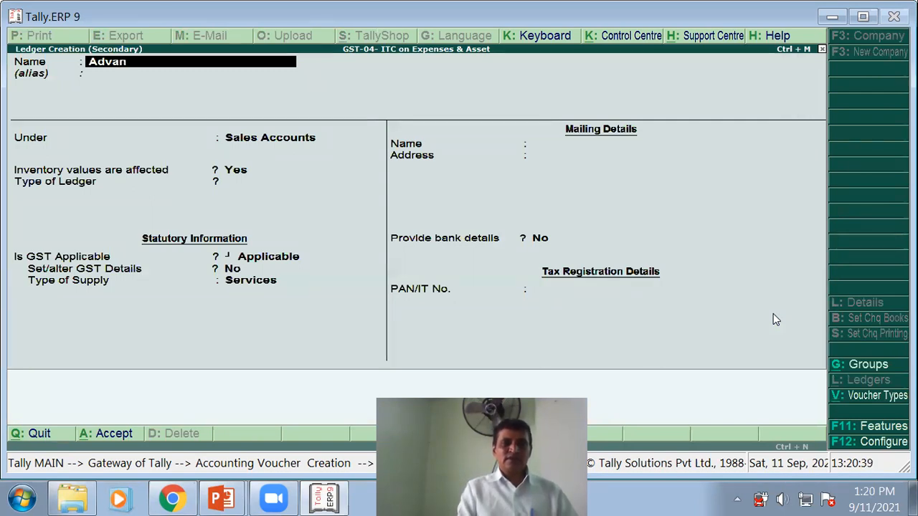
pyautogui.write('ce Tax on Capital Goods')
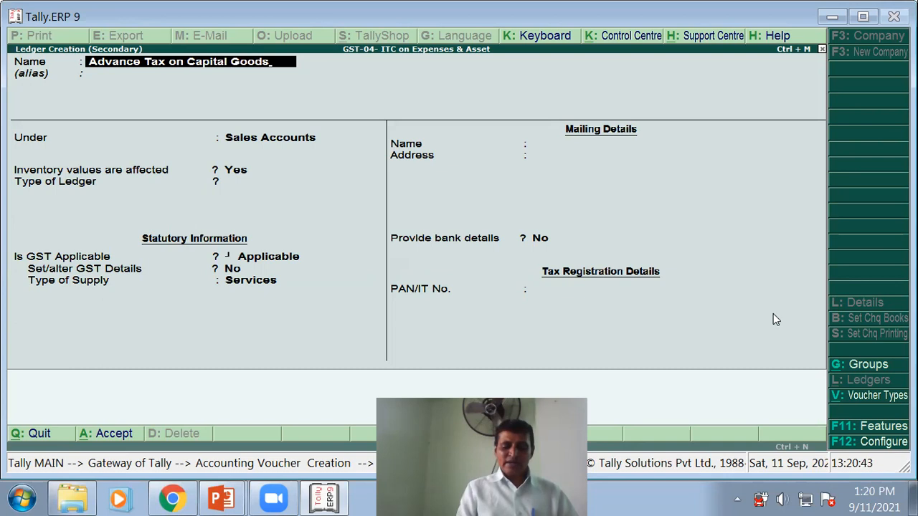
pyautogui.write(' A/c')
pyautogui.press('Return')
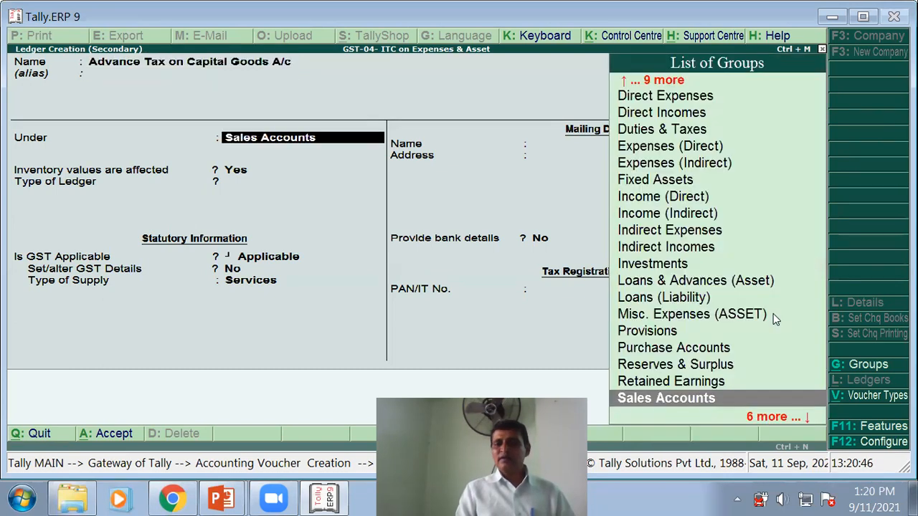
pyautogui.write('C')
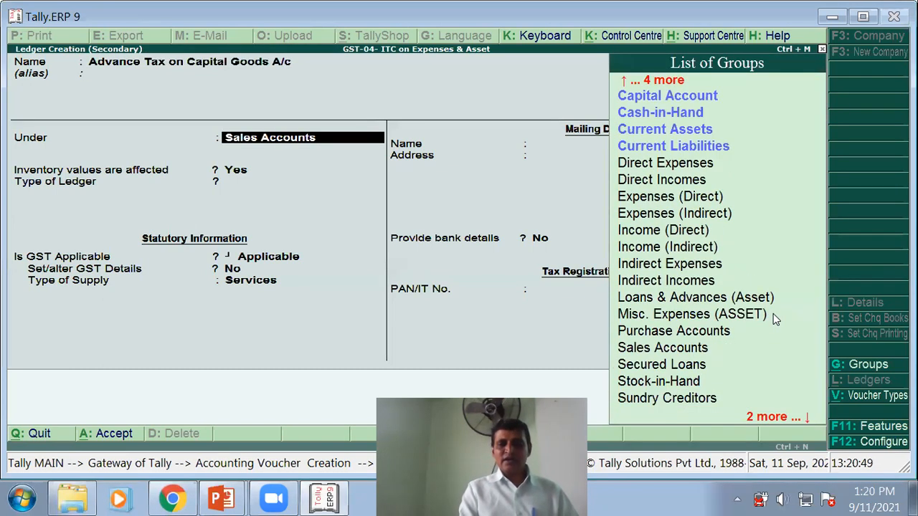
pyautogui.write('u')
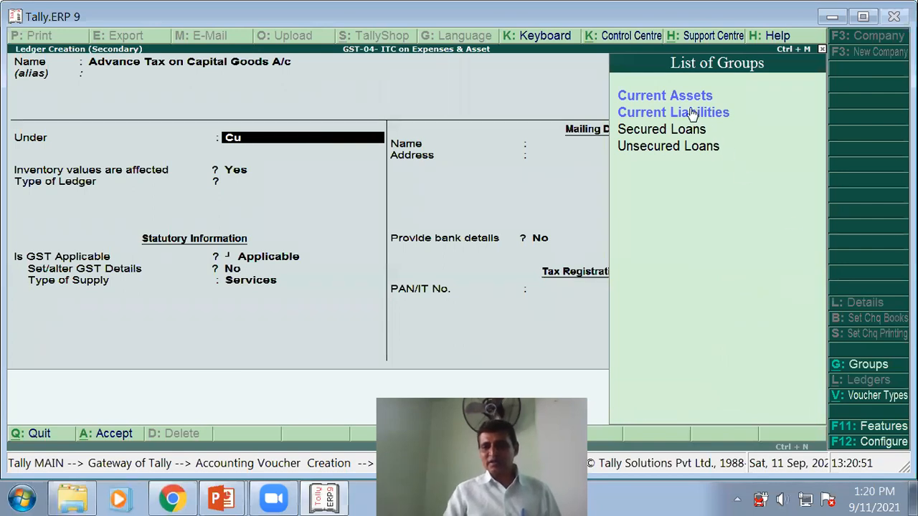
pyautogui.press('Return')
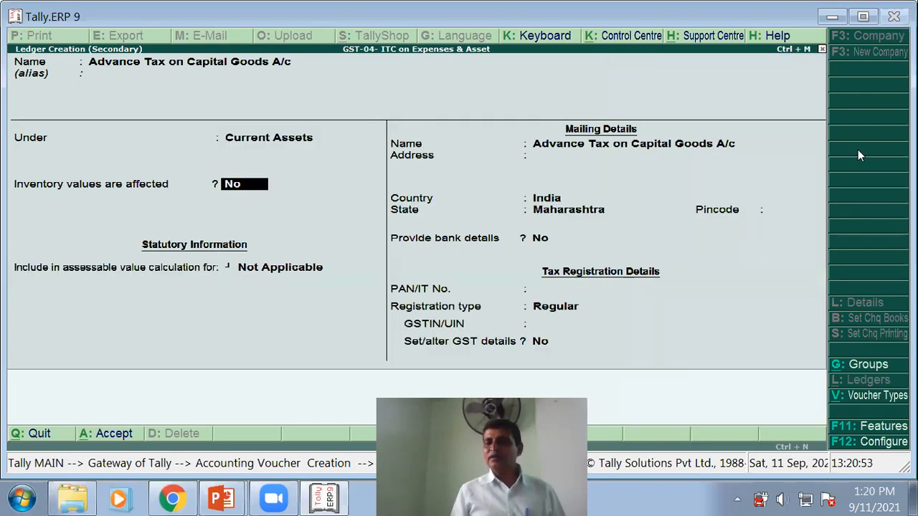
pyautogui.press('Return')
pyautogui.press('Return')
pyautogui.press('Return')
pyautogui.press('Return')
pyautogui.press('Return')
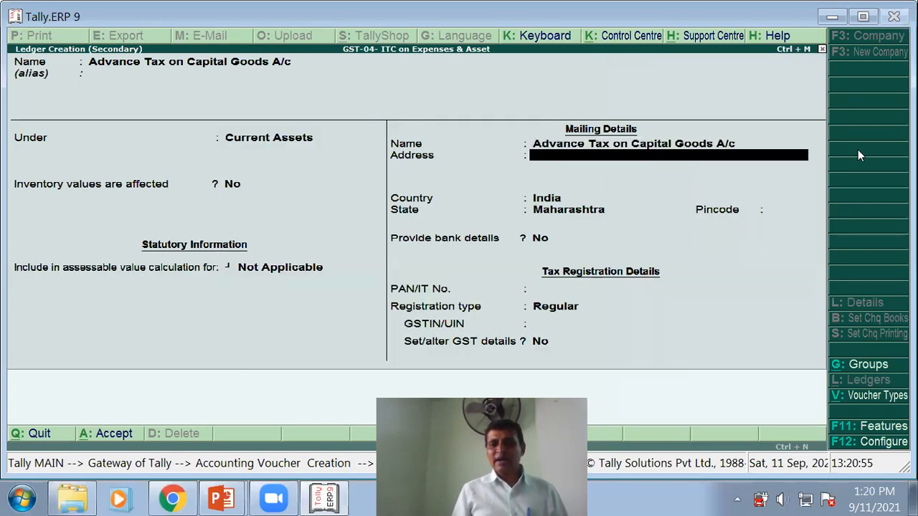
pyautogui.press('Return')
pyautogui.press('Return')
pyautogui.press('Return')
pyautogui.press('Return')
pyautogui.press('Return')
pyautogui.press('Return')
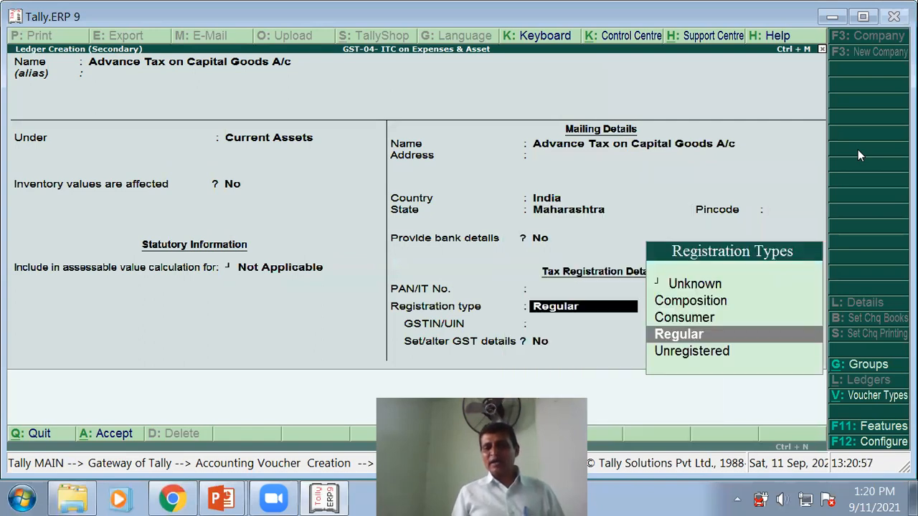
pyautogui.press('Return')
pyautogui.press('Return')
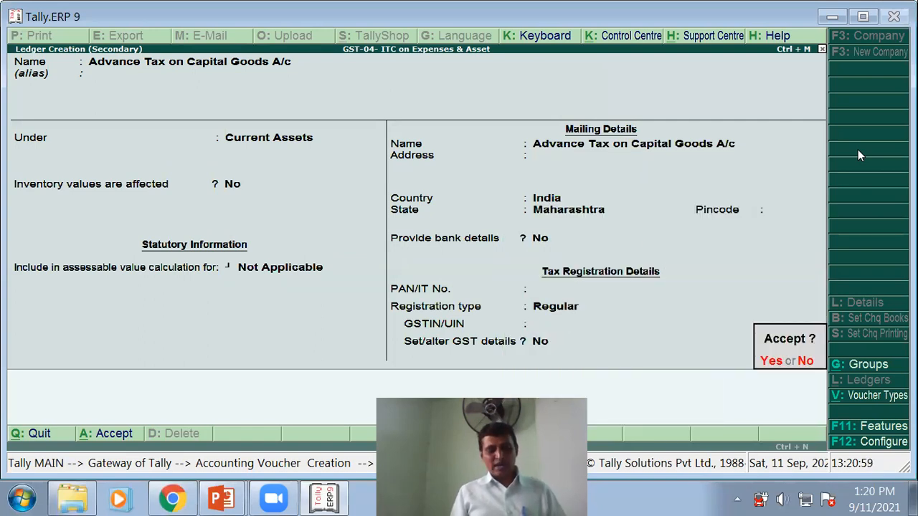
pyautogui.press('Return')
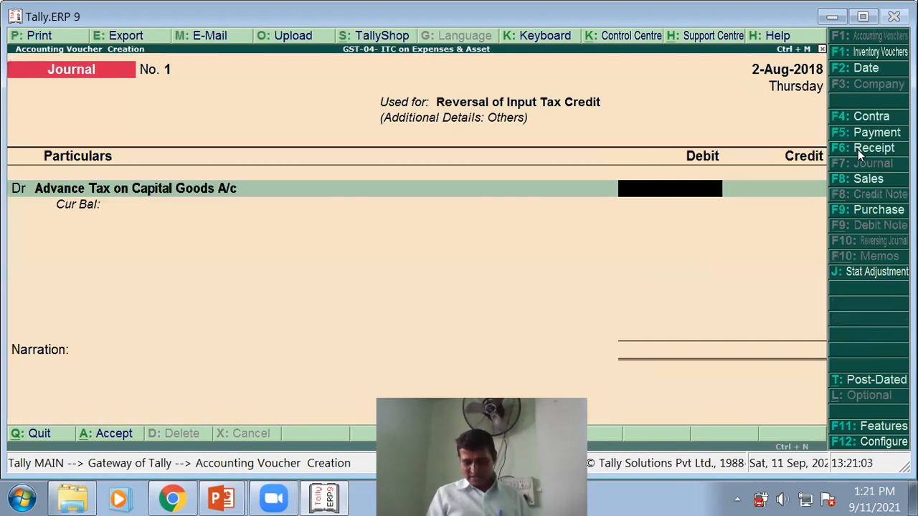
# - Debit Advance Tax on Capital Goods 11,200 and credit CGST 5,600
pyautogui.write('11200')
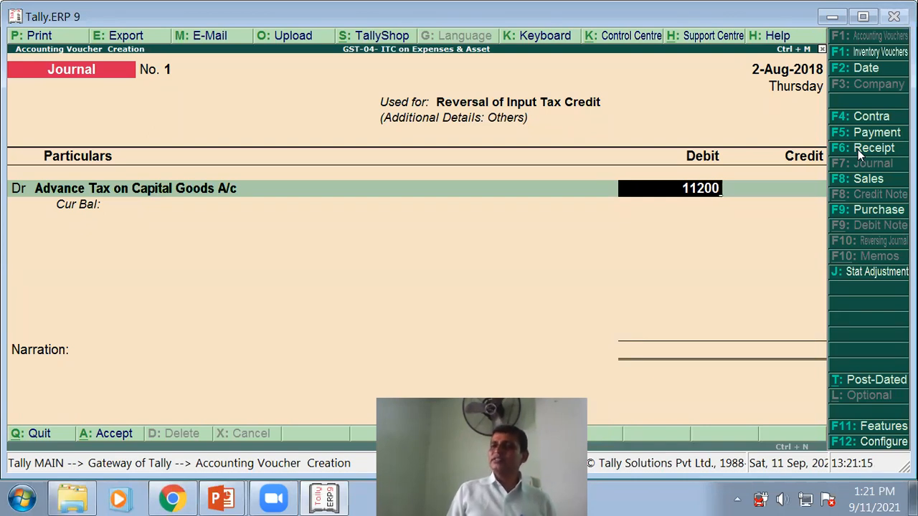
pyautogui.press('Return')
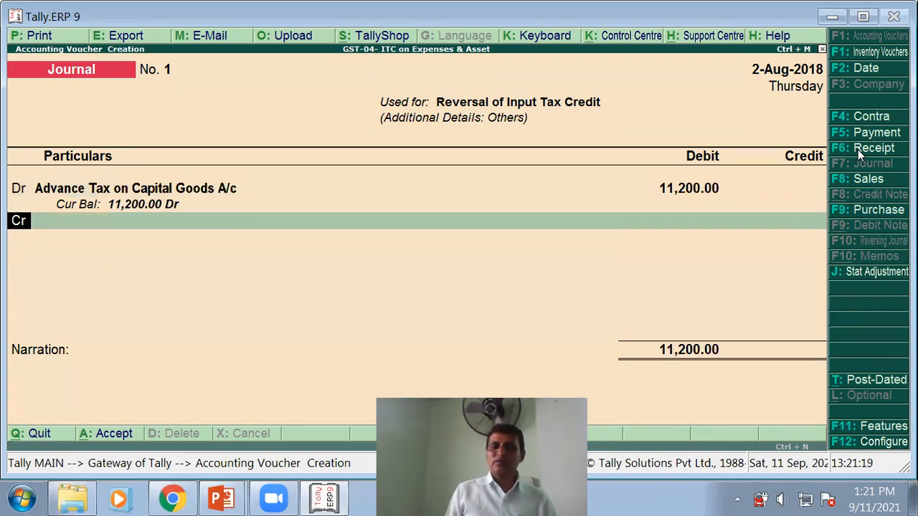
pyautogui.press('Return')
pyautogui.write('c')
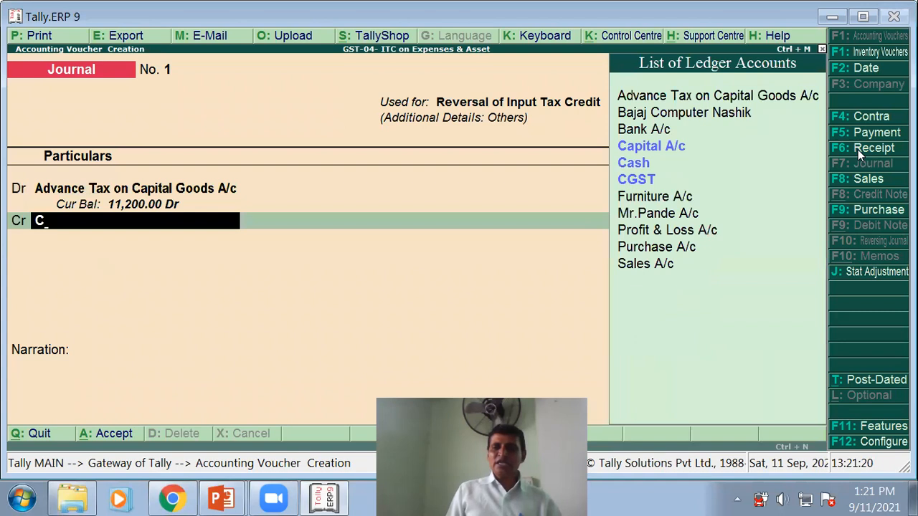
pyautogui.write('h')
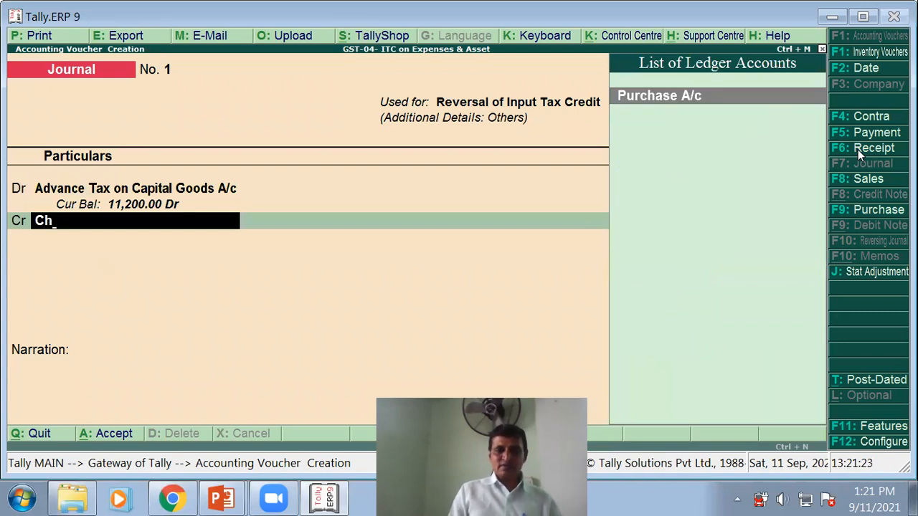
pyautogui.press('BackSpace')
pyautogui.write('g')
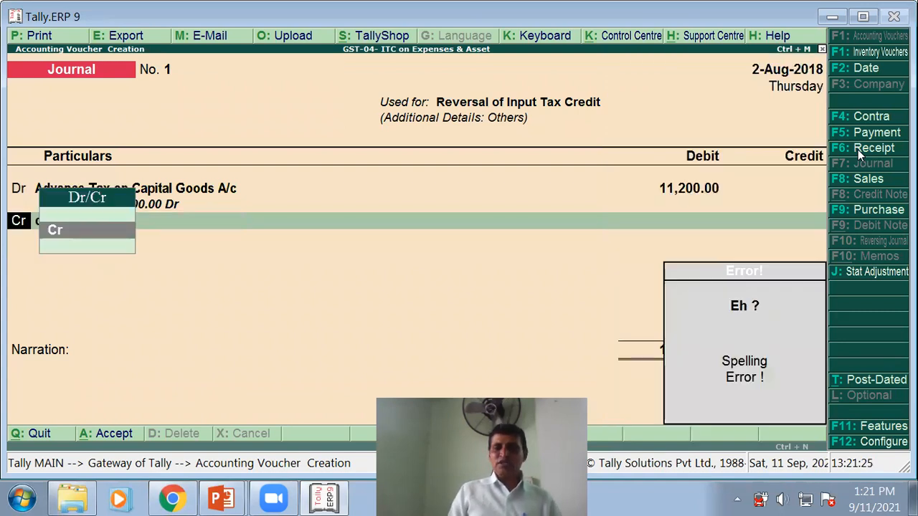
pyautogui.press('Return')
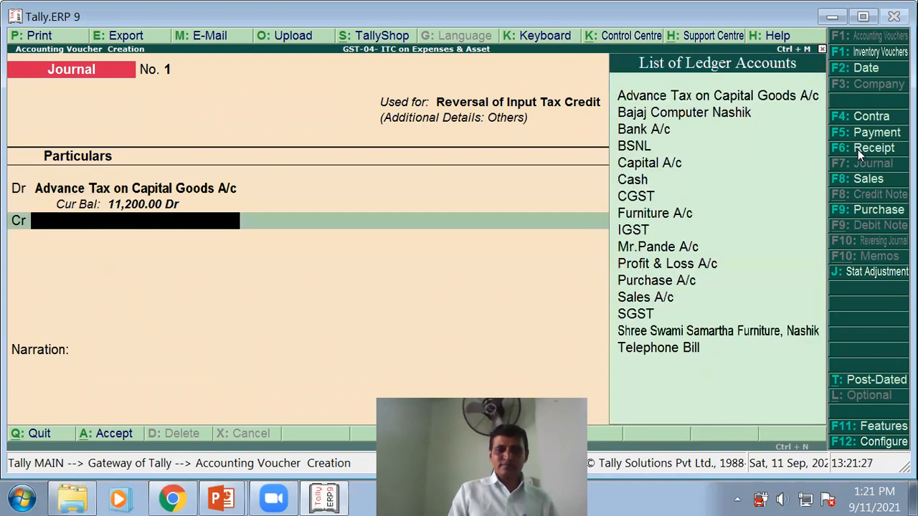
pyautogui.write('C')
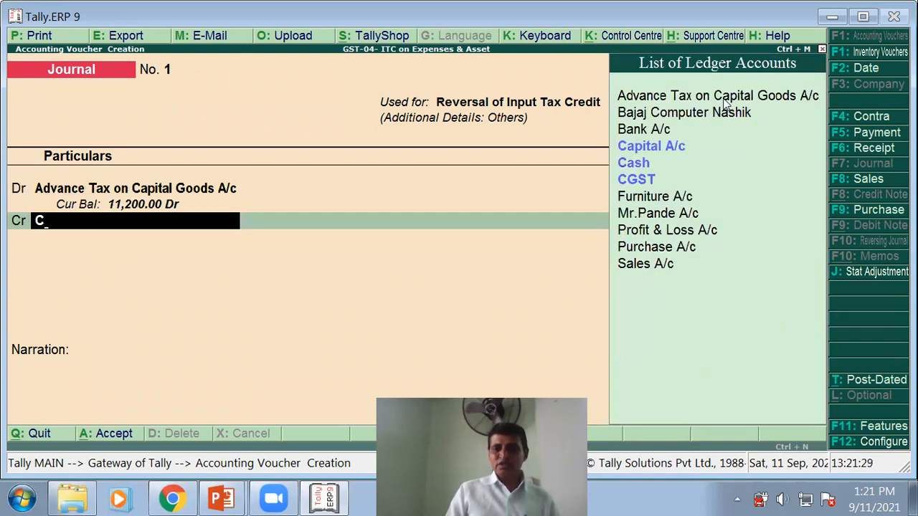
pyautogui.click(662, 184)
pyautogui.press('Return')
pyautogui.press('Return')
pyautogui.press('Return')
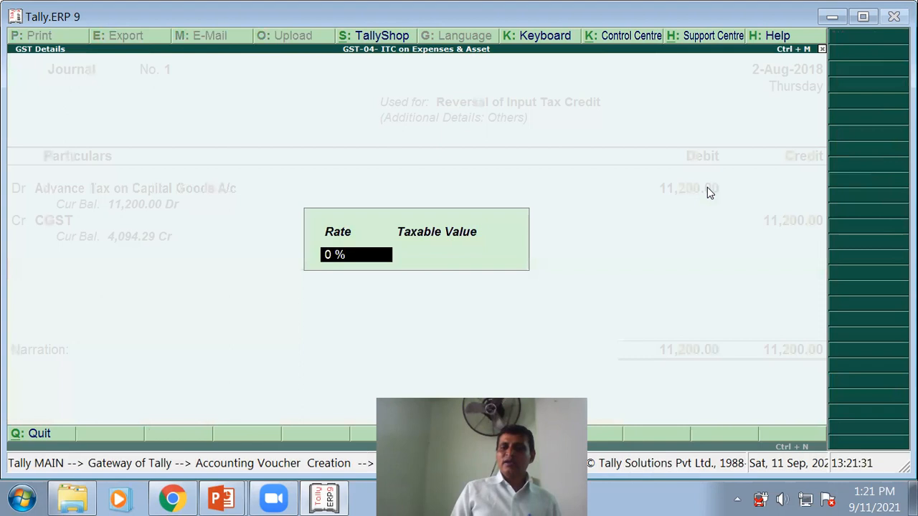
pyautogui.press('Return')
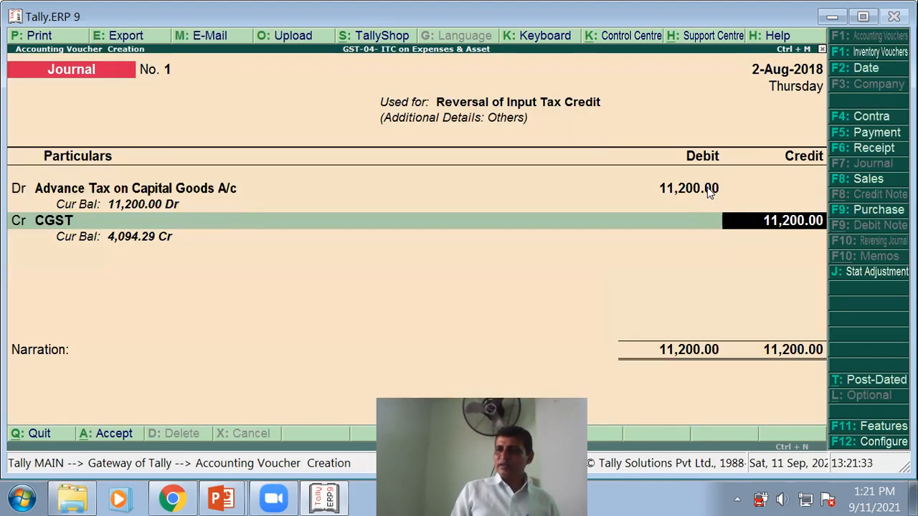
pyautogui.write('5600')
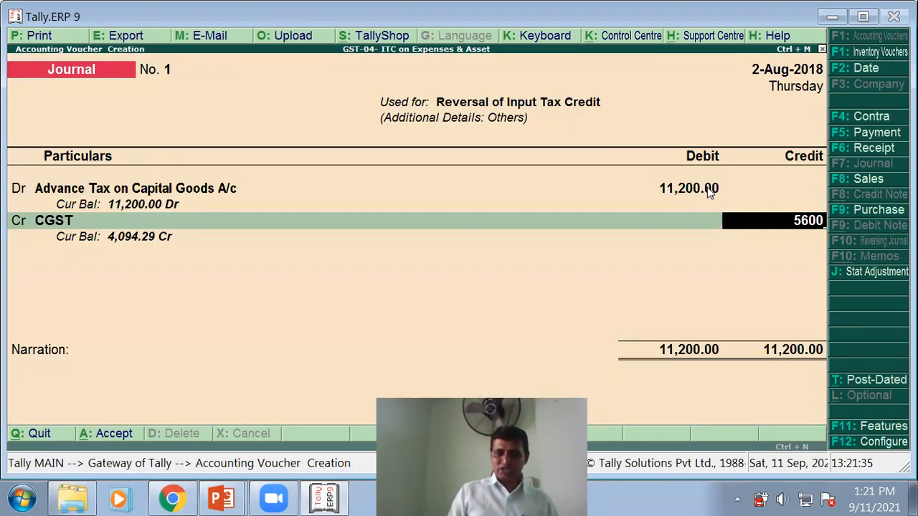
pyautogui.press('Return')
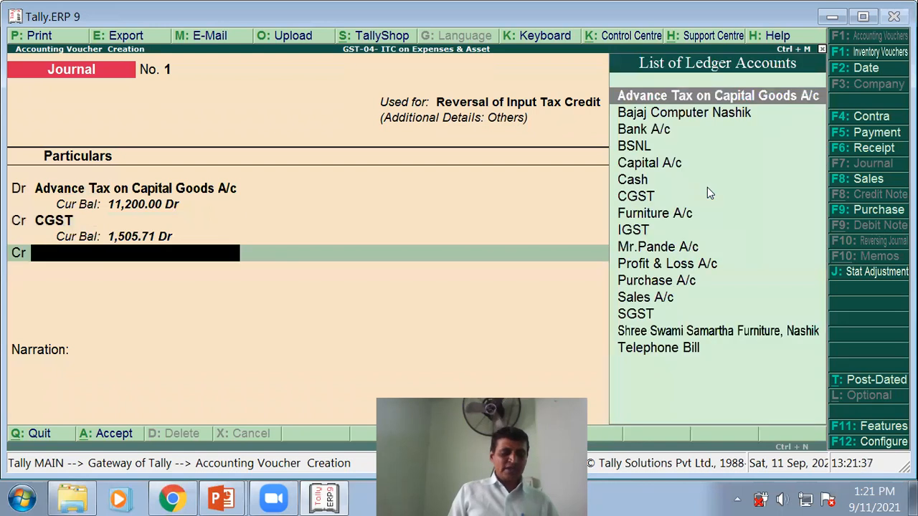
# - Credit SGST 5,600, add narration 'Being asset gst credit transfer' and save the journal
pyautogui.write('S')
pyautogui.press('Down')
pyautogui.press('Return')
pyautogui.press('Return')
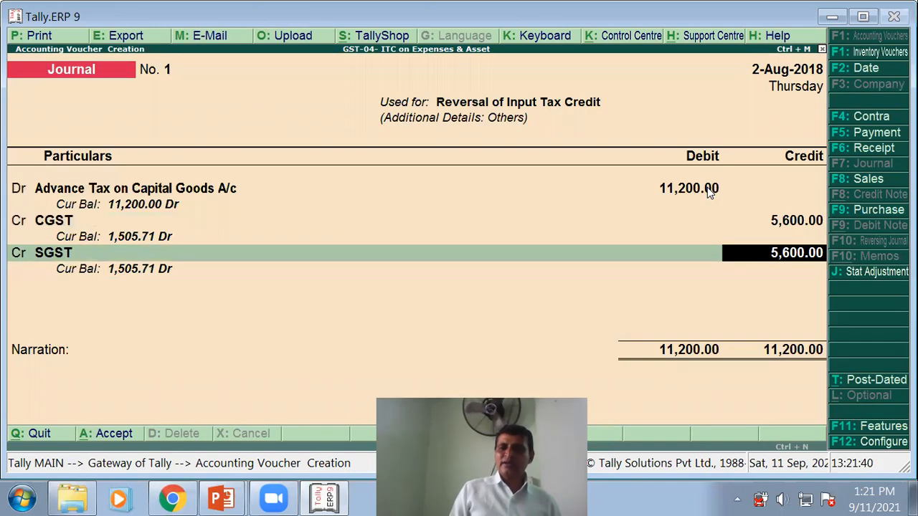
pyautogui.press('Return')
pyautogui.write('Being')
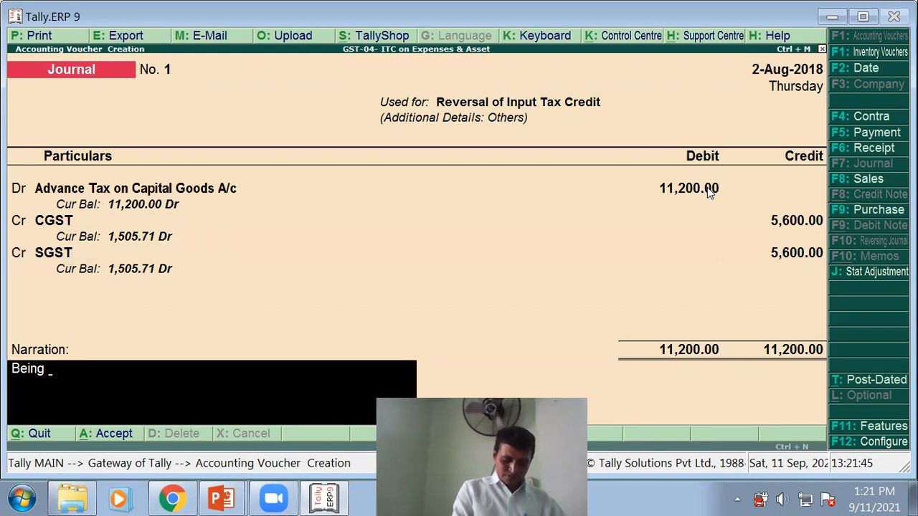
pyautogui.write(' a')
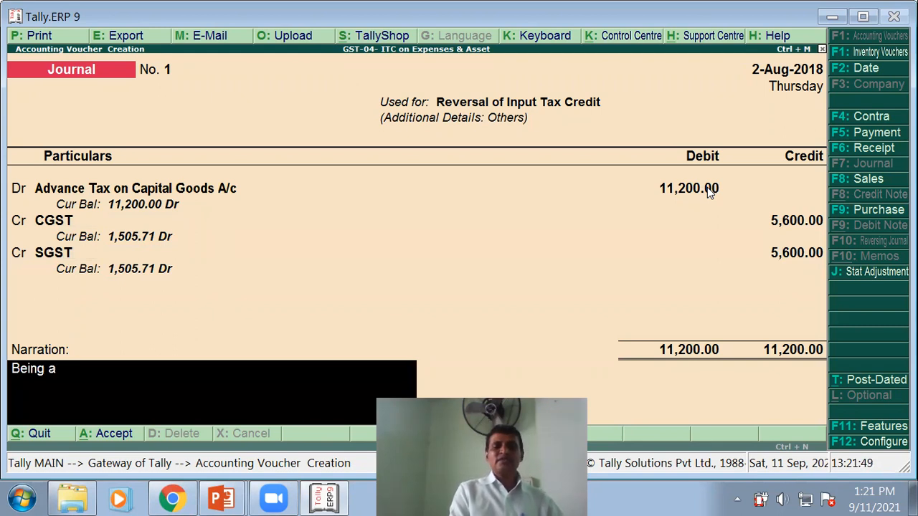
pyautogui.write('ss')
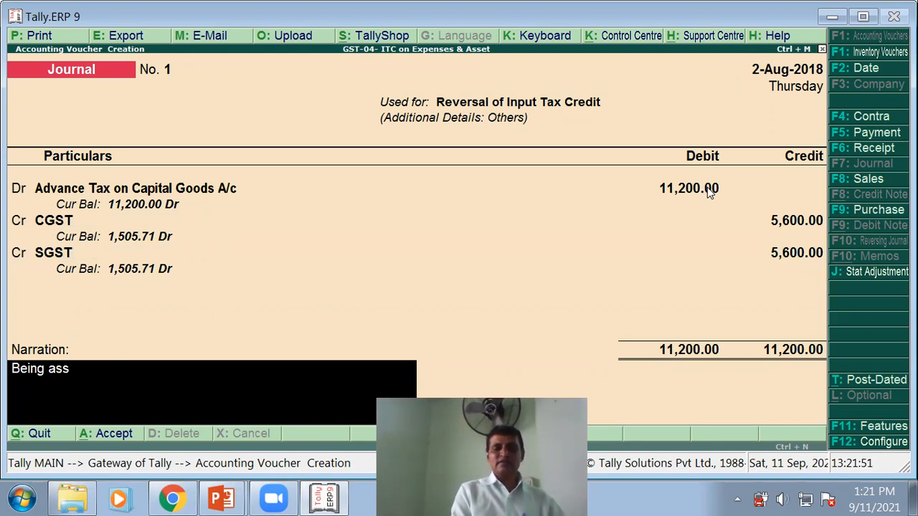
pyautogui.write('et gst')
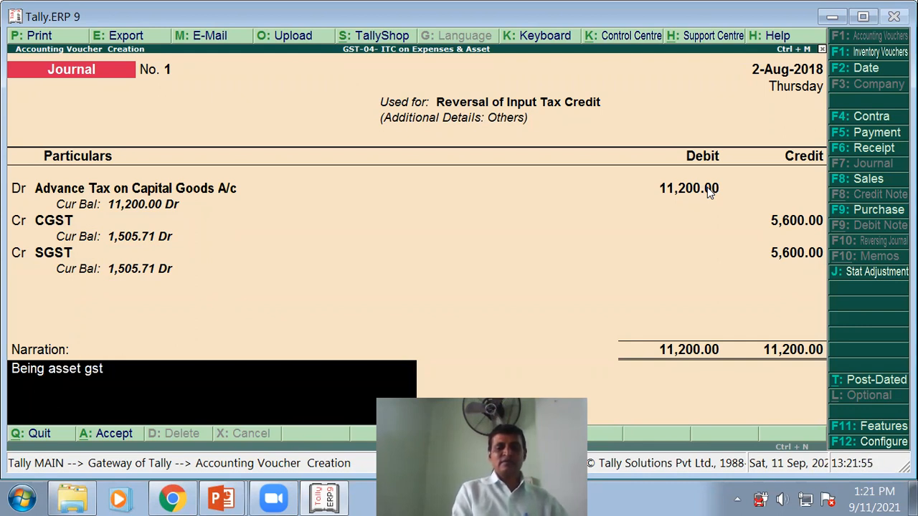
pyautogui.write(' credit transfer')
pyautogui.press('Return')
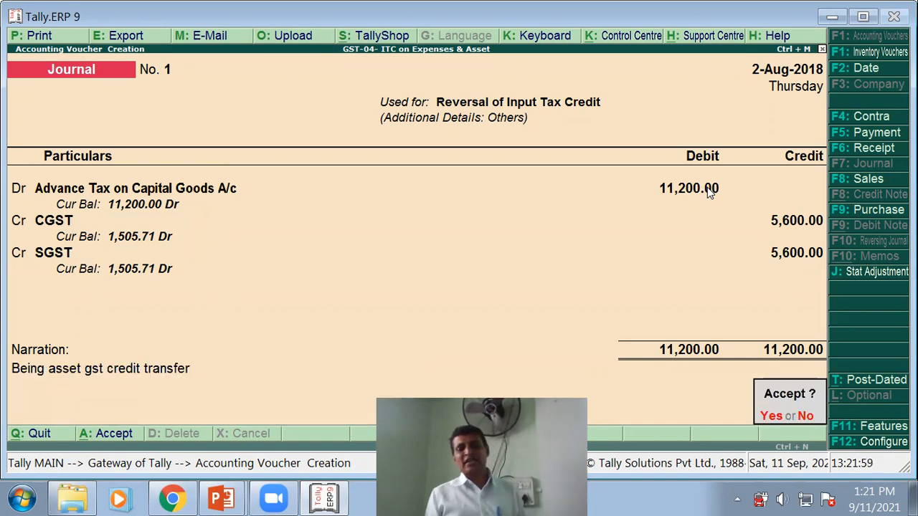
pyautogui.press('Return')
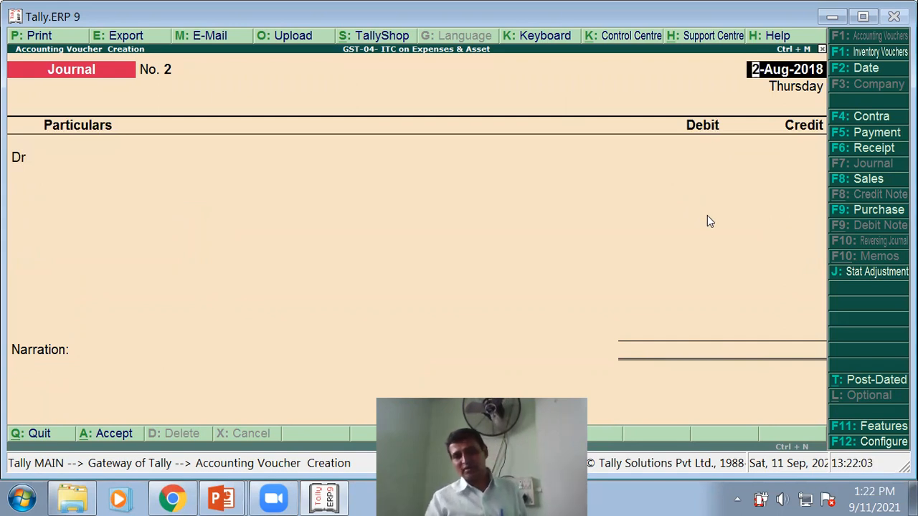
pyautogui.press('Escape')
# - Open the detailed Balance Sheet and highlight Duties & Taxes and Advance Tax on Capital Goods 11,200.00
pyautogui.press('Return')
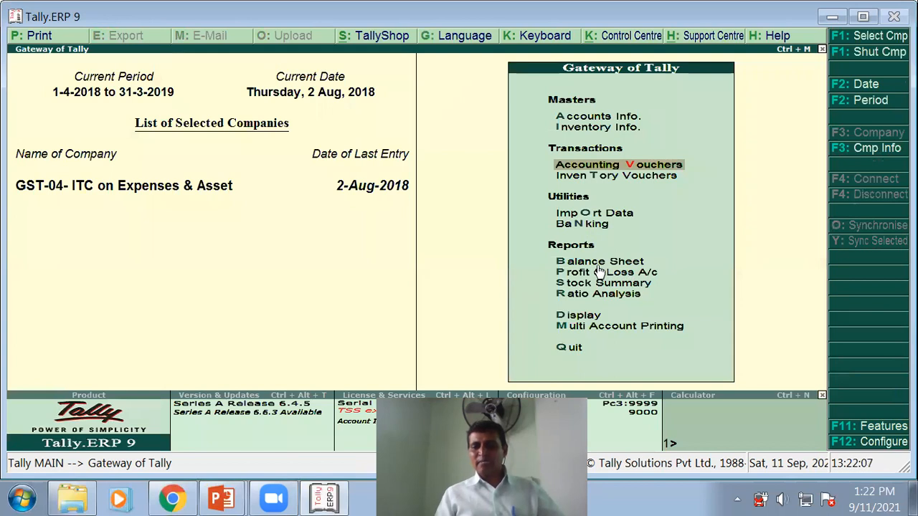
pyautogui.click(593, 264)
pyautogui.press('Return')
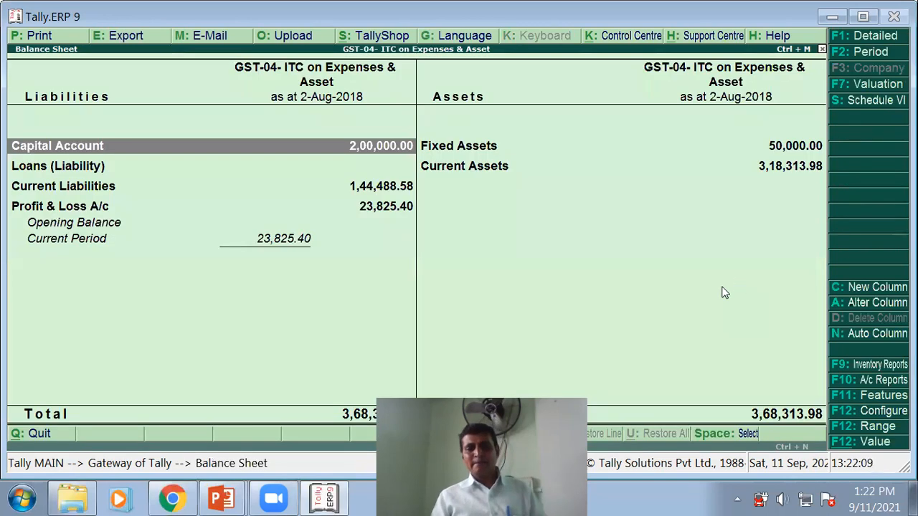
pyautogui.hotkey('alt', 'F1')
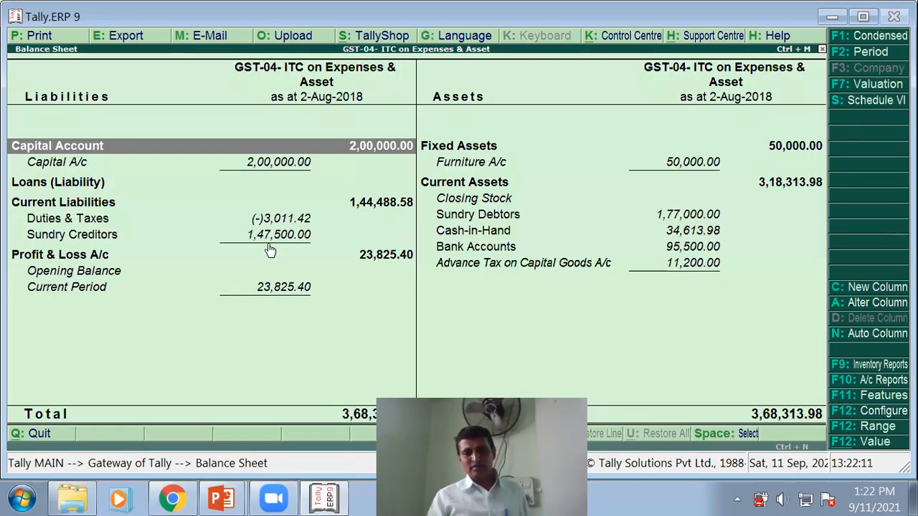
pyautogui.click(281, 222)
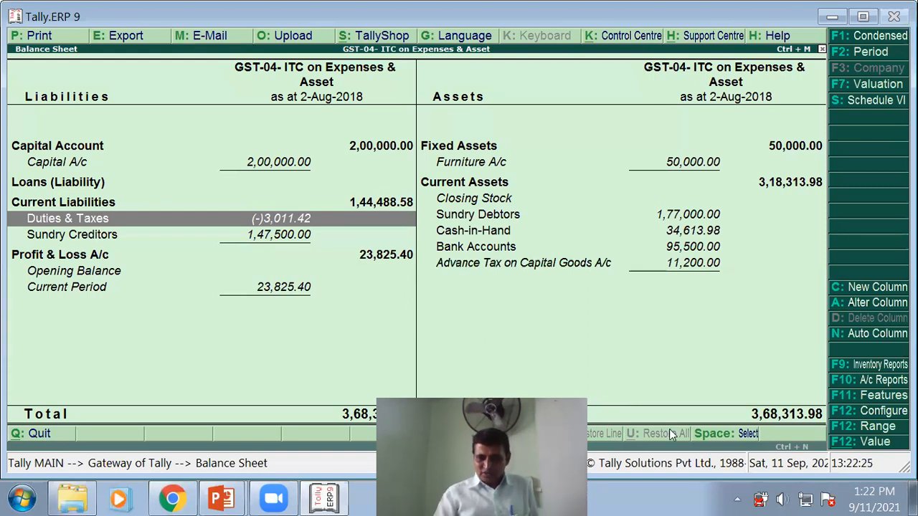
pyautogui.click(545, 266)
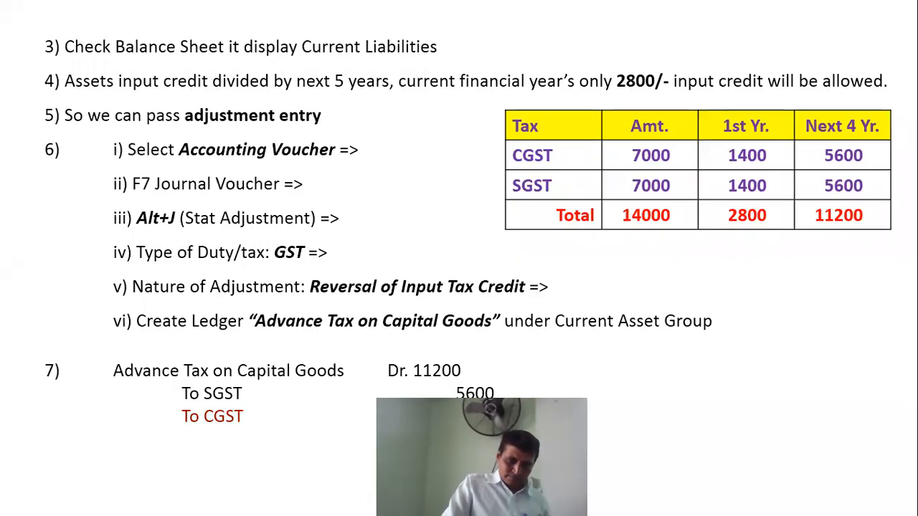
pyautogui.press('Right')
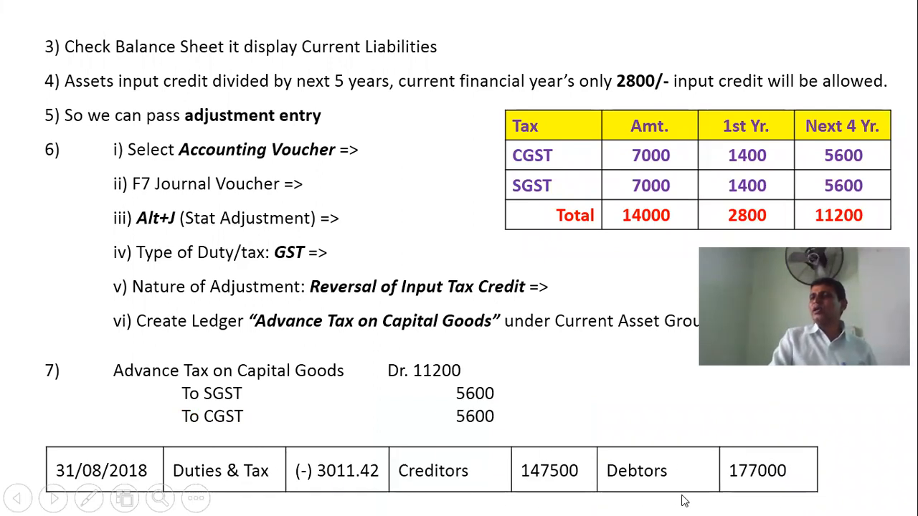
pyautogui.hotkey('alt', 'Tab')
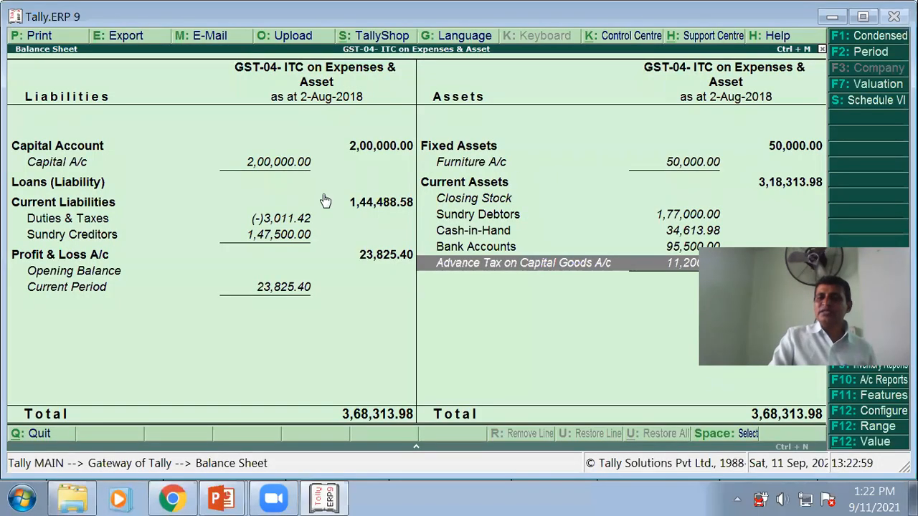